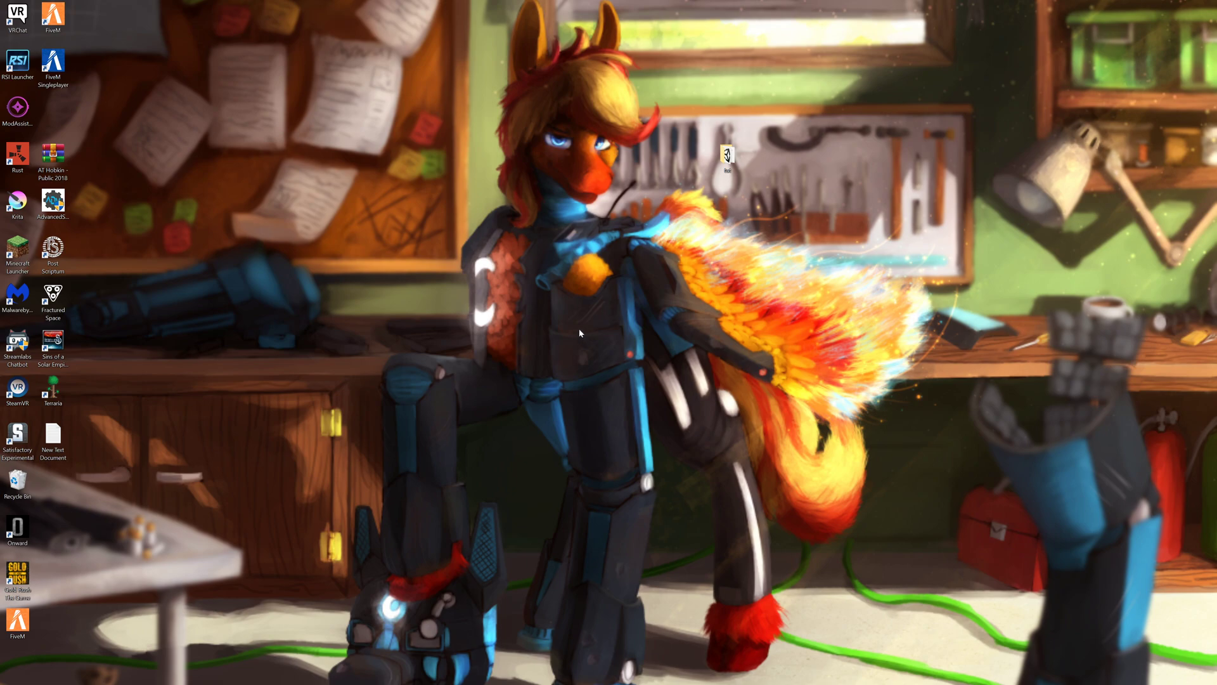
Review the Unity packages stored in the desktop's tut folder.
{"action": "double_click", "coordinate": [728, 160]}
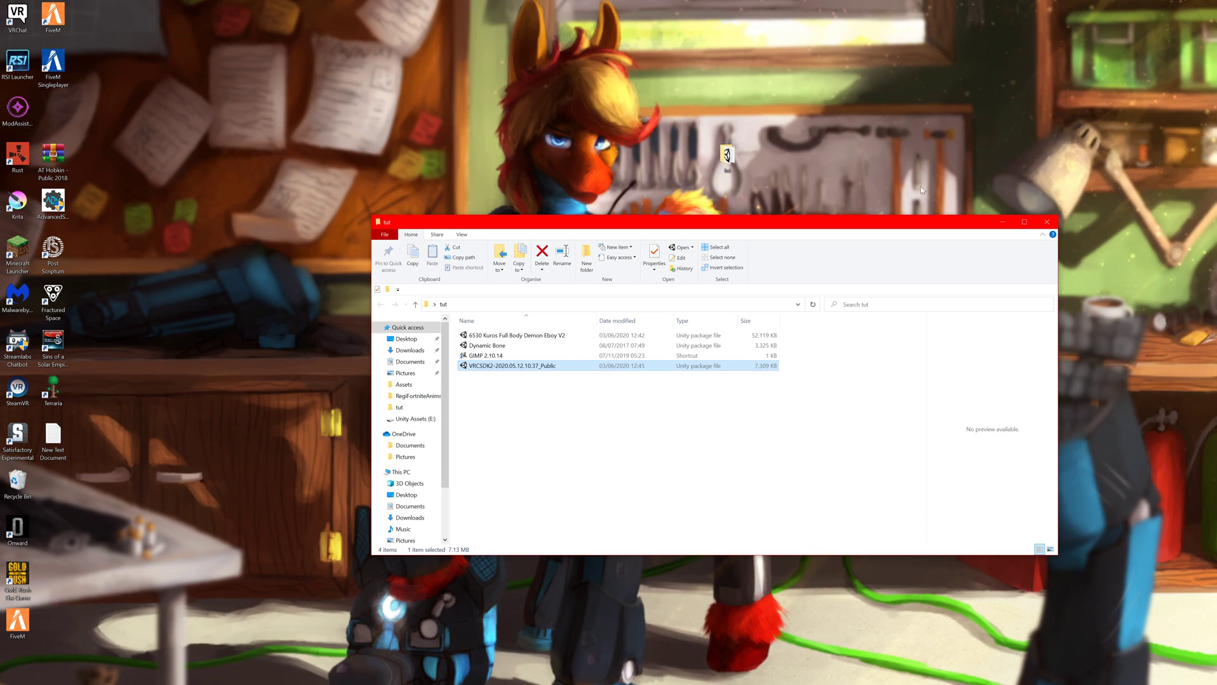
{"action": "left_click", "coordinate": [1003, 223]}
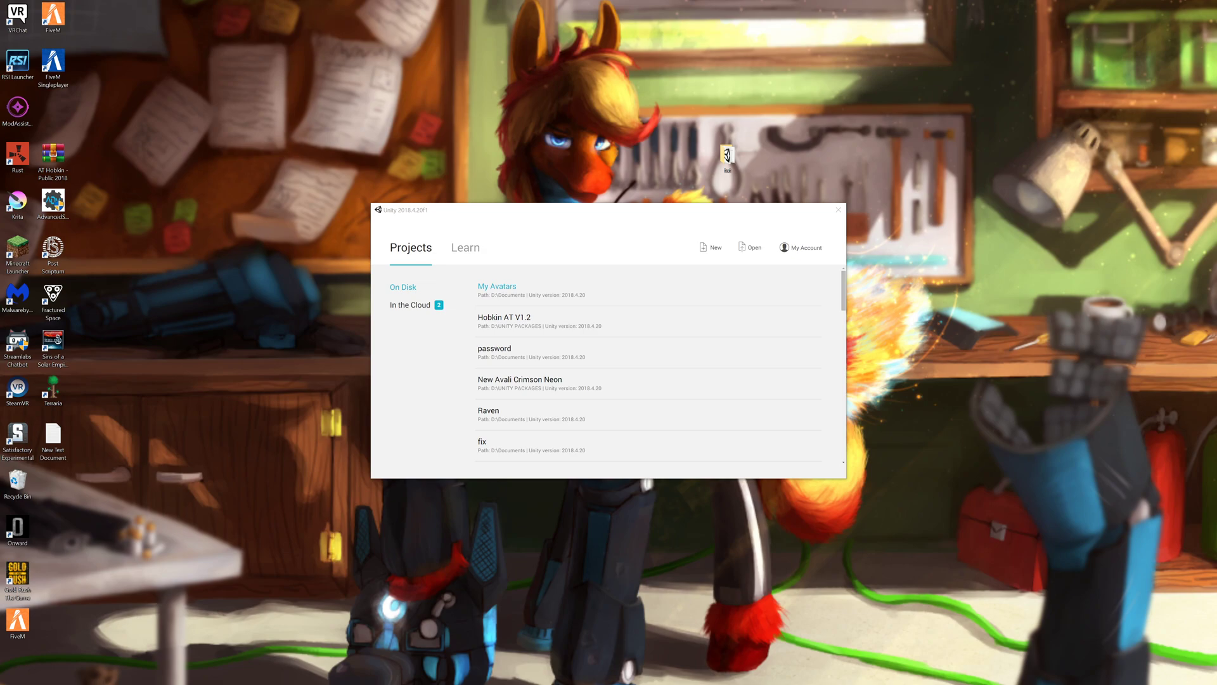
Create a new 3D Unity project named Tutorial in D:\Documents.
{"action": "left_click", "coordinate": [666, 212]}
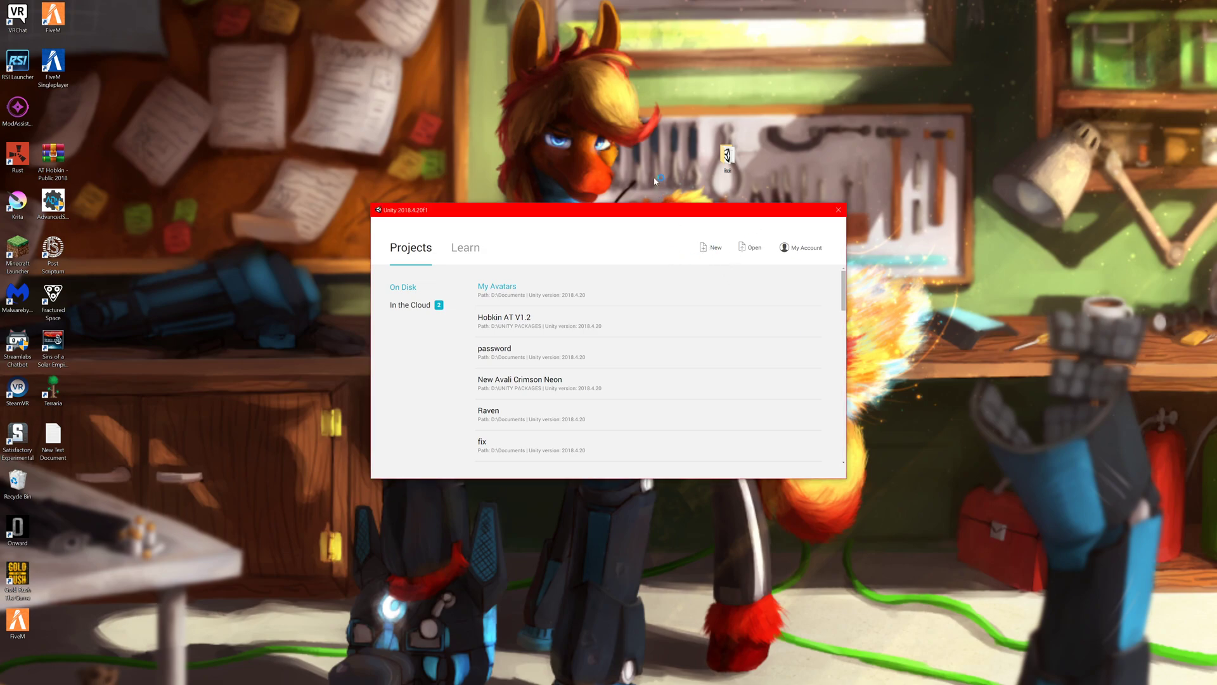
{"action": "left_click_drag", "start_coordinate": [662, 210], "coordinate": [620, 179]}
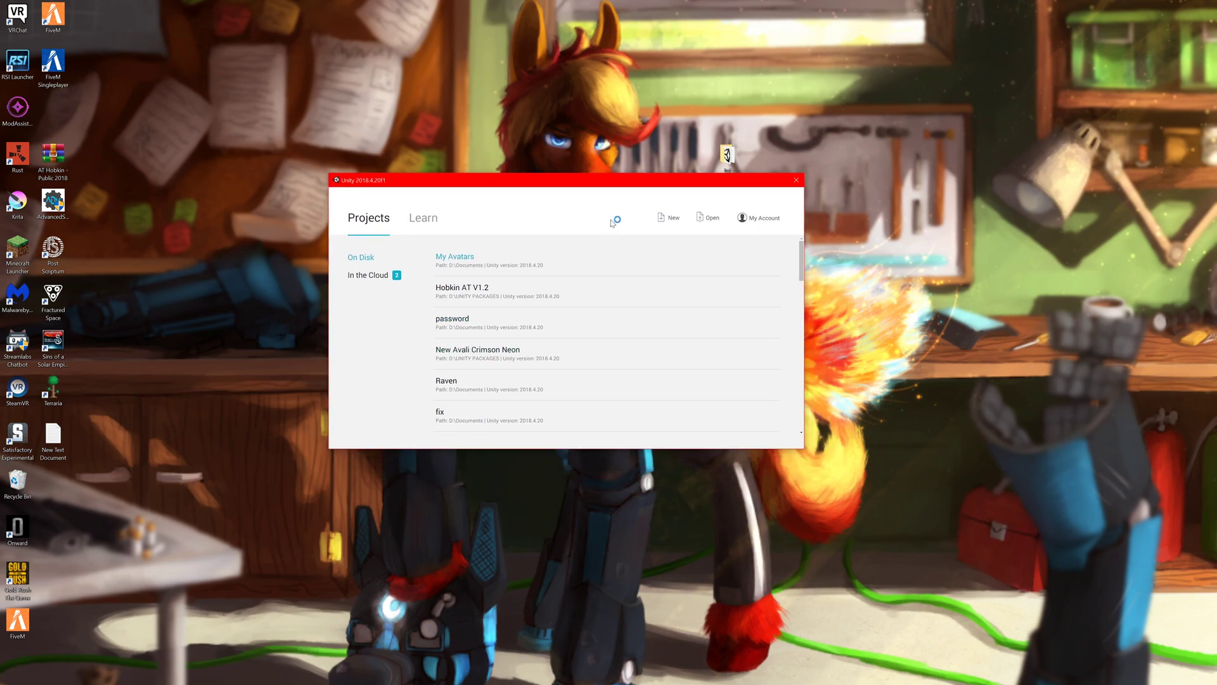
{"action": "left_click", "coordinate": [665, 218]}
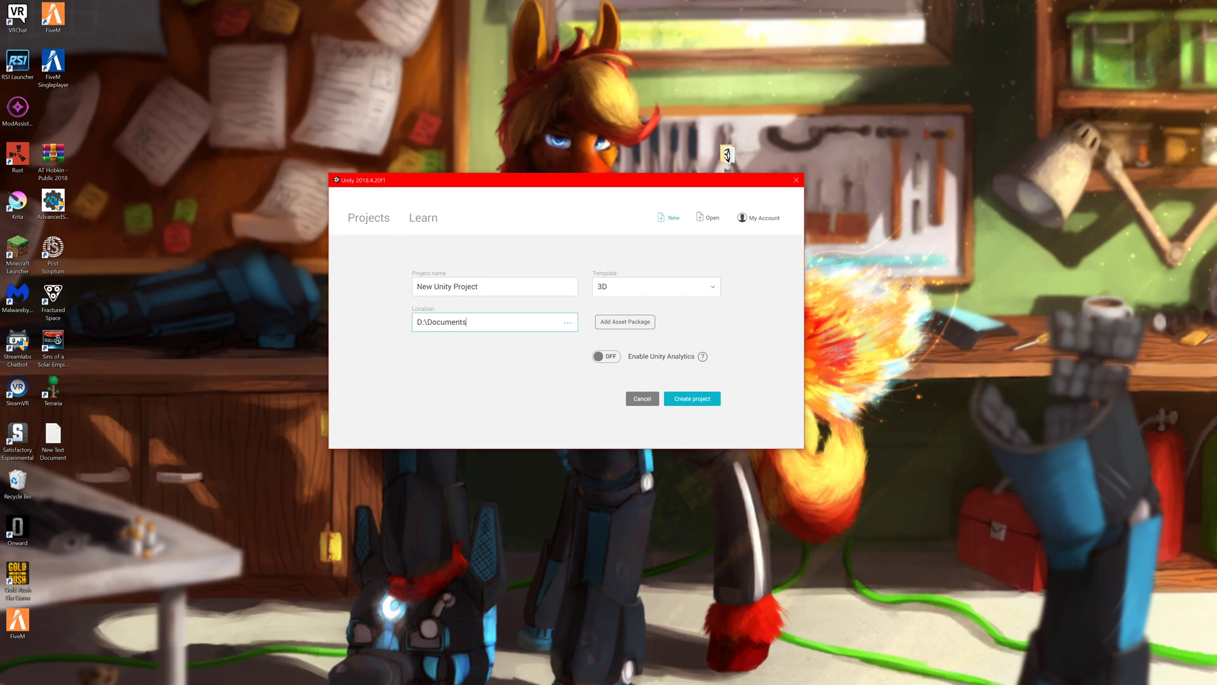
{"action": "left_click", "coordinate": [568, 322]}
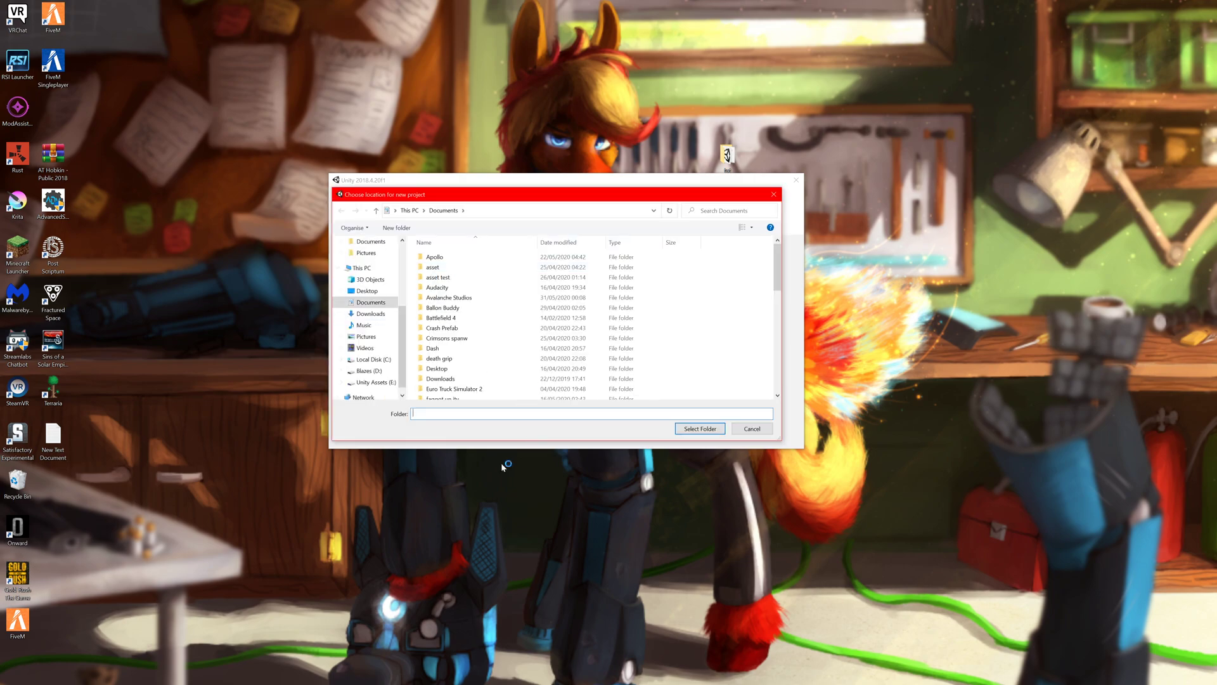
{"action": "left_click", "coordinate": [774, 195]}
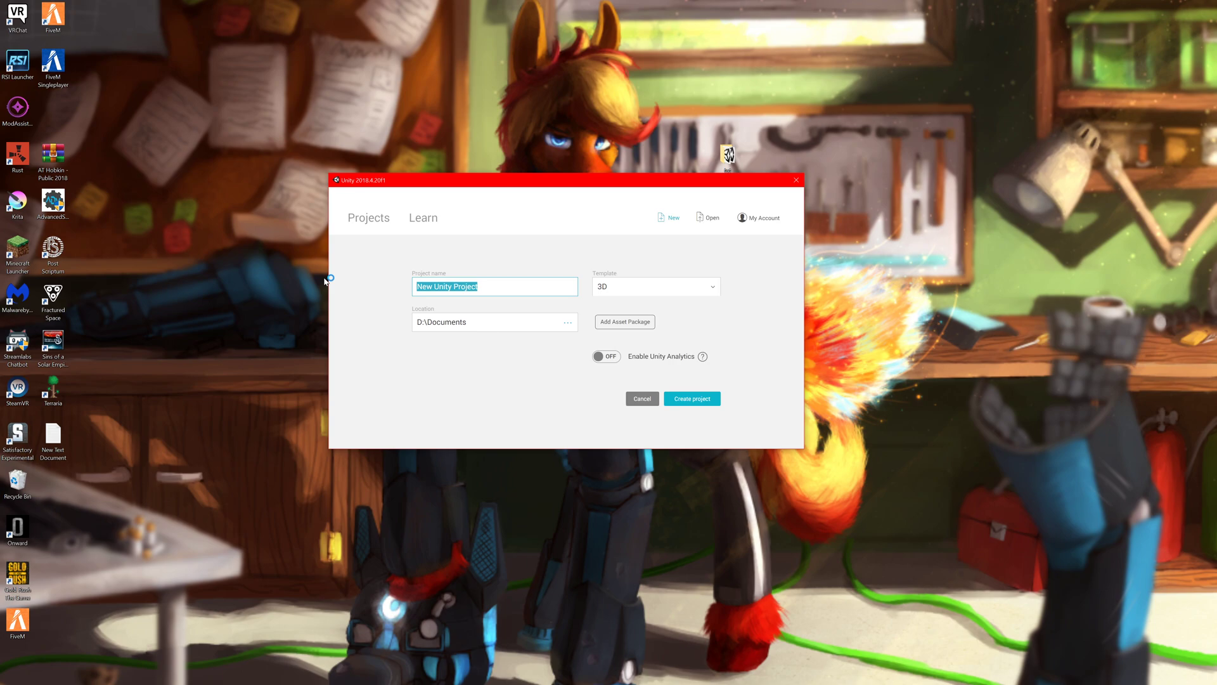
{"action": "key", "text": "BackSpace"}
{"action": "type", "text": "Tutorial"}
{"action": "key", "text": "Return"}
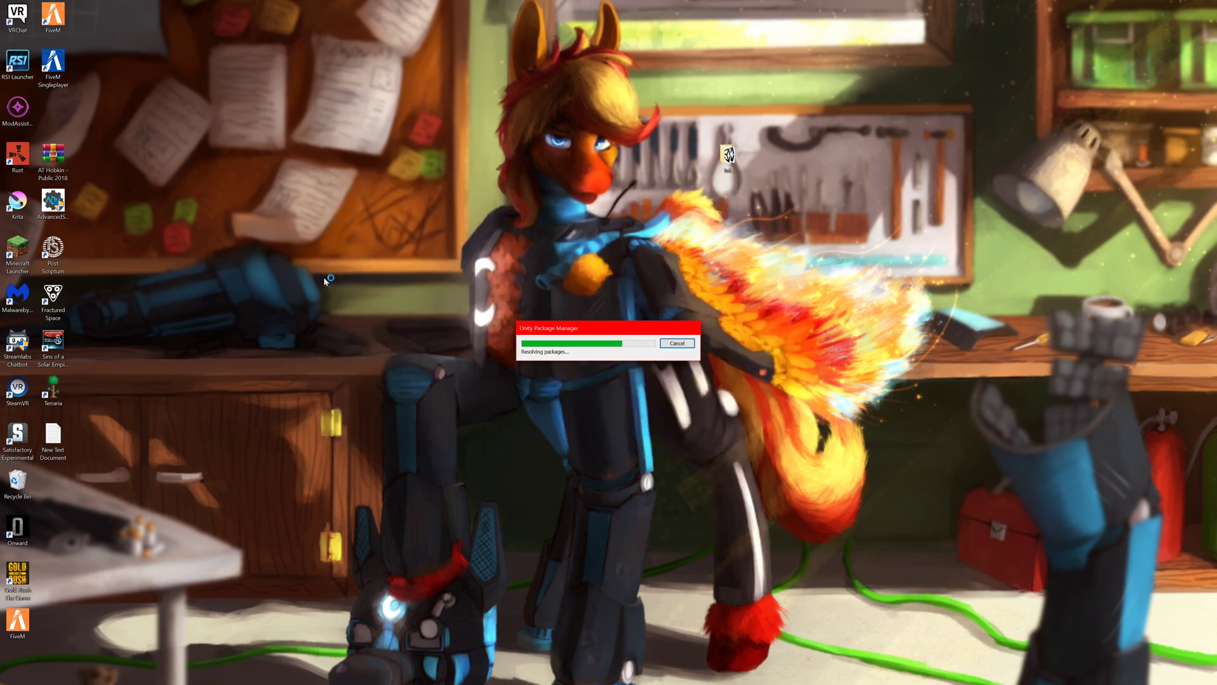
Look up the new Tutorial project folder in the Documents directory.
{"action": "double_click", "coordinate": [729, 159]}
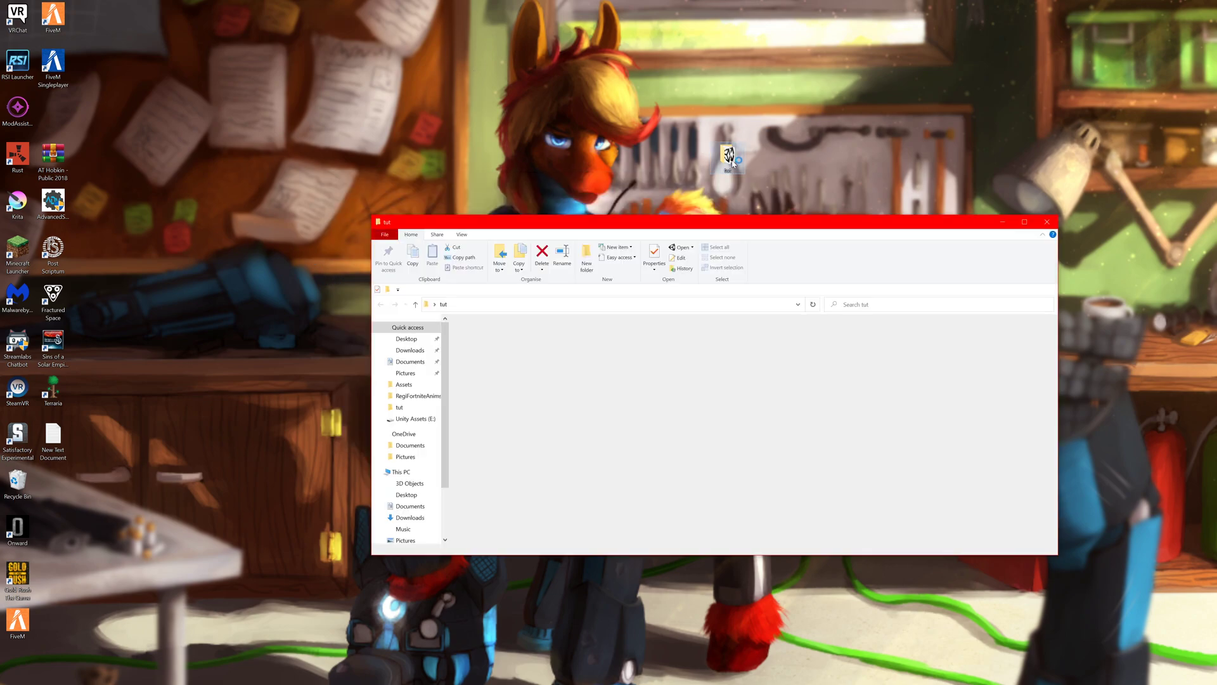
{"action": "scroll", "coordinate": [431, 492], "scroll_direction": "down", "scroll_amount": 2}
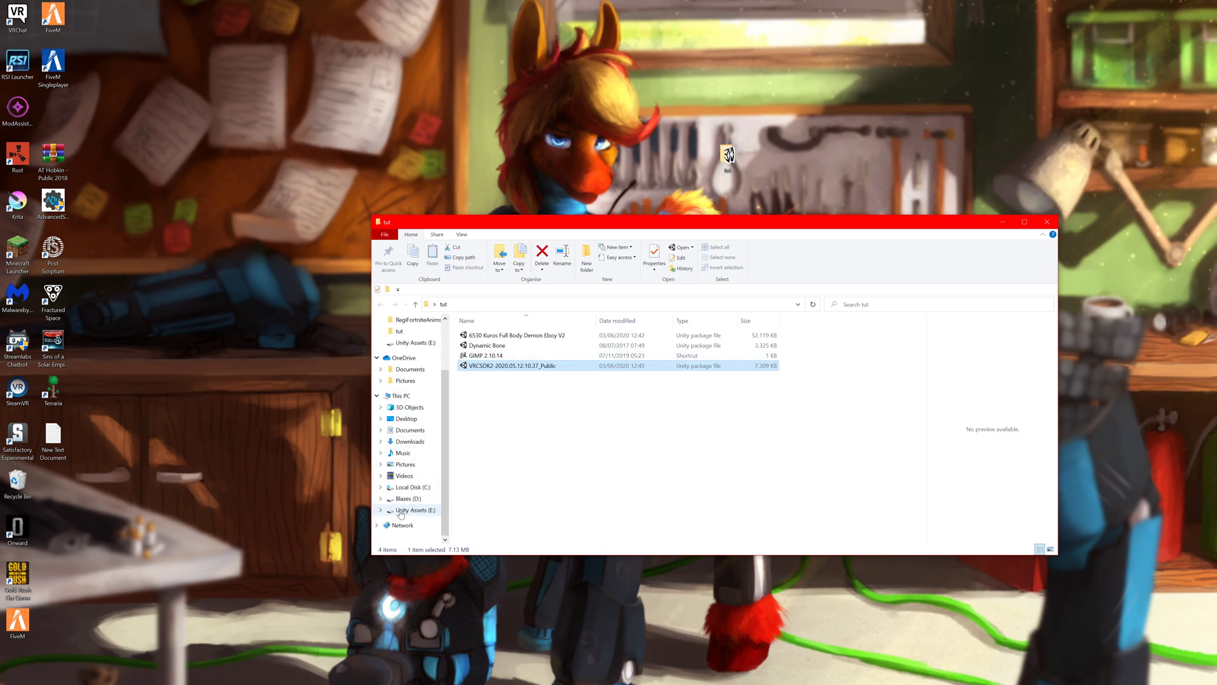
{"action": "left_click", "coordinate": [411, 430]}
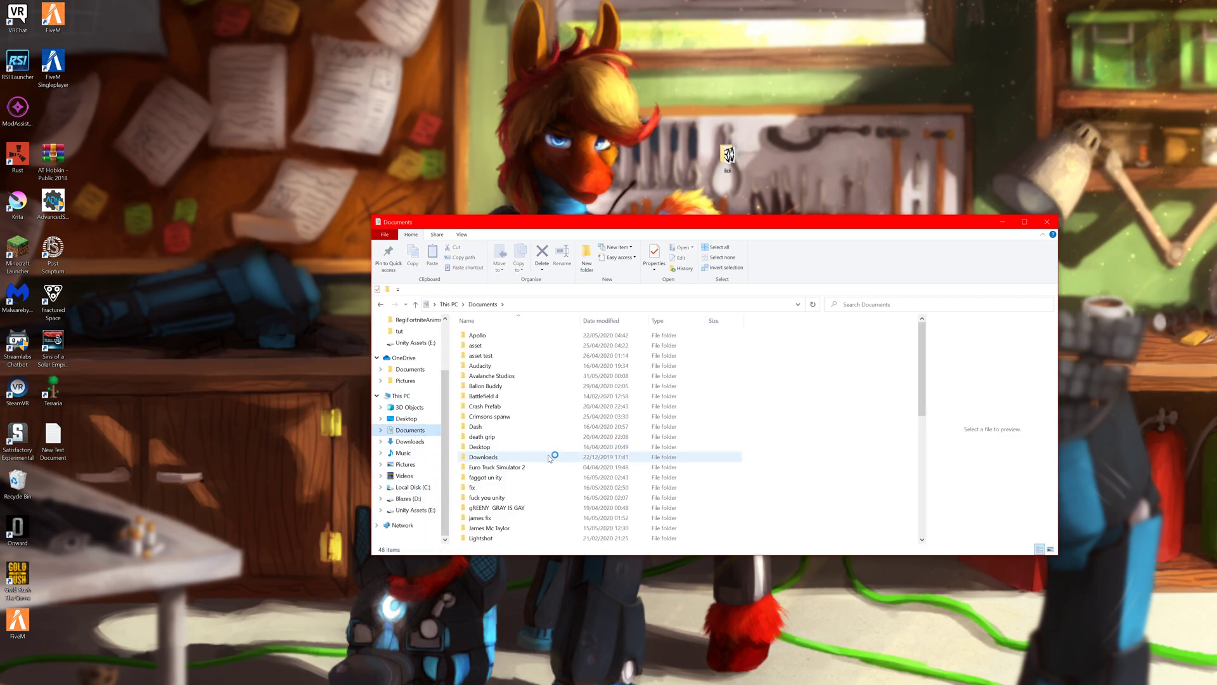
{"action": "scroll", "coordinate": [539, 460], "scroll_direction": "down", "scroll_amount": 6}
{"action": "scroll", "coordinate": [497, 492], "scroll_direction": "down", "scroll_amount": 2}
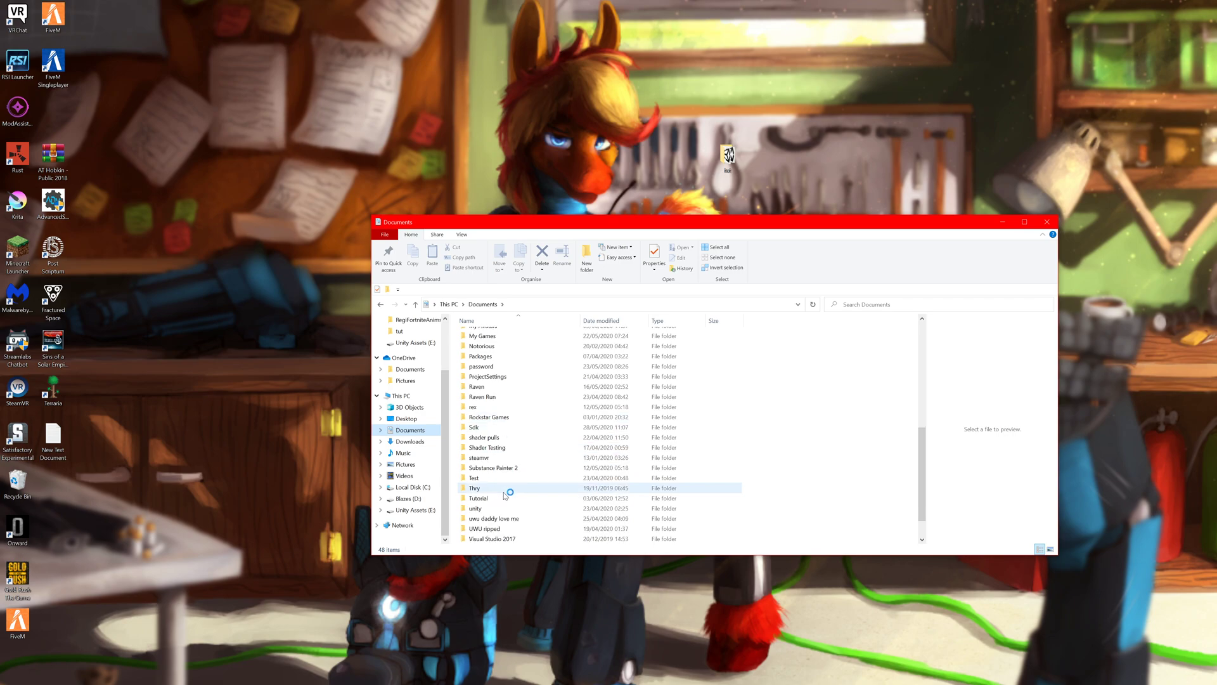
{"action": "left_click", "coordinate": [490, 507]}
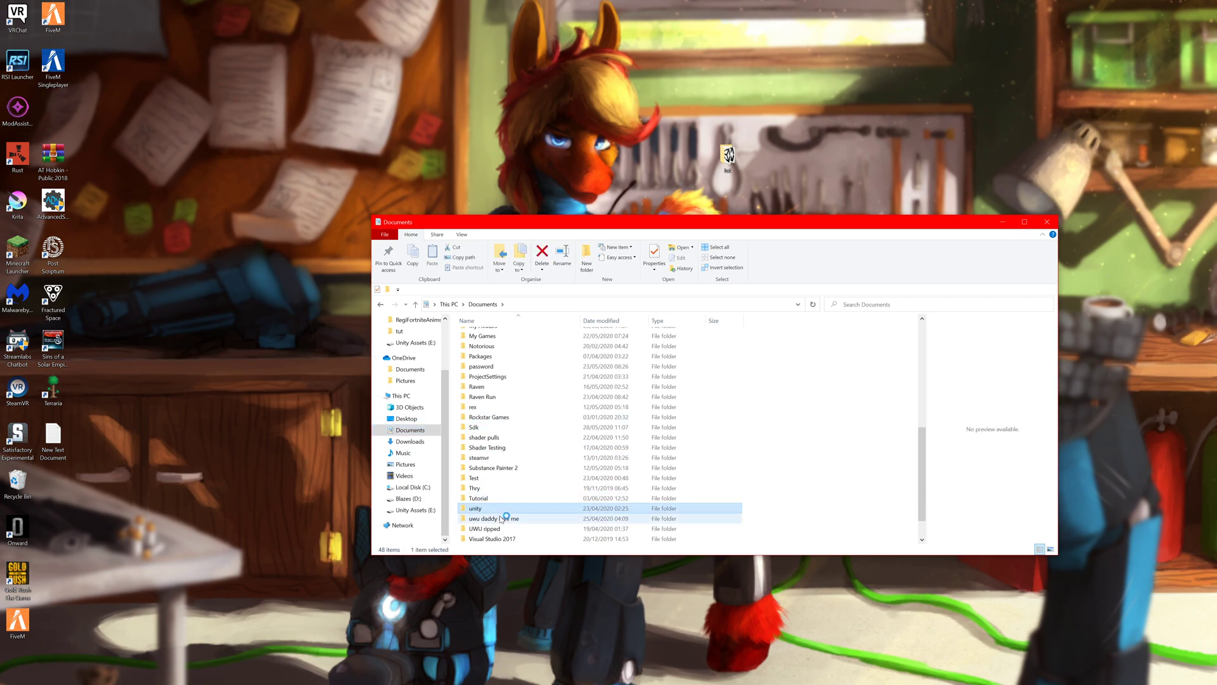
{"action": "scroll", "coordinate": [504, 512], "scroll_direction": "up", "scroll_amount": 1}
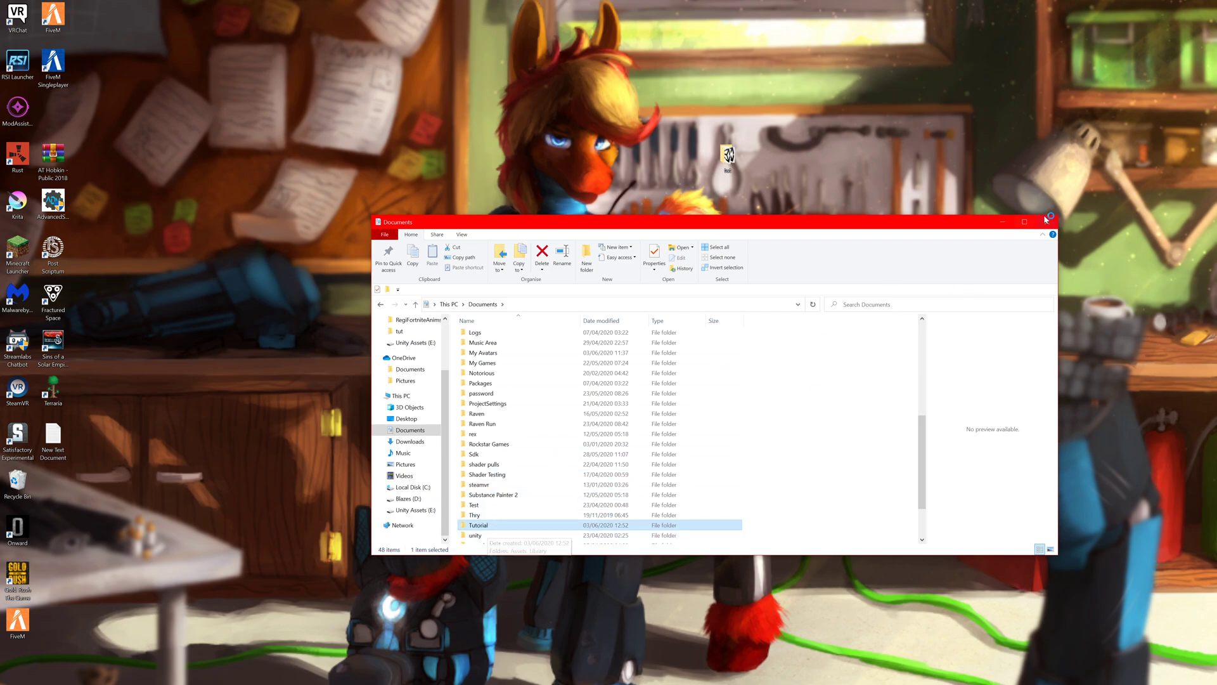
{"action": "left_click", "coordinate": [1047, 222]}
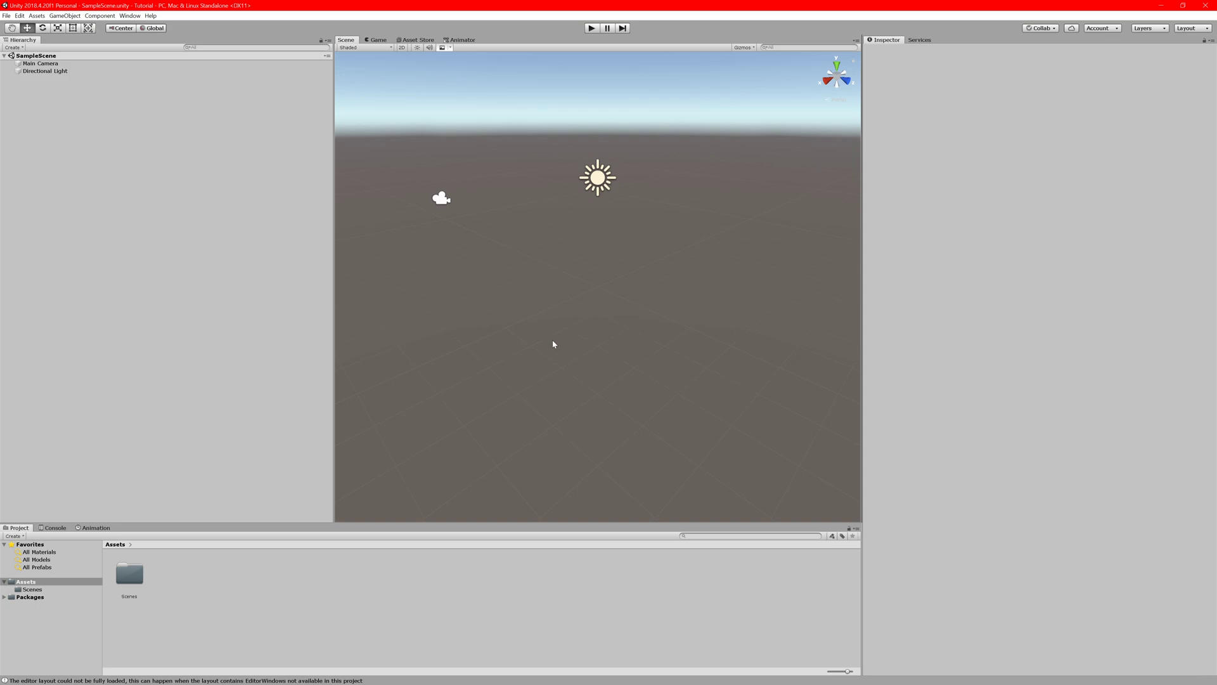
Switch to File Explorer and open the tut folder on the Desktop.
{"action": "key", "text": "alt+Tab"}
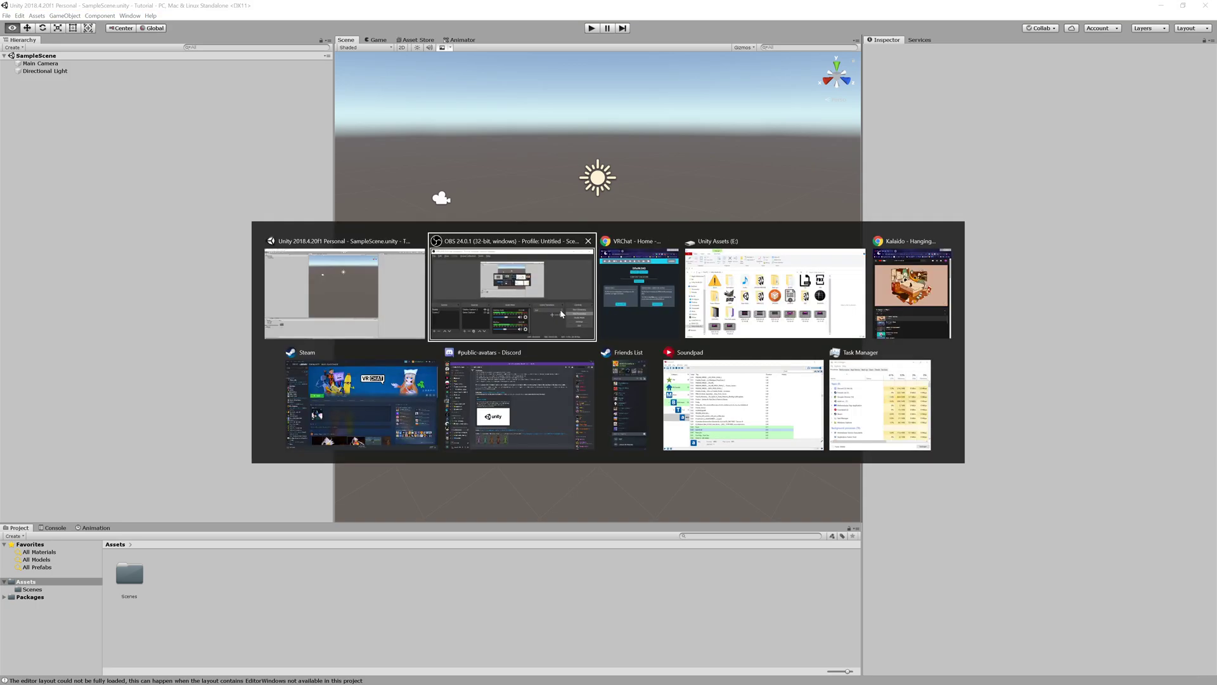
{"action": "left_click", "coordinate": [700, 319]}
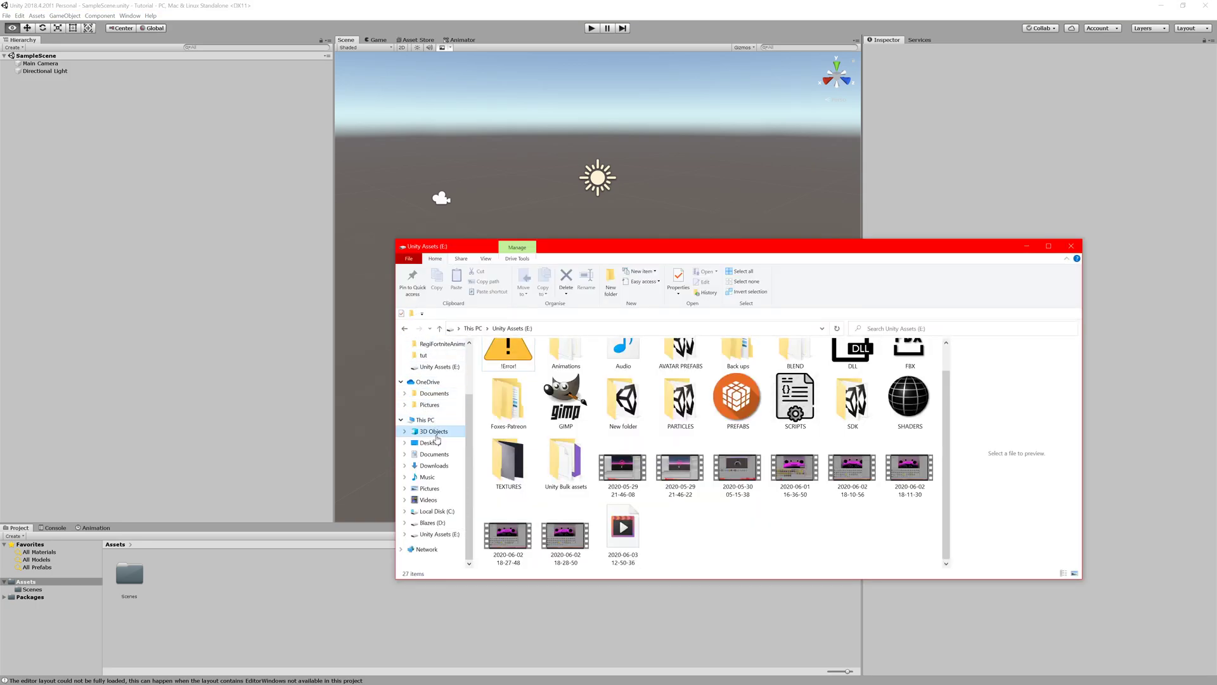
{"action": "left_click", "coordinate": [434, 432]}
{"action": "left_click", "coordinate": [434, 443]}
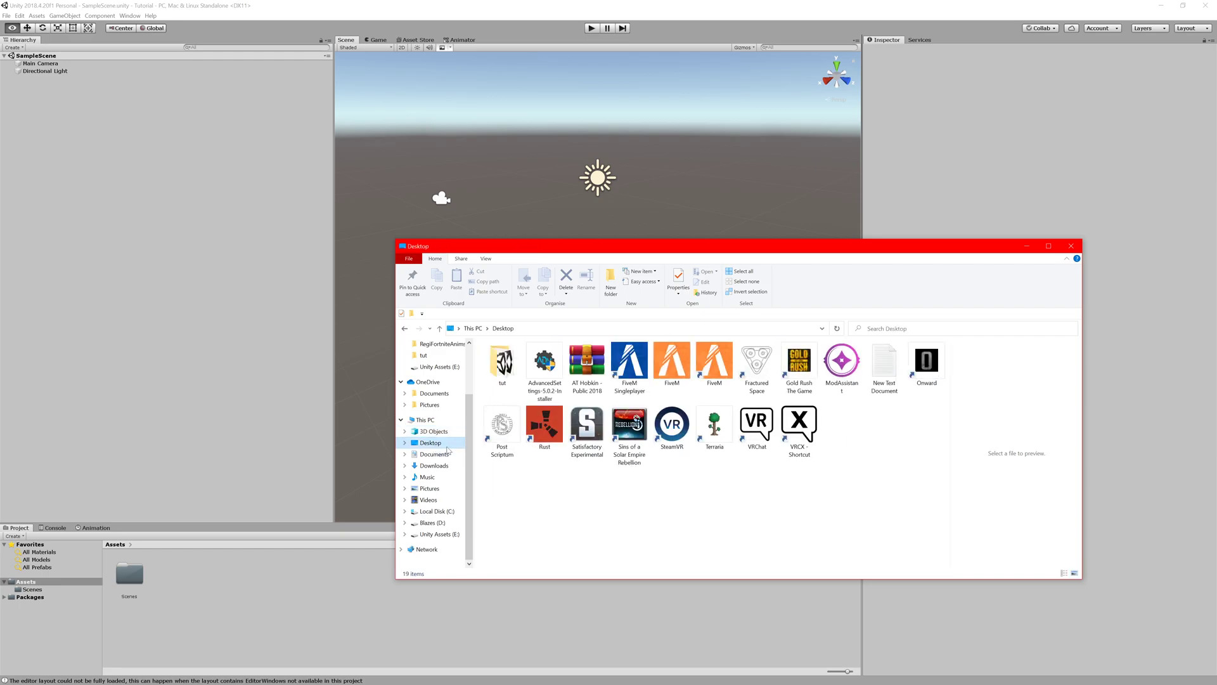
{"action": "double_click", "coordinate": [500, 374]}
{"action": "left_click", "coordinate": [500, 371]}
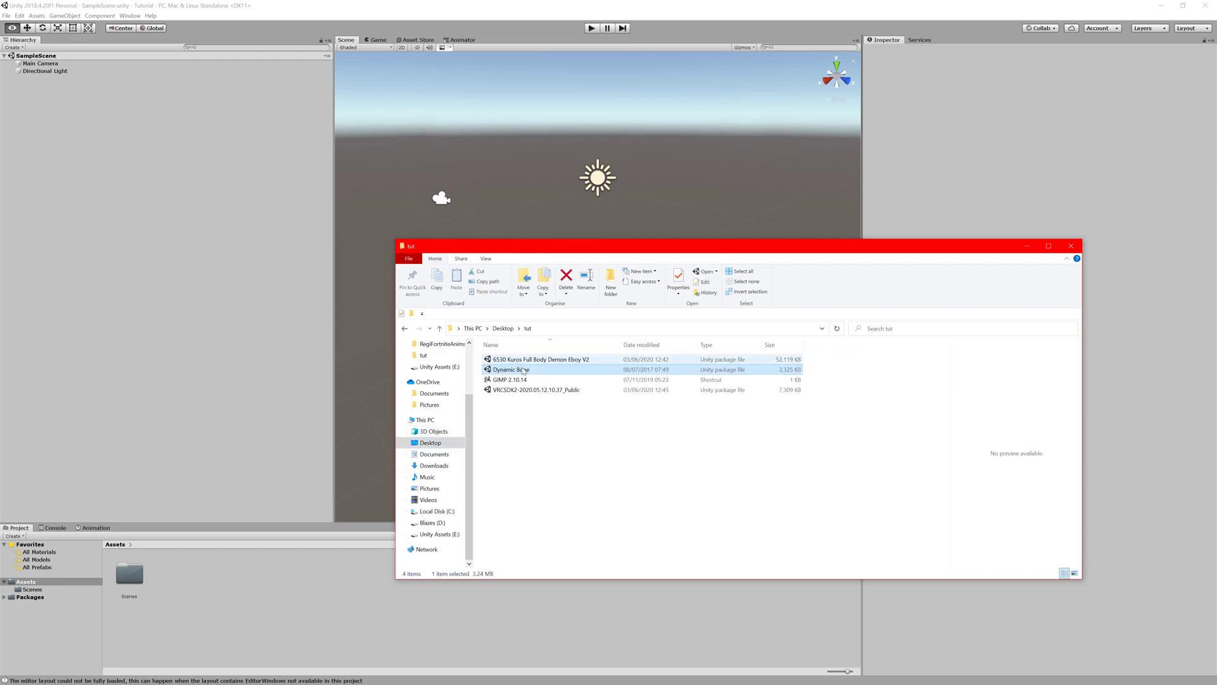
{"action": "left_click", "coordinate": [562, 360]}
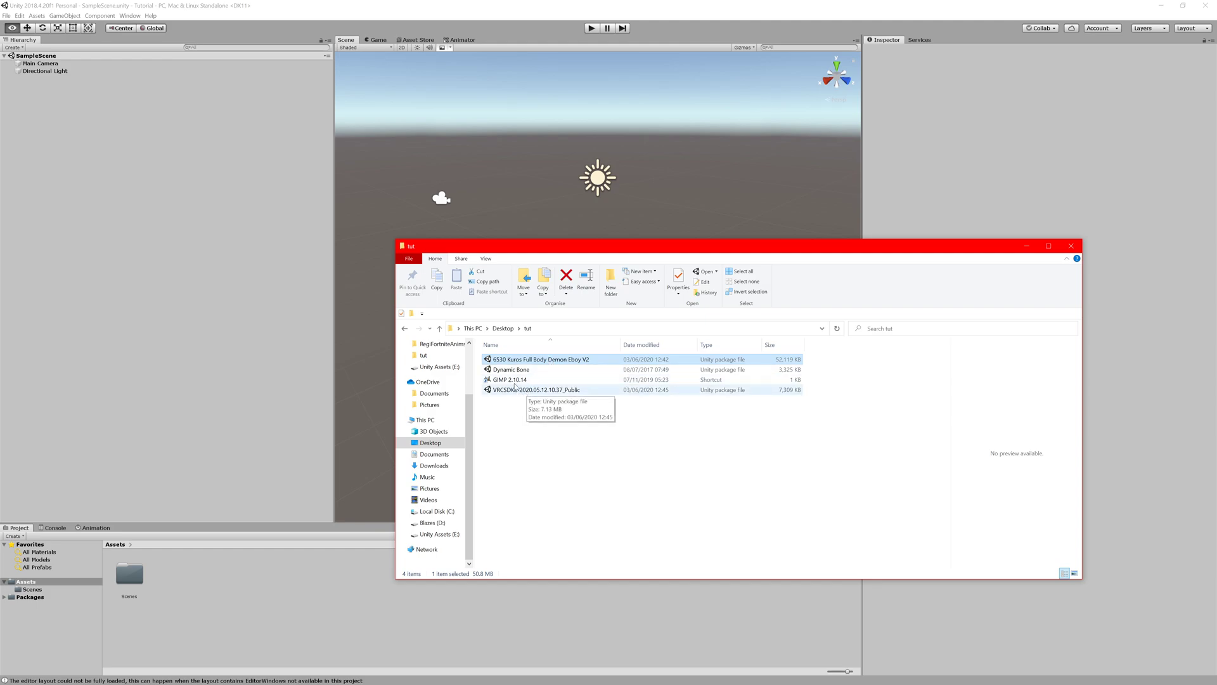
Import the full VRCSDK2-2020.05.12.10.37_Public package from the tut folder into the Unity project's assets.
{"action": "left_click_drag", "start_coordinate": [507, 251], "coordinate": [539, 191]}
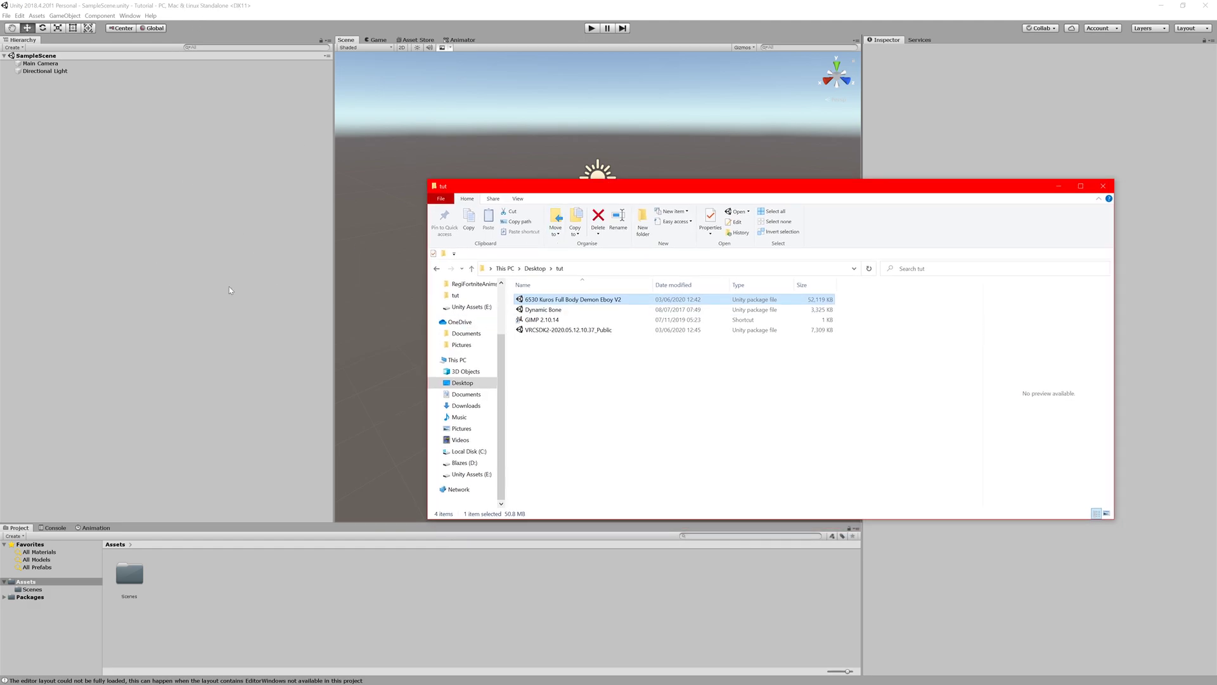
{"action": "left_click_drag", "start_coordinate": [558, 330], "coordinate": [592, 350]}
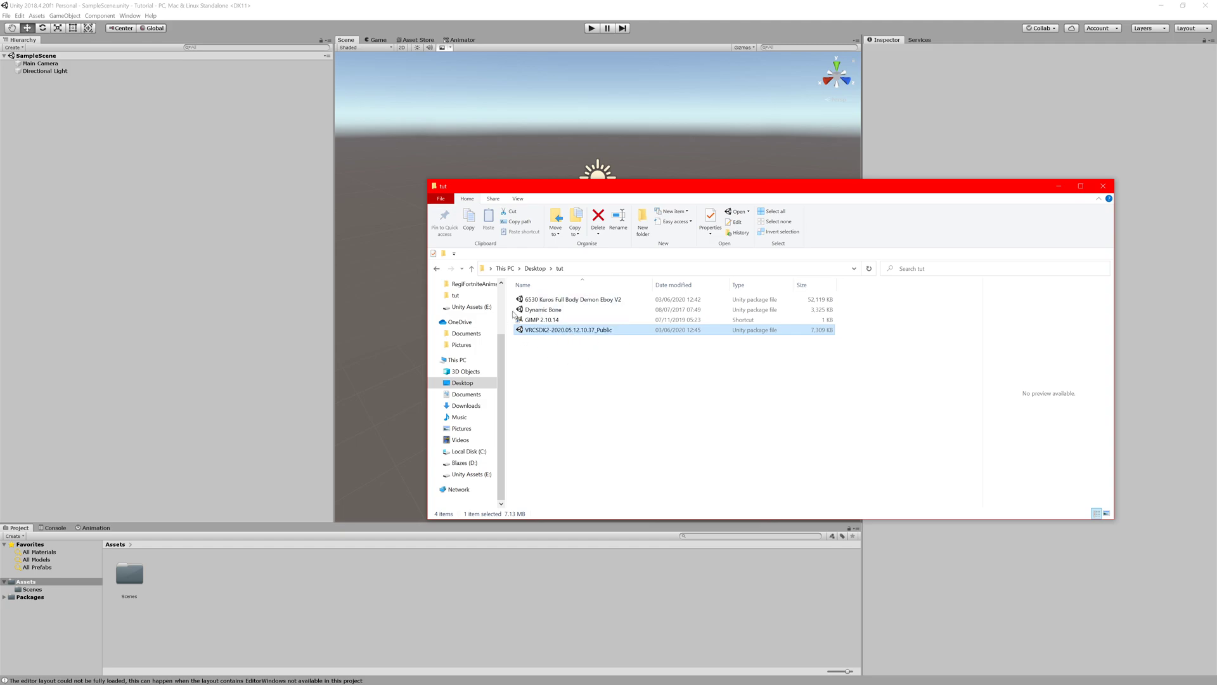
{"action": "left_click_drag", "start_coordinate": [536, 311], "coordinate": [553, 310]}
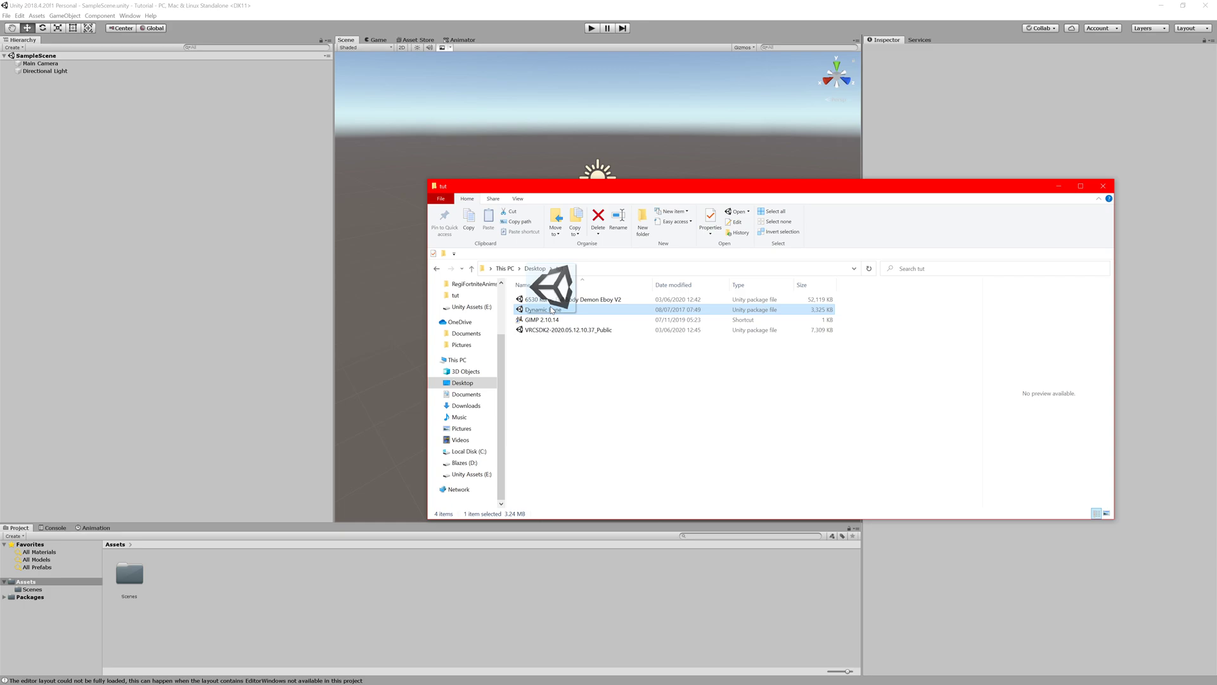
{"action": "left_click_drag", "start_coordinate": [552, 309], "coordinate": [552, 310]}
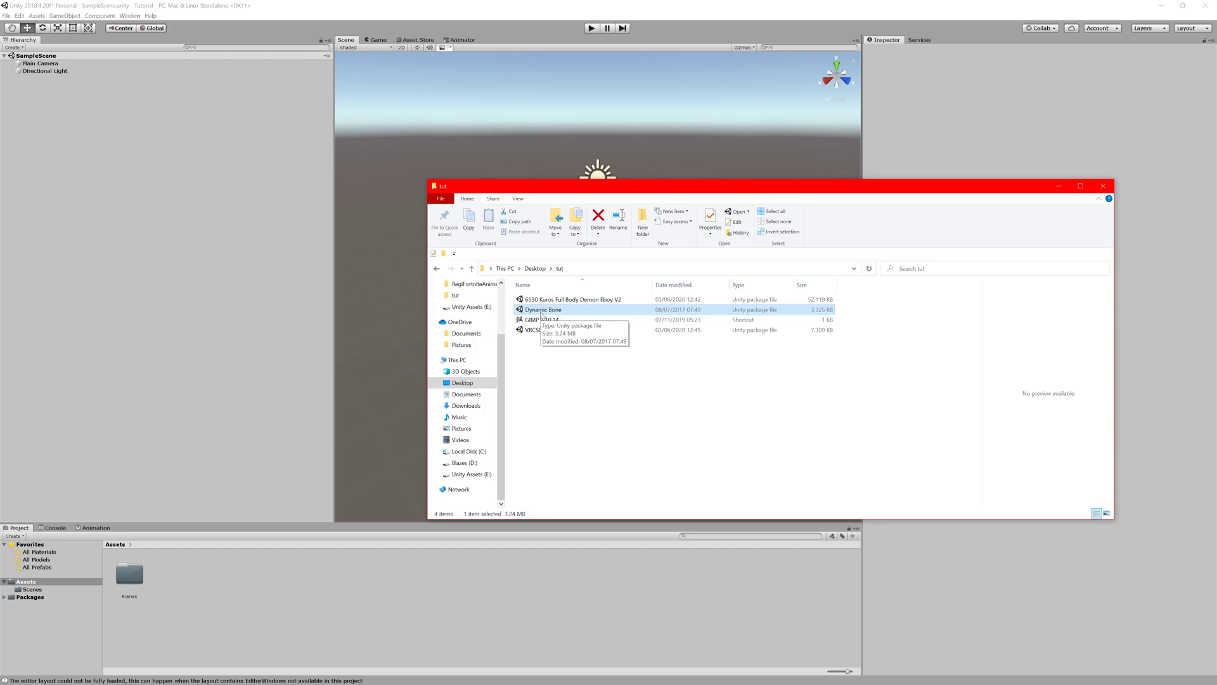
{"action": "left_click_drag", "start_coordinate": [545, 330], "coordinate": [443, 549]}
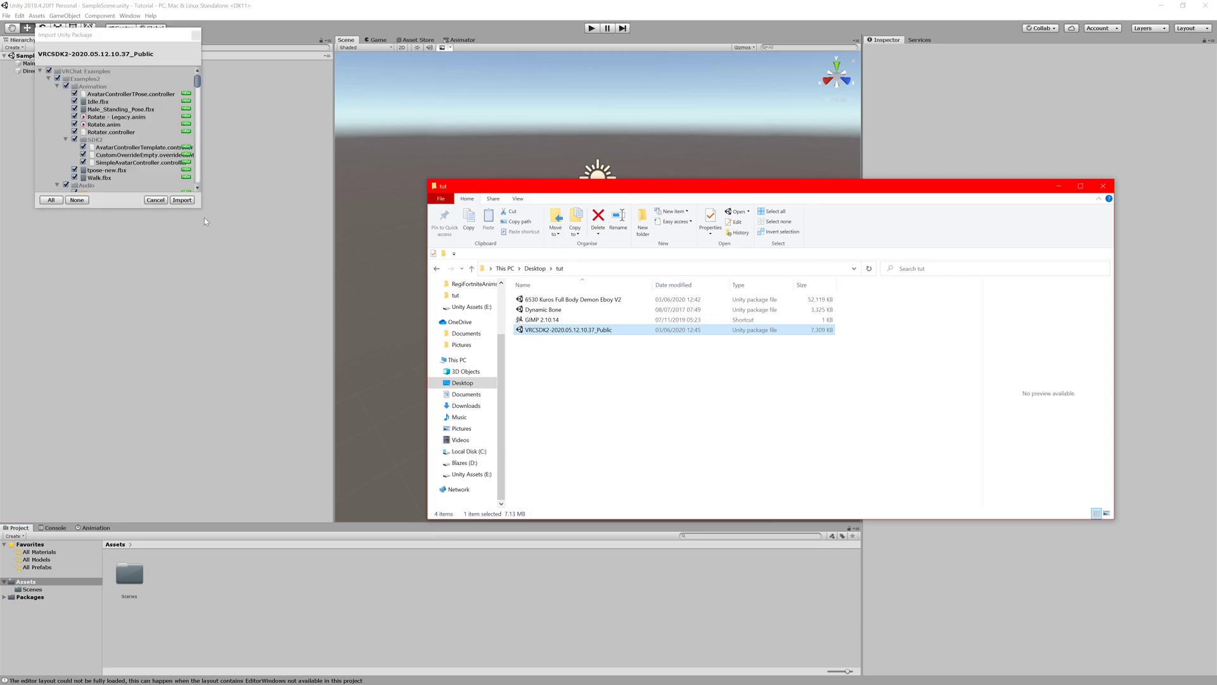
{"action": "left_click", "coordinate": [175, 200]}
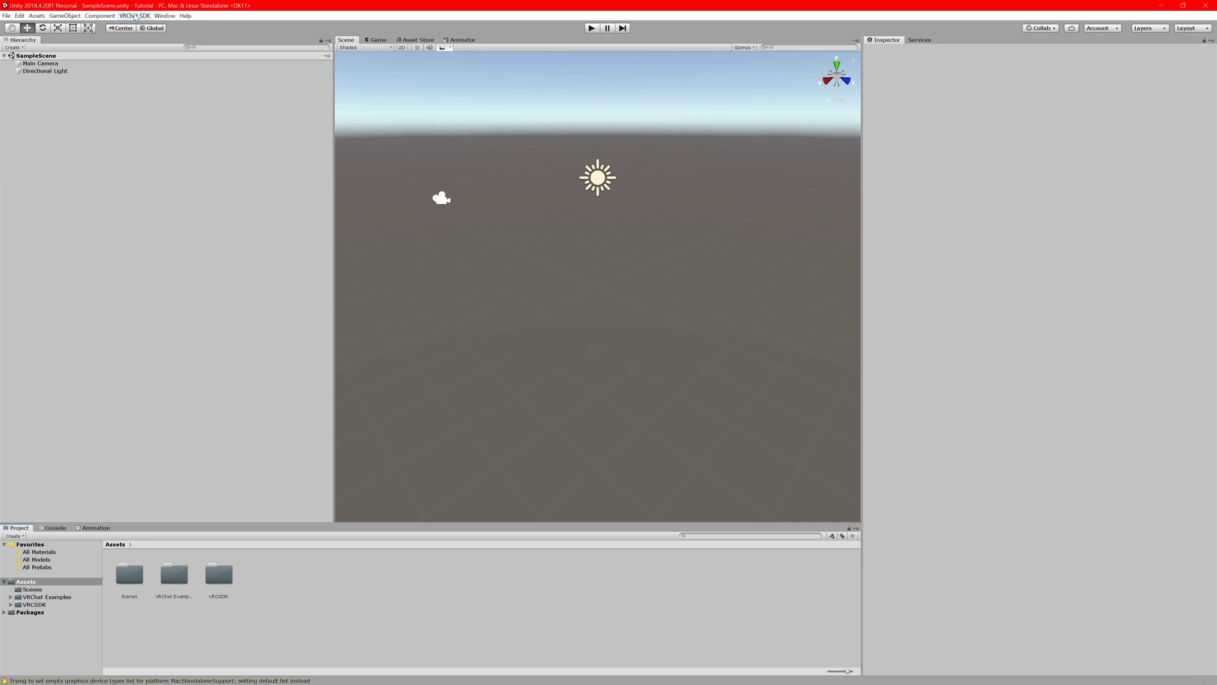
Open the VRChat SDK control panel and sign in with the account credentials already filled in.
{"action": "left_click", "coordinate": [135, 17]}
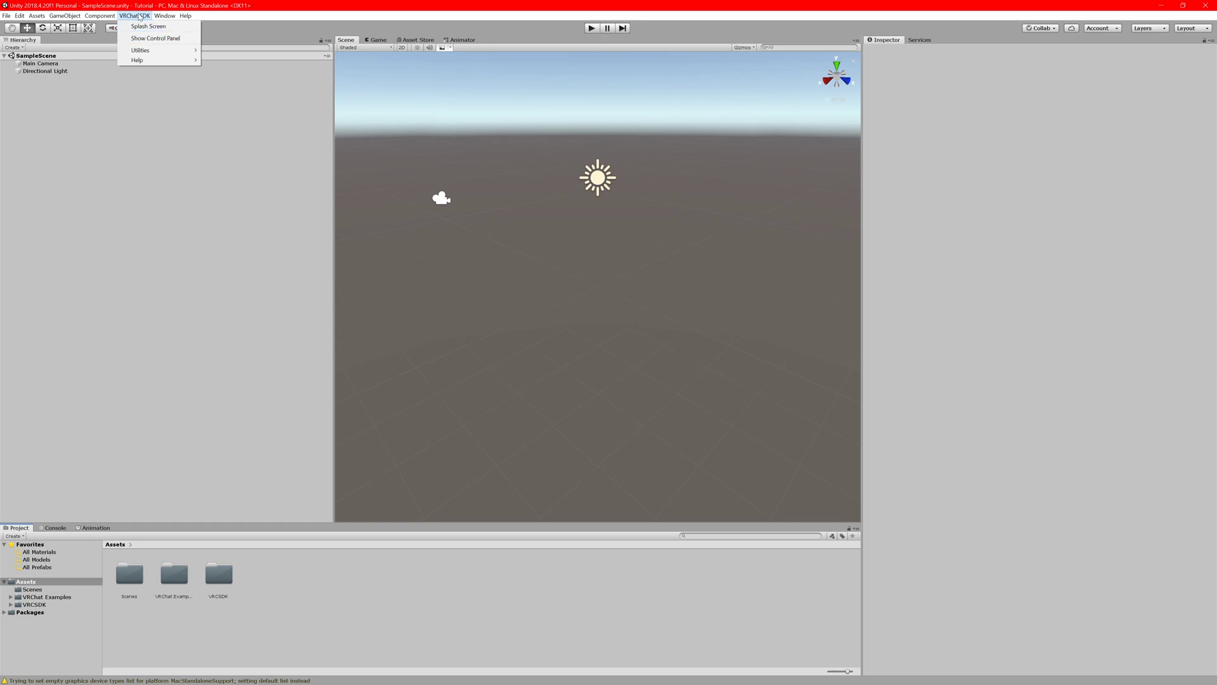
{"action": "left_click", "coordinate": [152, 39]}
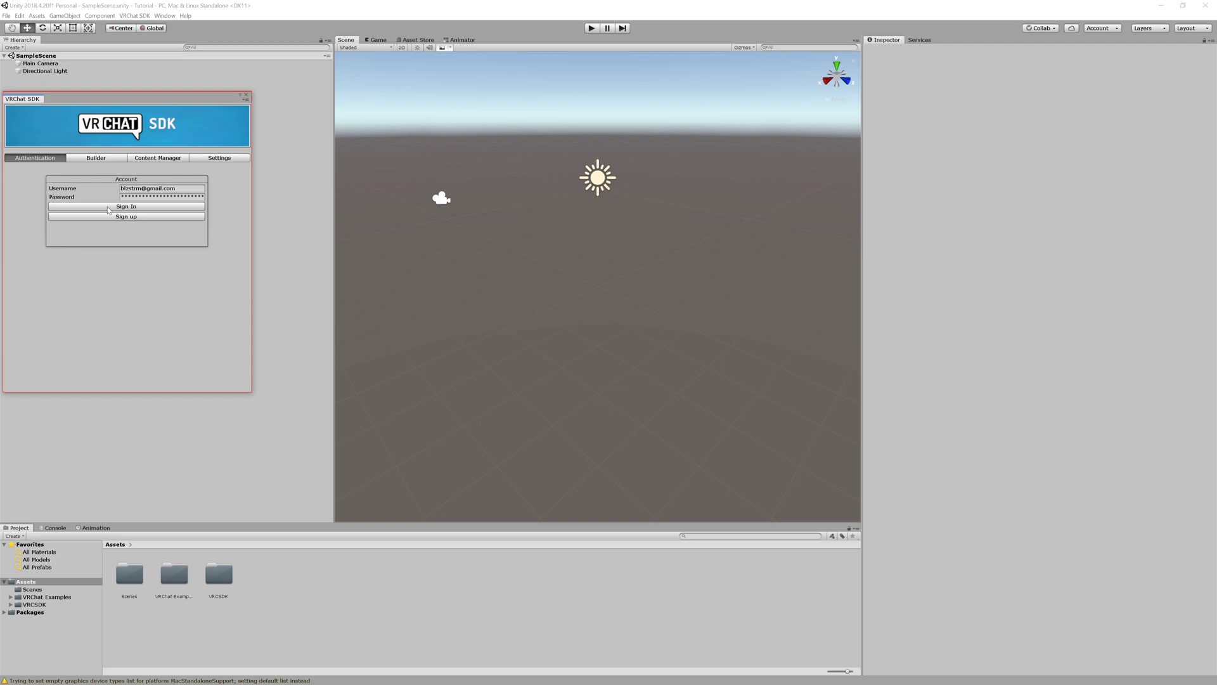
{"action": "left_click", "coordinate": [109, 207]}
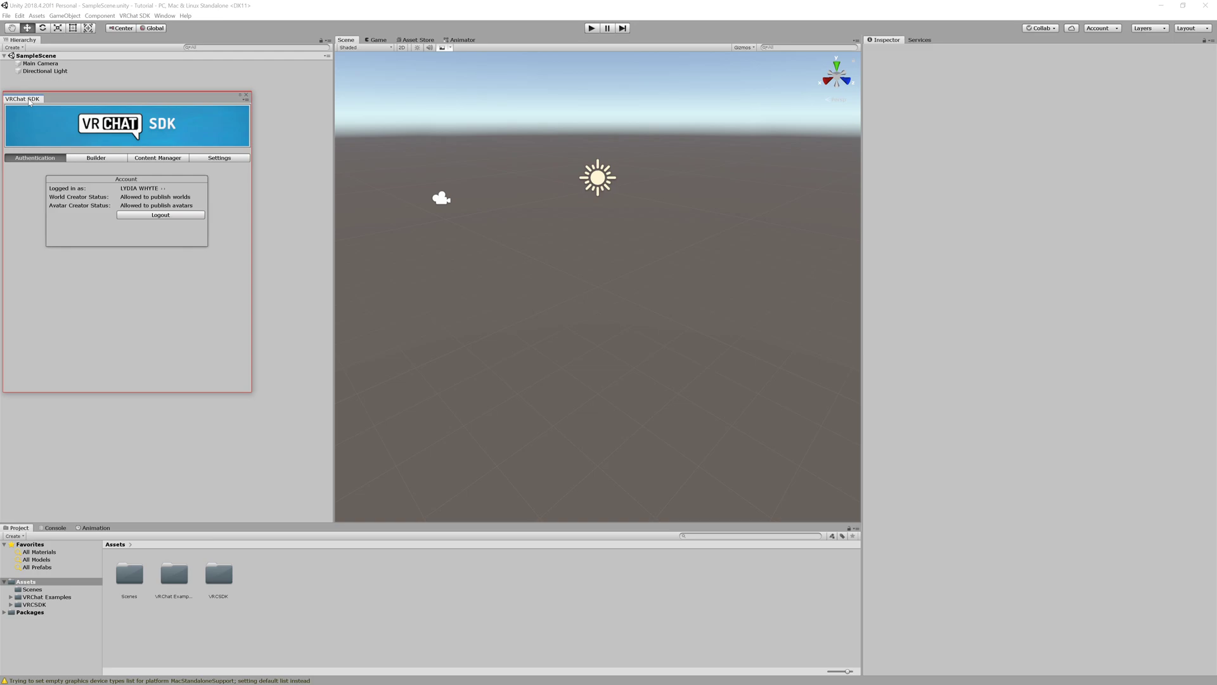
Dock the VRChat SDK window beside the Hierarchy and check switching between the two.
{"action": "left_click_drag", "start_coordinate": [40, 99], "coordinate": [105, 121]}
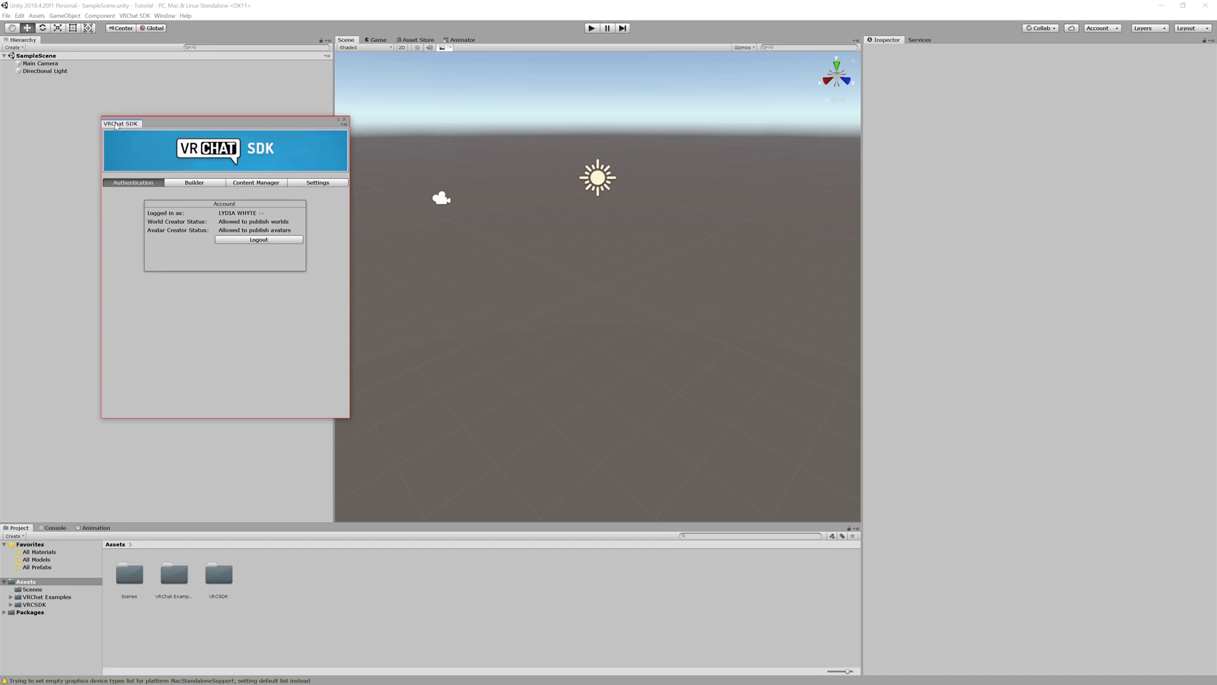
{"action": "left_click_drag", "start_coordinate": [122, 130], "coordinate": [35, 43]}
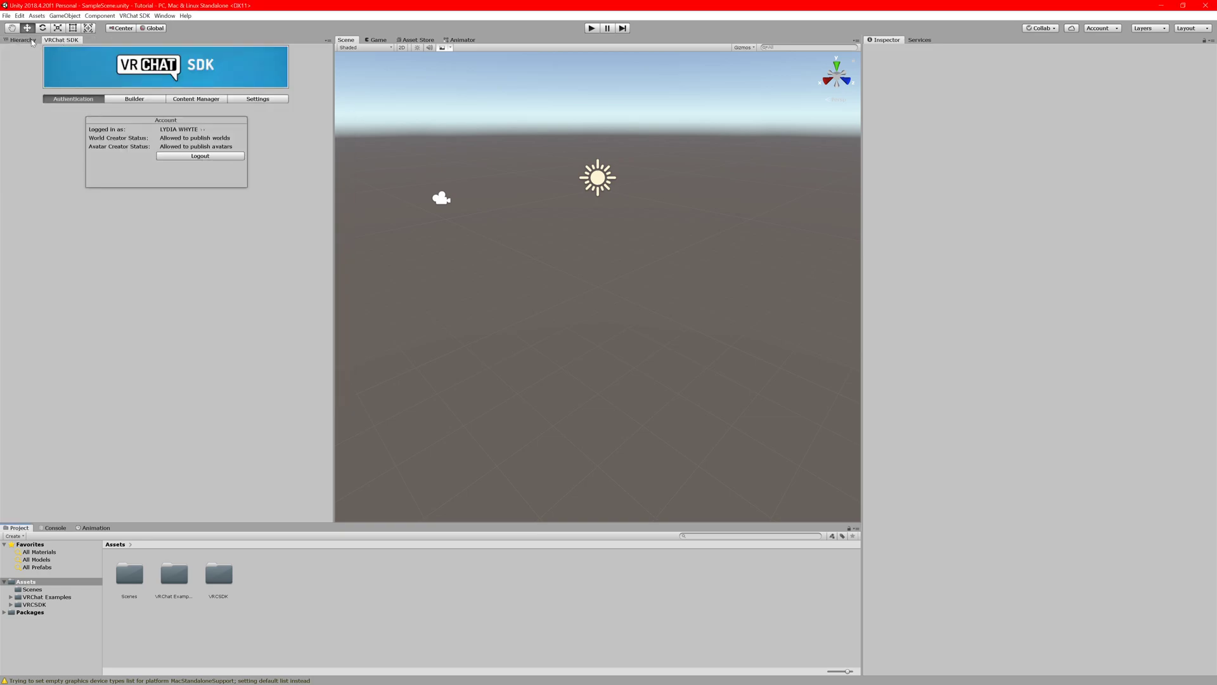
{"action": "left_click", "coordinate": [135, 16]}
{"action": "left_click", "coordinate": [145, 39]}
{"action": "left_click", "coordinate": [29, 40]}
{"action": "left_click", "coordinate": [55, 40]}
{"action": "left_click", "coordinate": [31, 42]}
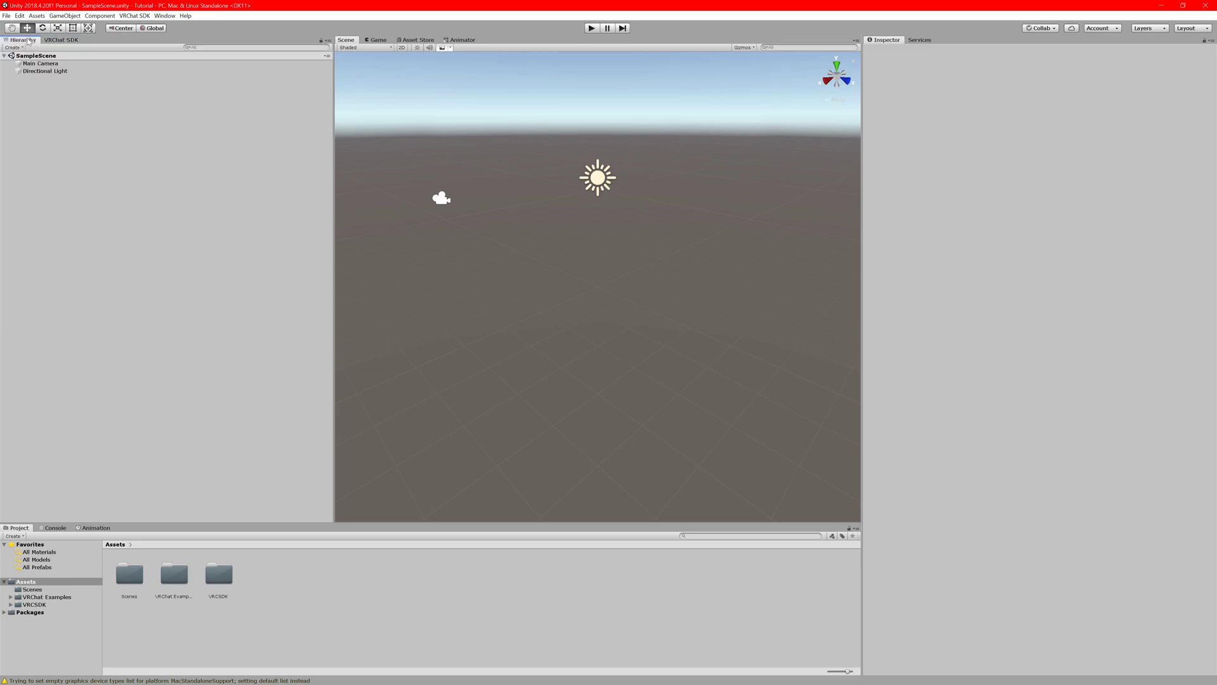
Toggle the Future Proof Publish option in the VRChat SDK settings and return to the scene Hierarchy.
{"action": "left_click", "coordinate": [49, 40]}
{"action": "left_click", "coordinate": [144, 101]}
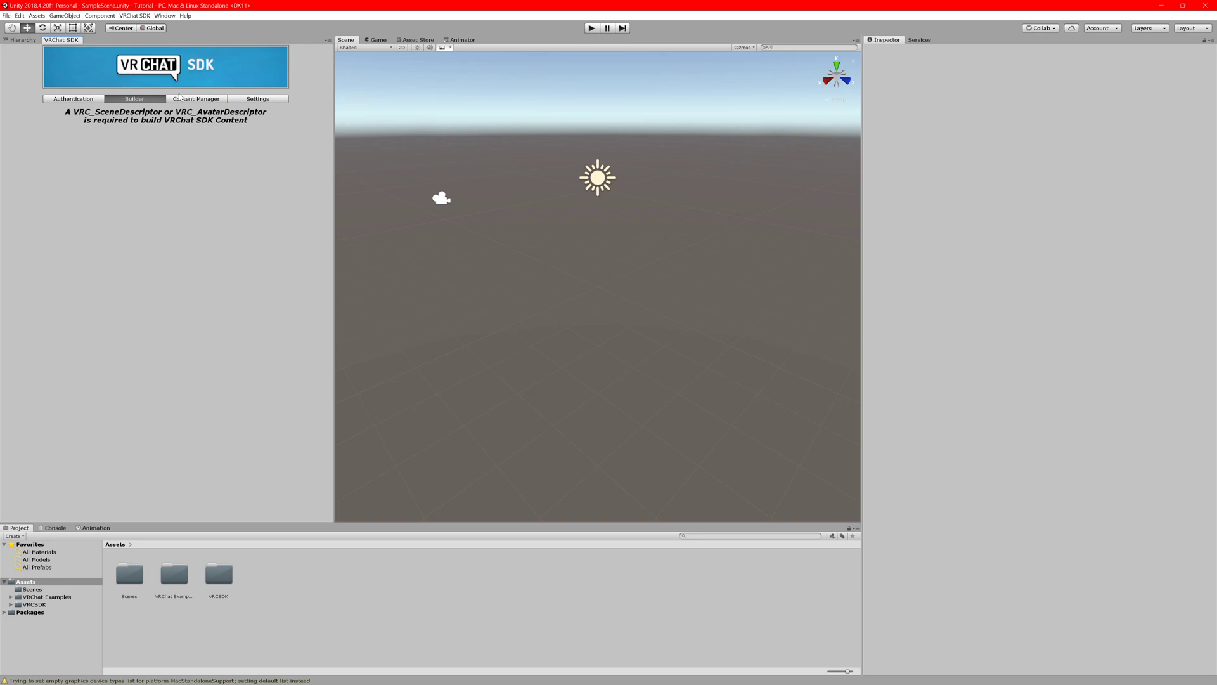
{"action": "left_click", "coordinate": [268, 103]}
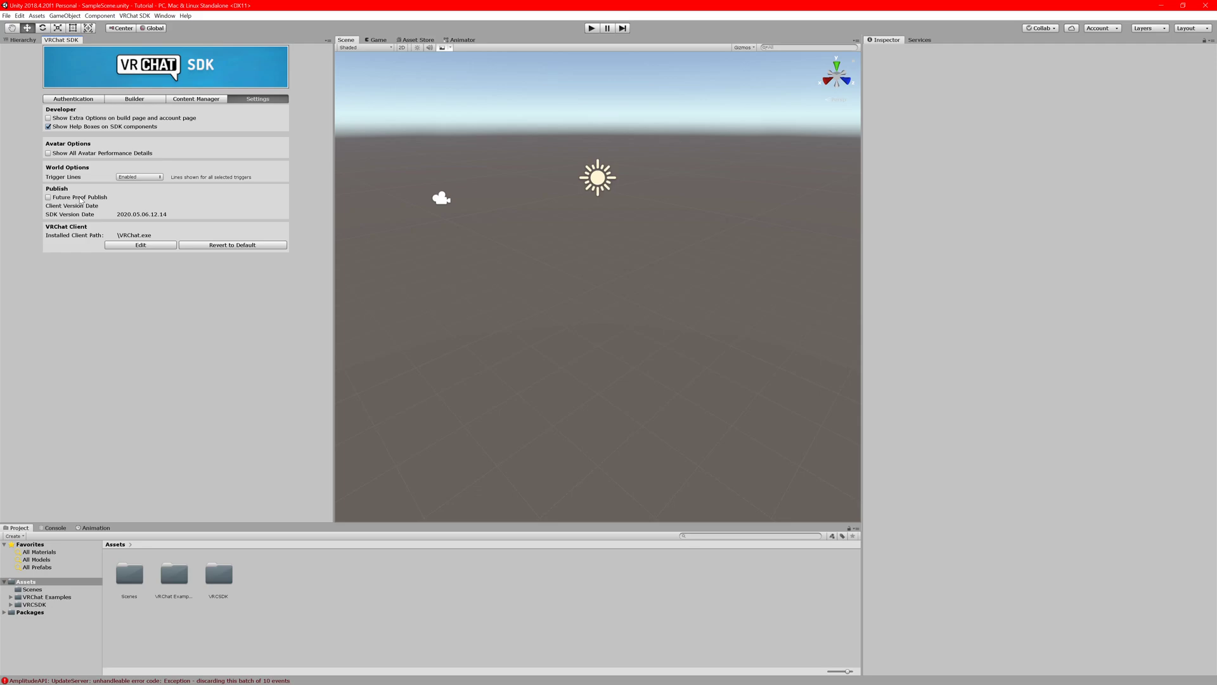
{"action": "left_click", "coordinate": [80, 197]}
{"action": "left_click", "coordinate": [30, 41]}
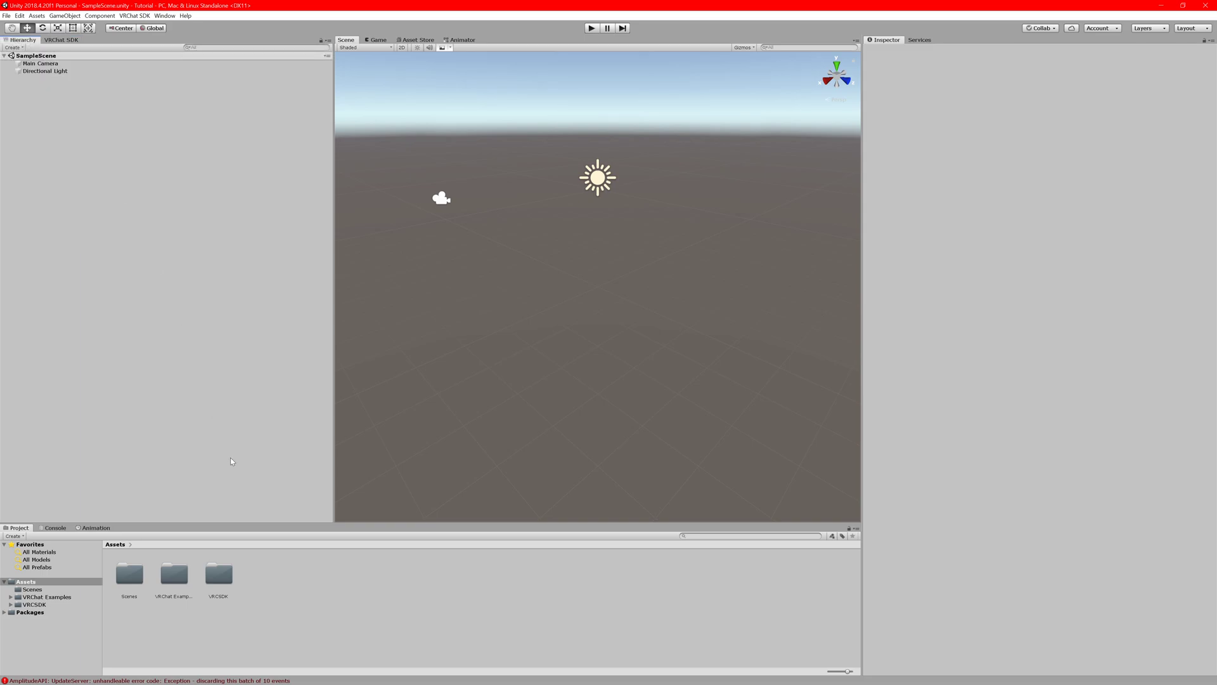
Import the full Dynamic Bone package from the tut folder into the project's assets.
{"action": "key", "text": "alt+Tab"}
{"action": "left_click", "coordinate": [544, 310]}
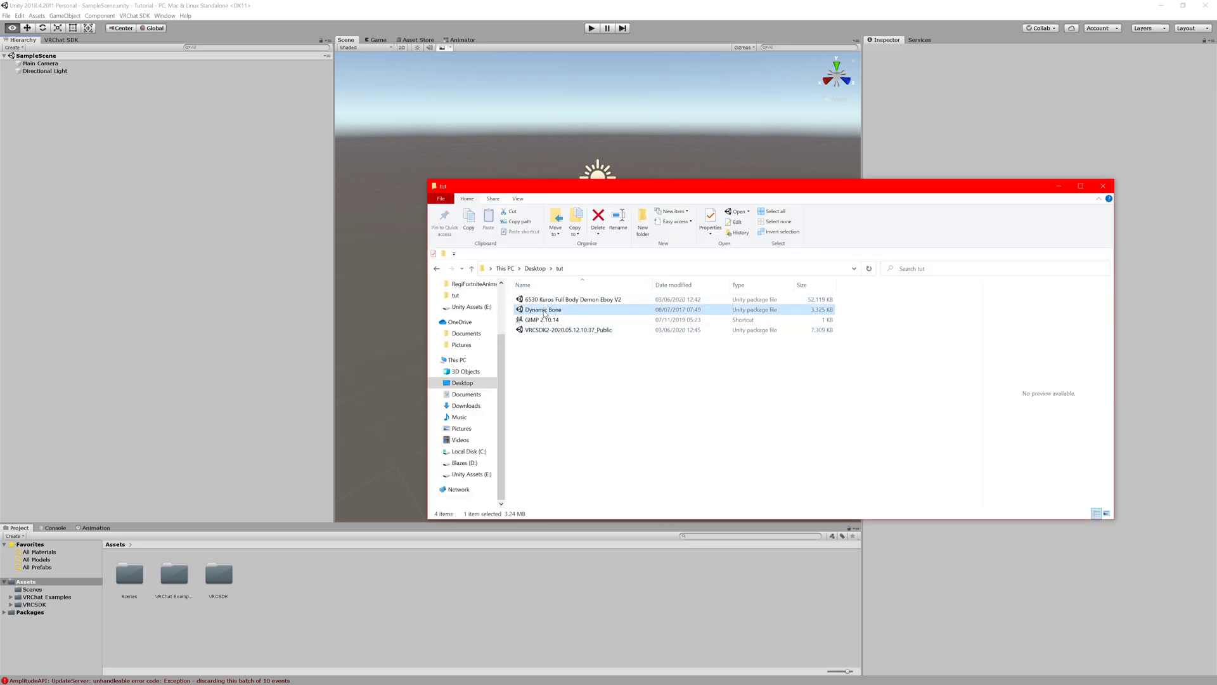
{"action": "left_click_drag", "start_coordinate": [548, 310], "coordinate": [349, 618]}
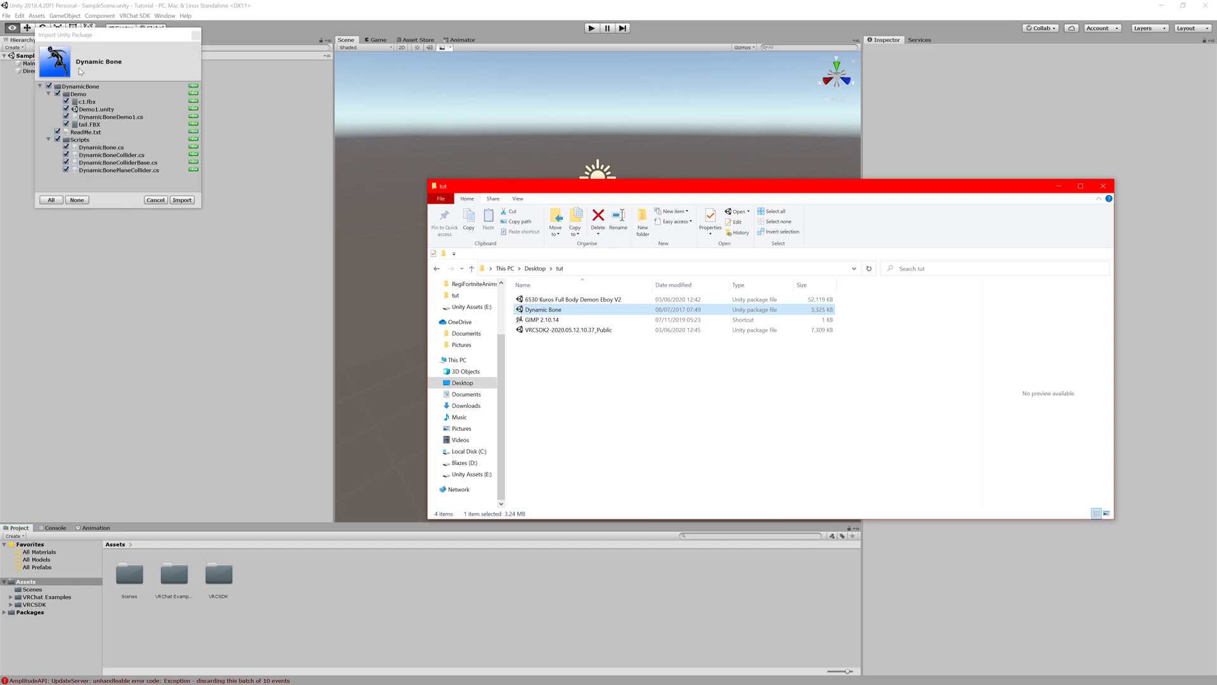
{"action": "left_click", "coordinate": [180, 199]}
{"action": "left_click", "coordinate": [182, 200]}
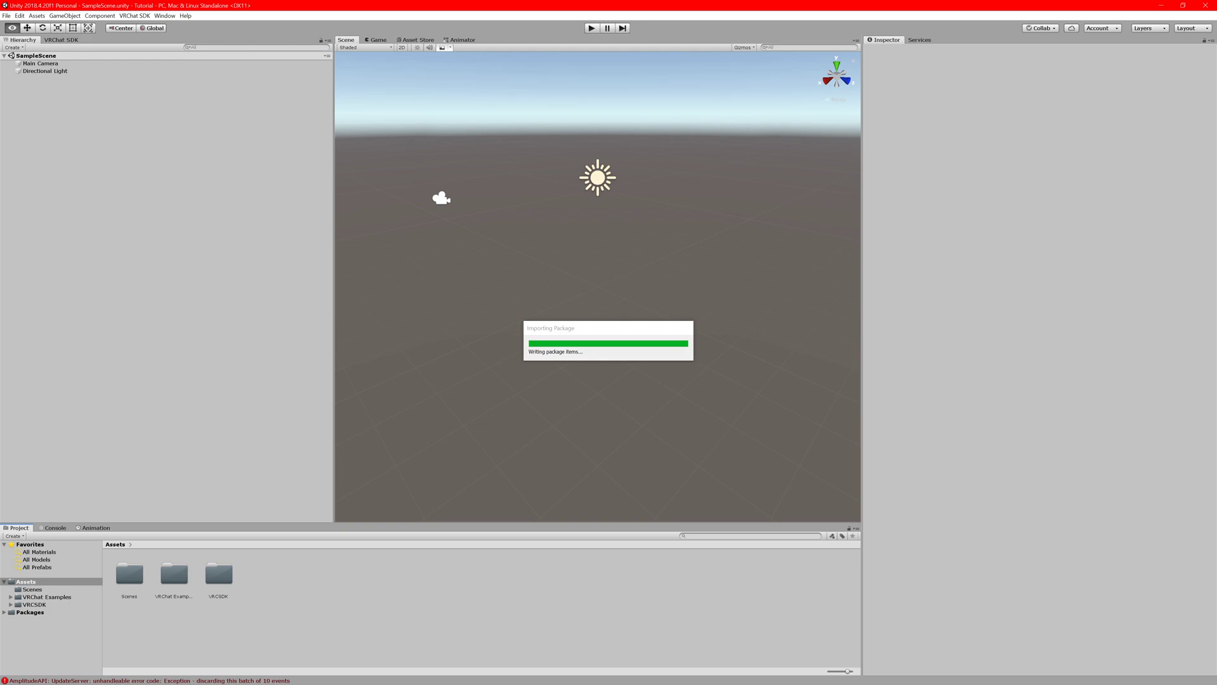
Compare the VRChat SDK 2 and VRChat SDK3 + Udon descriptions on the VRChat download page in the browser, and return to Unity.
{"action": "left_click_drag", "start_coordinate": [1216, 416], "coordinate": [571, 93]}
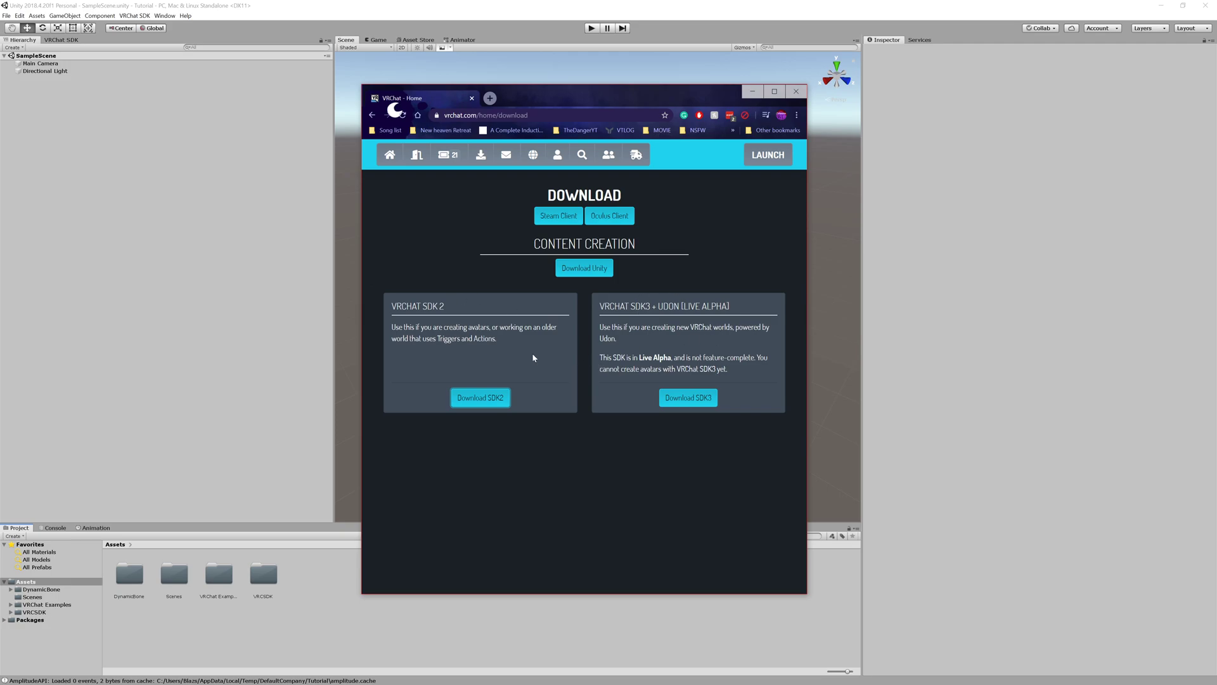
{"action": "triple_click", "coordinate": [448, 306]}
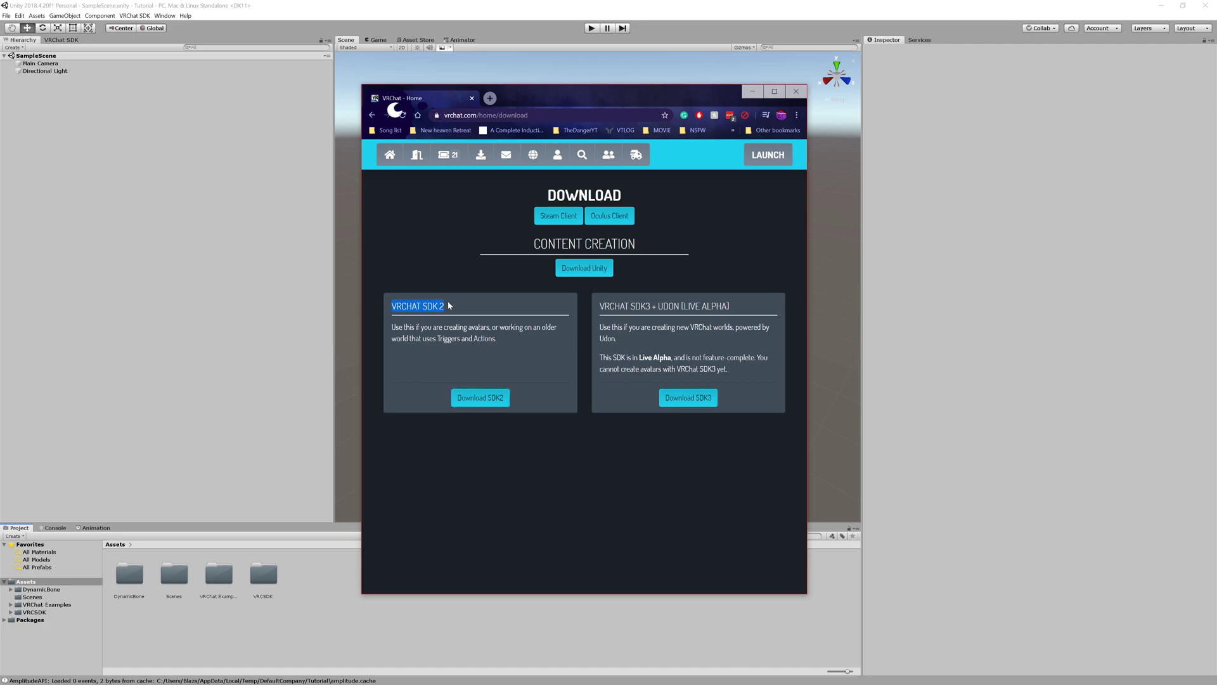
{"action": "left_click", "coordinate": [448, 306]}
{"action": "left_click_drag", "start_coordinate": [600, 306], "coordinate": [701, 306]}
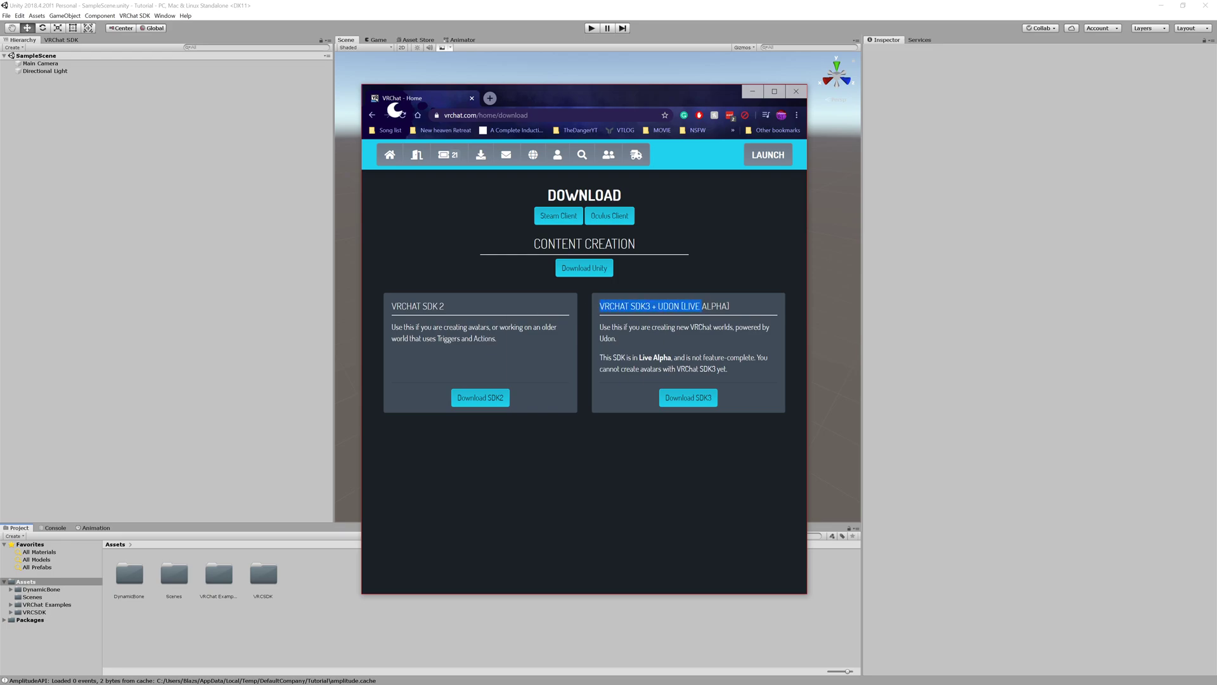
{"action": "left_click", "coordinate": [702, 307]}
{"action": "left_click_drag", "start_coordinate": [598, 307], "coordinate": [737, 310]}
{"action": "left_click", "coordinate": [437, 319]}
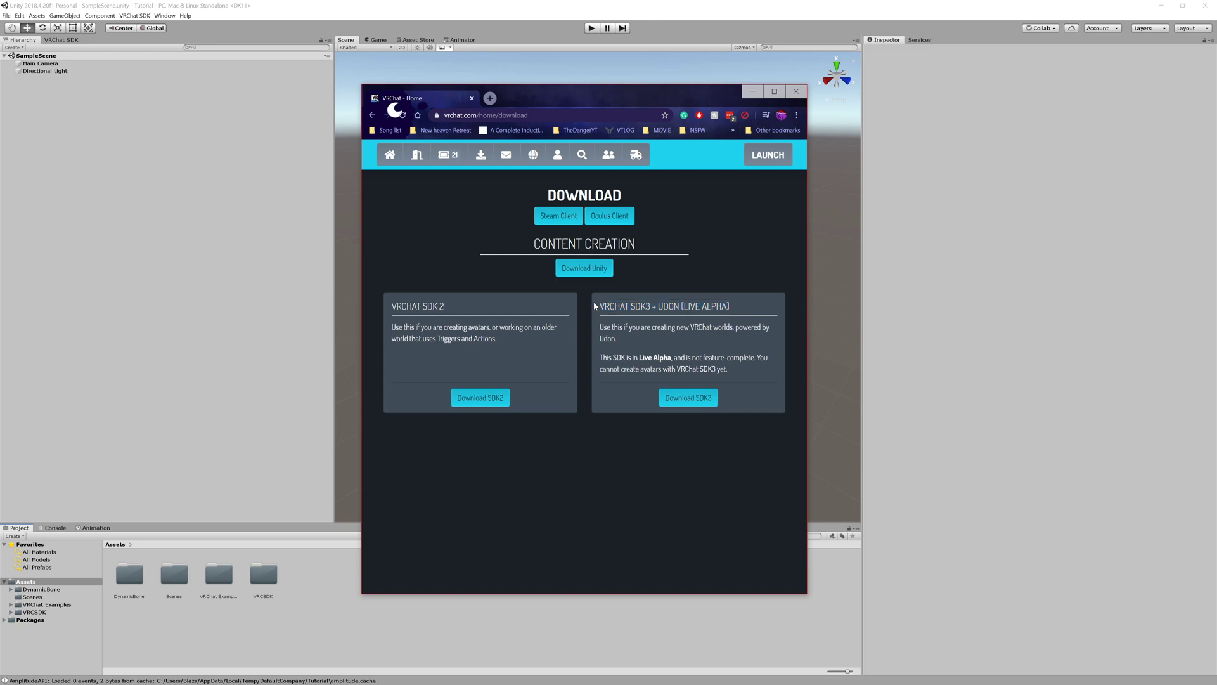
{"action": "left_click_drag", "start_coordinate": [592, 302], "coordinate": [768, 322]}
{"action": "left_click", "coordinate": [662, 350]}
{"action": "left_click_drag", "start_coordinate": [600, 306], "coordinate": [730, 327]}
{"action": "left_click", "coordinate": [645, 301]}
{"action": "left_click_drag", "start_coordinate": [391, 306], "coordinate": [444, 307]}
{"action": "key", "text": "alt+Tab"}
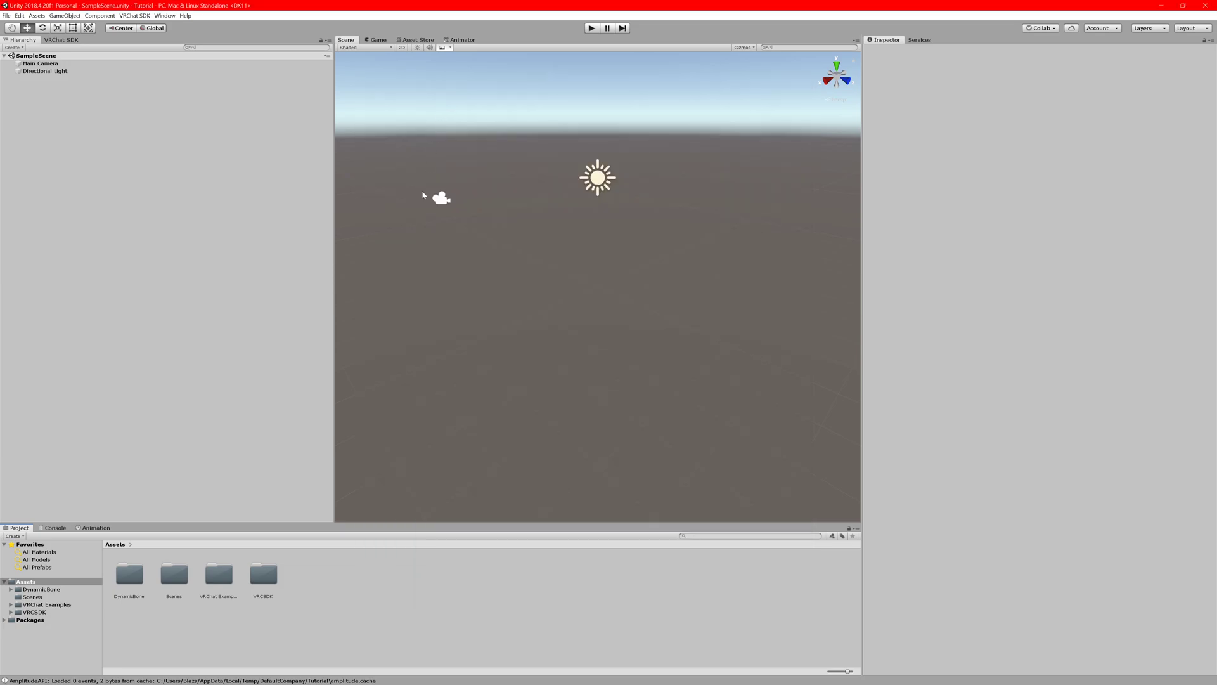
Check the DynamicBone, Scenes, VRChat Examples and VRCSDK folders in the project's assets.
{"action": "left_click", "coordinate": [132, 569]}
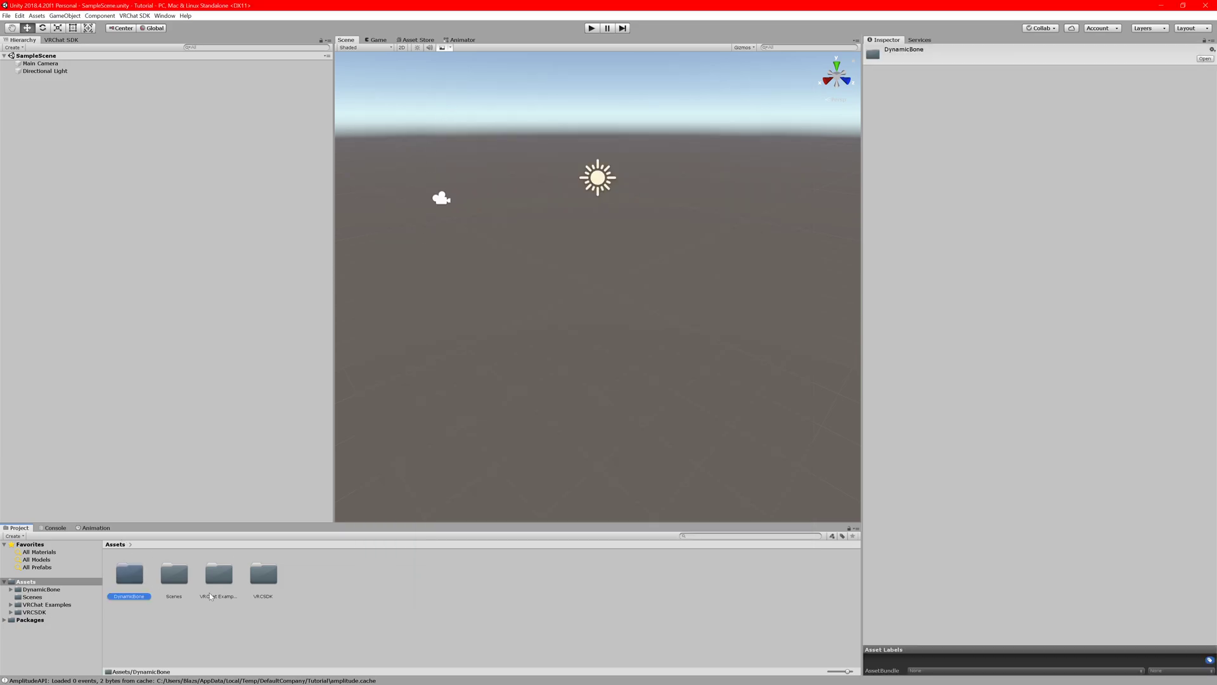
{"action": "left_click", "coordinate": [275, 577]}
{"action": "left_click", "coordinate": [223, 579]}
{"action": "left_click", "coordinate": [177, 579]}
{"action": "left_click", "coordinate": [133, 579]}
Import the avatar package 6530 Kuros Full Body Demon Eboy V2 from the tut folder after reviewing its contents.
{"action": "key", "text": "alt+Tab"}
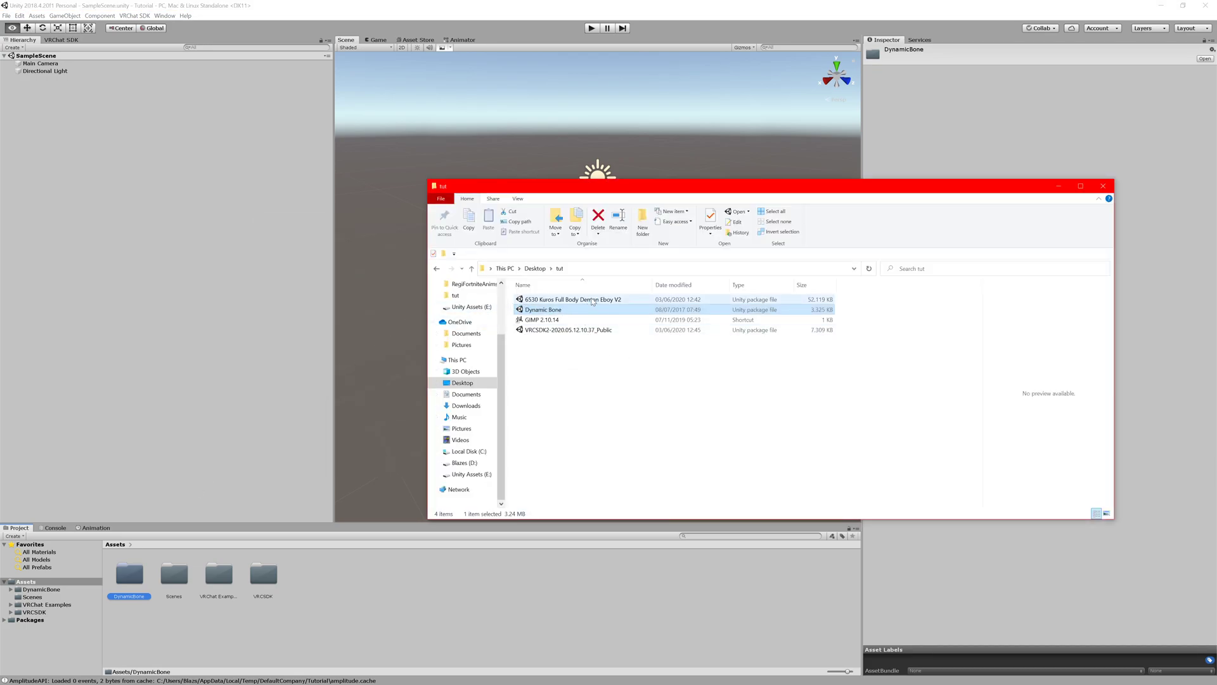
{"action": "left_click", "coordinate": [593, 301]}
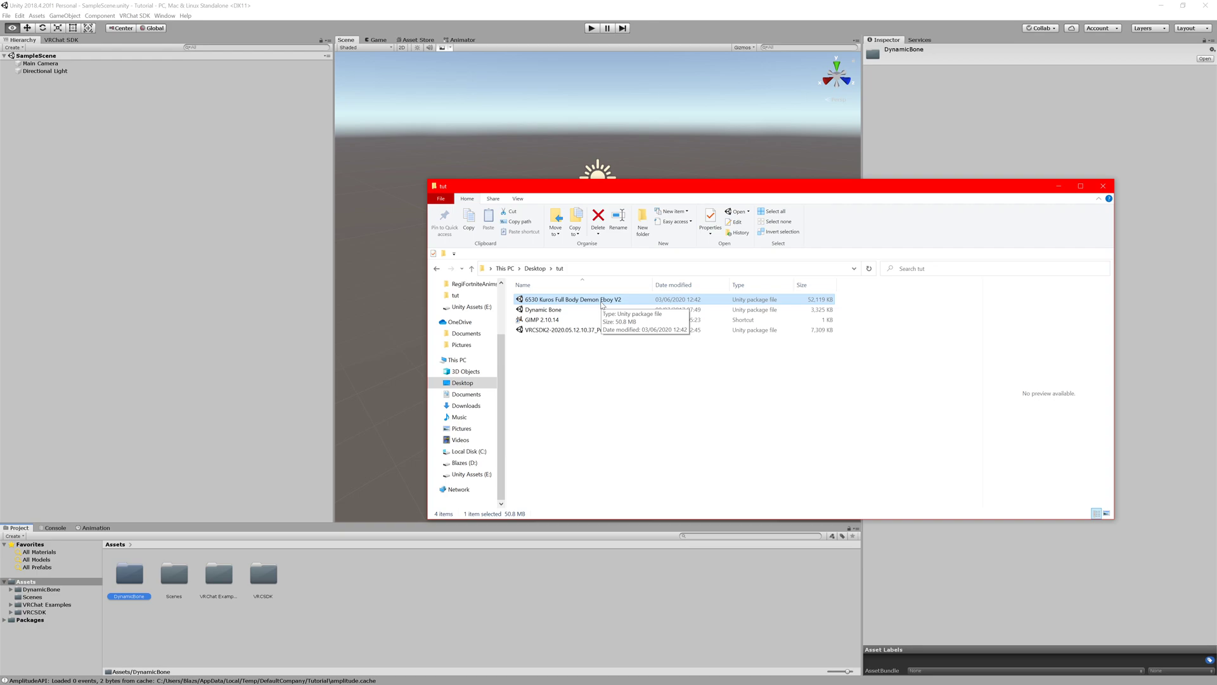
{"action": "left_click_drag", "start_coordinate": [602, 304], "coordinate": [409, 597]}
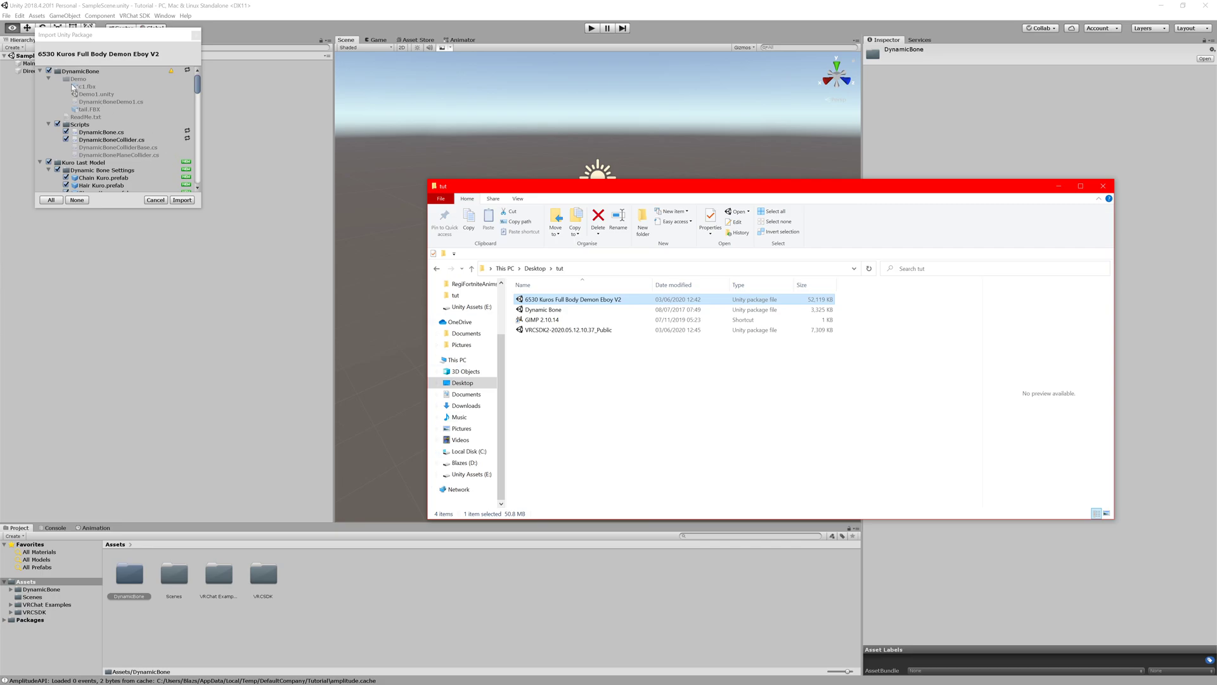
{"action": "left_click", "coordinate": [104, 40]}
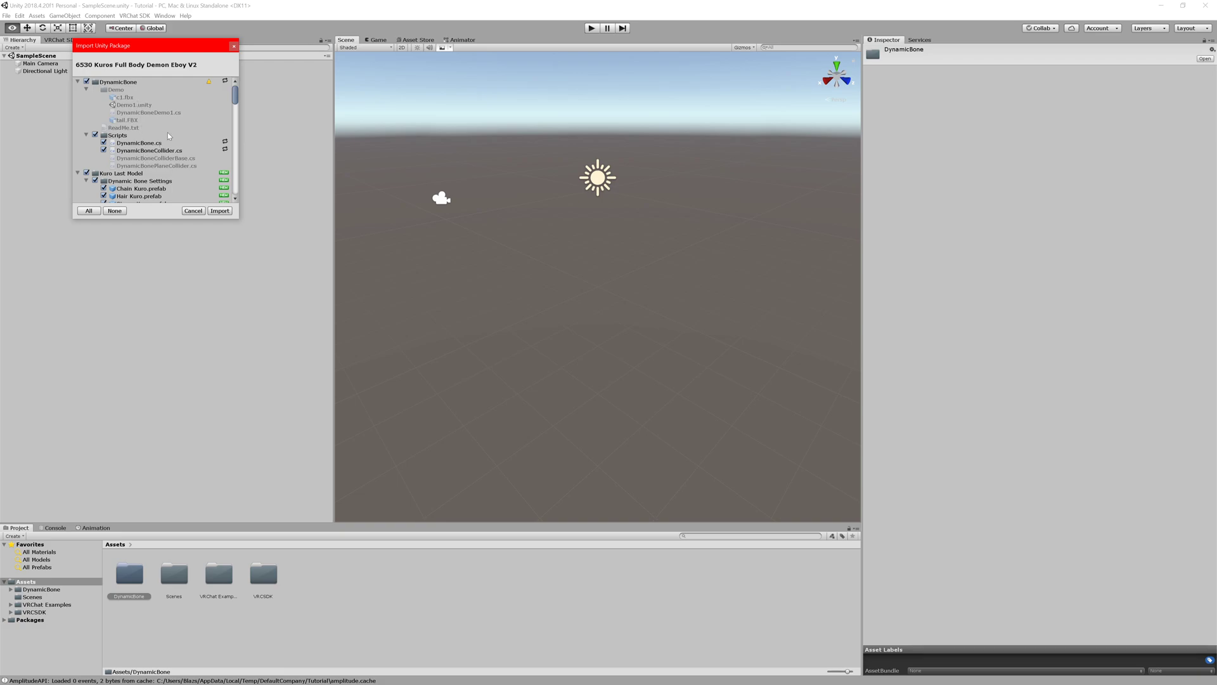
{"action": "scroll", "coordinate": [168, 134], "scroll_direction": "down", "scroll_amount": 10}
{"action": "scroll", "coordinate": [169, 136], "scroll_direction": "down", "scroll_amount": 12}
{"action": "scroll", "coordinate": [169, 135], "scroll_direction": "down", "scroll_amount": 12}
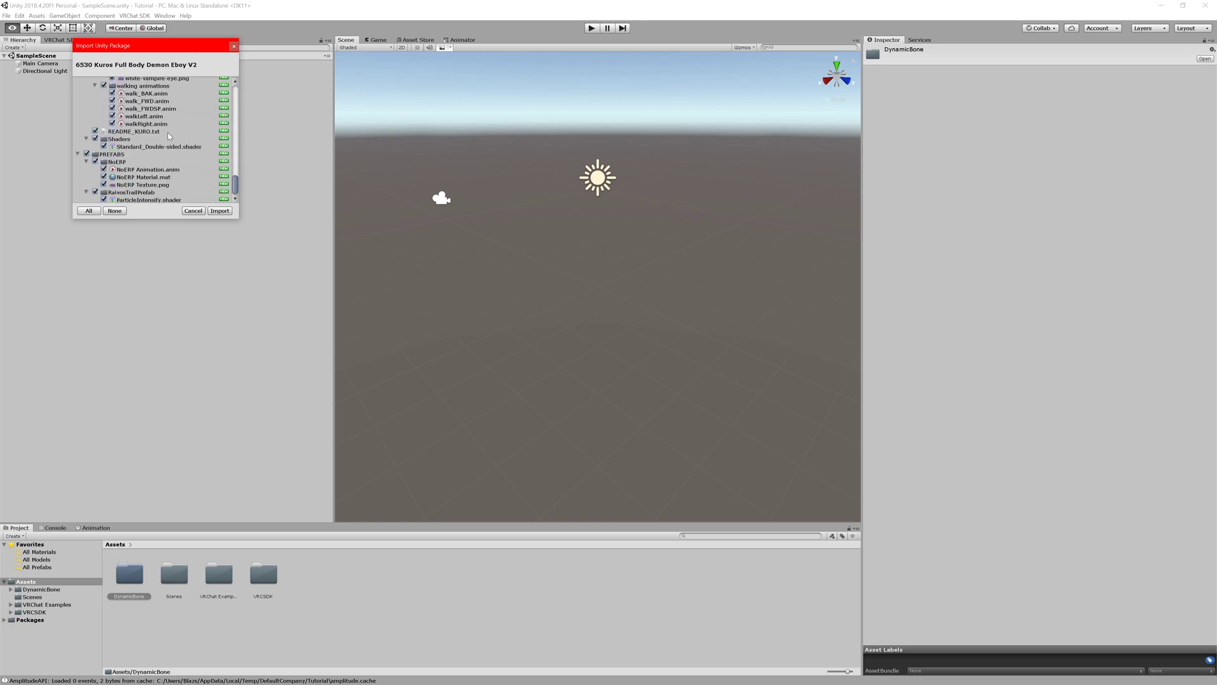
{"action": "scroll", "coordinate": [140, 172], "scroll_direction": "up", "scroll_amount": 15}
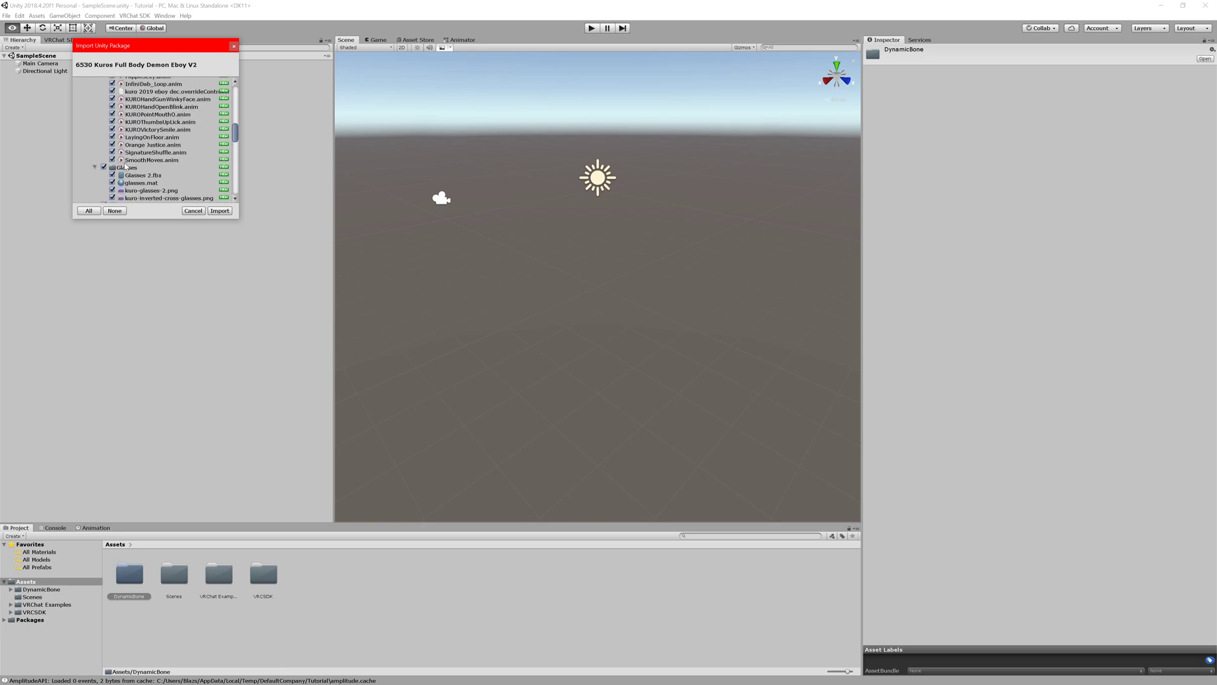
{"action": "left_click", "coordinate": [104, 167]}
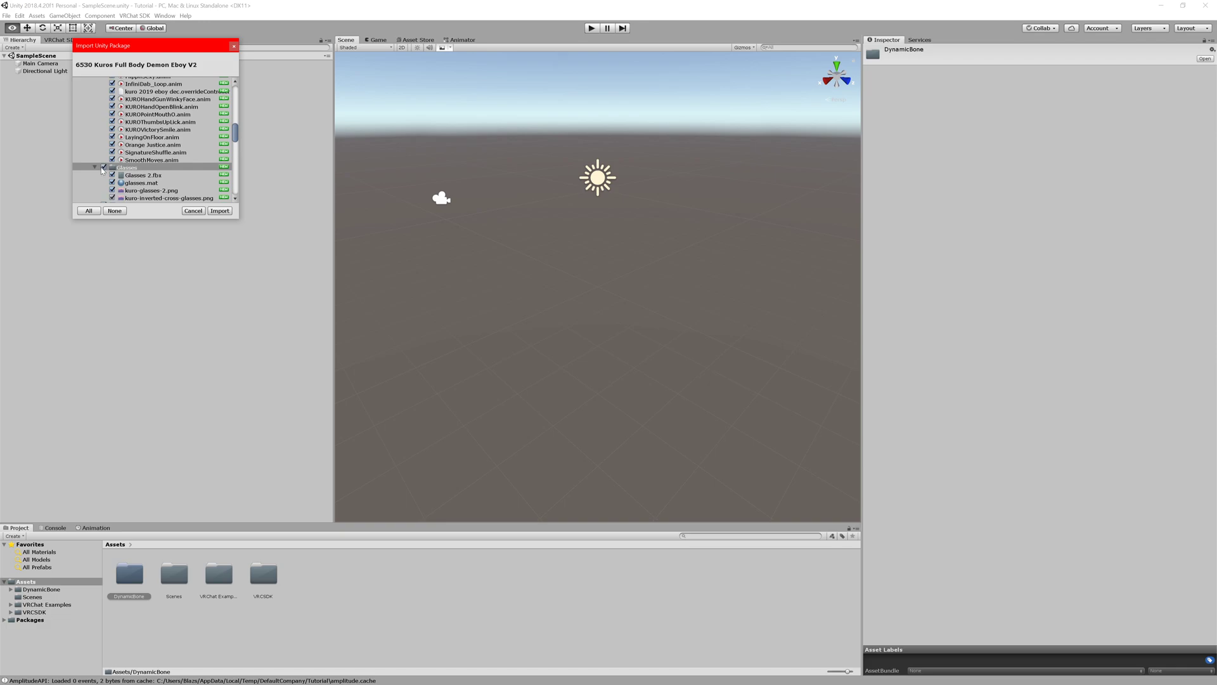
{"action": "scroll", "coordinate": [103, 170], "scroll_direction": "up", "scroll_amount": 4}
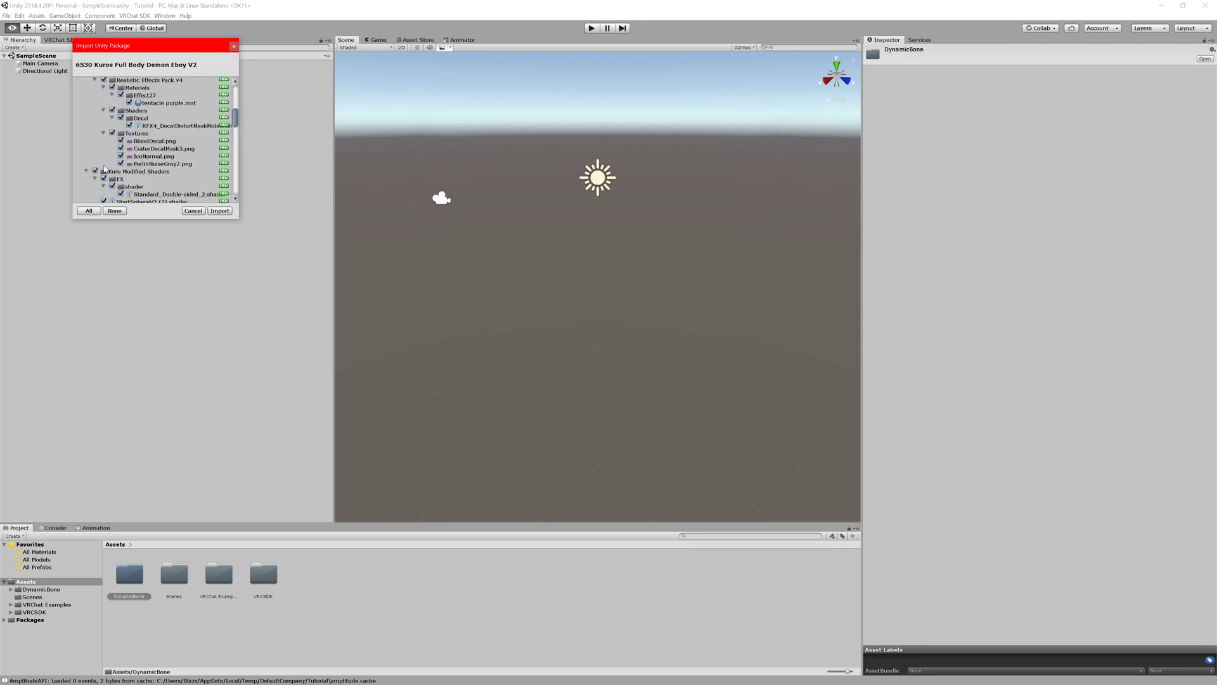
{"action": "left_click", "coordinate": [219, 212]}
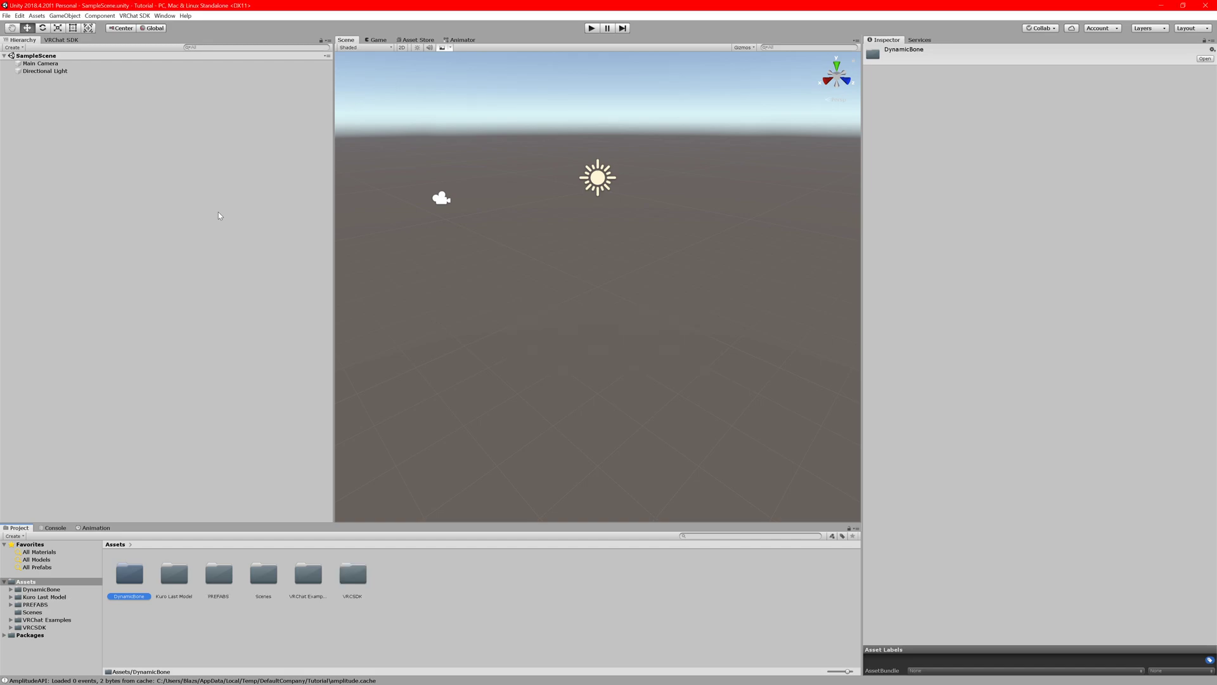
Add the scene Kuros Last Model Scene open this v2 from the Kuro Last Model folder to the Hierarchy and expand its avatar.
{"action": "double_click", "coordinate": [219, 573]}
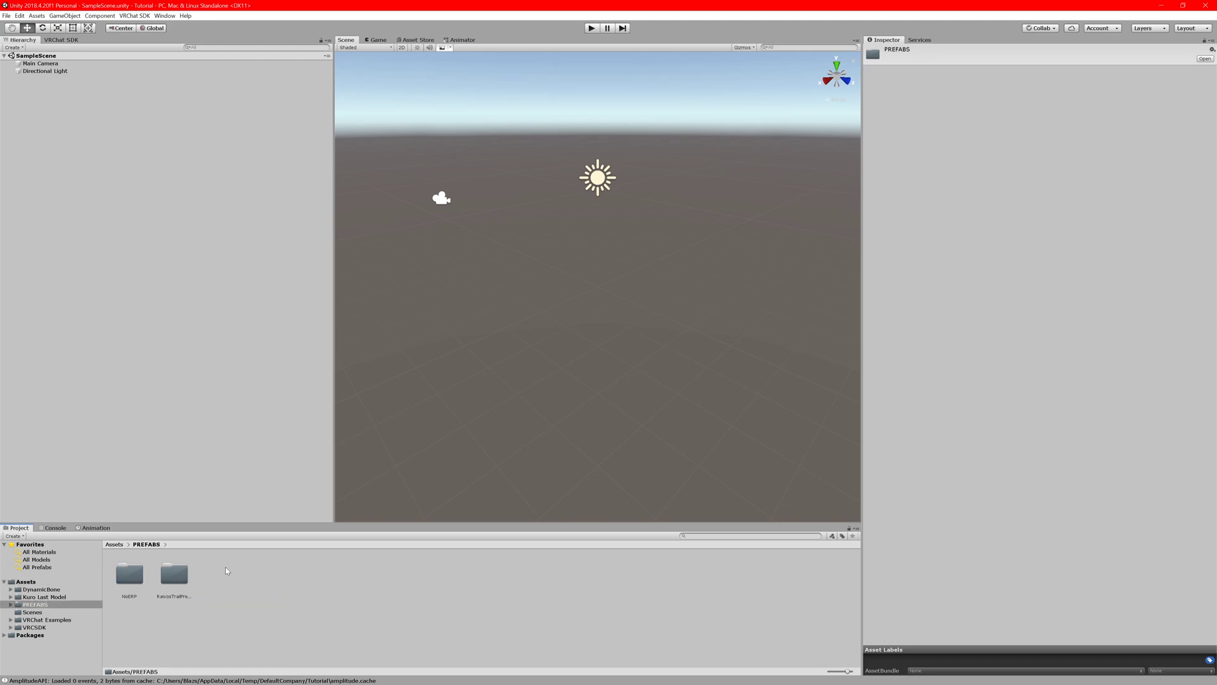
{"action": "left_click", "coordinate": [117, 545]}
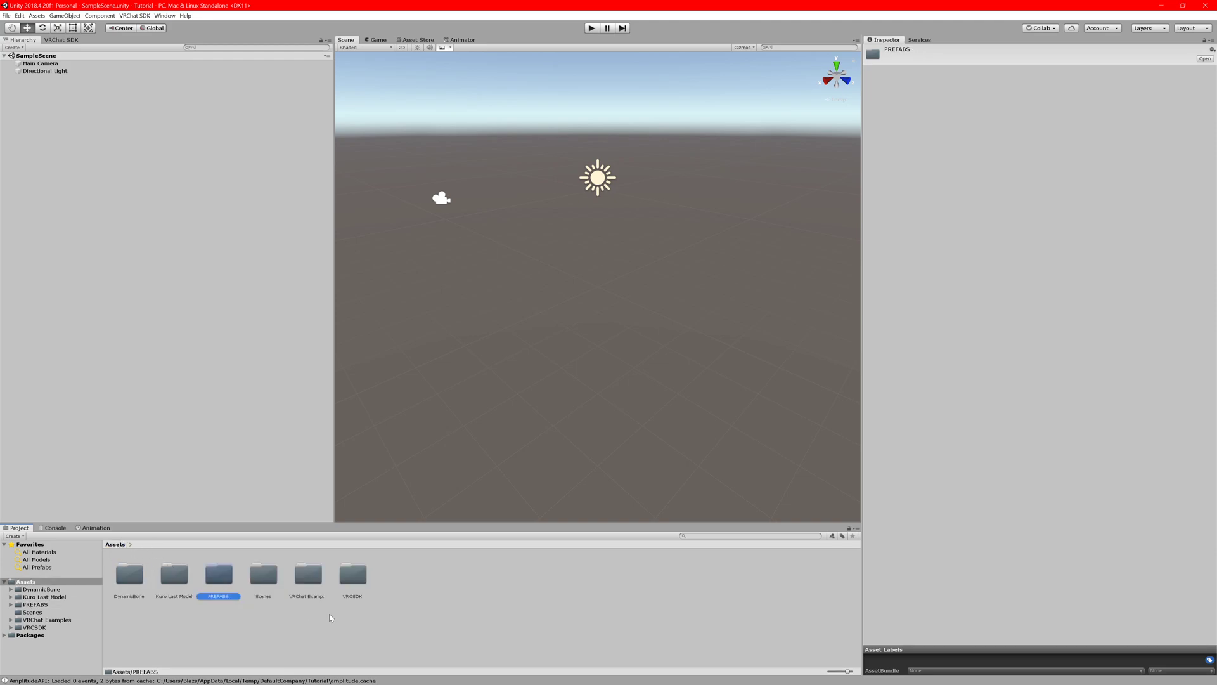
{"action": "double_click", "coordinate": [257, 577]}
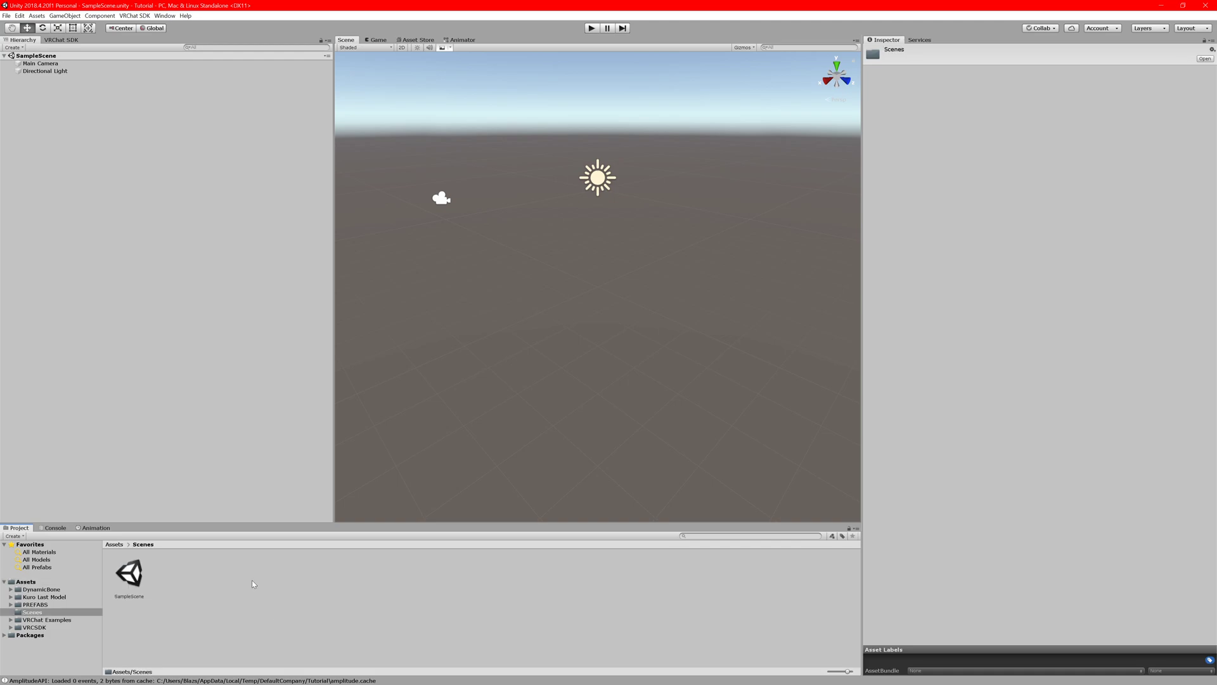
{"action": "left_click", "coordinate": [115, 545]}
{"action": "double_click", "coordinate": [175, 574]}
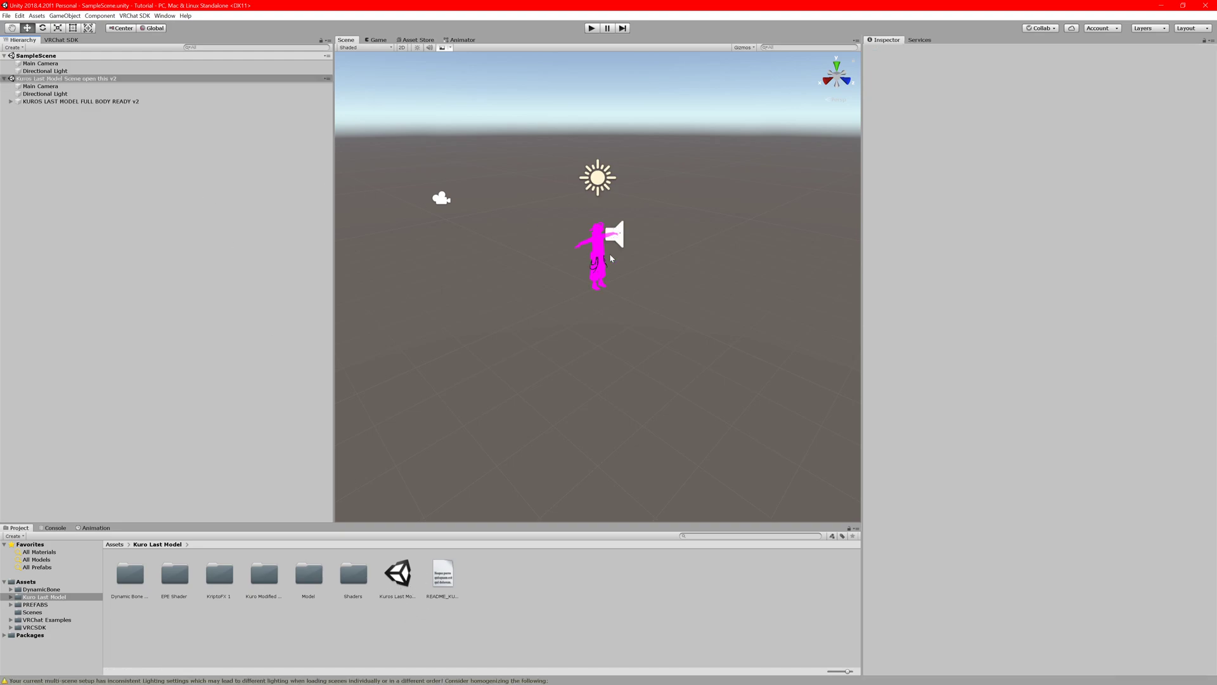
{"action": "scroll", "coordinate": [594, 253], "scroll_direction": "up", "scroll_amount": 2}
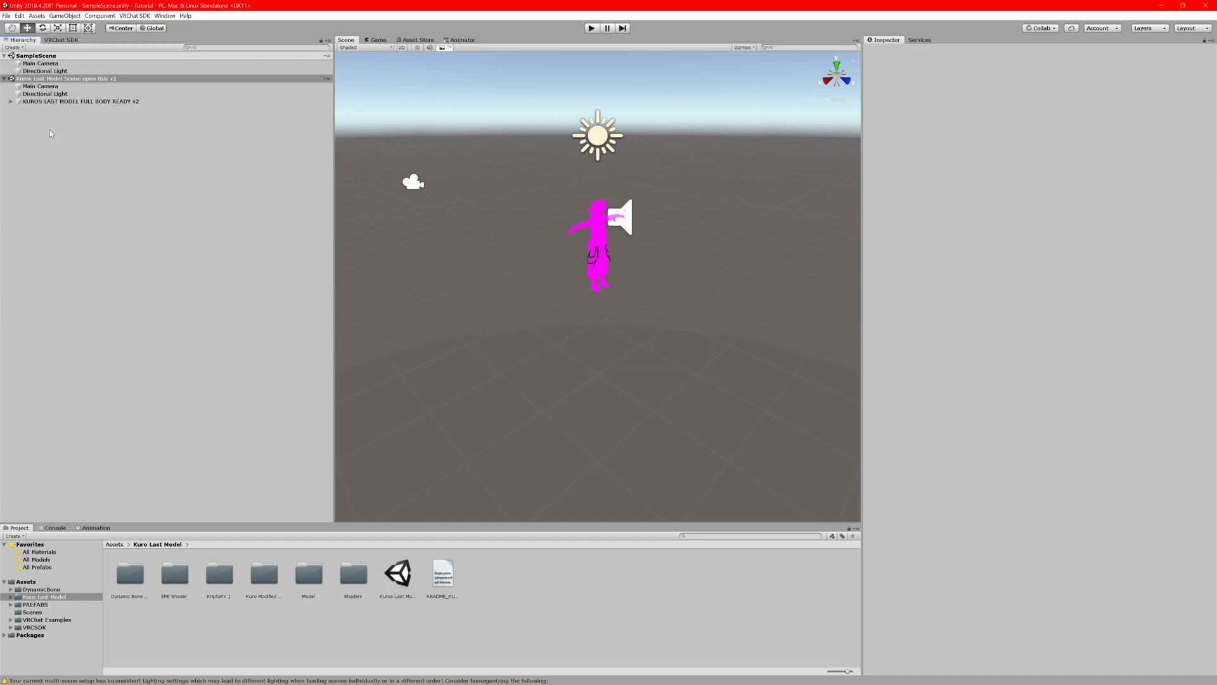
{"action": "left_click", "coordinate": [11, 103]}
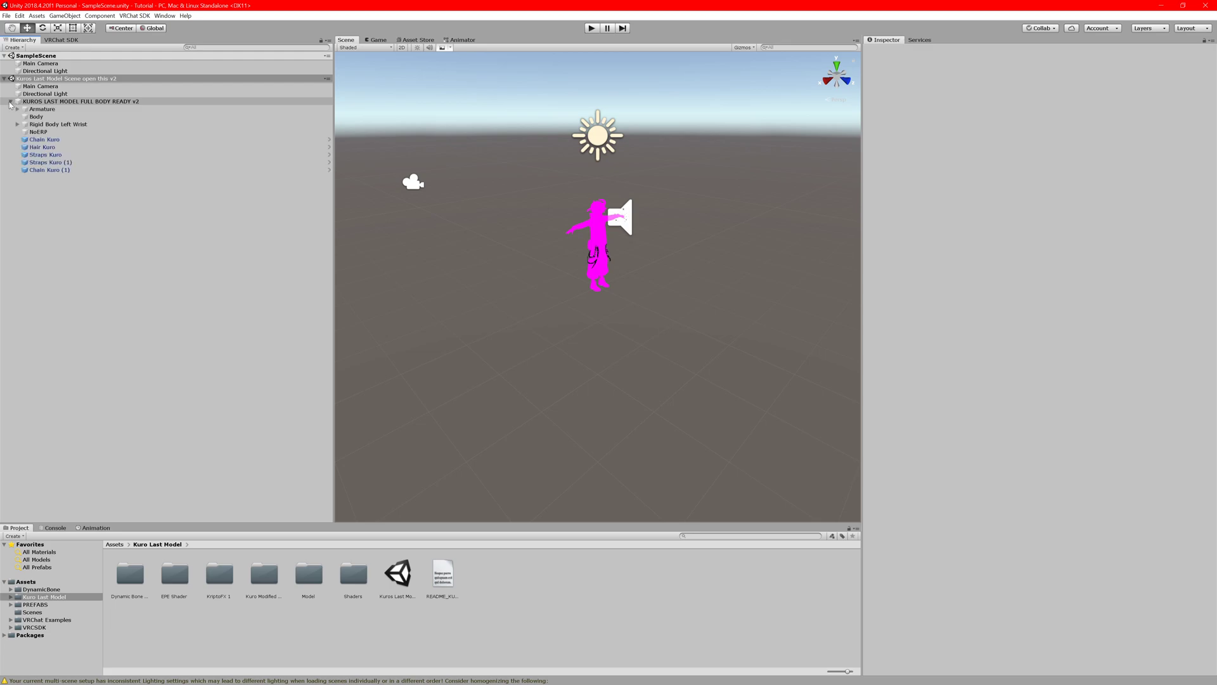
Examine the shader files in the avatar's Shaders and Kuro Modified Shaders folders.
{"action": "left_click", "coordinate": [357, 593]}
{"action": "double_click", "coordinate": [357, 594]}
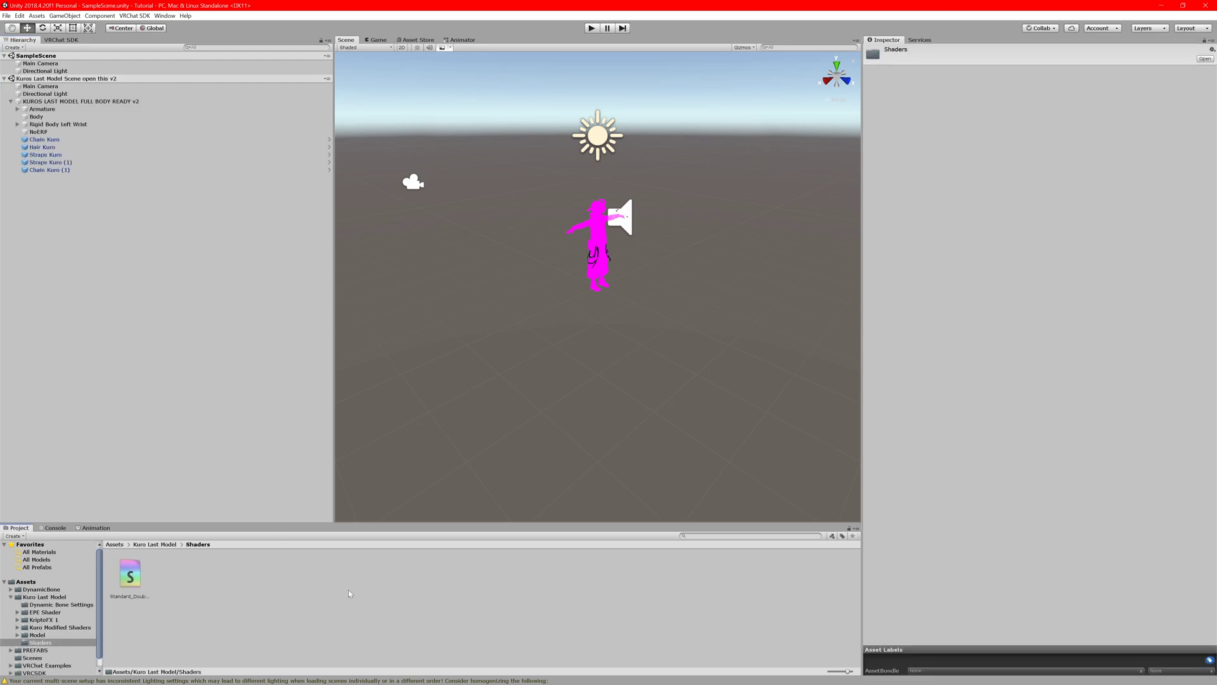
{"action": "left_click", "coordinate": [130, 574]}
{"action": "left_click", "coordinate": [163, 544]}
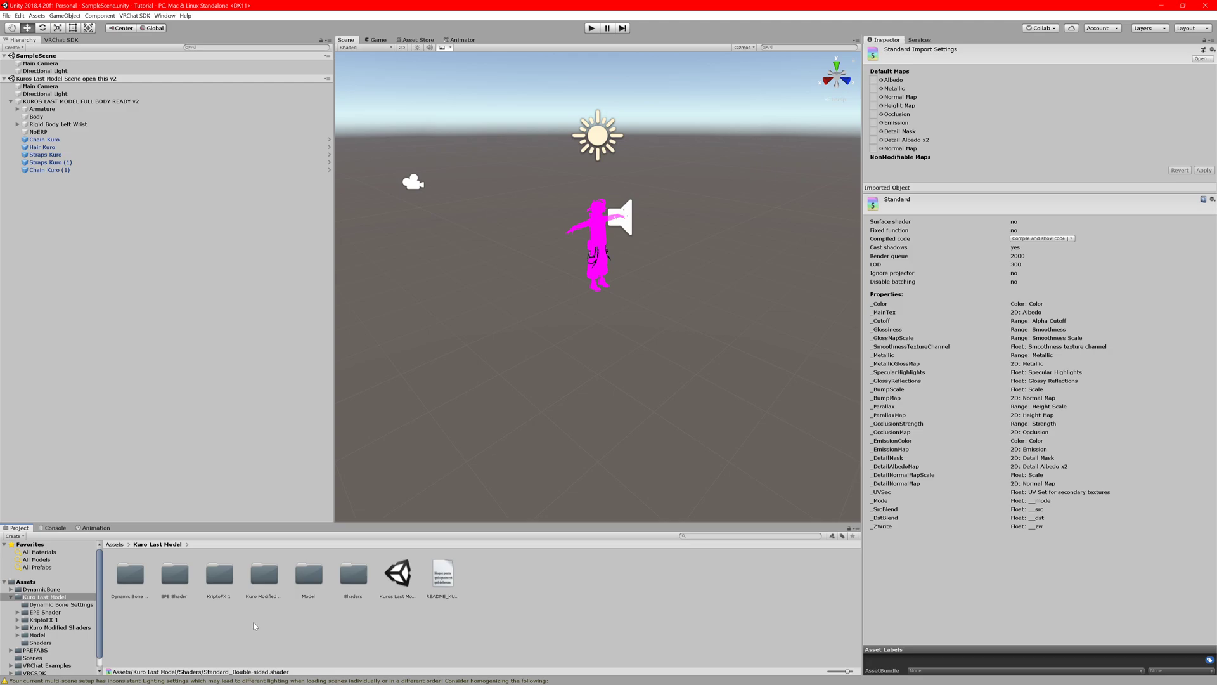
{"action": "double_click", "coordinate": [260, 582]}
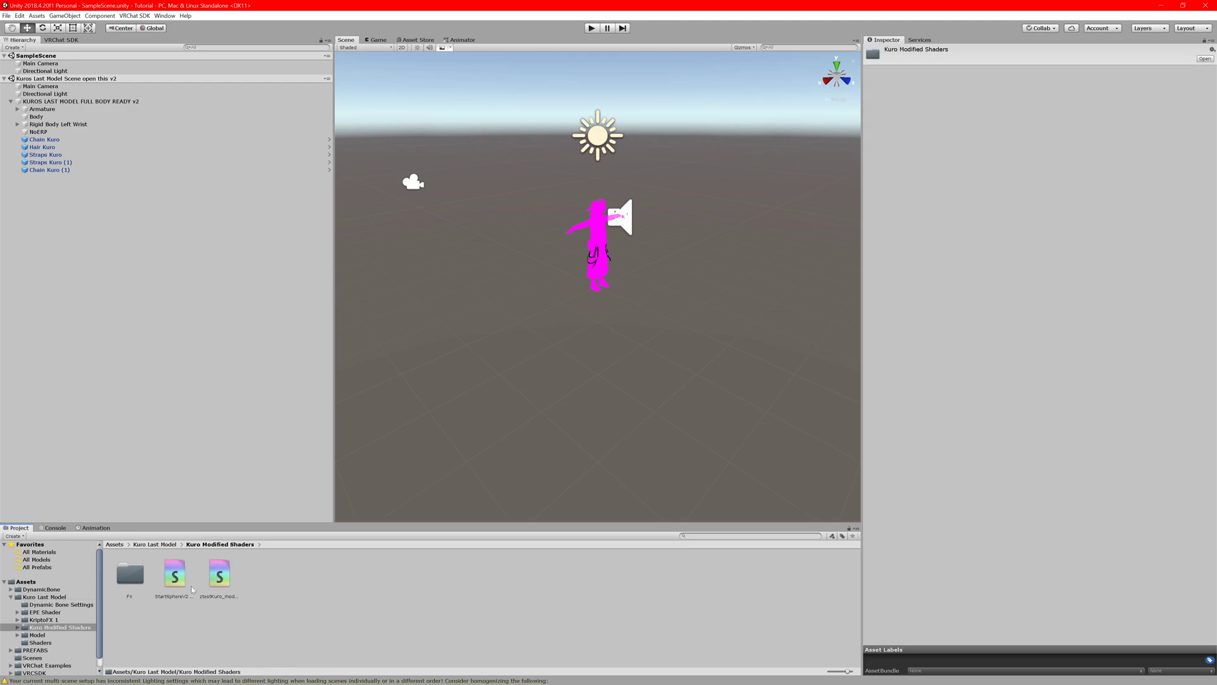
Select the avatar's Body mesh and browse the shaders available for its Kuros Hair material.
{"action": "left_click", "coordinate": [94, 155]}
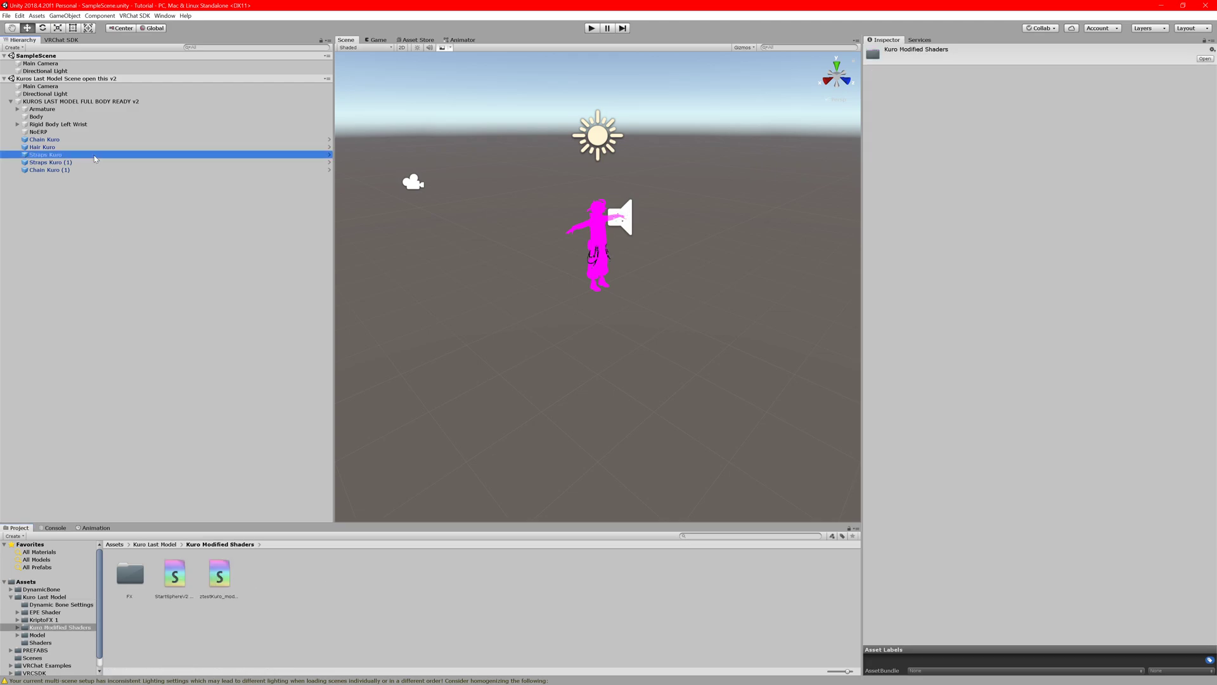
{"action": "left_click", "coordinate": [42, 110]}
{"action": "left_click", "coordinate": [53, 118]}
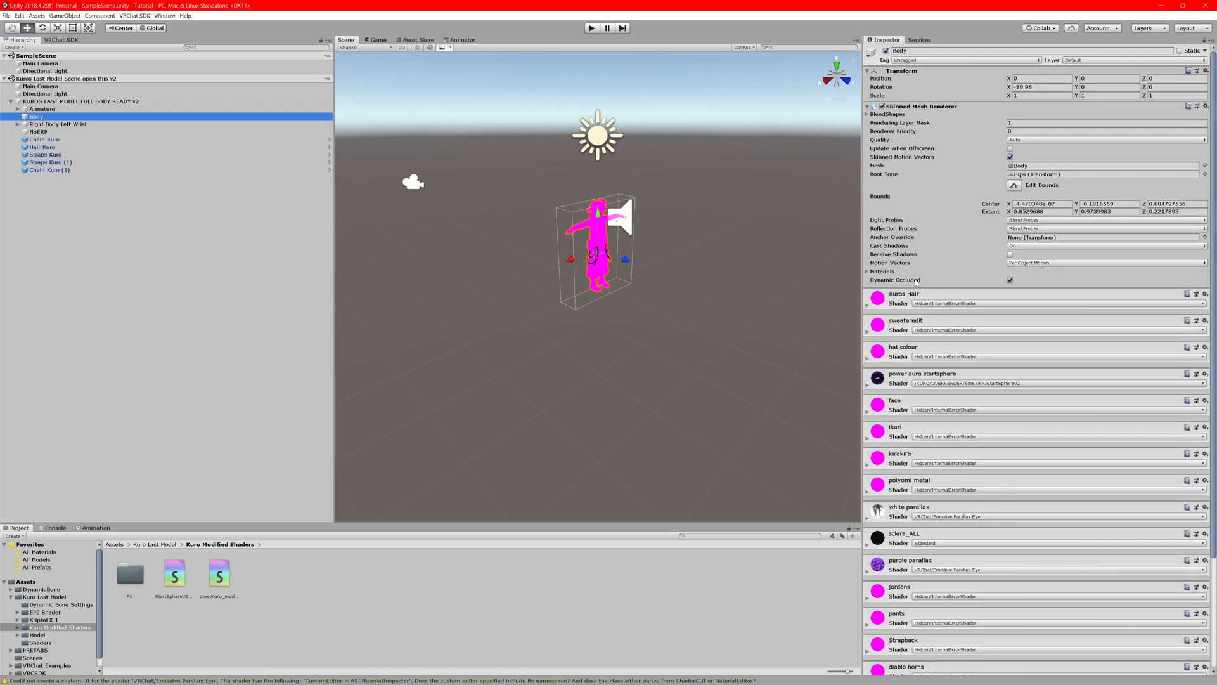
{"action": "left_click", "coordinate": [939, 304]}
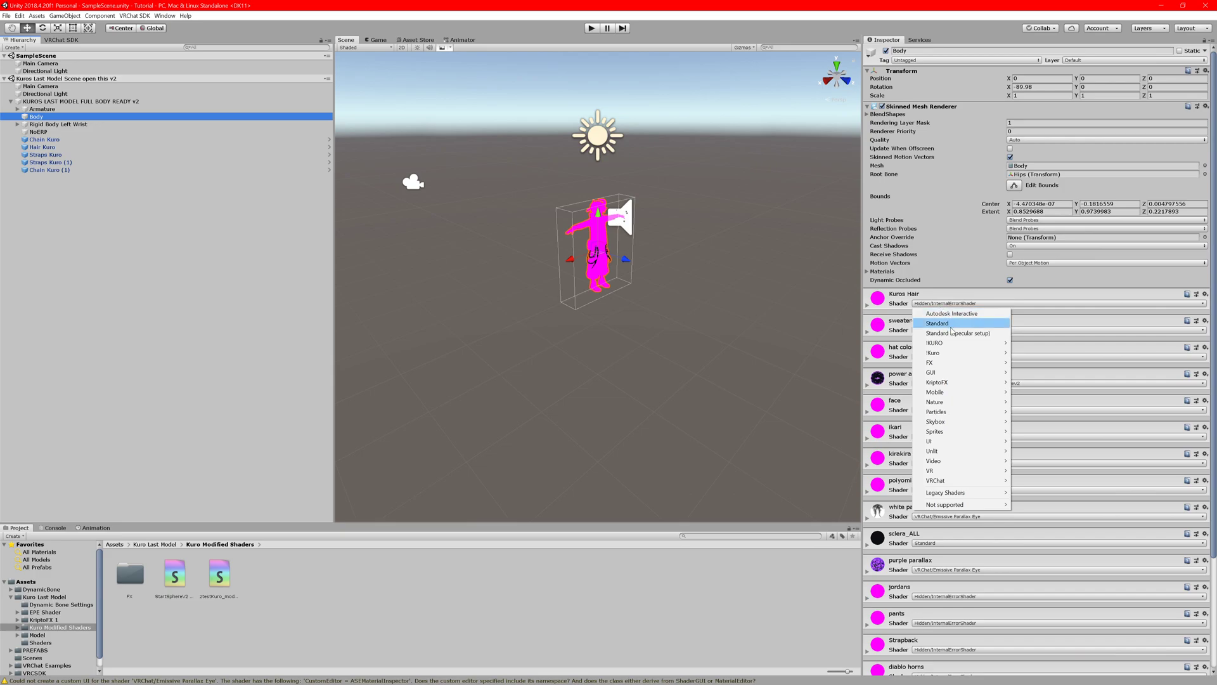
{"action": "mouse_move", "coordinate": [963, 353]}
{"action": "mouse_move", "coordinate": [1017, 353]}
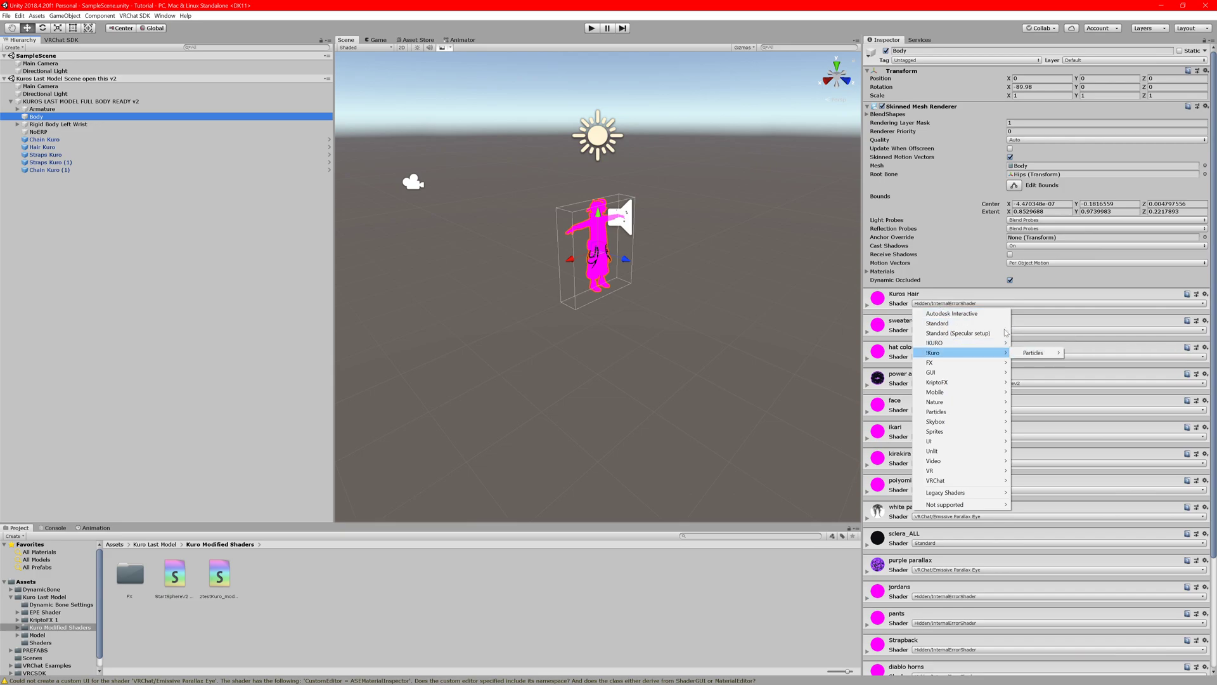
{"action": "left_click", "coordinate": [972, 240]}
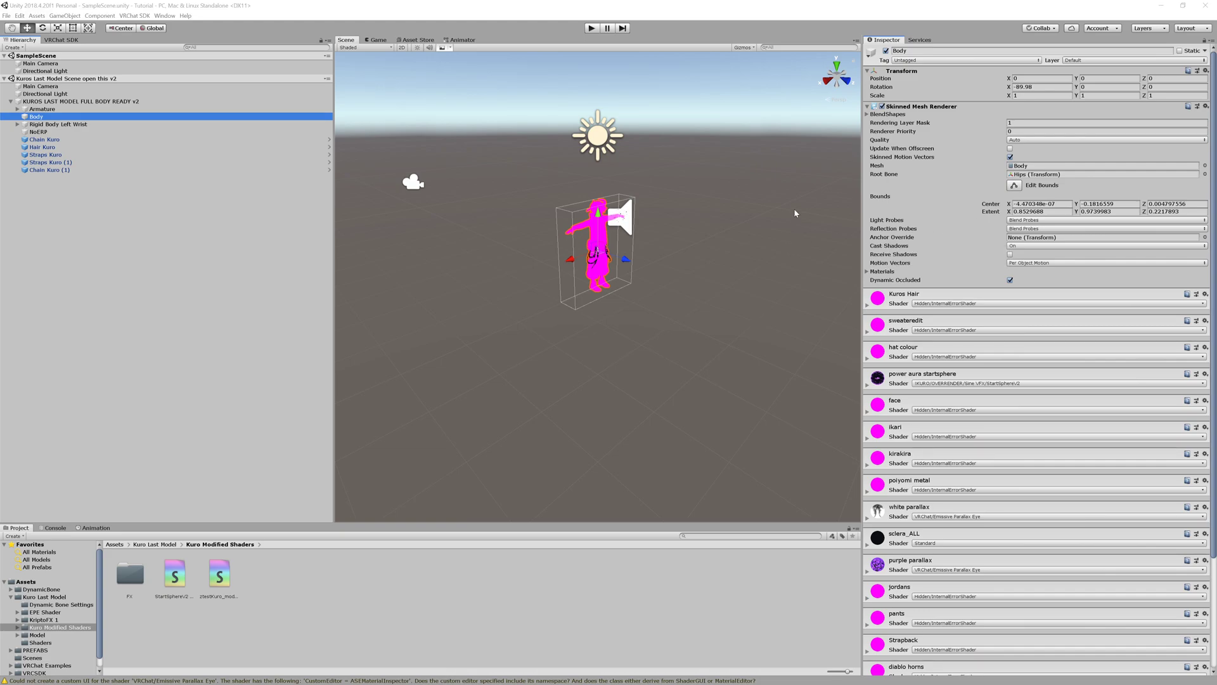
Import the complete PoiyomiToonV5.4.14 shader package into the project and dismiss the Thry Settings window.
{"action": "key", "text": "super+e"}
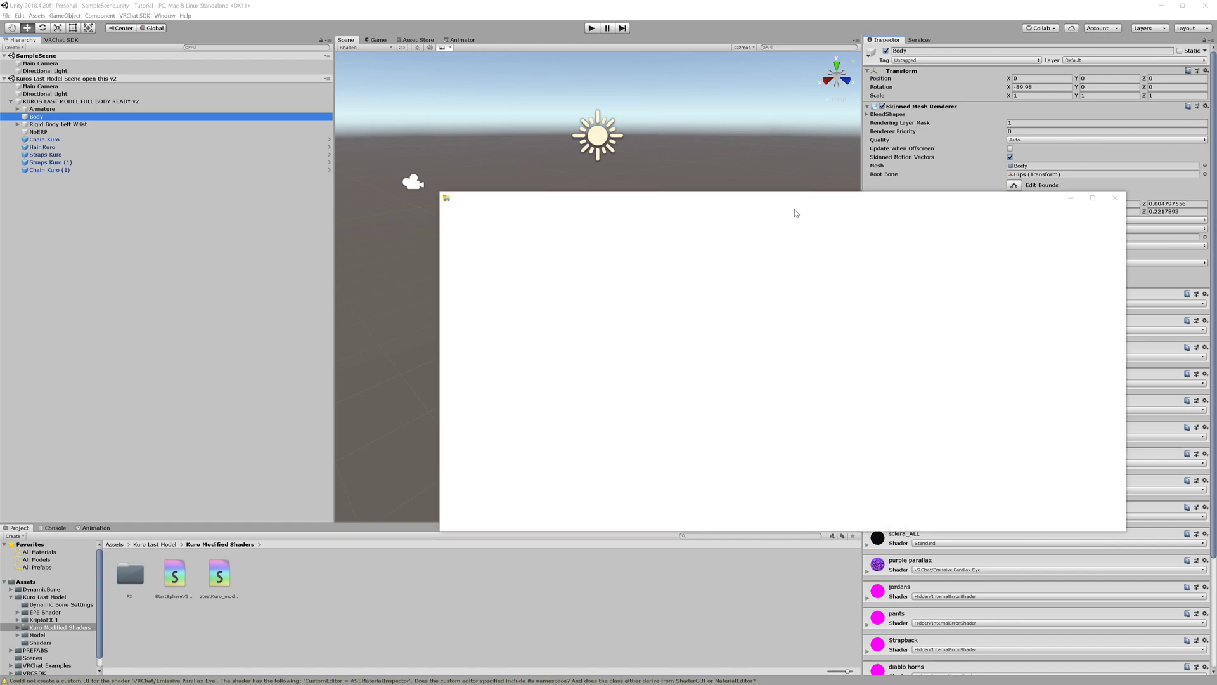
{"action": "left_click_drag", "start_coordinate": [646, 203], "coordinate": [1216, 443]}
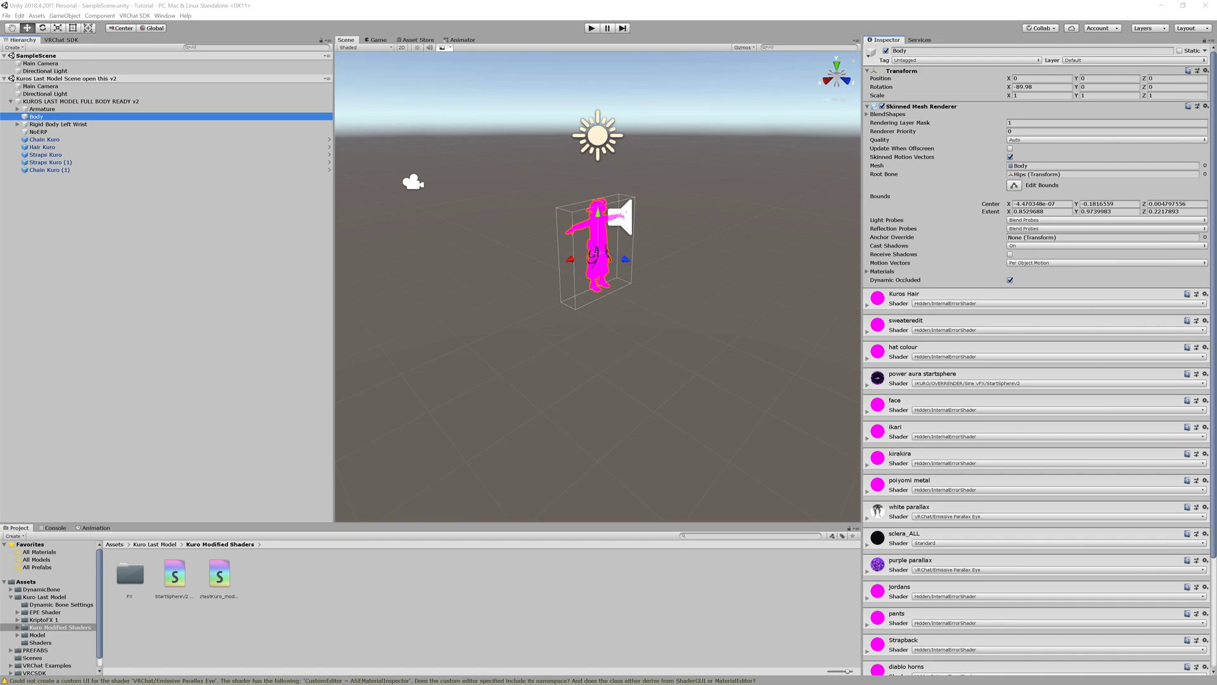
{"action": "left_click", "coordinate": [895, 404]}
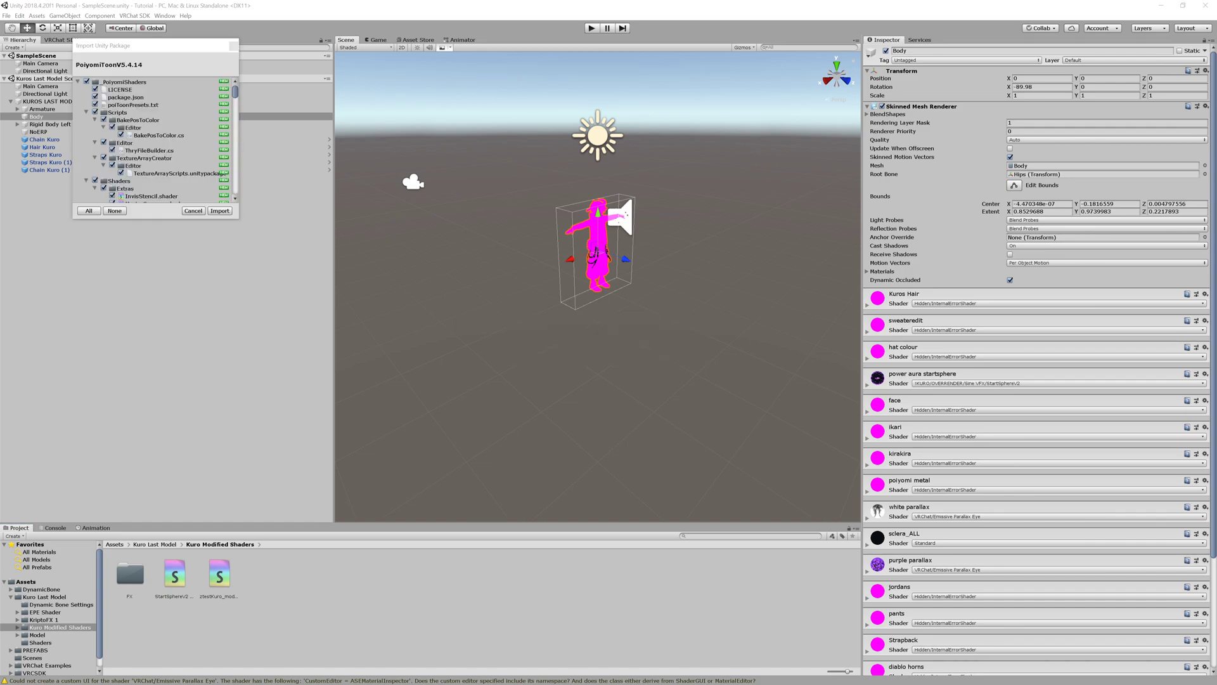
{"action": "left_click", "coordinate": [219, 211]}
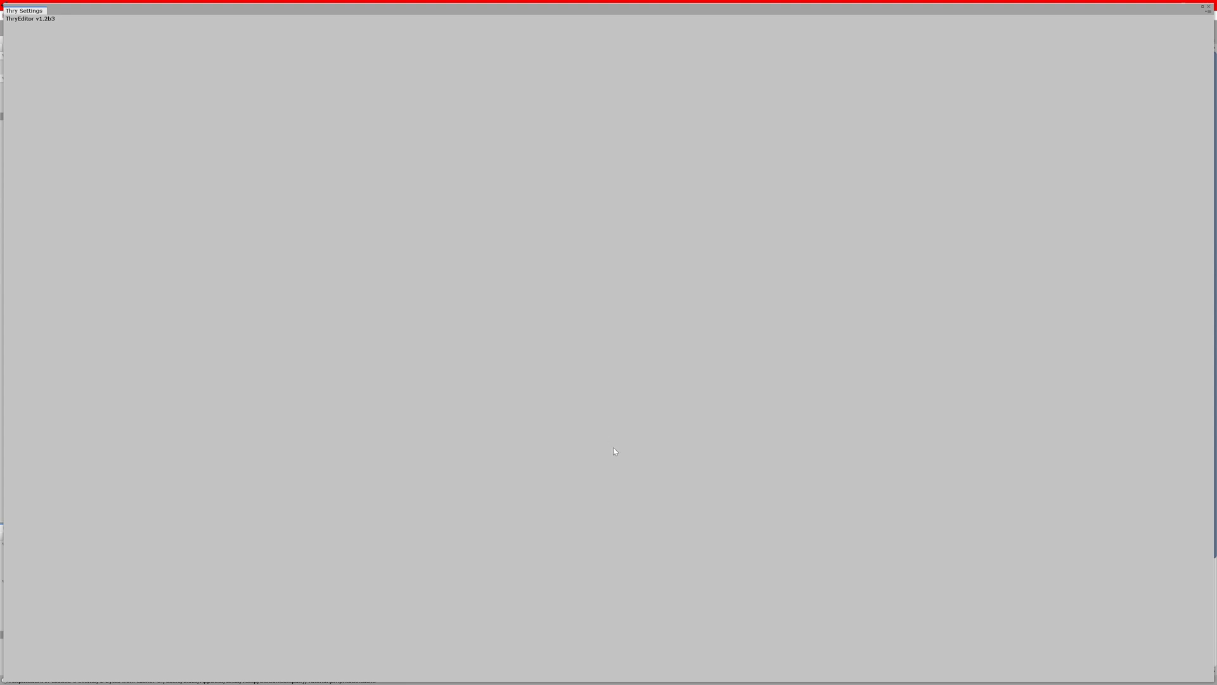
{"action": "left_click", "coordinate": [1208, 7]}
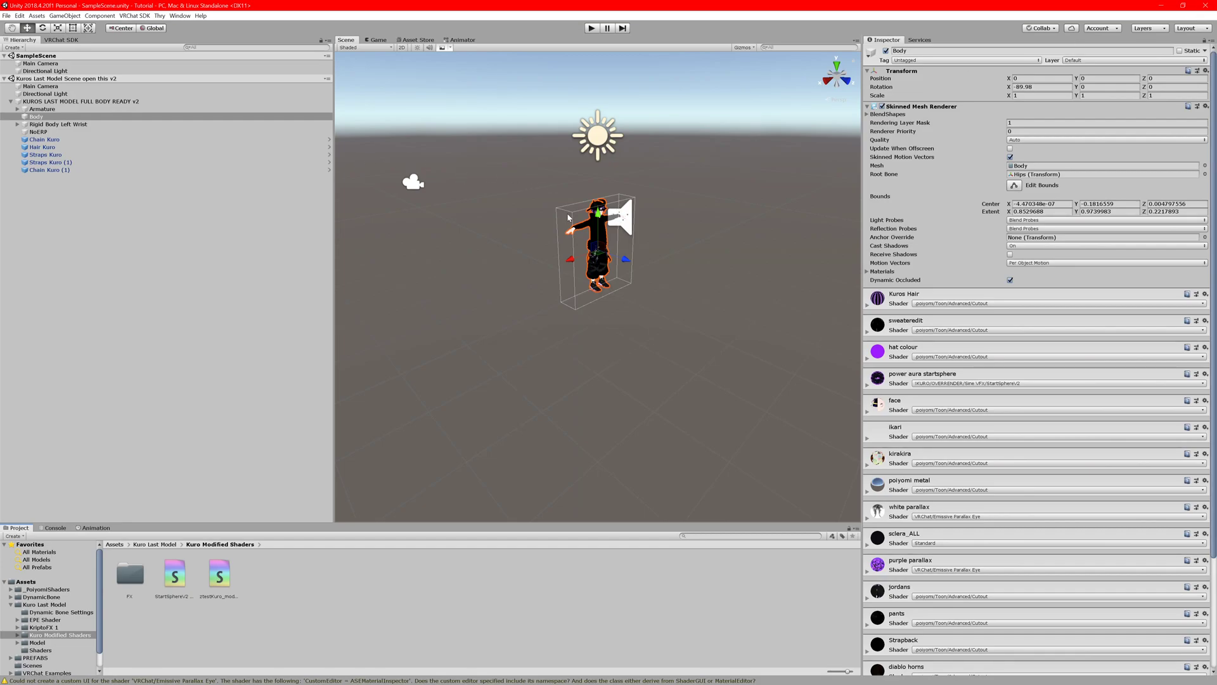
Examine the avatar's rendered materials up close and review the Body mesh's BlendShapes list.
{"action": "scroll", "coordinate": [566, 234], "scroll_direction": "up", "scroll_amount": 6}
{"action": "middle_click_drag", "start_coordinate": [566, 234], "coordinate": [568, 302]}
{"action": "scroll", "coordinate": [594, 235], "scroll_direction": "up", "scroll_amount": 5}
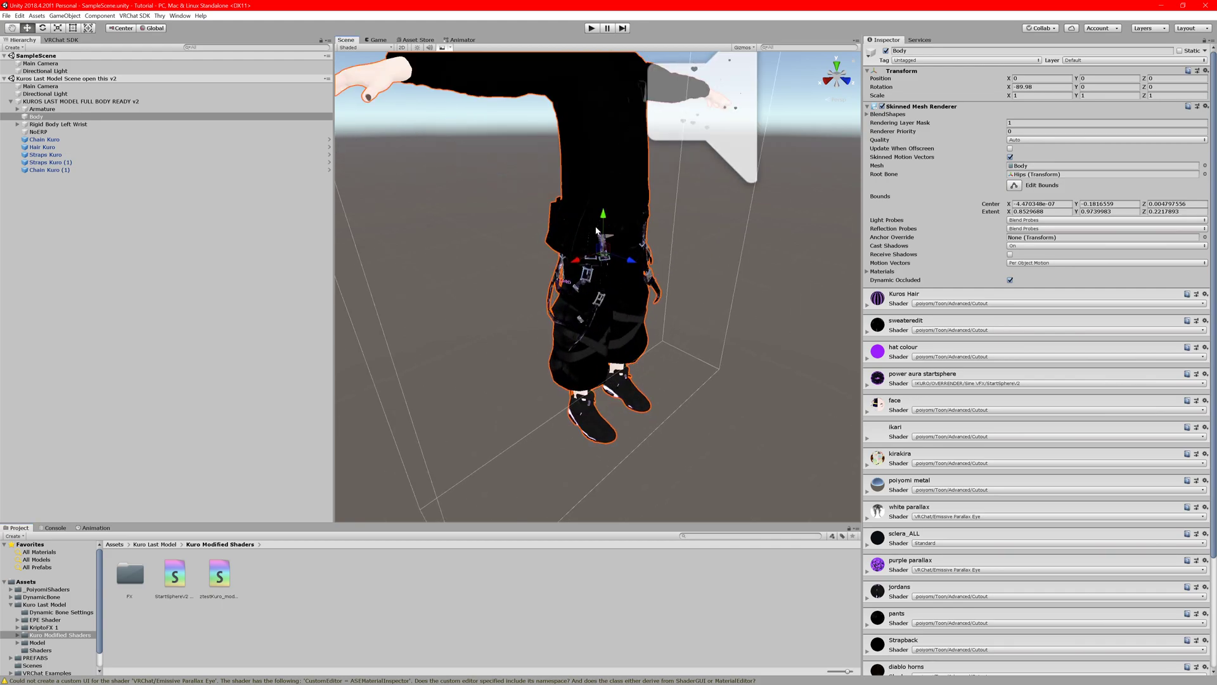
{"action": "middle_click_drag", "start_coordinate": [595, 236], "coordinate": [603, 322]}
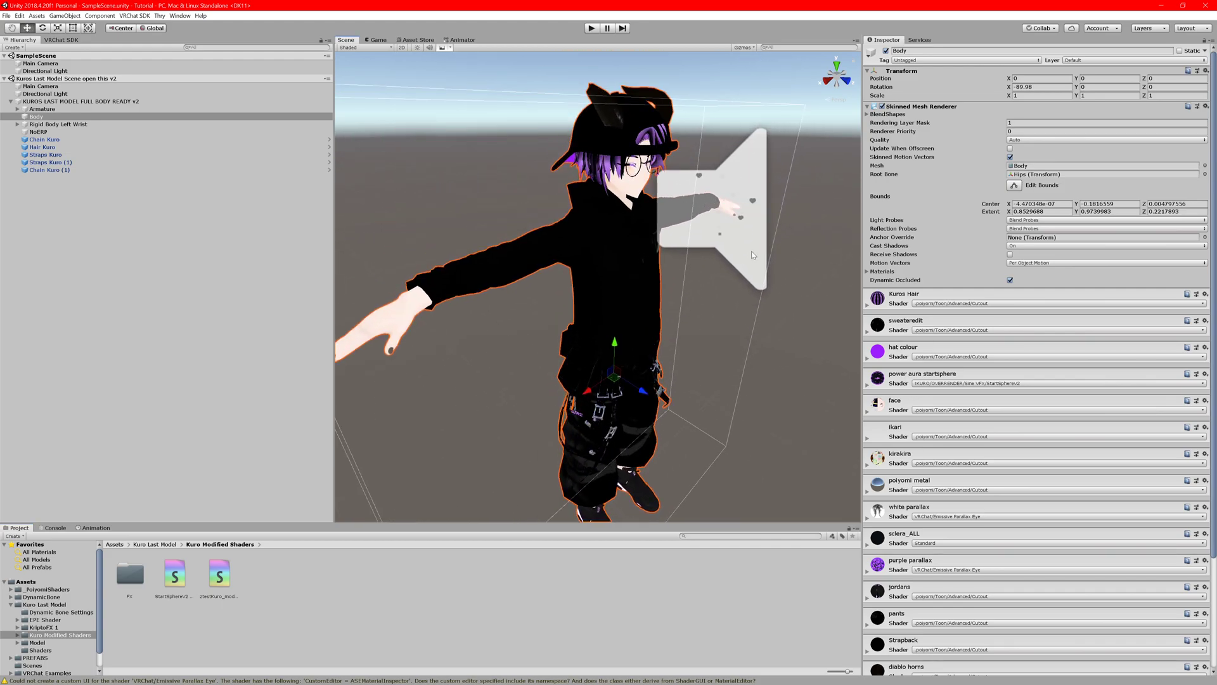
{"action": "left_click", "coordinate": [868, 115]}
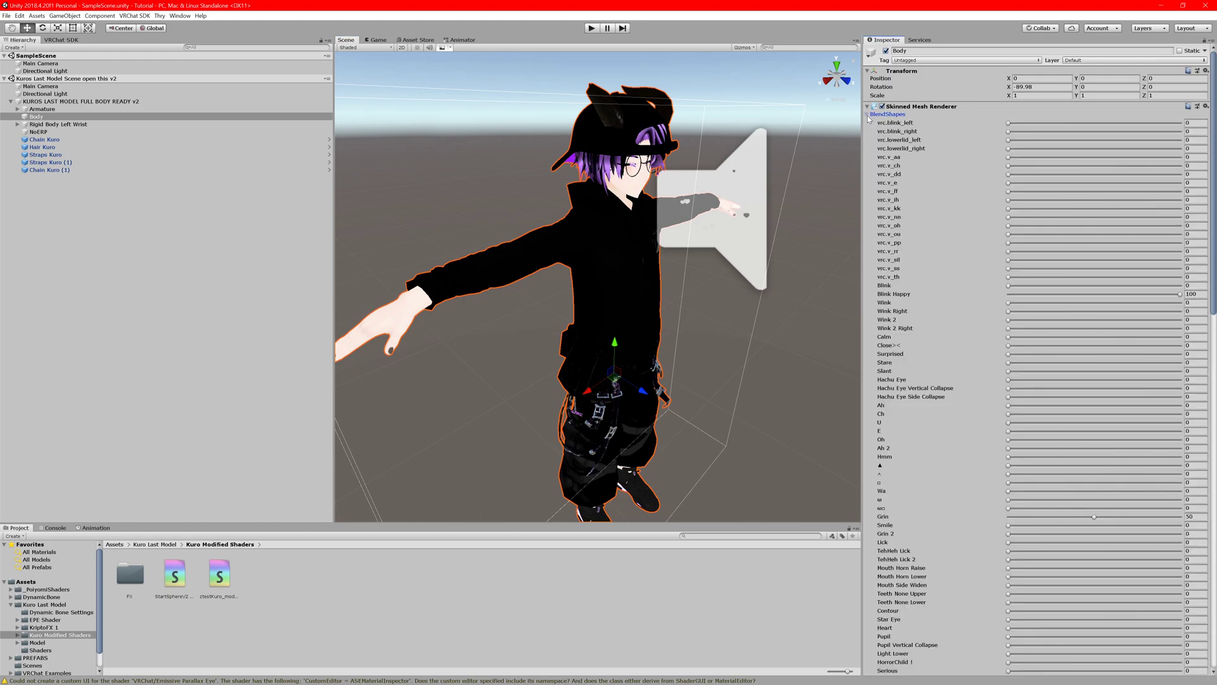
{"action": "left_click", "coordinate": [867, 115]}
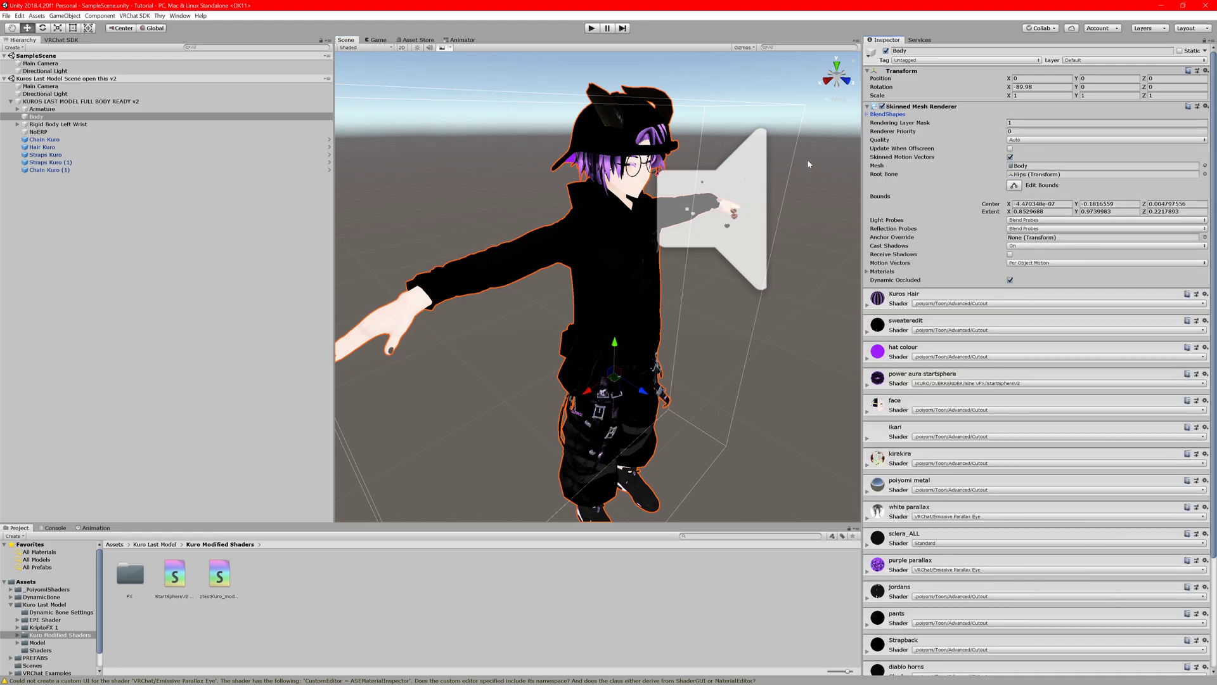
Inspect the avatar's NoERP particle system and the Hand Music object on its left wrist.
{"action": "left_click", "coordinate": [115, 544]}
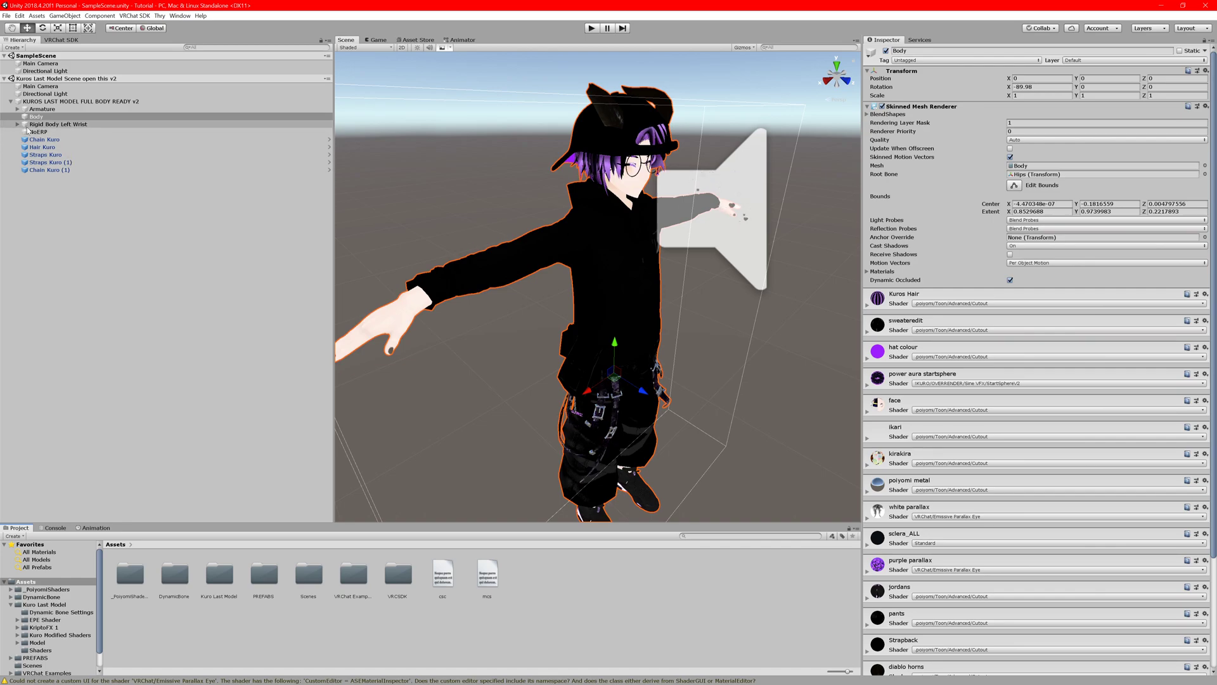
{"action": "left_click", "coordinate": [32, 132]}
{"action": "scroll", "coordinate": [765, 389], "scroll_direction": "down", "scroll_amount": 4}
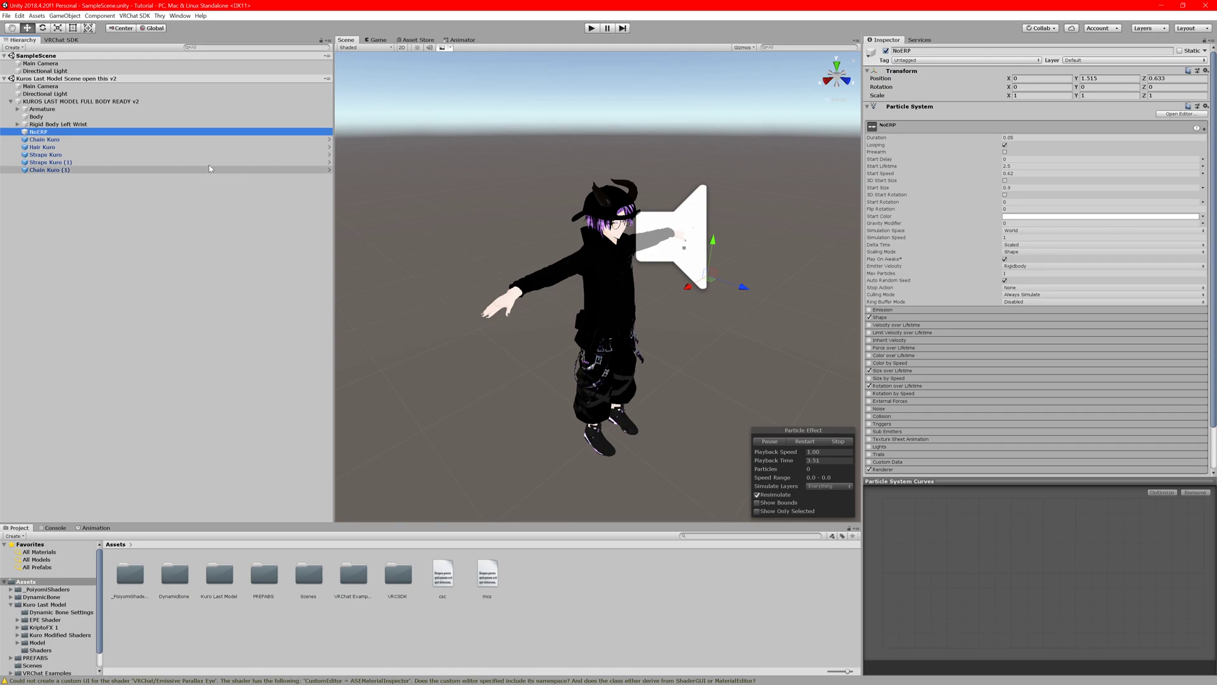
{"action": "scroll", "coordinate": [700, 341], "scroll_direction": "down", "scroll_amount": 2}
{"action": "middle_click_drag", "start_coordinate": [680, 331], "coordinate": [603, 337]}
{"action": "scroll", "coordinate": [561, 308], "scroll_direction": "up", "scroll_amount": 3}
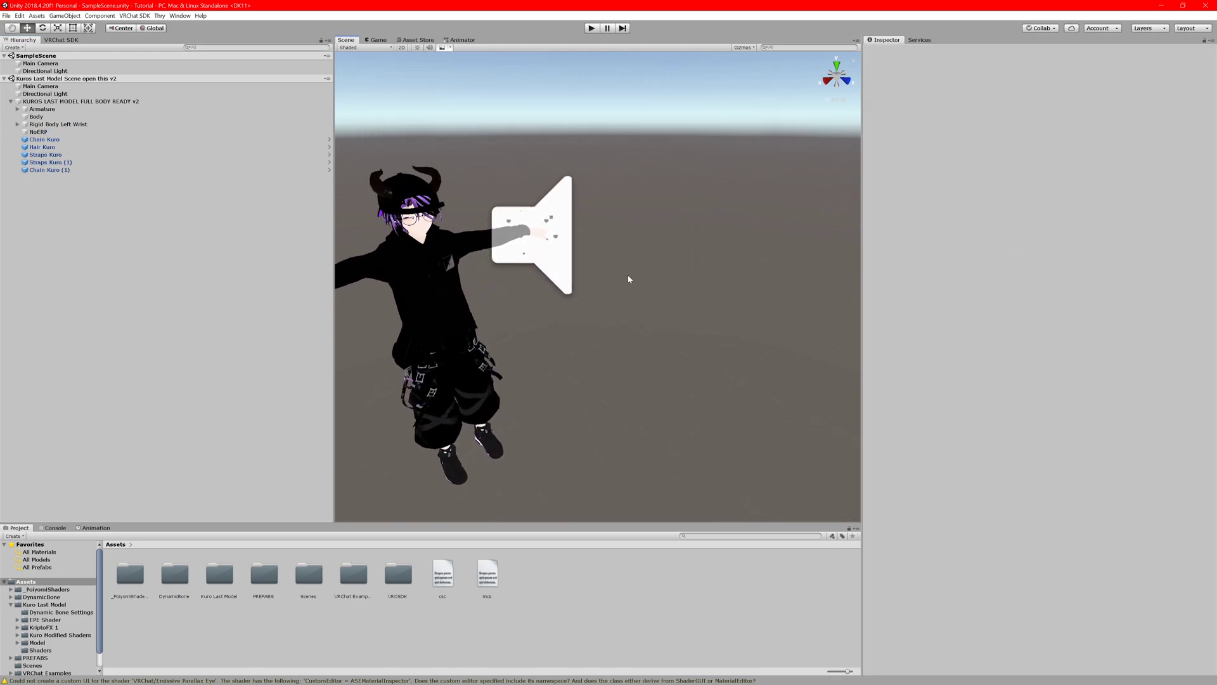
{"action": "left_click", "coordinate": [540, 253]}
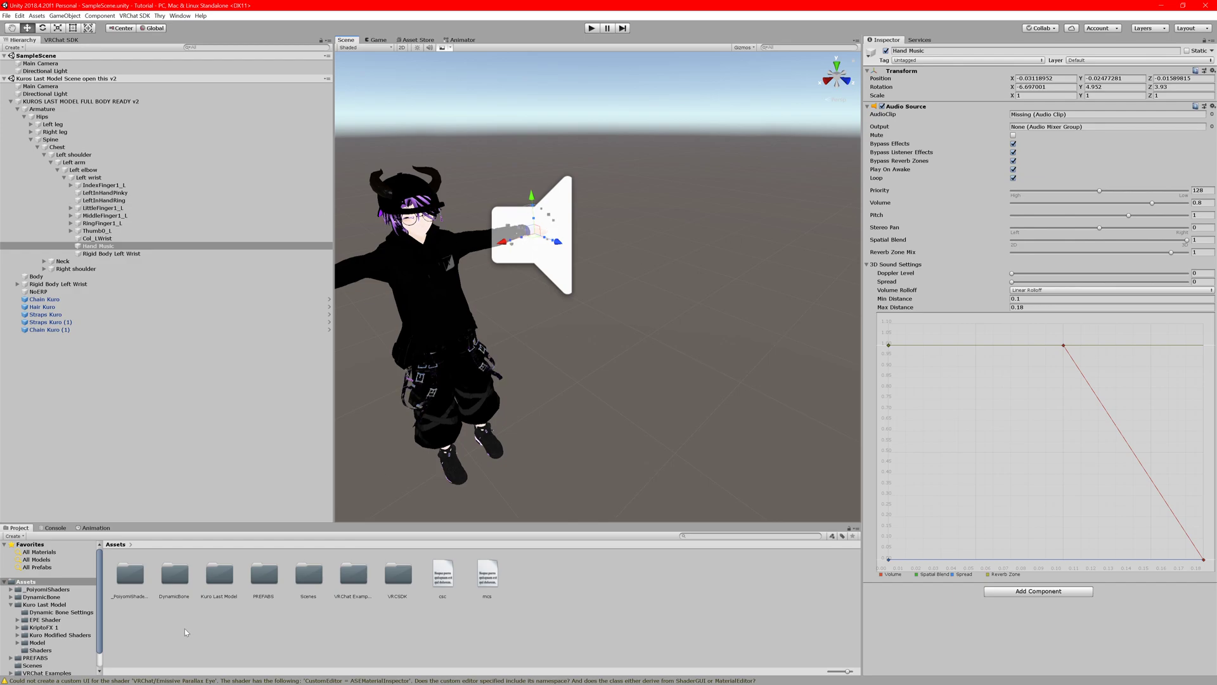
Look through the Kuro Last Model folder and its KriptoFX 1 subfolder.
{"action": "double_click", "coordinate": [219, 573]}
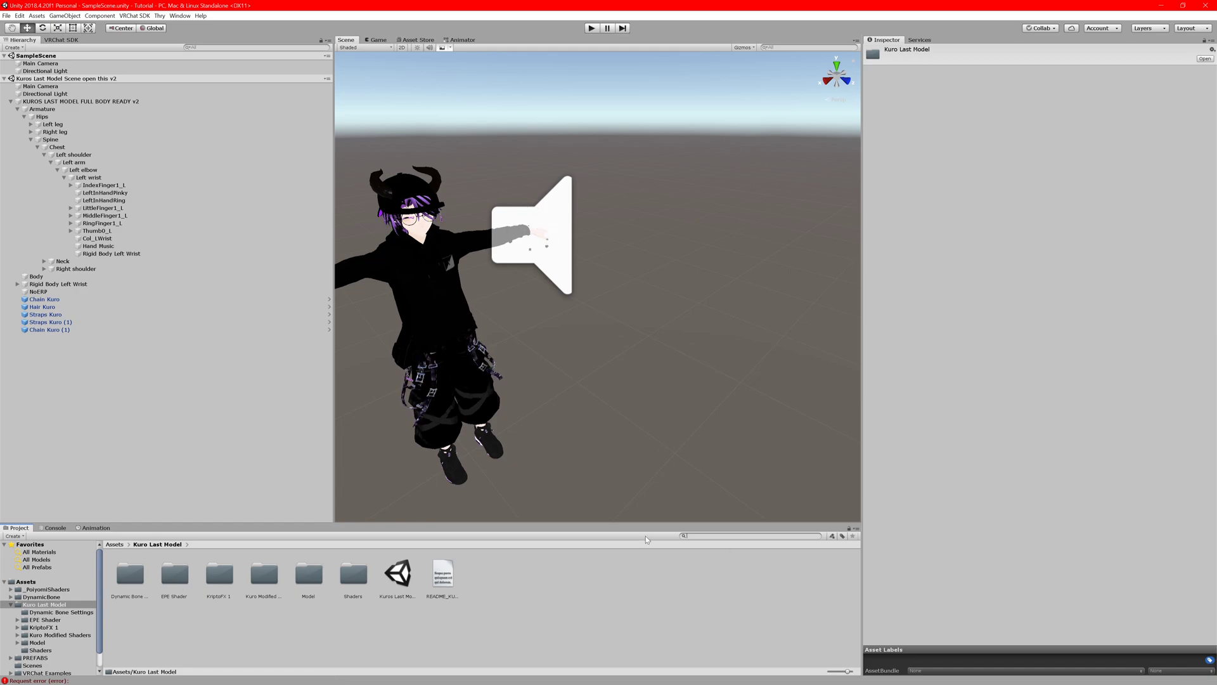
{"action": "double_click", "coordinate": [220, 574]}
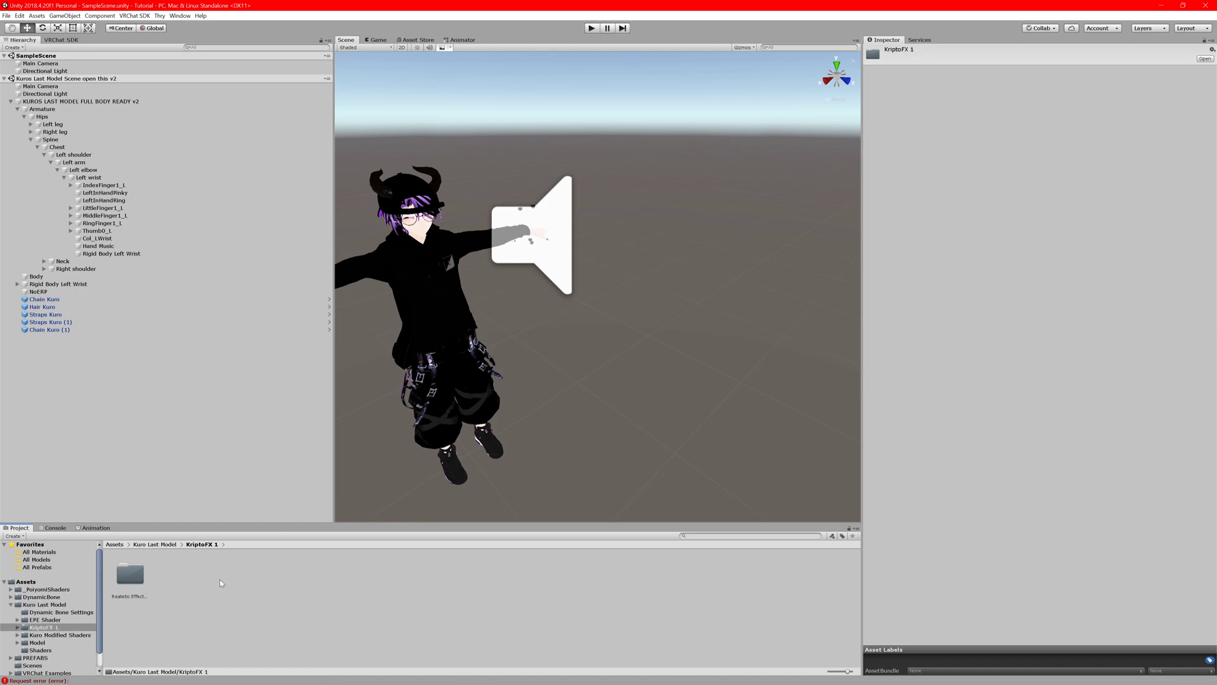
{"action": "double_click", "coordinate": [138, 575]}
{"action": "left_click", "coordinate": [180, 544]}
{"action": "left_click", "coordinate": [180, 545]}
{"action": "left_click", "coordinate": [154, 545]}
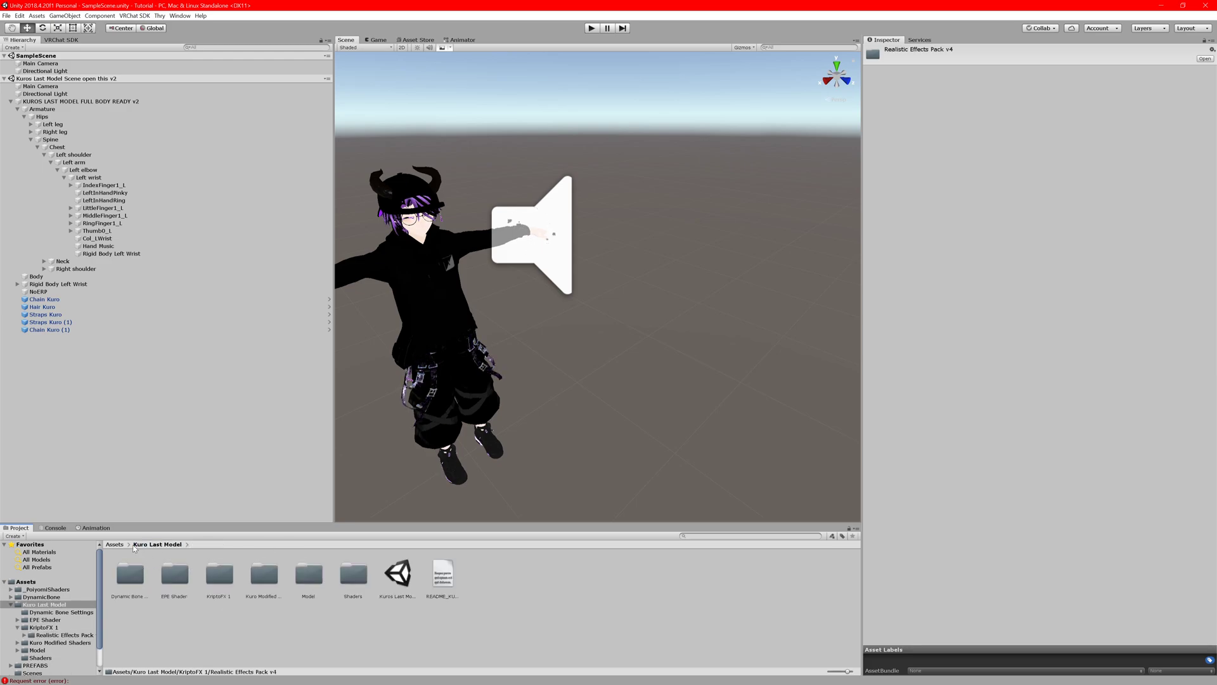
{"action": "left_click", "coordinate": [130, 545]}
{"action": "left_click", "coordinate": [325, 645]}
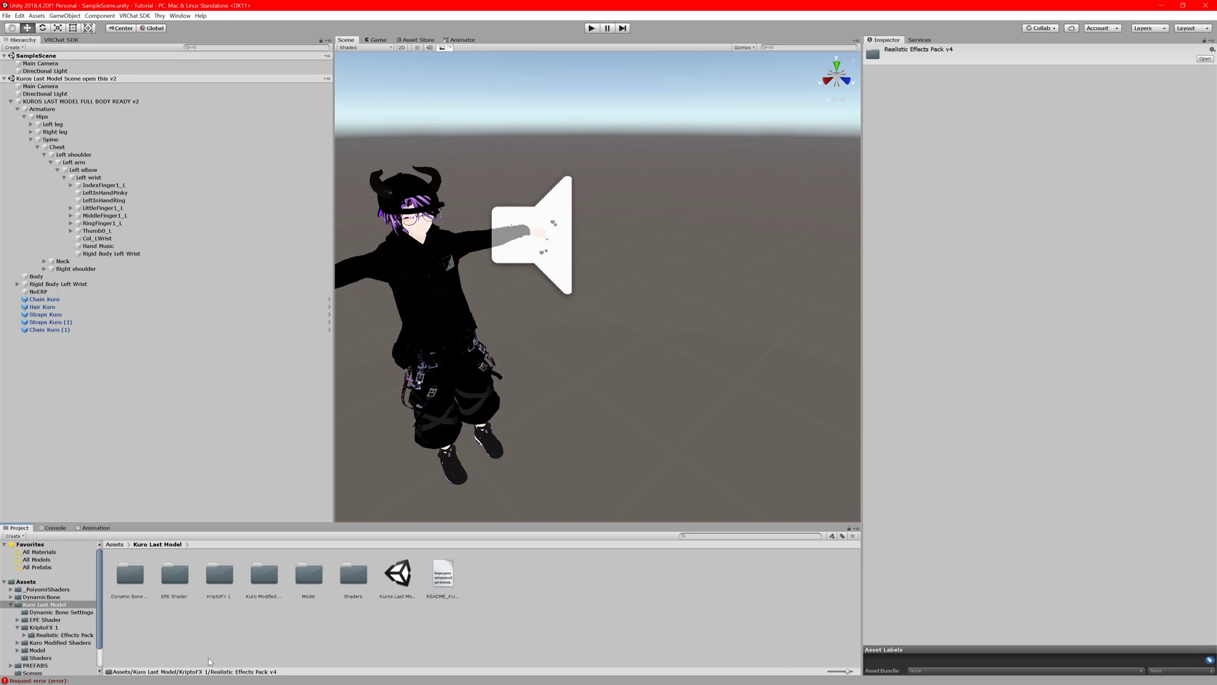
Read the README_KURO file and check the KriptoFX 1, EPE Shader and Kuro Modified Shaders folders.
{"action": "left_click", "coordinate": [451, 589]}
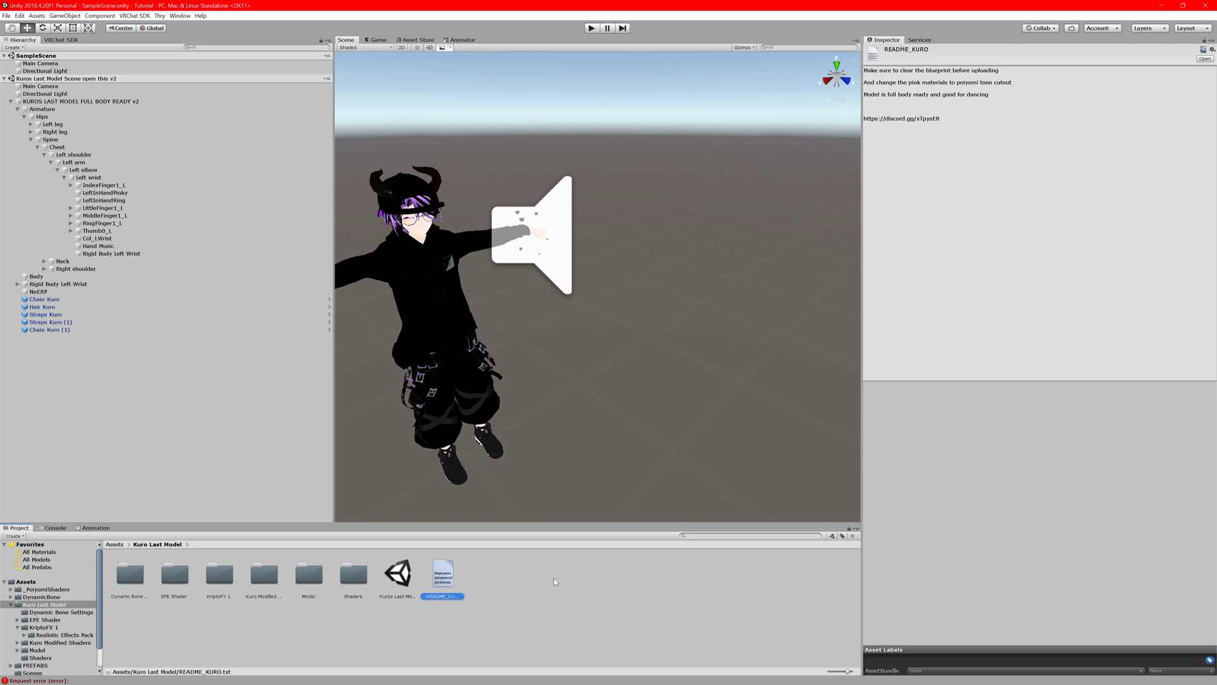
{"action": "left_click", "coordinate": [635, 583]}
{"action": "left_click", "coordinate": [266, 575]}
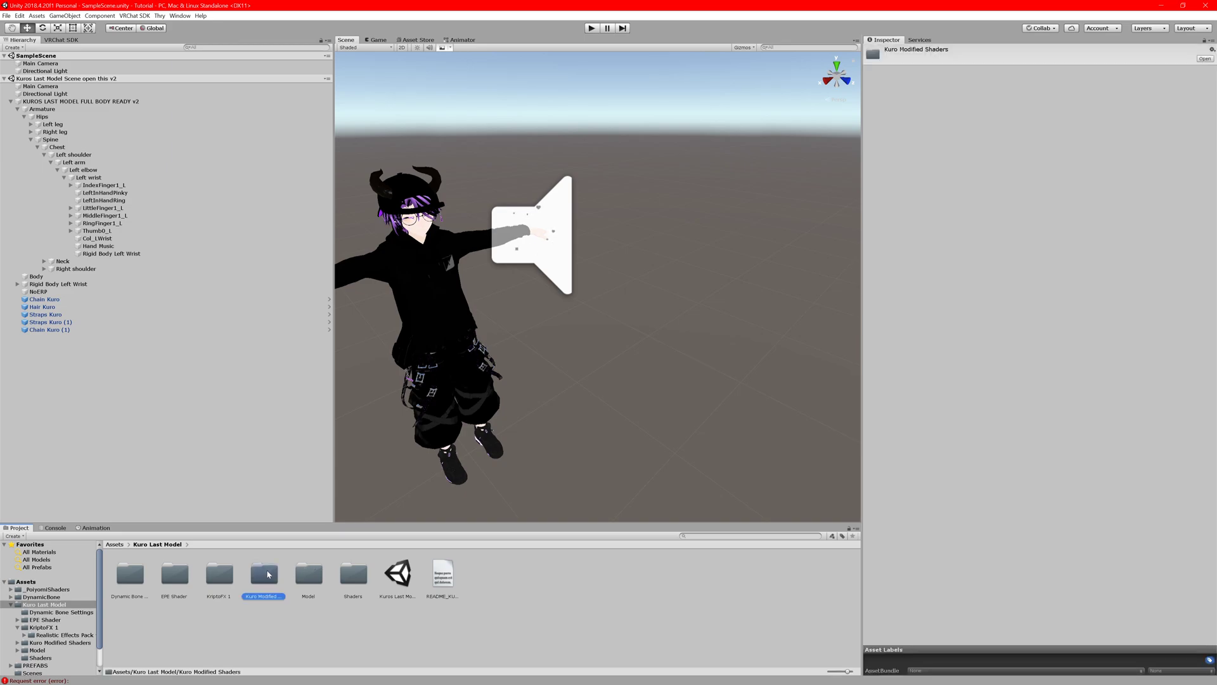
{"action": "left_click", "coordinate": [303, 583]}
{"action": "left_click", "coordinate": [214, 585]}
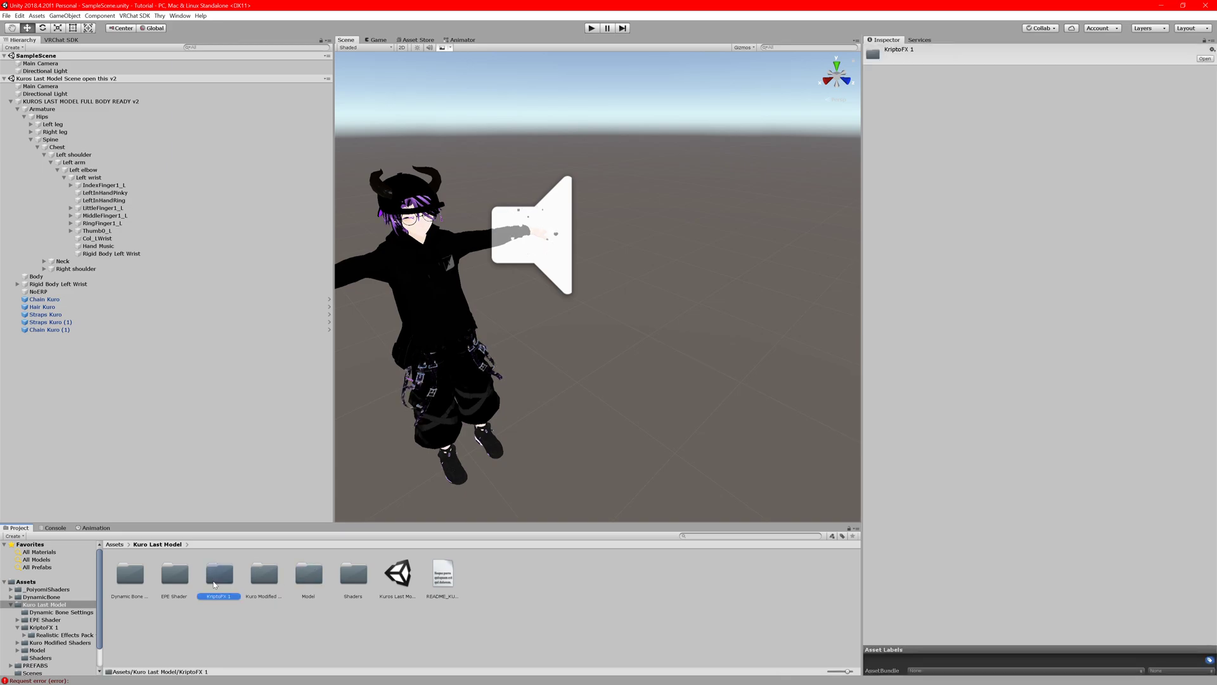
{"action": "left_click", "coordinate": [186, 586]}
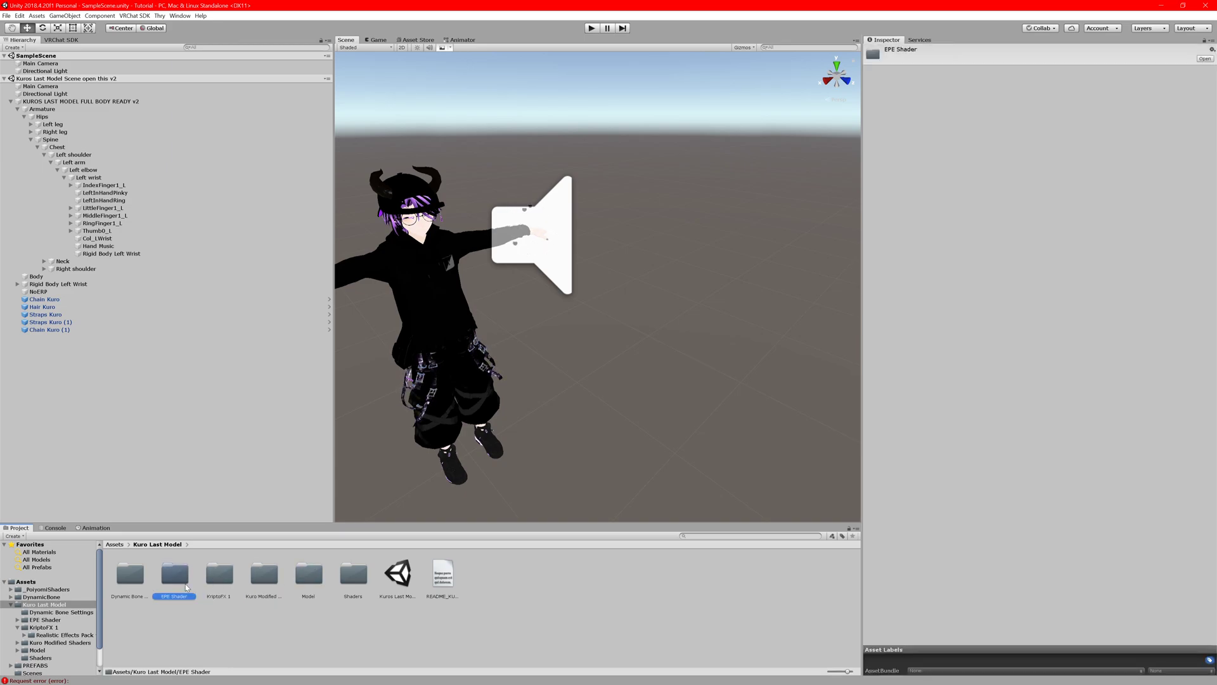
{"action": "double_click", "coordinate": [264, 590]}
{"action": "left_click", "coordinate": [142, 572]}
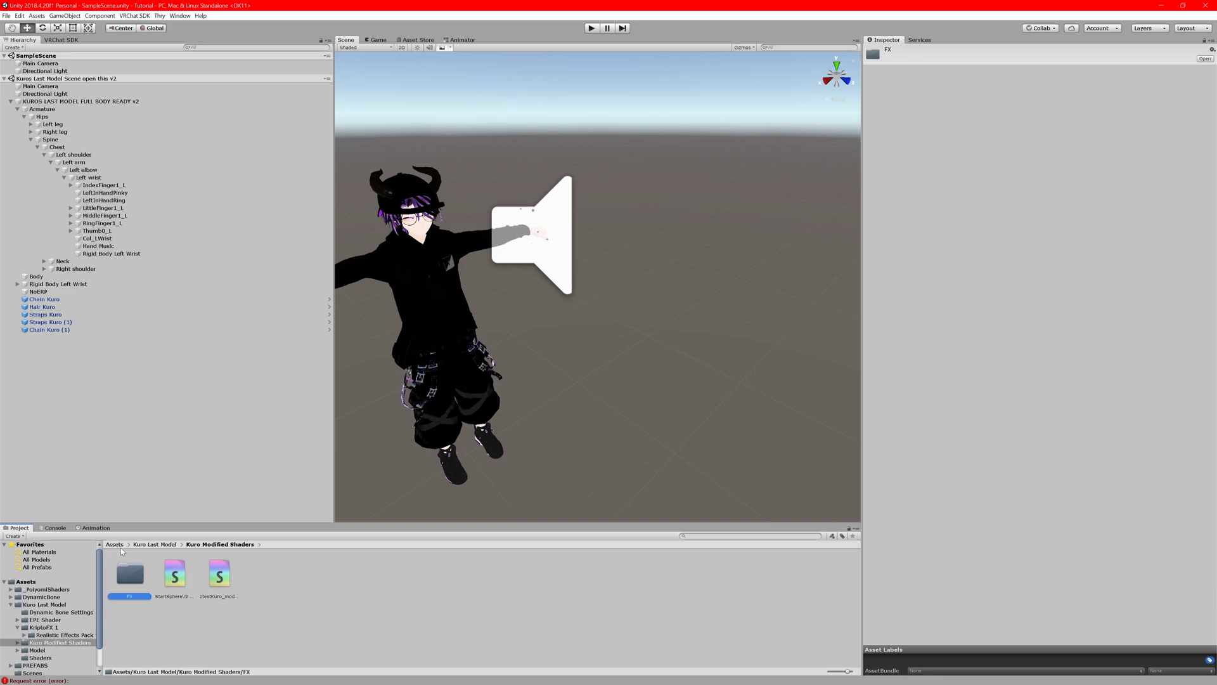
{"action": "left_click", "coordinate": [155, 544]}
Examine the Hand Music audio source and its sound range around the avatar's left hand.
{"action": "left_click", "coordinate": [85, 247]}
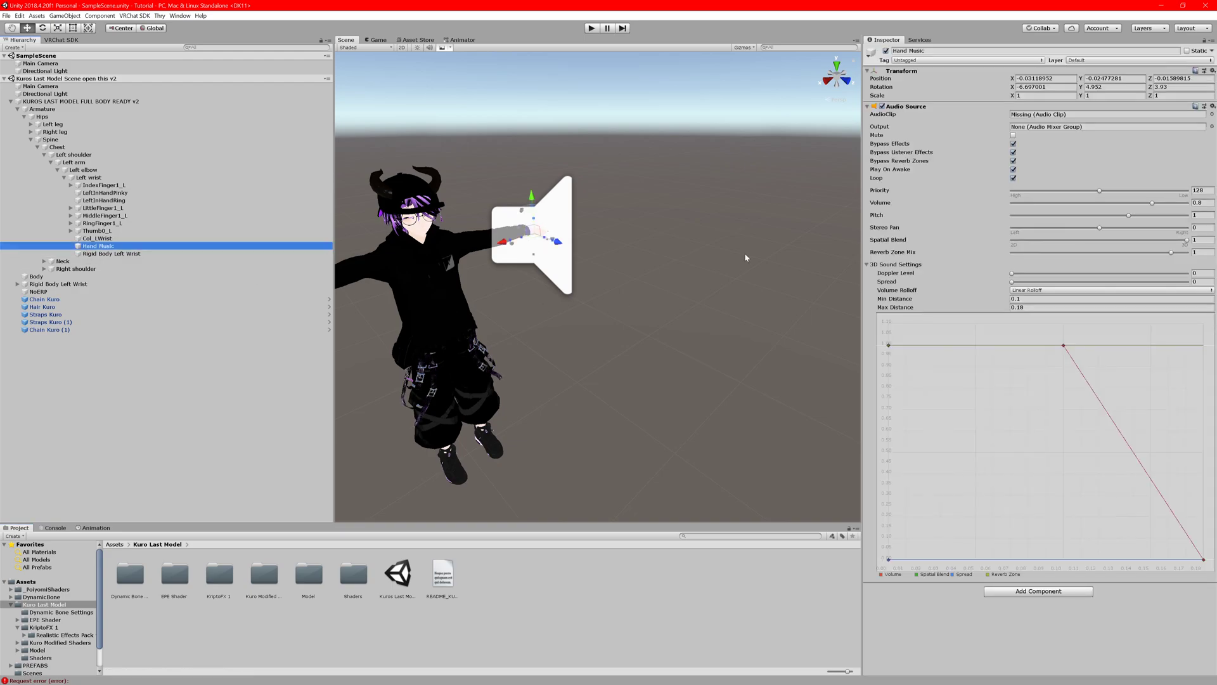
{"action": "scroll", "coordinate": [621, 244], "scroll_direction": "down", "scroll_amount": 4}
{"action": "scroll", "coordinate": [542, 236], "scroll_direction": "up", "scroll_amount": 15}
{"action": "middle_click_drag", "start_coordinate": [542, 233], "coordinate": [631, 301]}
{"action": "middle_click_drag", "start_coordinate": [528, 159], "coordinate": [576, 207]}
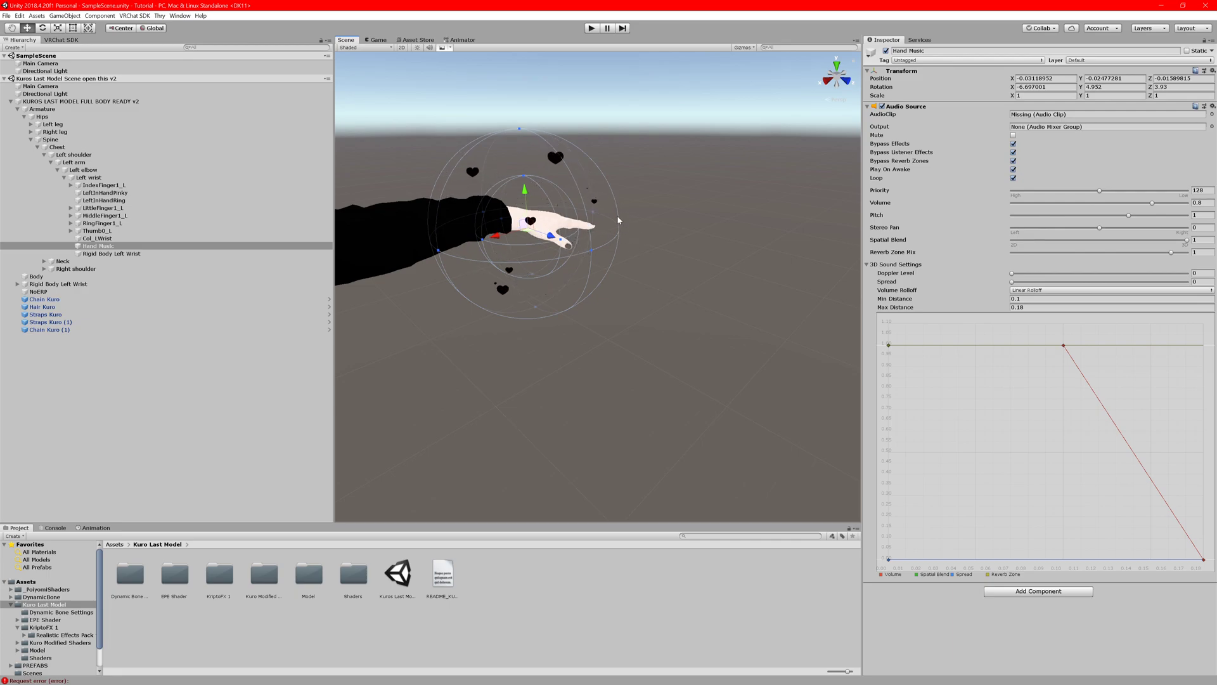
{"action": "right_click_drag", "start_coordinate": [622, 214], "coordinate": [513, 209]}
{"action": "middle_click_drag", "start_coordinate": [624, 234], "coordinate": [475, 286]}
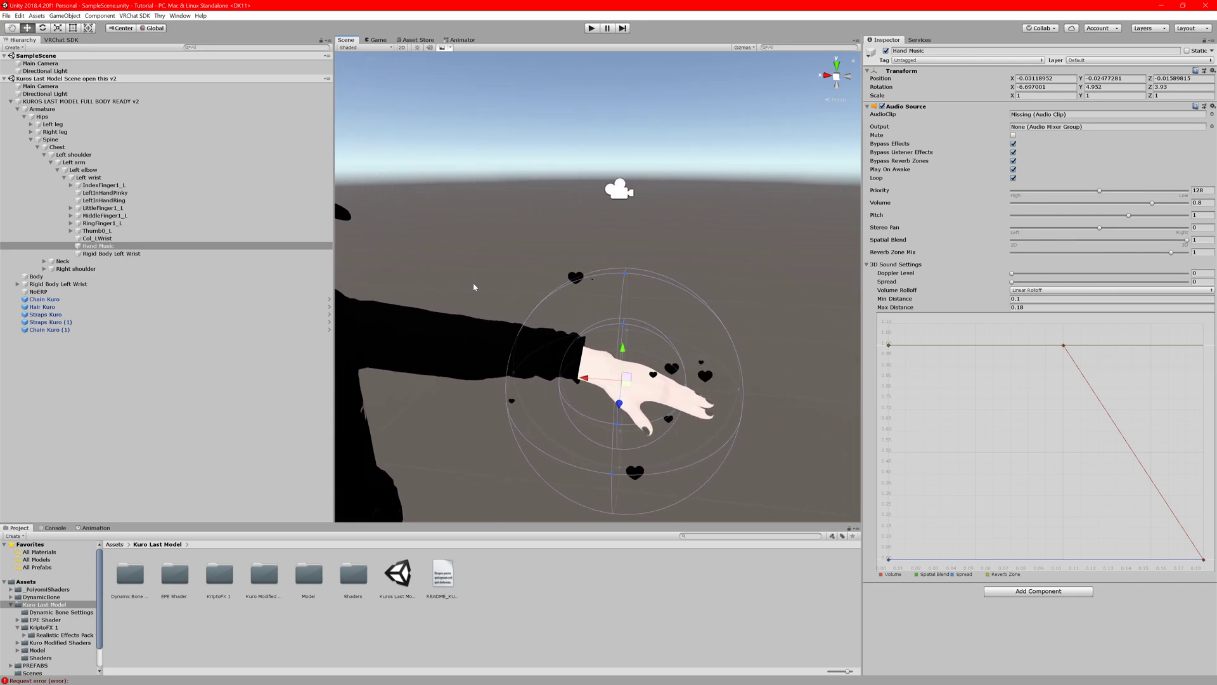
{"action": "scroll", "coordinate": [466, 322], "scroll_direction": "down", "scroll_amount": 10}
{"action": "middle_click_drag", "start_coordinate": [465, 321], "coordinate": [549, 250]}
{"action": "scroll", "coordinate": [549, 250], "scroll_direction": "down", "scroll_amount": 3}
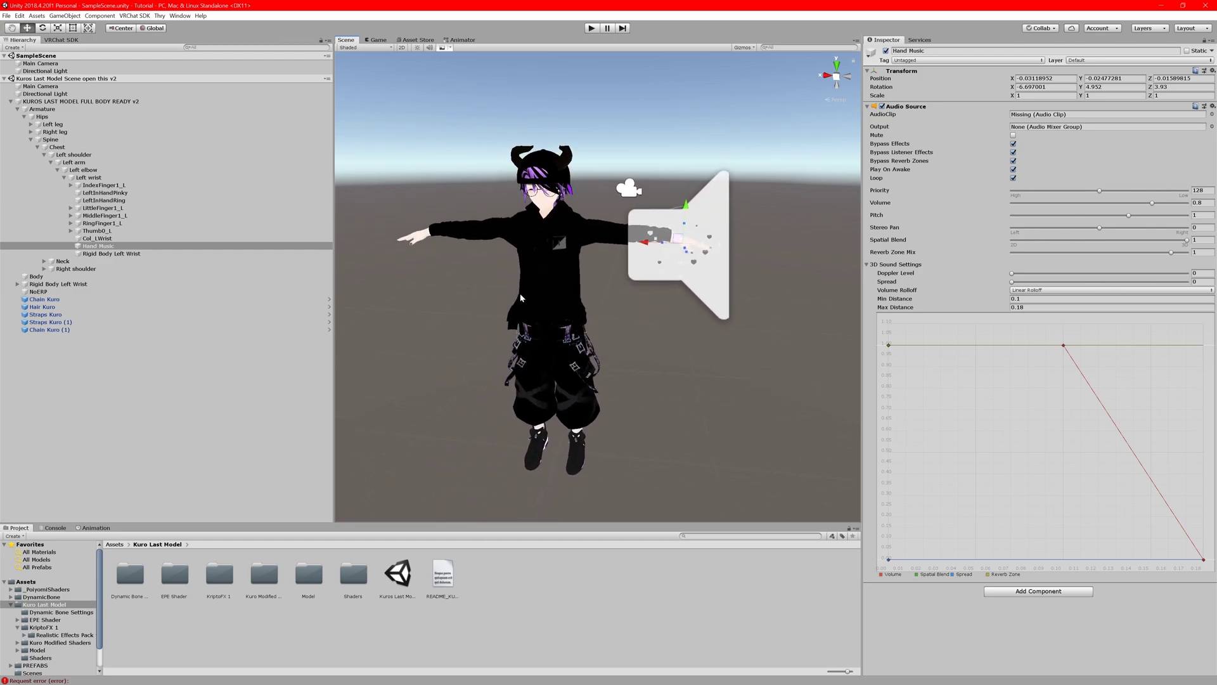
{"action": "middle_click_drag", "start_coordinate": [426, 251], "coordinate": [533, 305]}
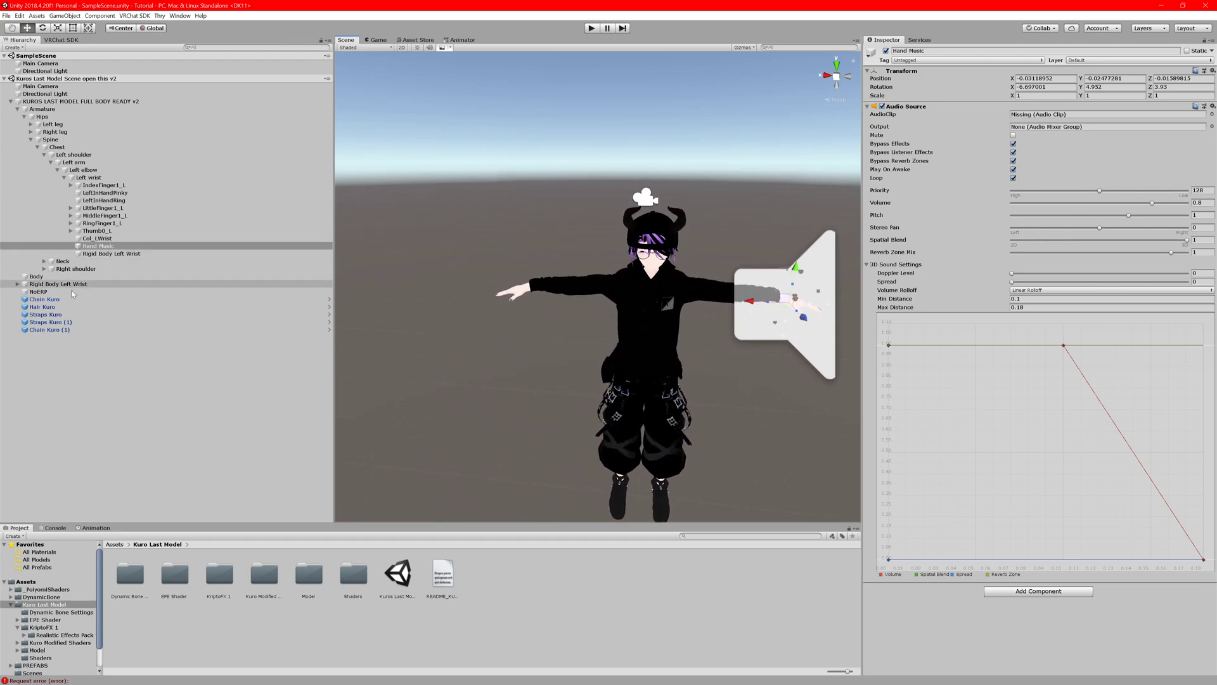
Inspect Chain Kuro's Dynamic Bone settings and locate its root bone in the armature.
{"action": "left_click", "coordinate": [48, 300]}
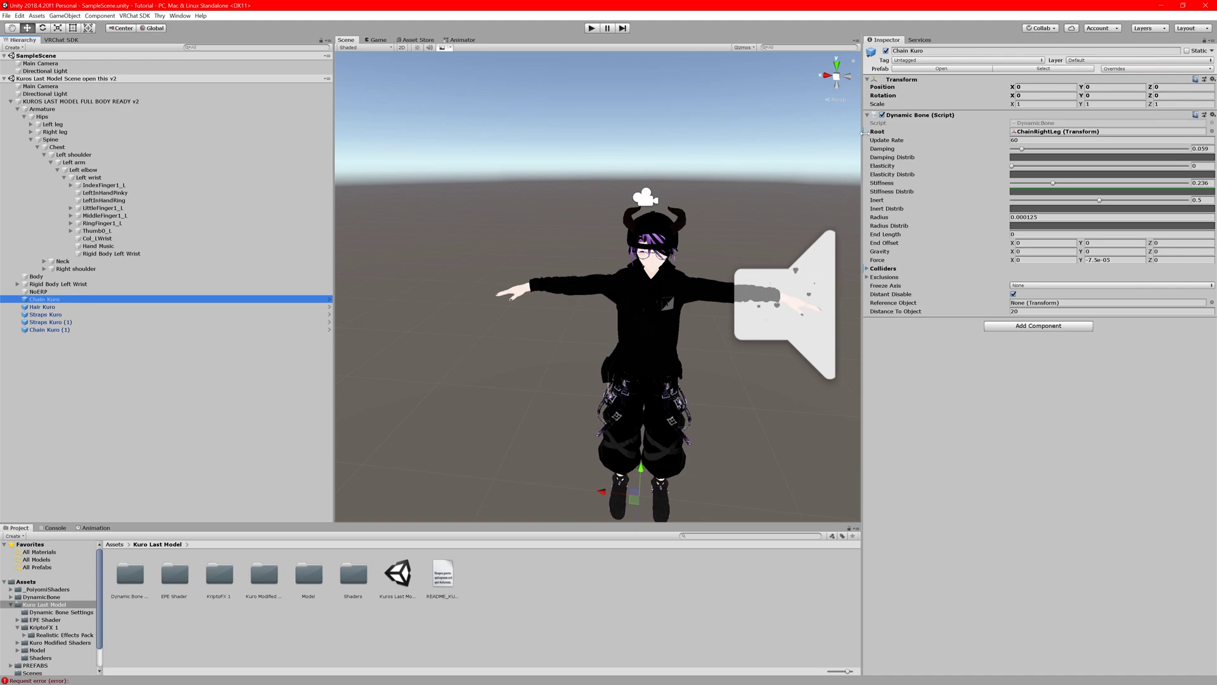
{"action": "middle_click_drag", "start_coordinate": [760, 241], "coordinate": [710, 189]}
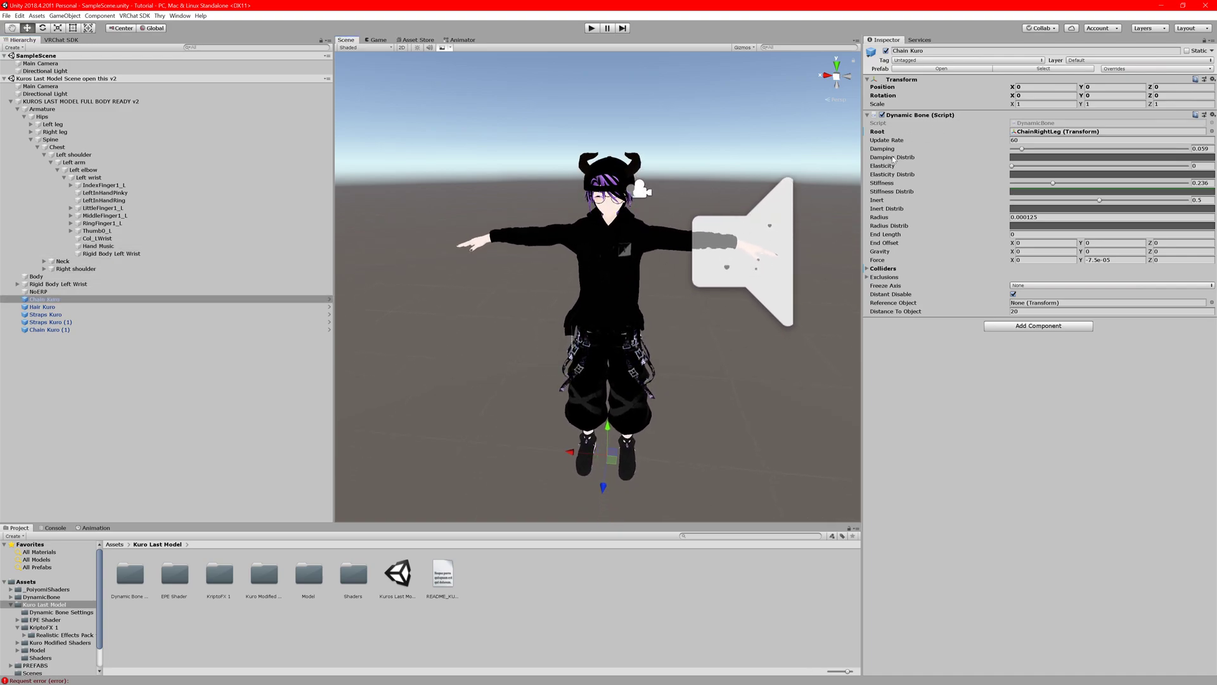
{"action": "left_click", "coordinate": [1071, 131]}
{"action": "double_click", "coordinate": [1071, 131]}
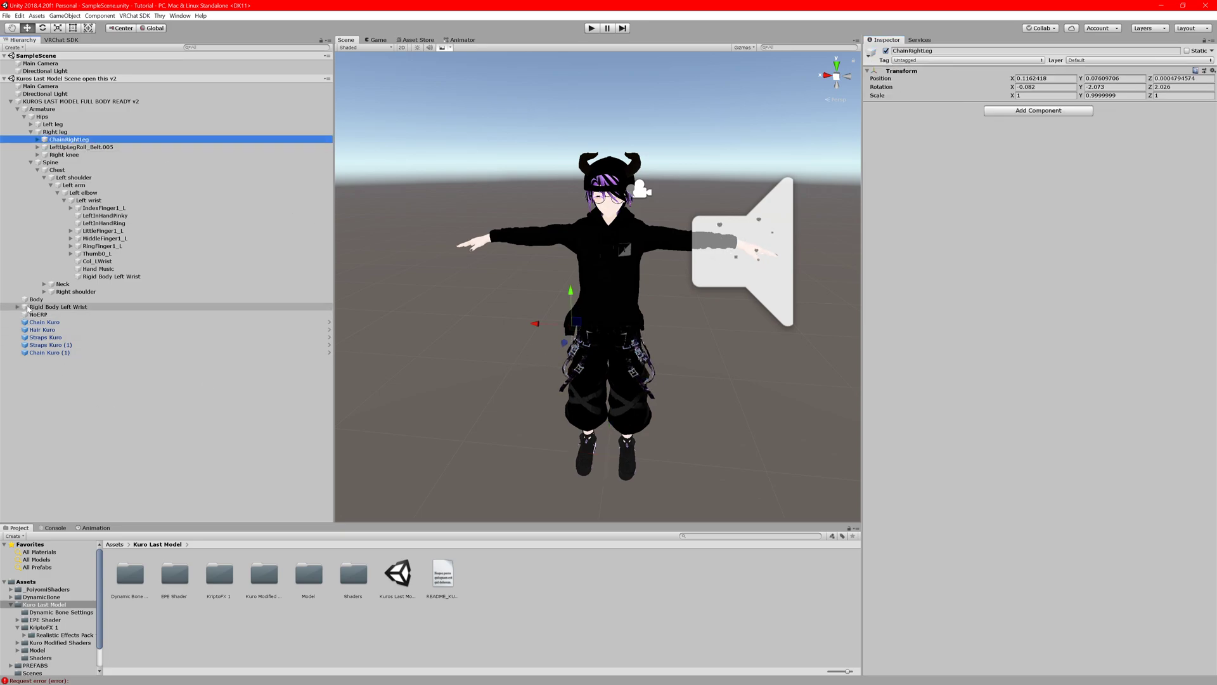
Review the avatar root's VRC_Avatar Descriptor and check the account's publishing status in the VRChat SDK.
{"action": "left_click", "coordinate": [70, 101]}
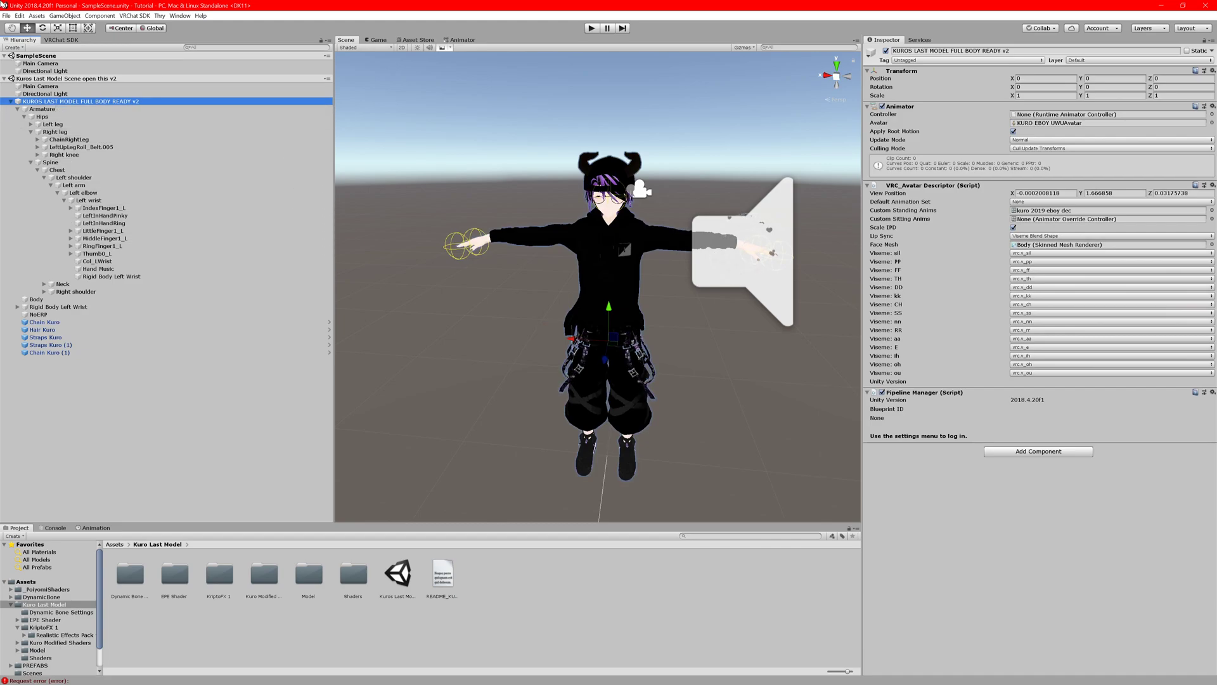
{"action": "left_click", "coordinate": [73, 39]}
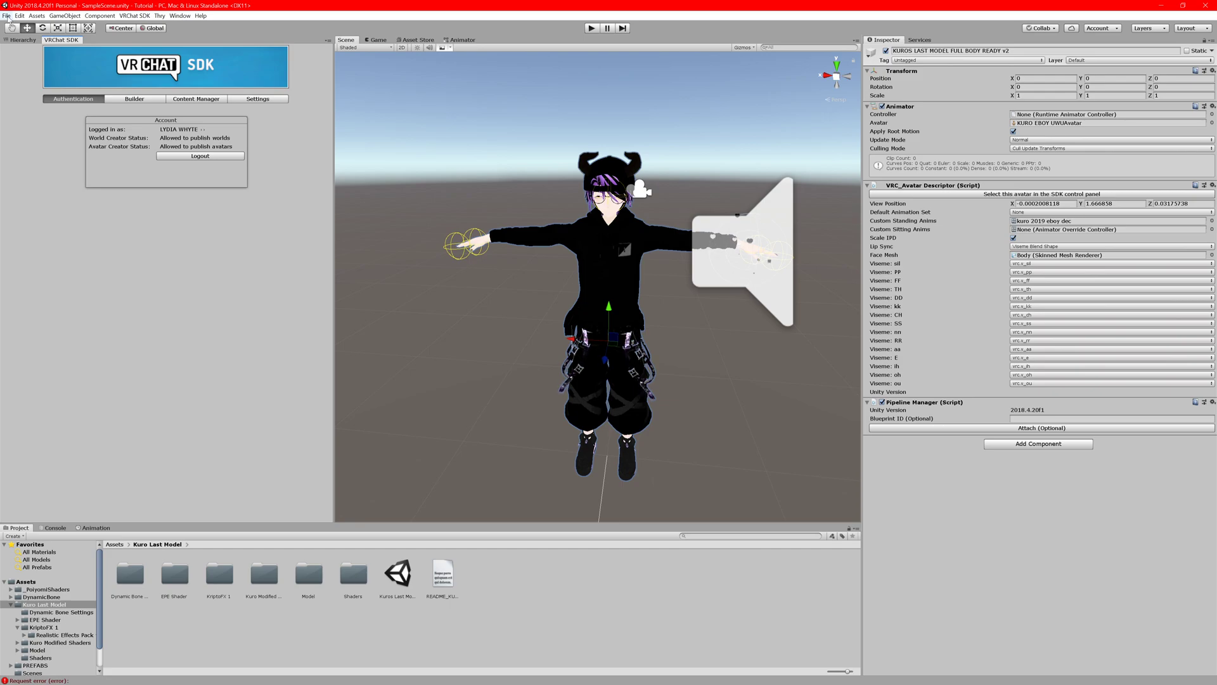
{"action": "left_click", "coordinate": [19, 39]}
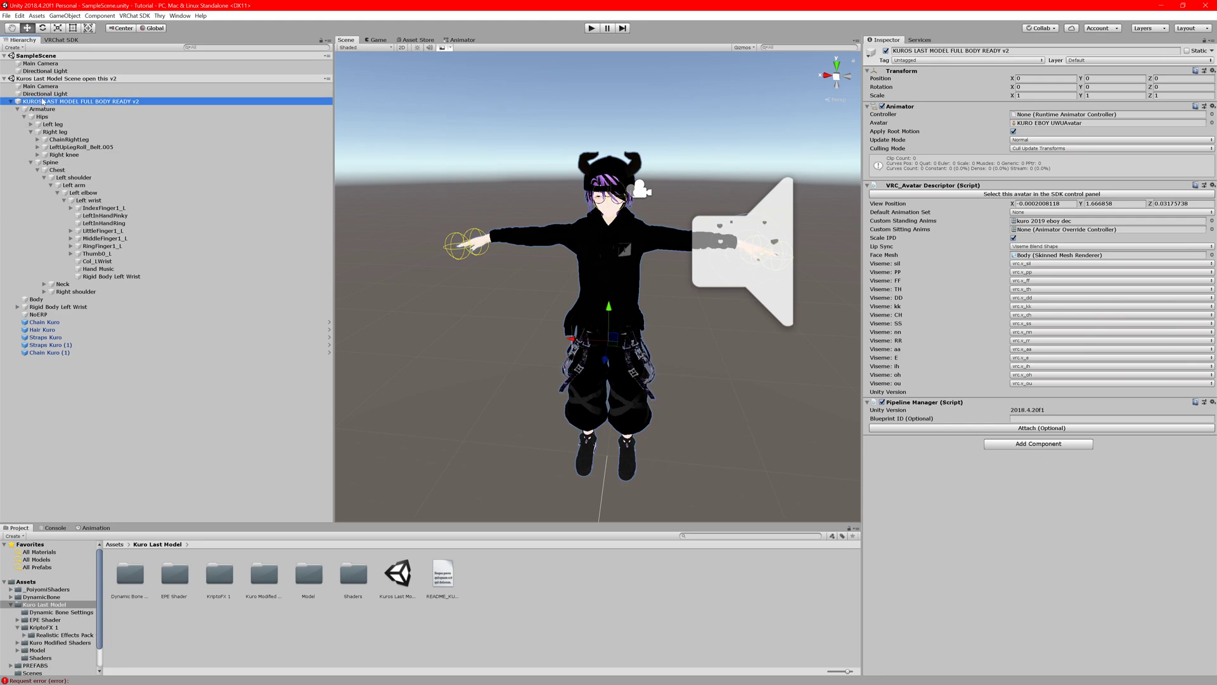
Remove SampleScene from the Hierarchy, keeping only the avatar's scene.
{"action": "left_click", "coordinate": [51, 57]}
{"action": "right_click", "coordinate": [51, 58]}
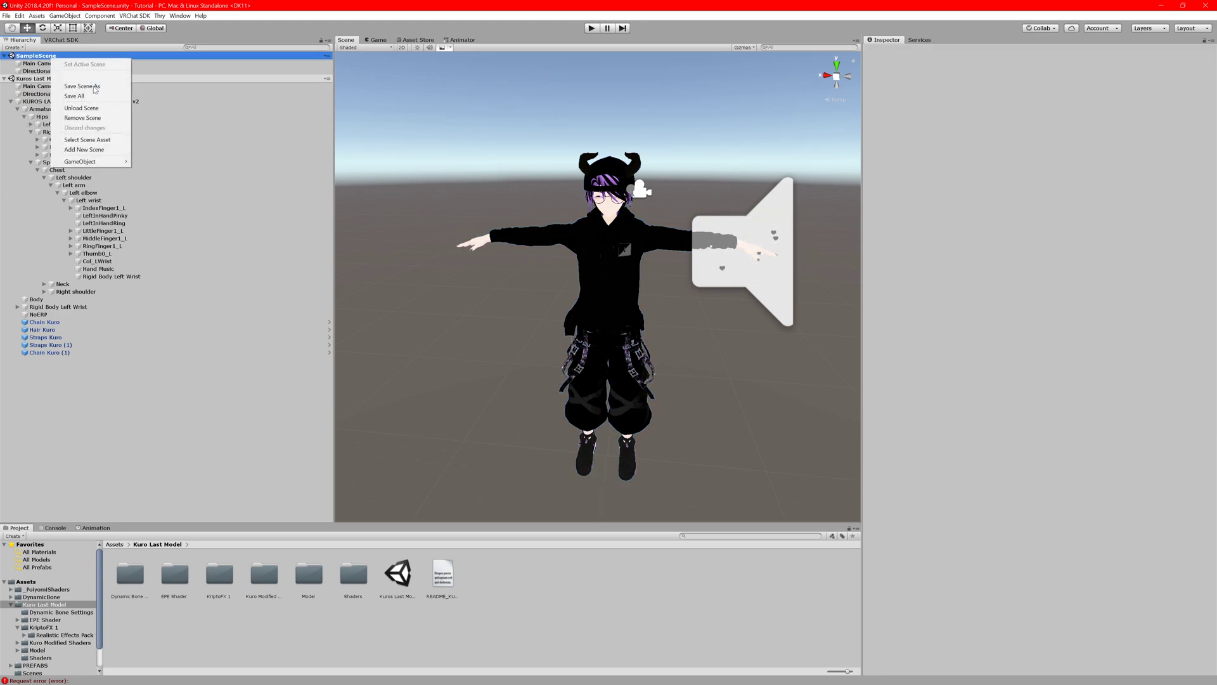
{"action": "left_click", "coordinate": [86, 119]}
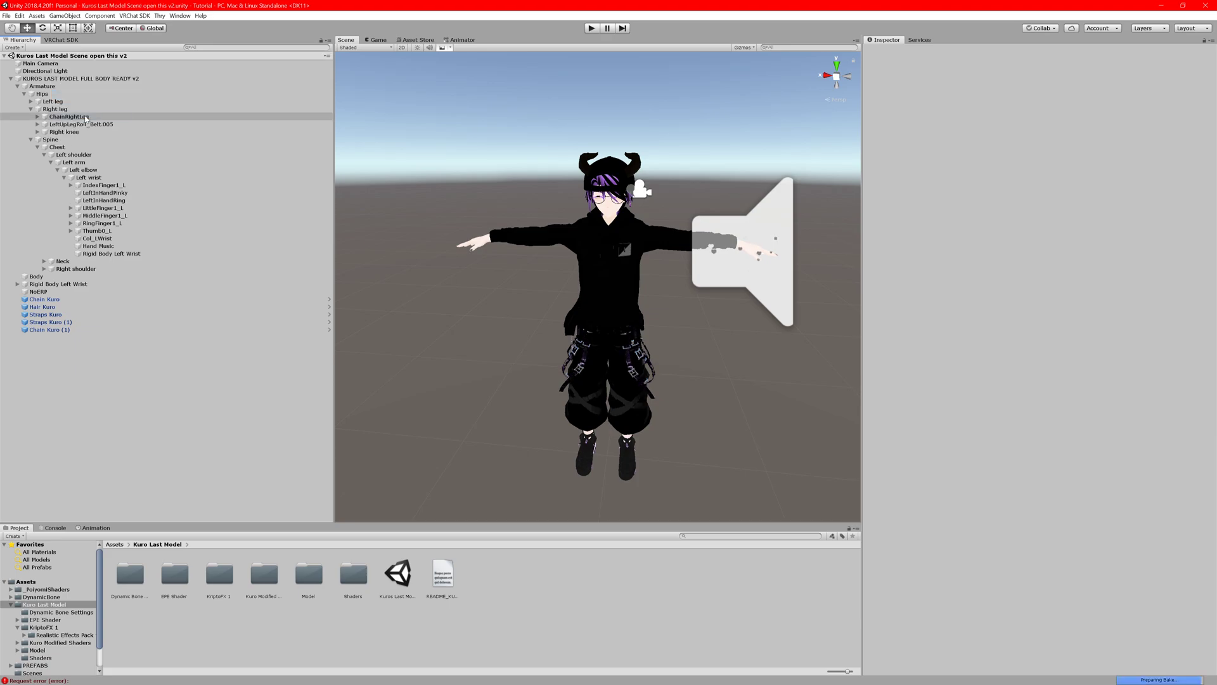
{"action": "right_click", "coordinate": [45, 56]}
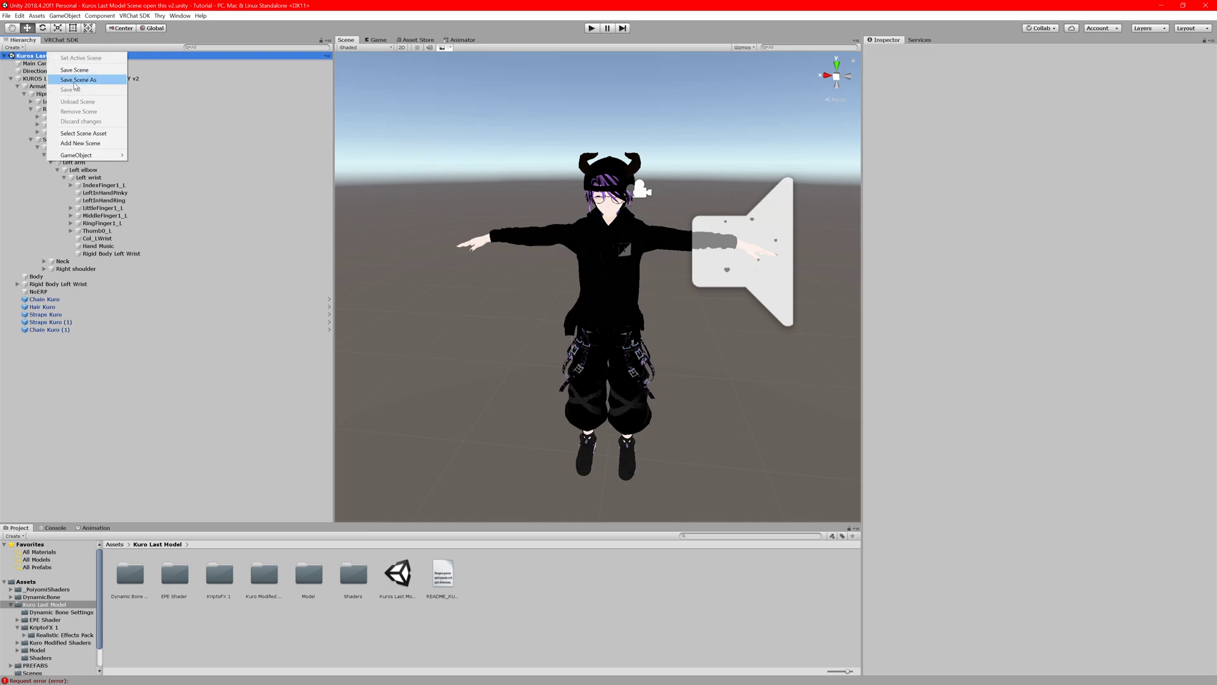
{"action": "left_click", "coordinate": [36, 60]}
{"action": "right_click", "coordinate": [37, 60]}
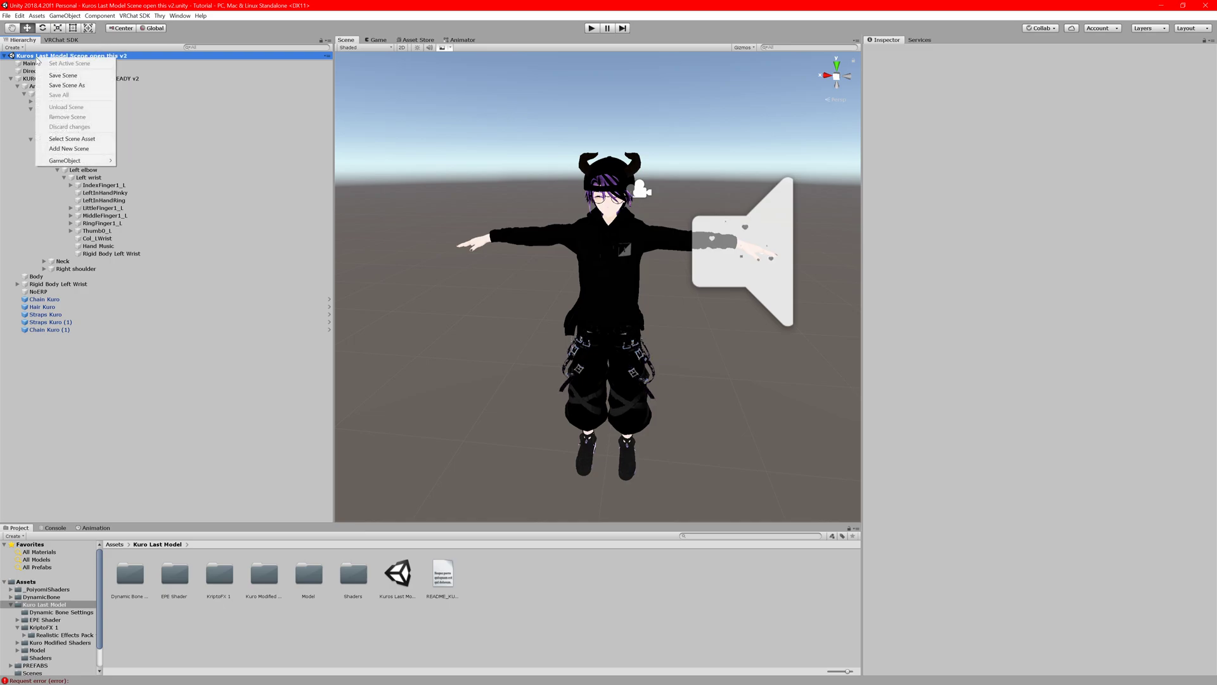
{"action": "left_click", "coordinate": [36, 60]}
Inspect the avatar root's components and the Dynamic Bone settings of Chain Kuro and Straps Kuro (1).
{"action": "left_click", "coordinate": [54, 78]}
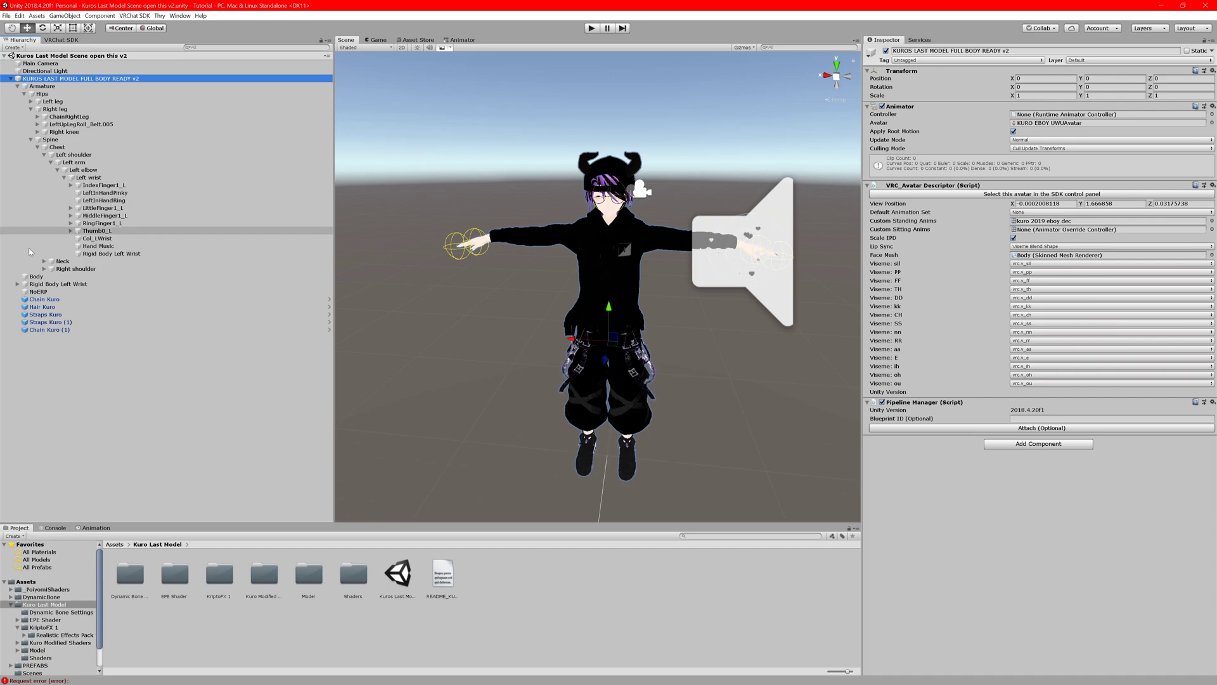
{"action": "left_click", "coordinate": [44, 298]}
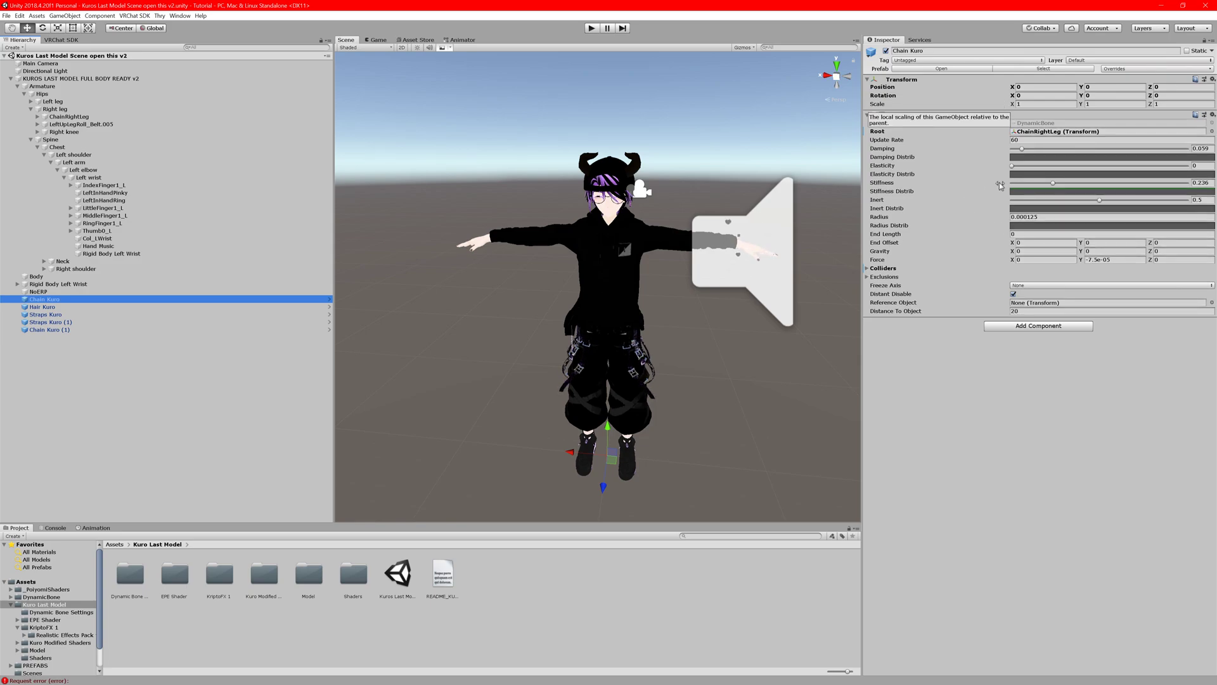
{"action": "left_click", "coordinate": [70, 323]}
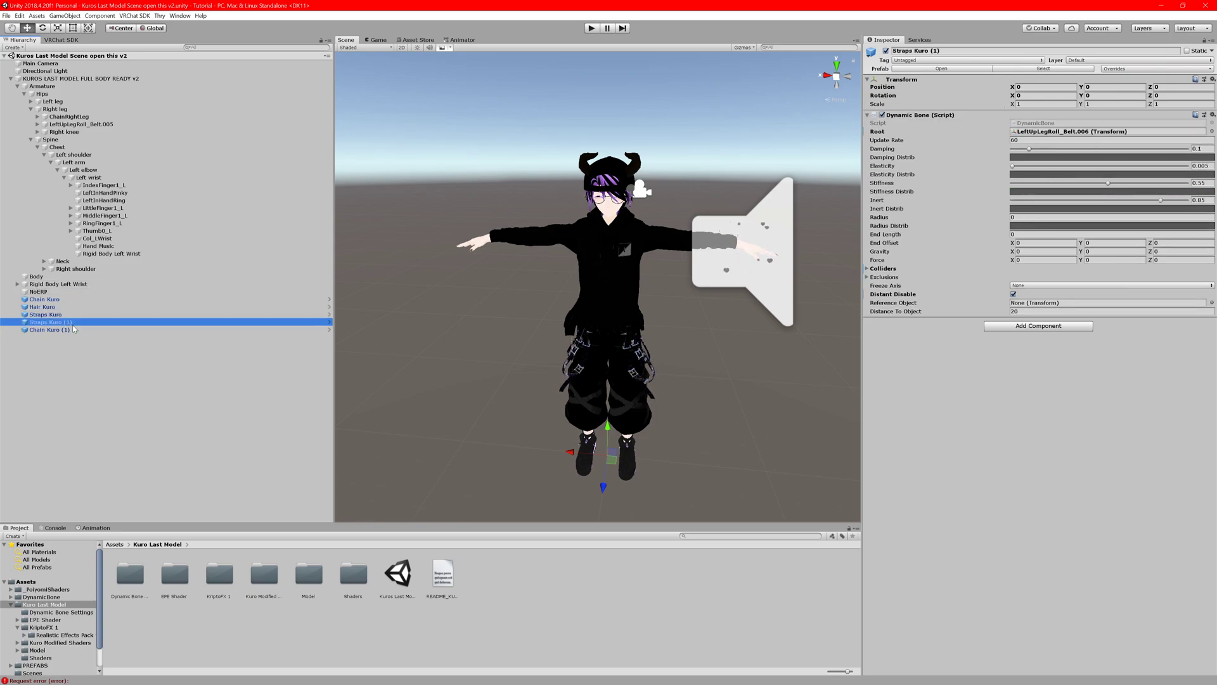
Select the avatar root and review its VRC_Avatar Descriptor with the avatar's face in close view.
{"action": "left_click", "coordinate": [59, 80]}
{"action": "scroll", "coordinate": [548, 167], "scroll_direction": "up", "scroll_amount": 10}
{"action": "middle_click_drag", "start_coordinate": [547, 166], "coordinate": [550, 304]}
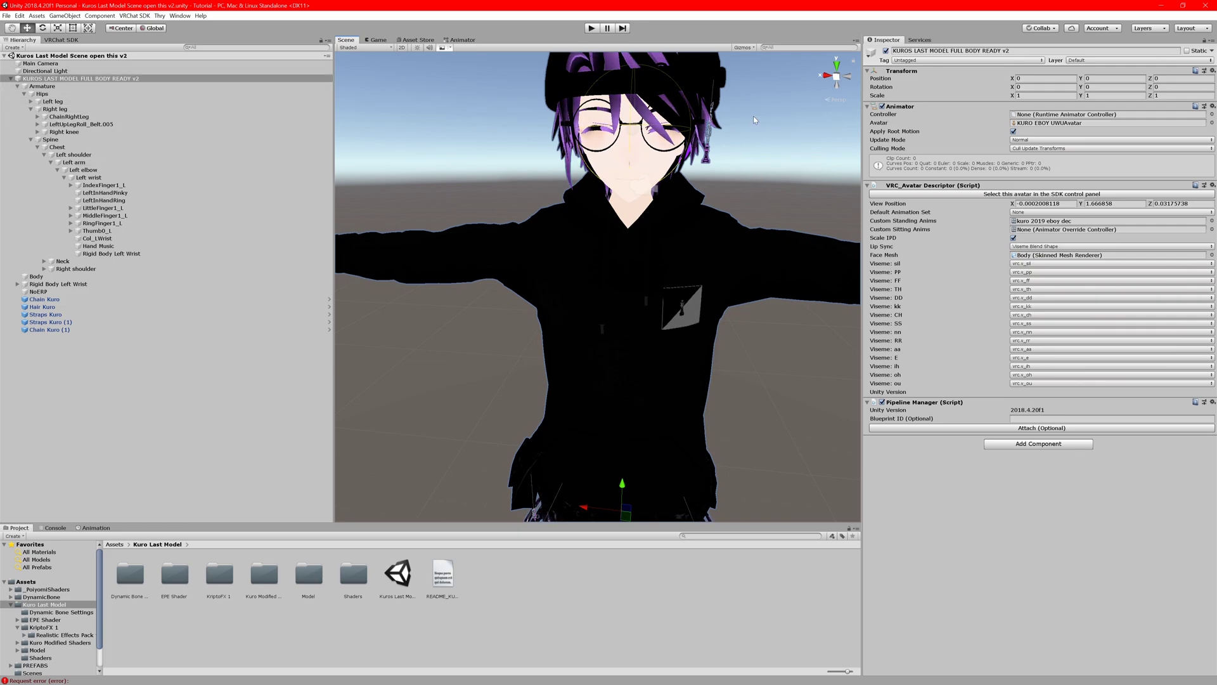
{"action": "middle_click_drag", "start_coordinate": [636, 129], "coordinate": [641, 153]}
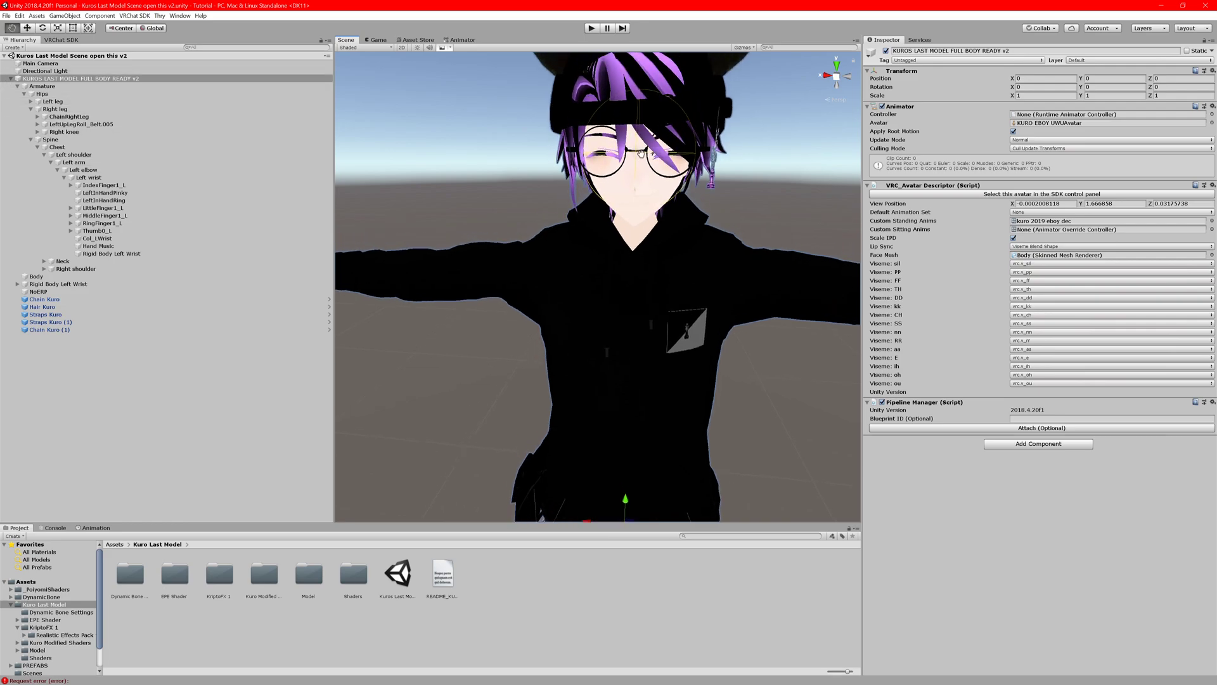
{"action": "right_click", "coordinate": [973, 186]}
{"action": "left_click", "coordinate": [956, 224]}
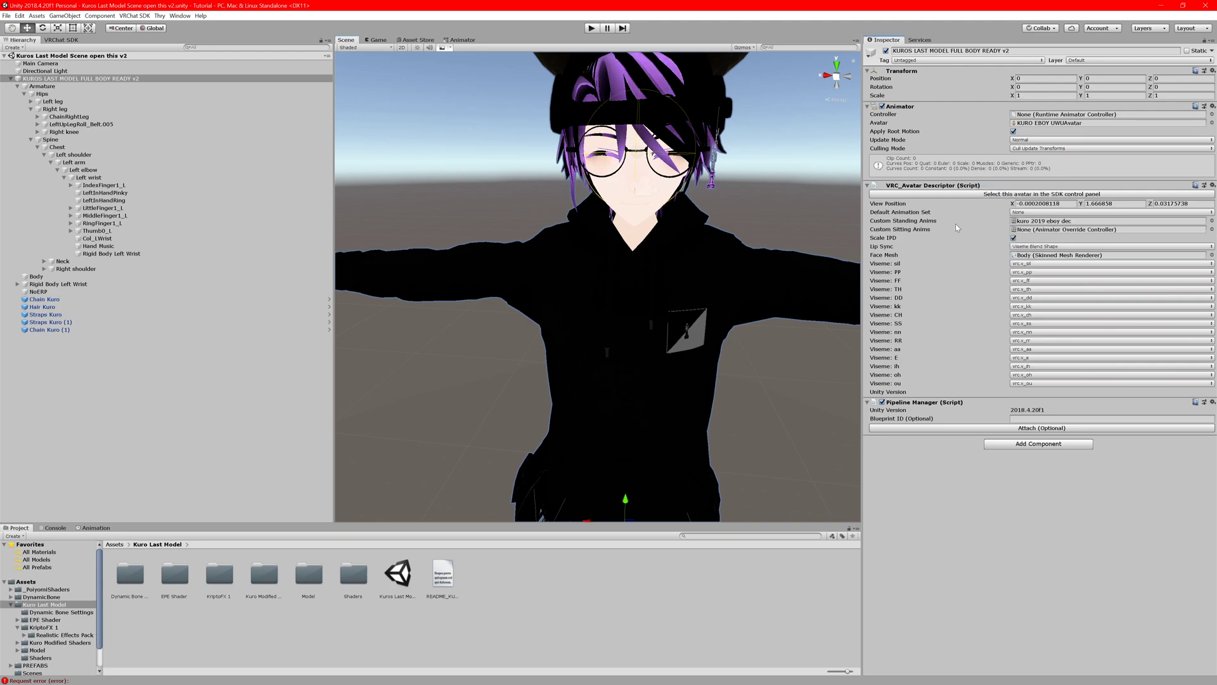
{"action": "left_click", "coordinate": [970, 194]}
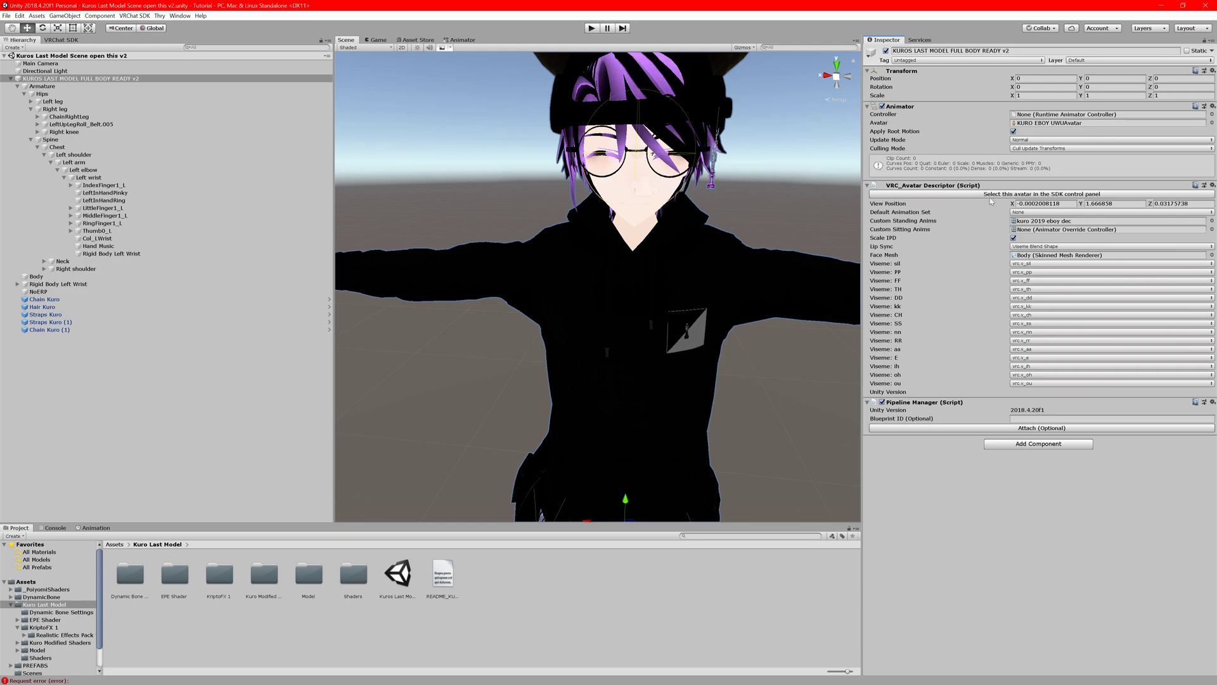
Search the components that can be added to the avatar root for "vrc_av".
{"action": "left_click", "coordinate": [1061, 444]}
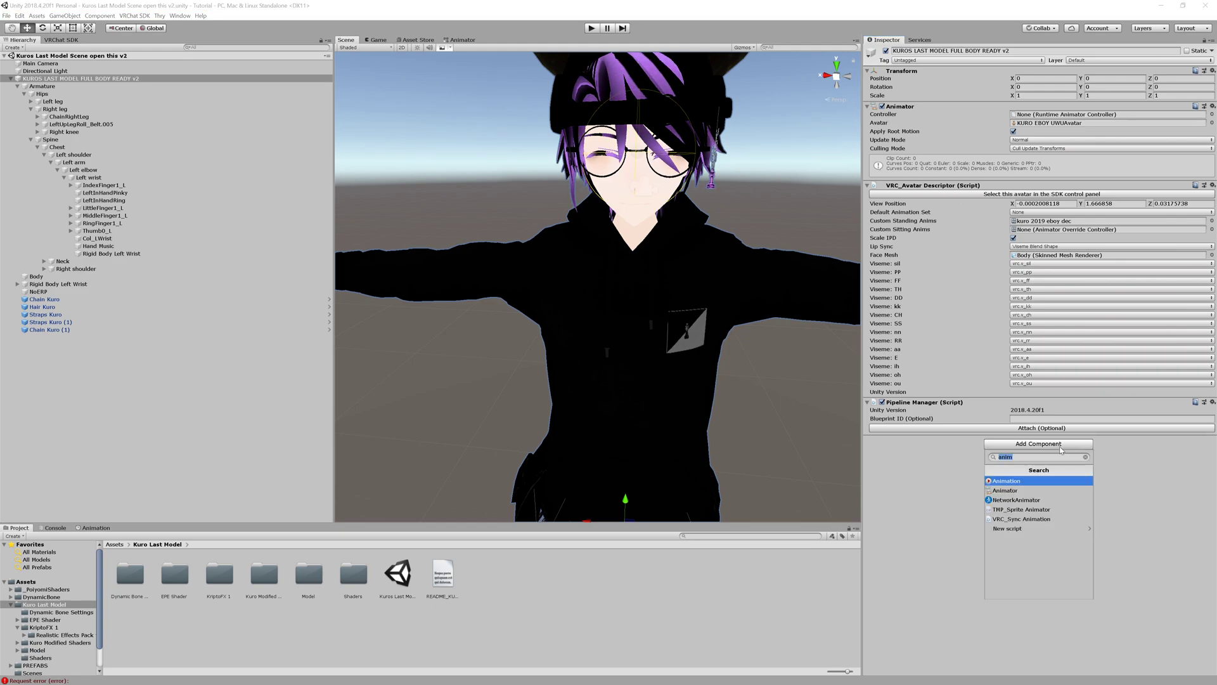
{"action": "key", "text": "BackSpace"}
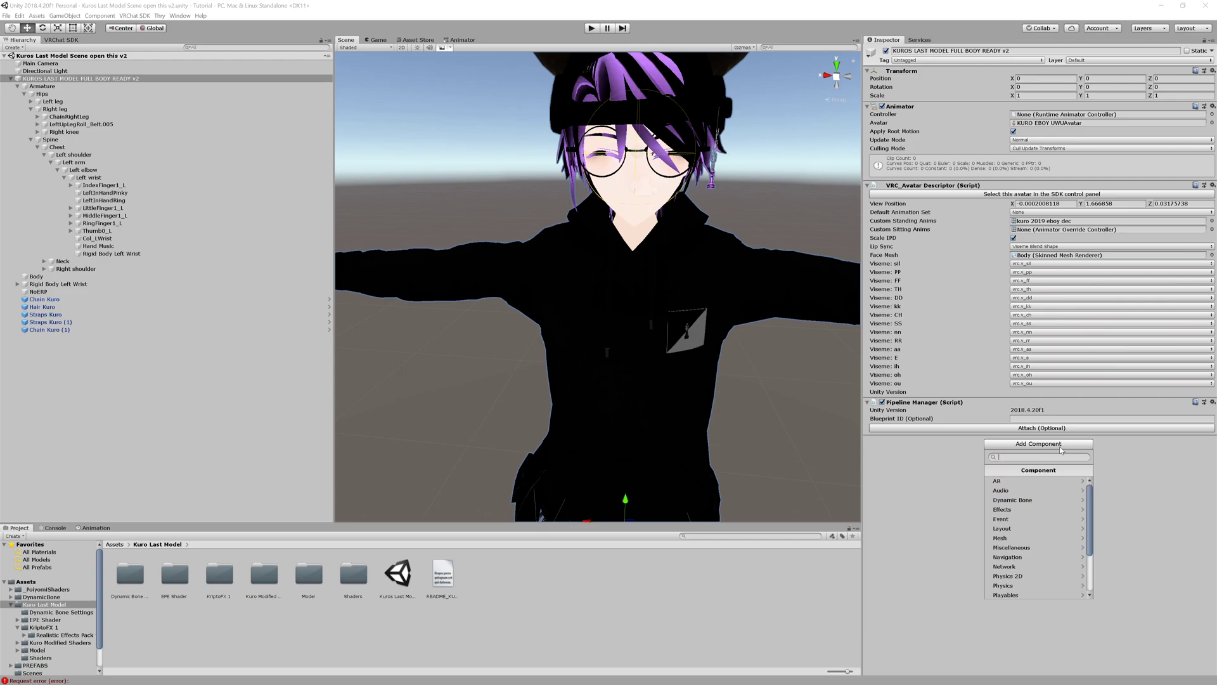
{"action": "type", "text": "vrc_av"}
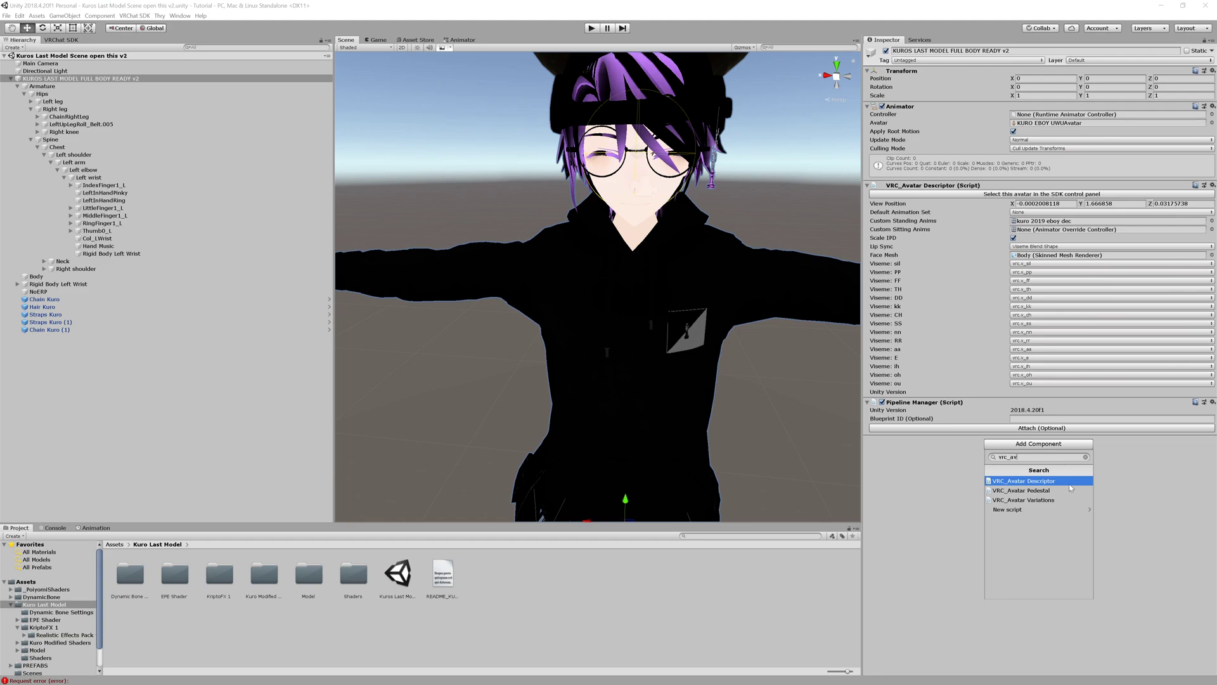
{"action": "left_click", "coordinate": [1023, 250]}
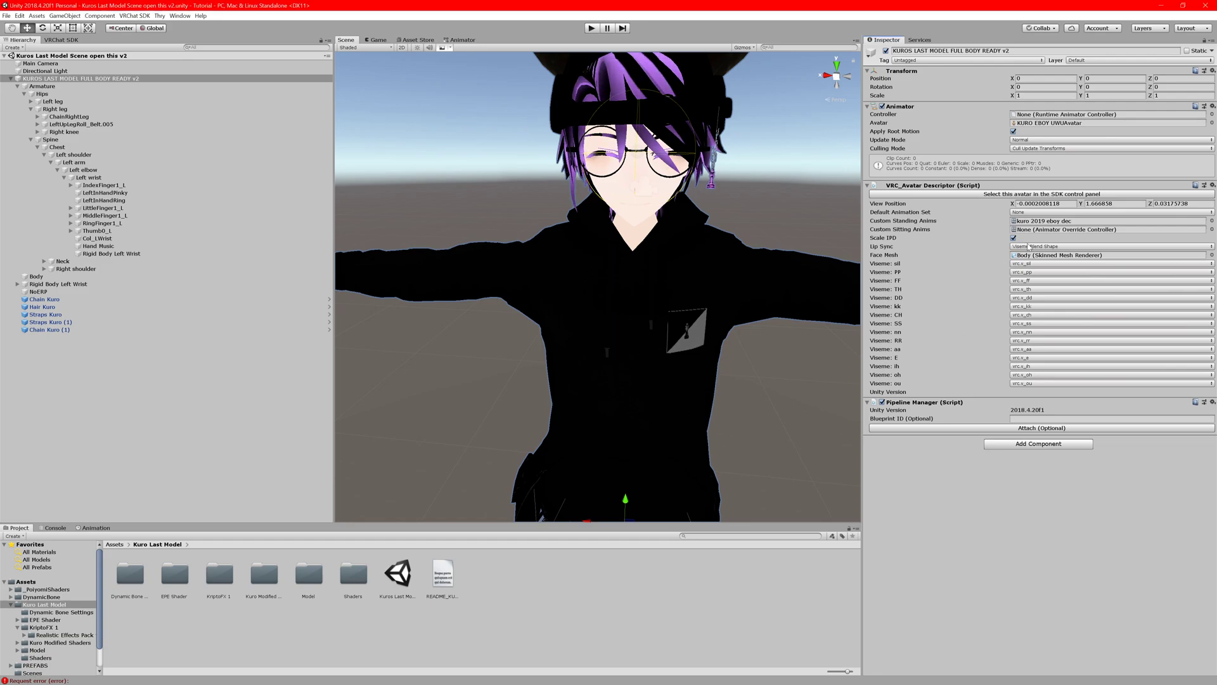
Reset the descriptor's Lip Sync to Default, auto-detect it again and view the blend shape choices for Viseme: sil.
{"action": "left_click", "coordinate": [1026, 247]}
{"action": "left_click", "coordinate": [1033, 256]}
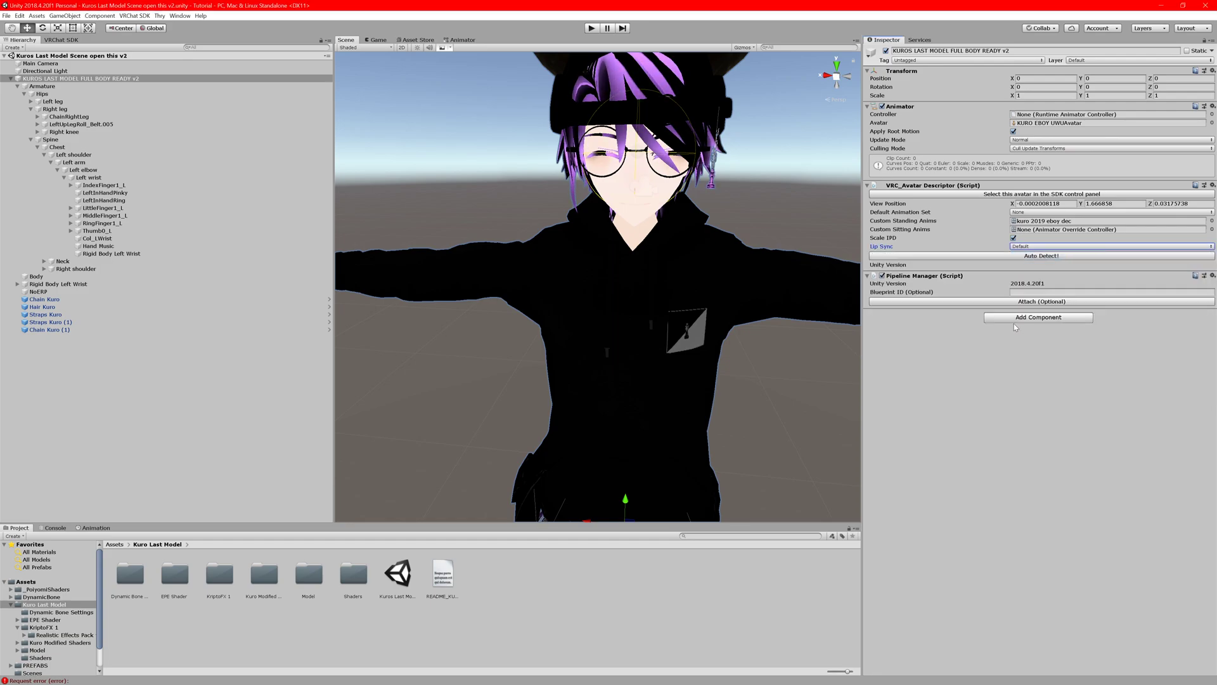
{"action": "left_click", "coordinate": [1004, 257]}
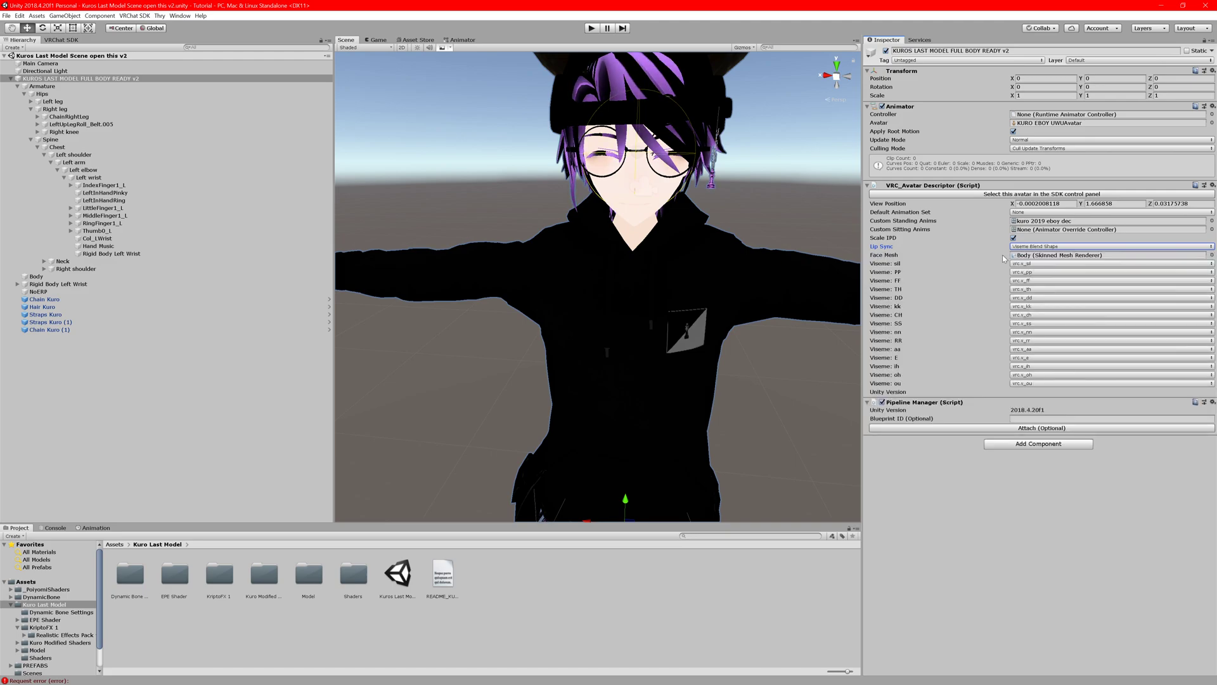
{"action": "left_click", "coordinate": [1051, 265]}
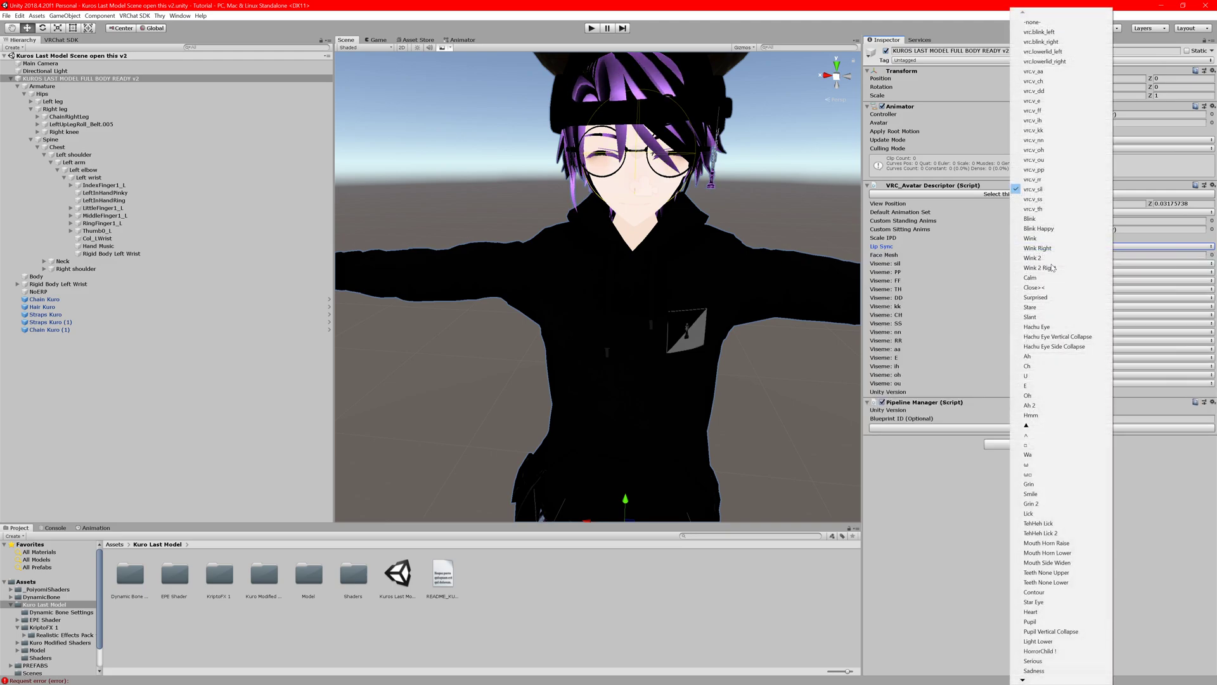
{"action": "left_click", "coordinate": [953, 318]}
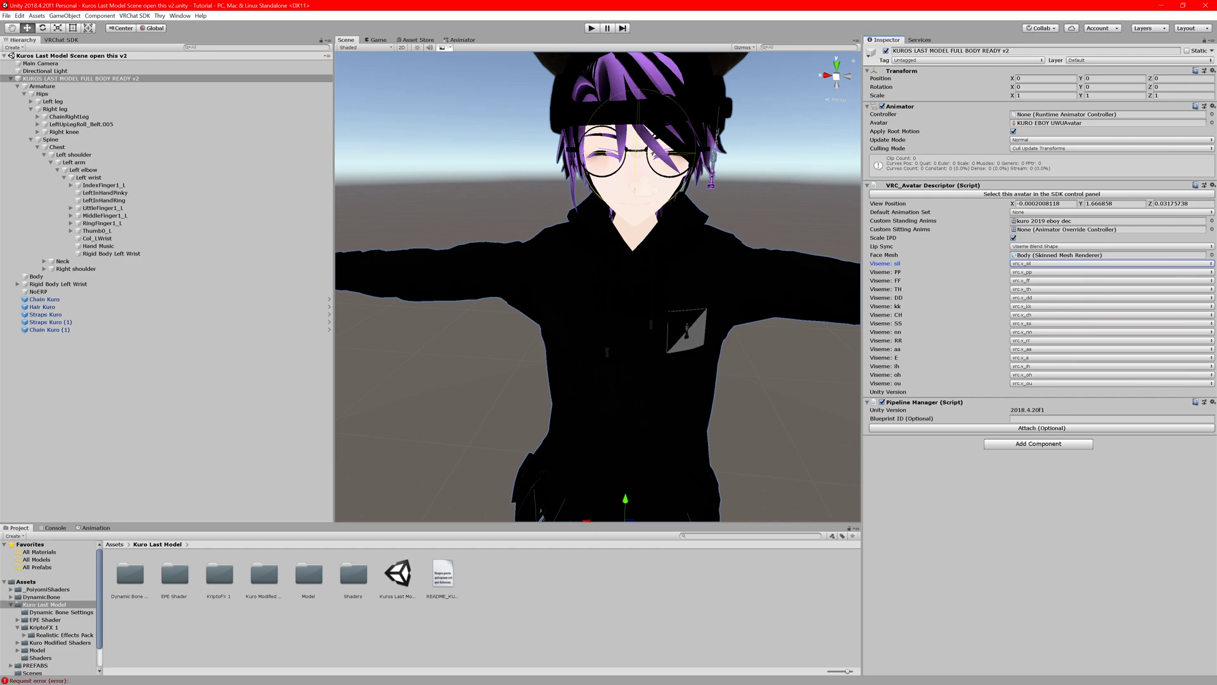
{"action": "key", "text": "alt+Tab"}
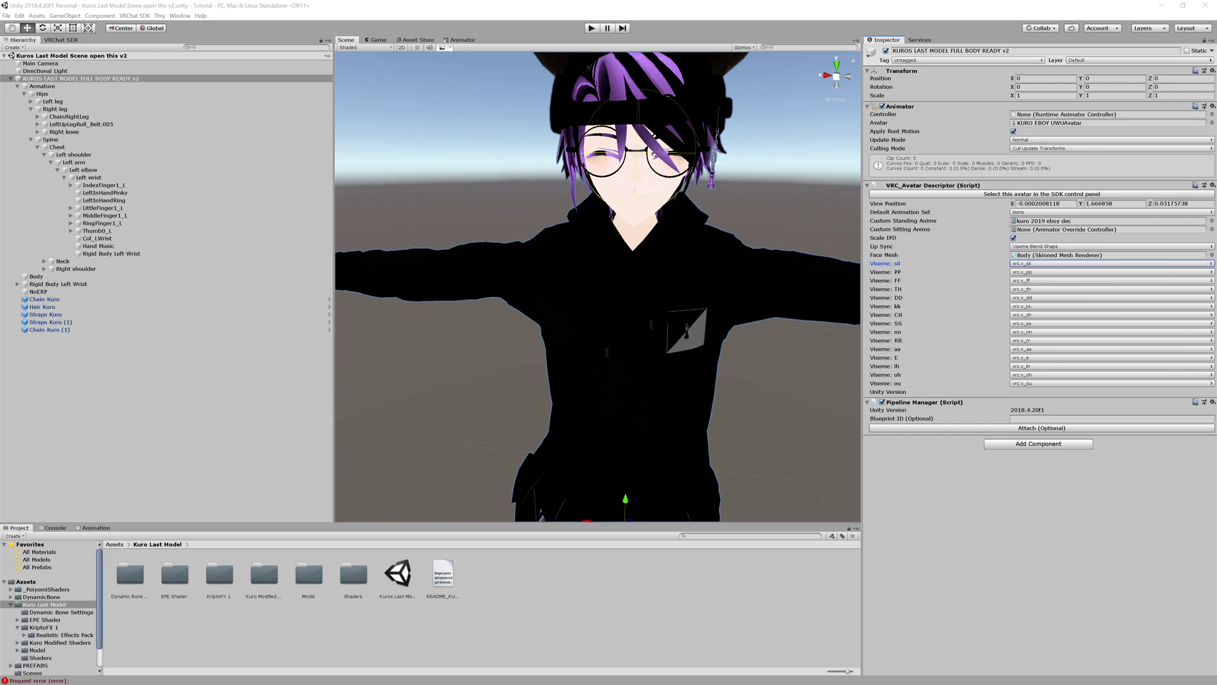
{"action": "left_click_drag", "start_coordinate": [1216, 475], "coordinate": [1216, 496]}
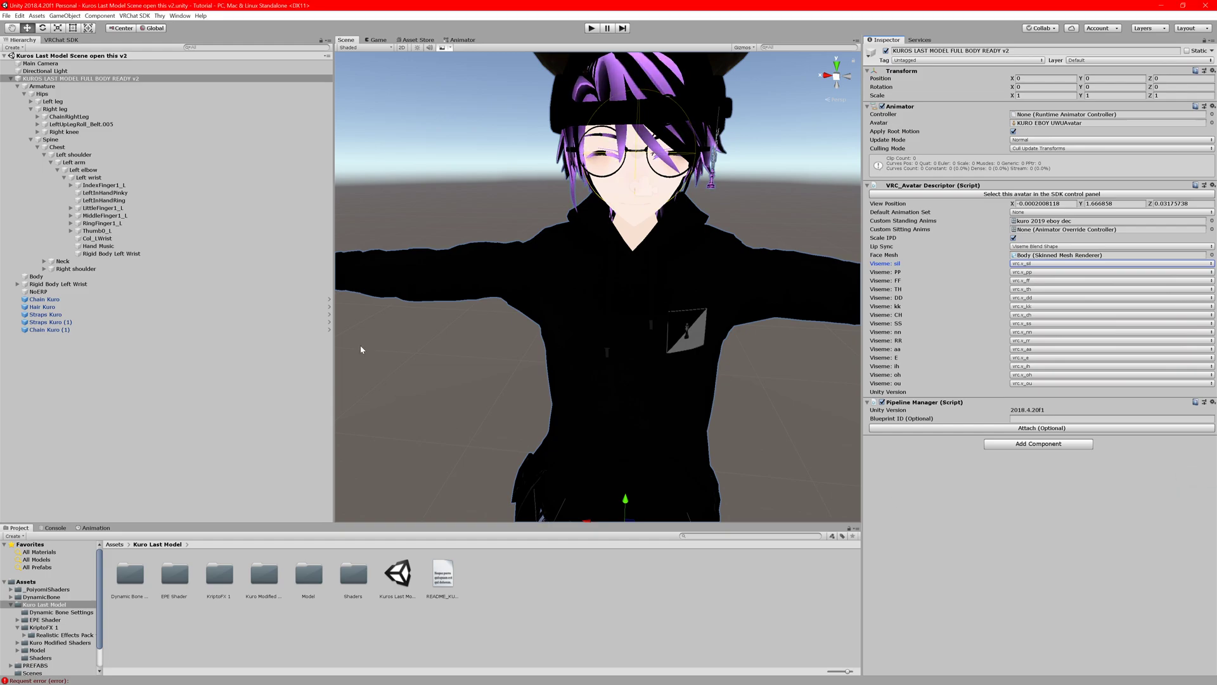
{"action": "left_click", "coordinate": [498, 445]}
{"action": "key", "text": "alt+Tab"}
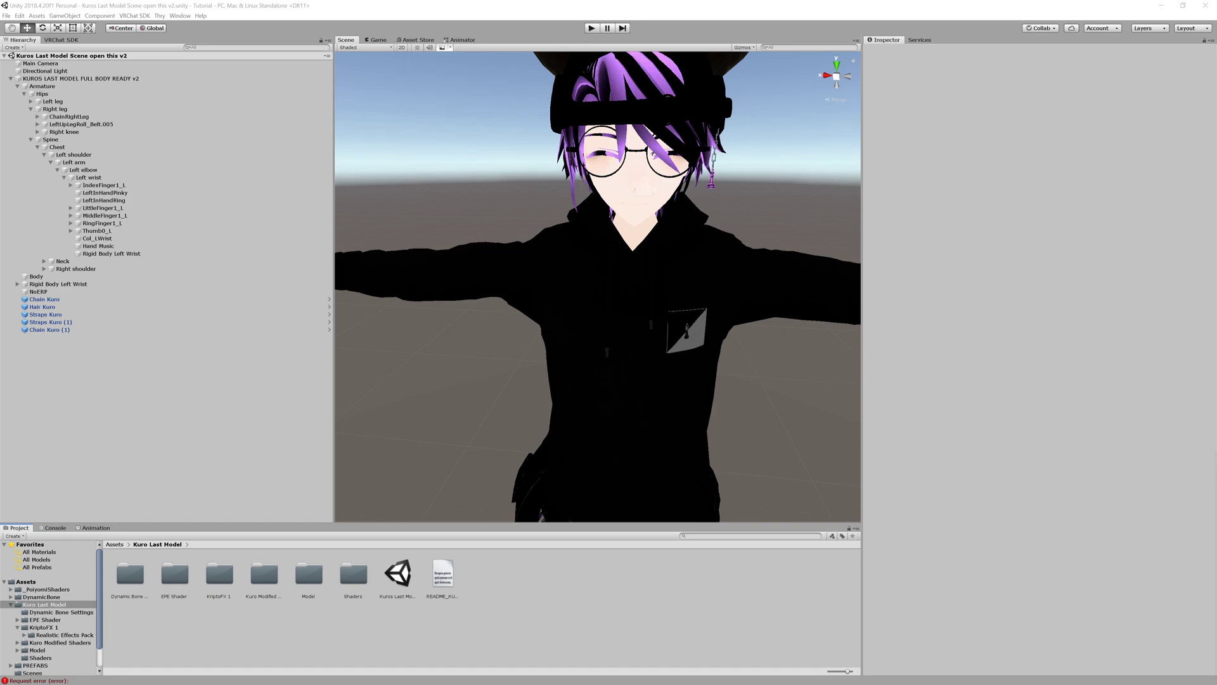
In File Explorer, paste the copied Sub Zero Mask folder into Documents > Tutorial > Assets.
{"action": "left_click_drag", "start_coordinate": [1216, 539], "coordinate": [324, 163]}
{"action": "left_click", "coordinate": [257, 441]}
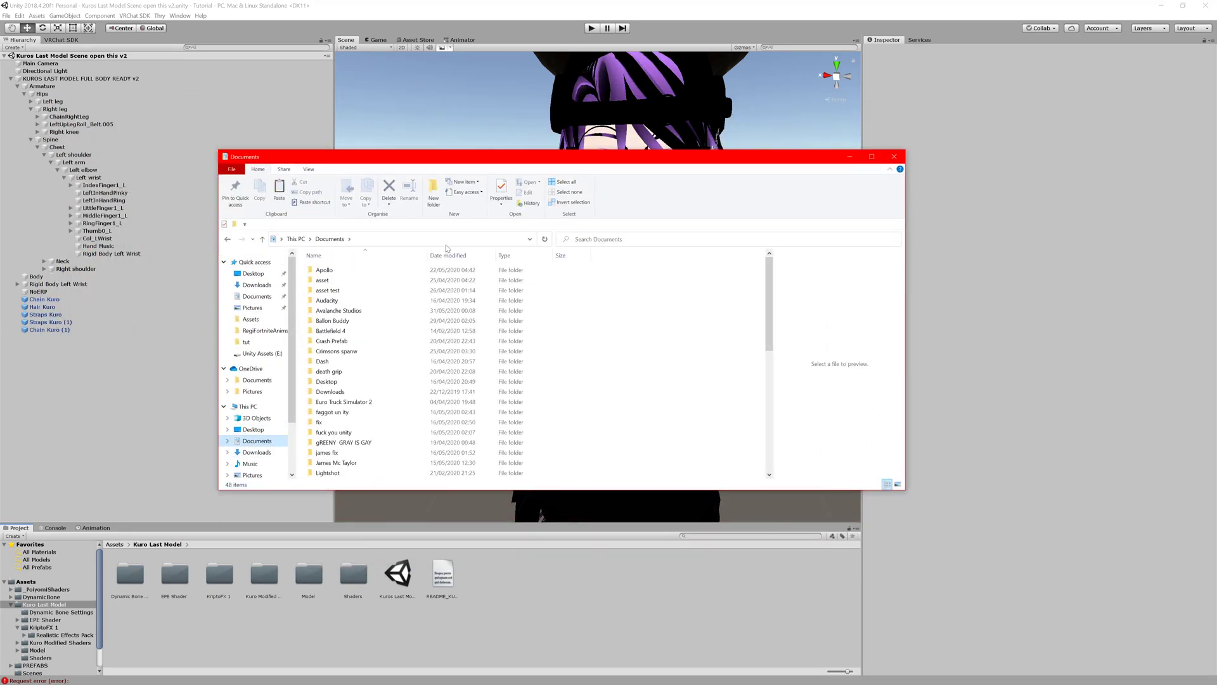
{"action": "scroll", "coordinate": [323, 412], "scroll_direction": "down", "scroll_amount": 3}
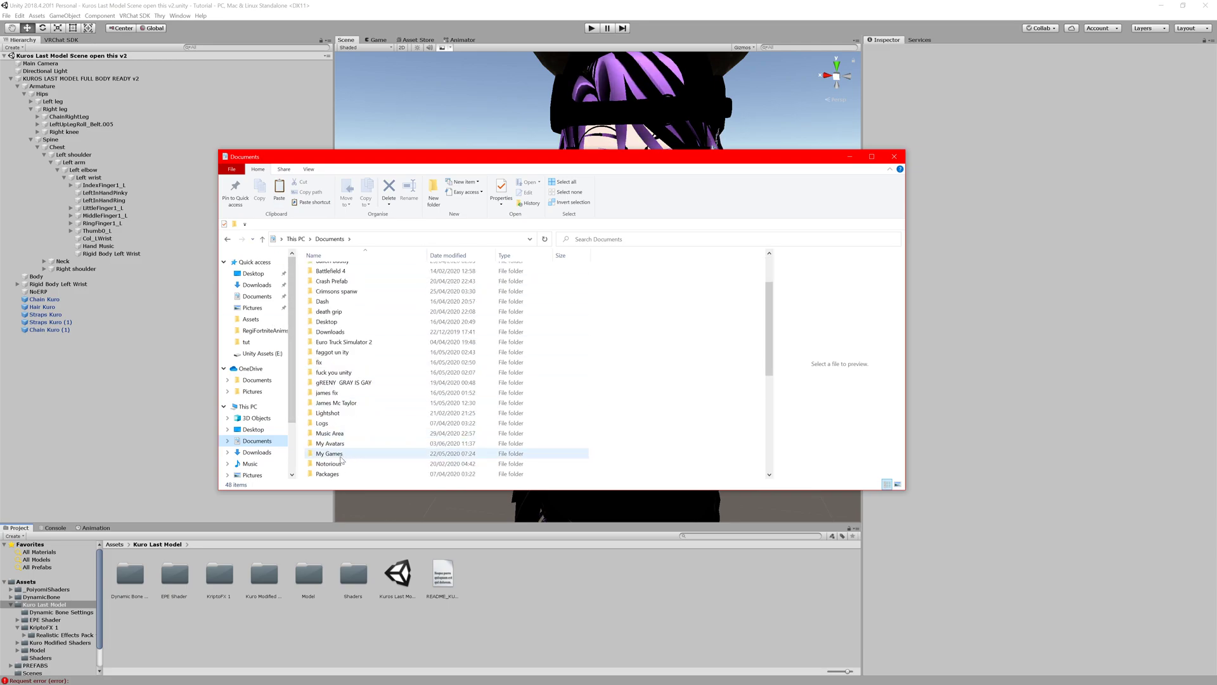
{"action": "scroll", "coordinate": [341, 459], "scroll_direction": "down", "scroll_amount": 3}
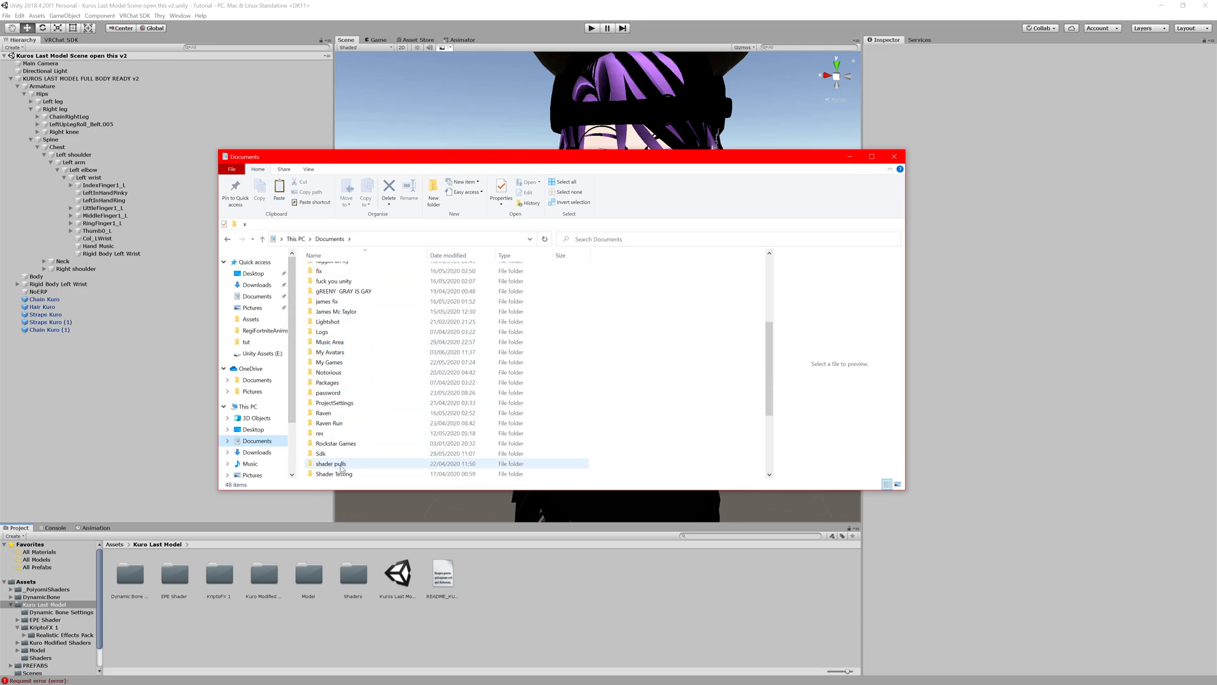
{"action": "scroll", "coordinate": [341, 468], "scroll_direction": "down", "scroll_amount": 1}
{"action": "double_click", "coordinate": [342, 463]}
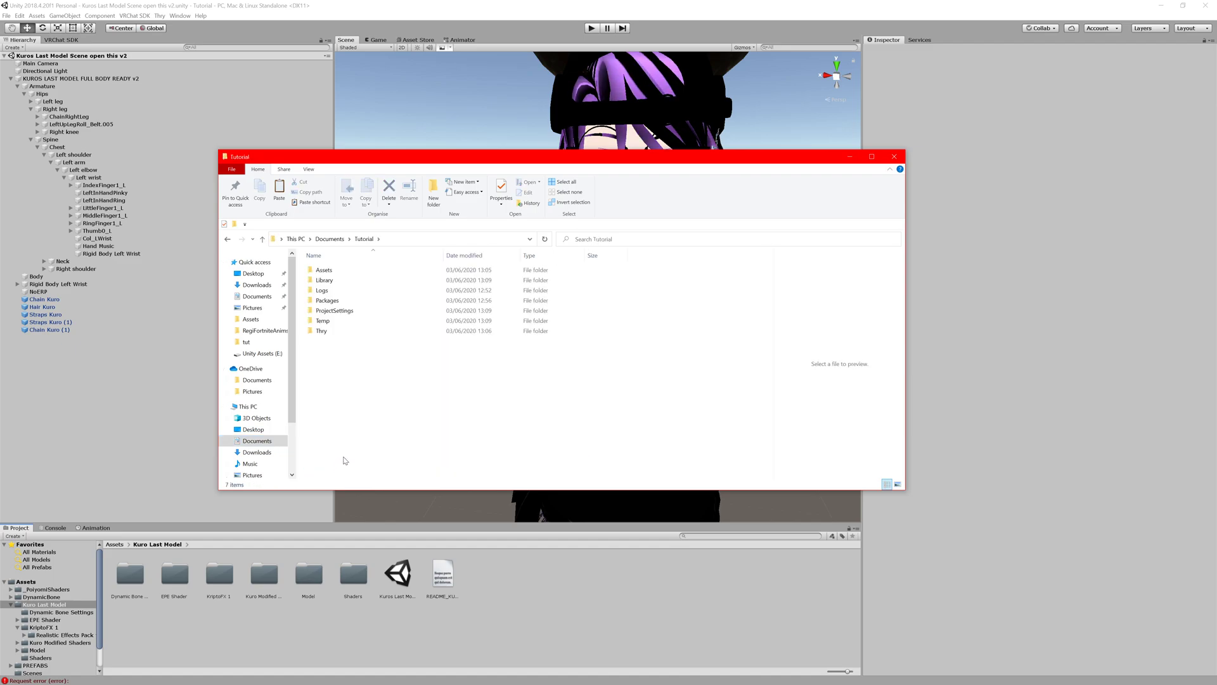
{"action": "left_click", "coordinate": [338, 270]}
{"action": "double_click", "coordinate": [338, 270]}
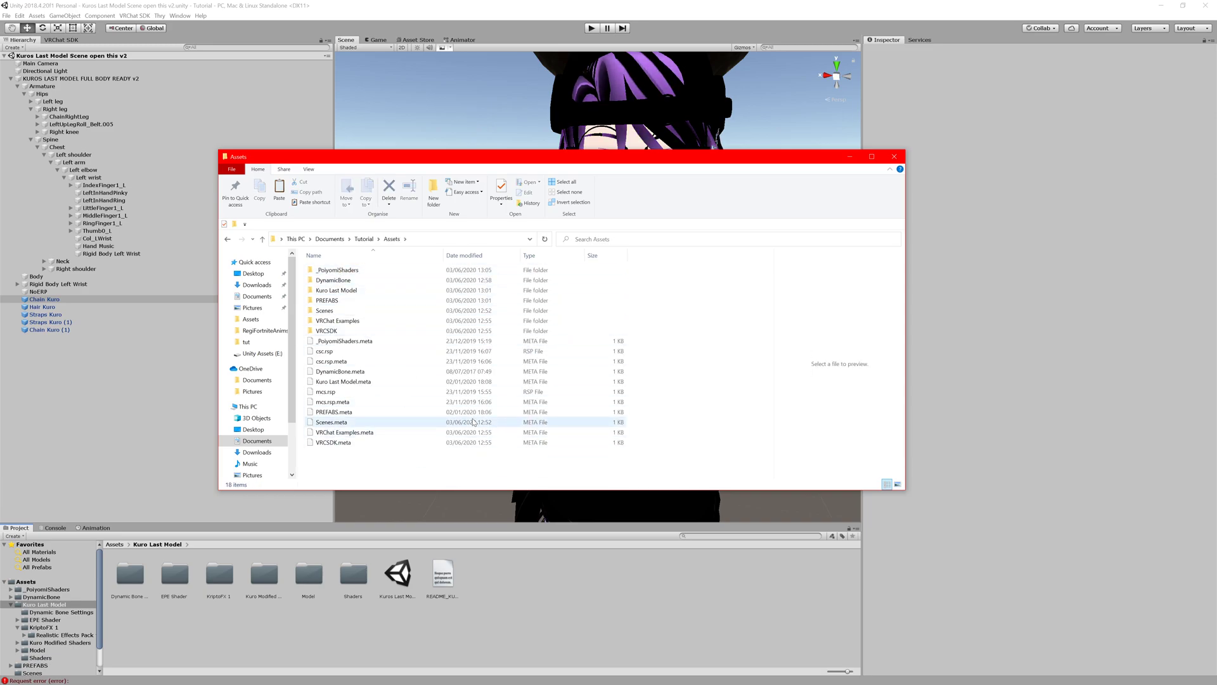
{"action": "right_click", "coordinate": [387, 469]}
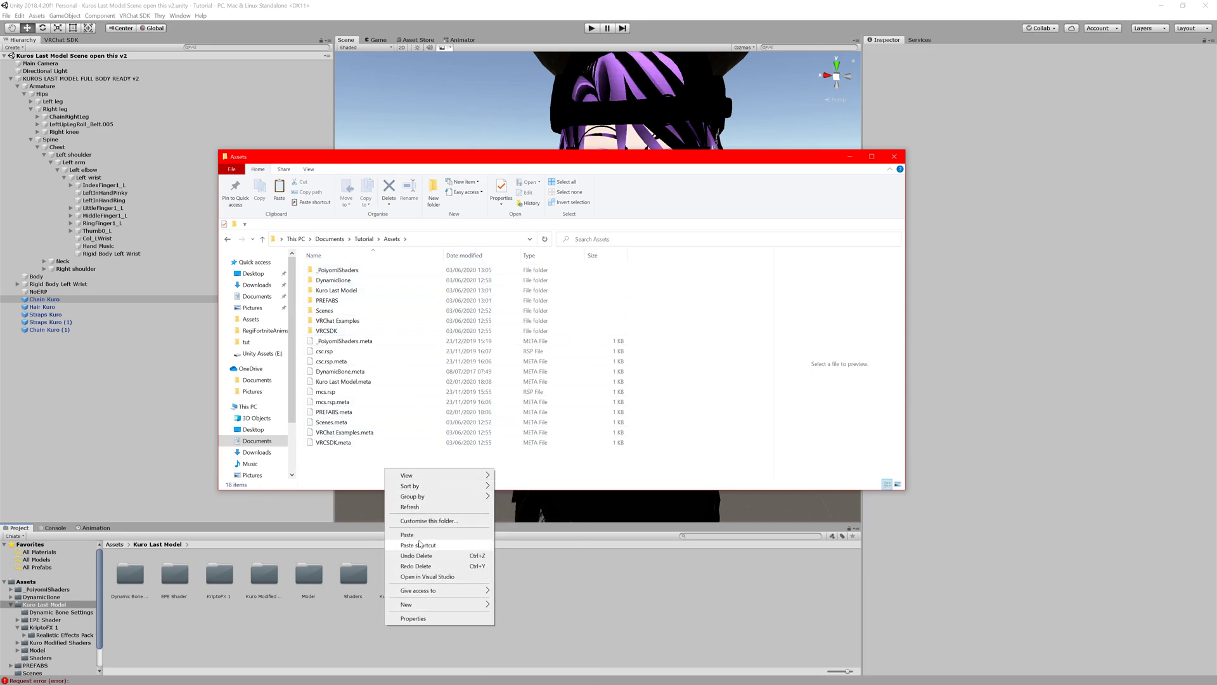
{"action": "left_click", "coordinate": [409, 534]}
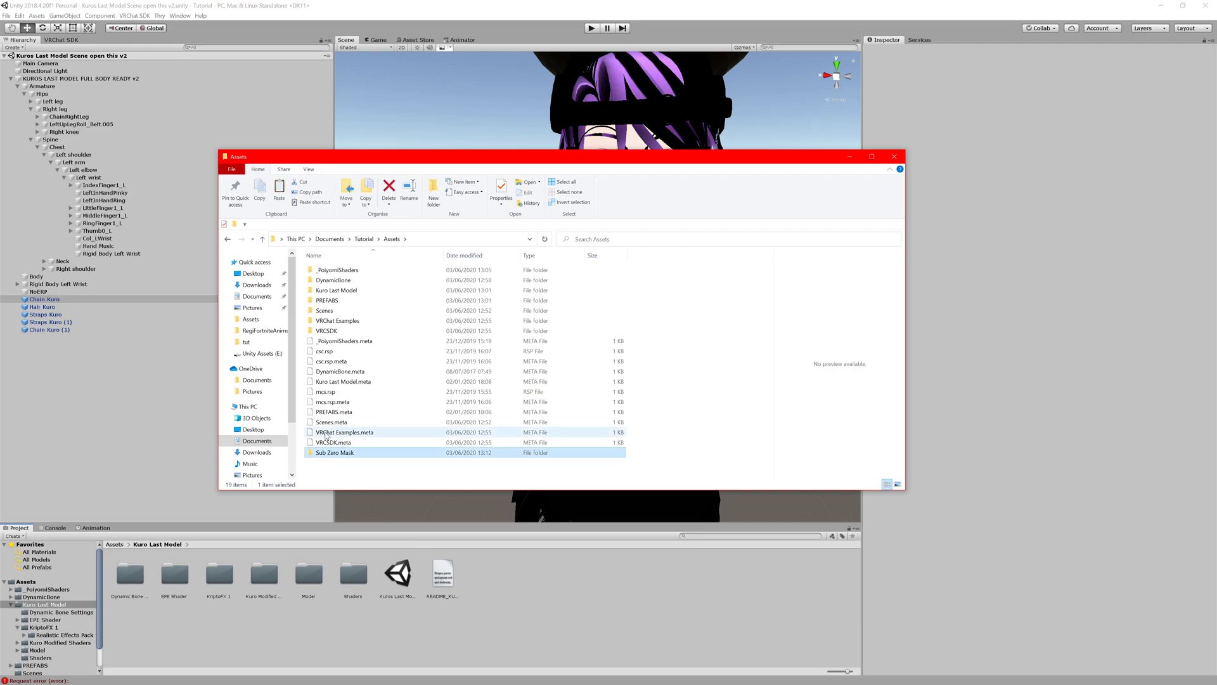
Check the pasted Sub Zero Mask folder's files, then return to Unity and open that folder in the project's Assets.
{"action": "double_click", "coordinate": [366, 456]}
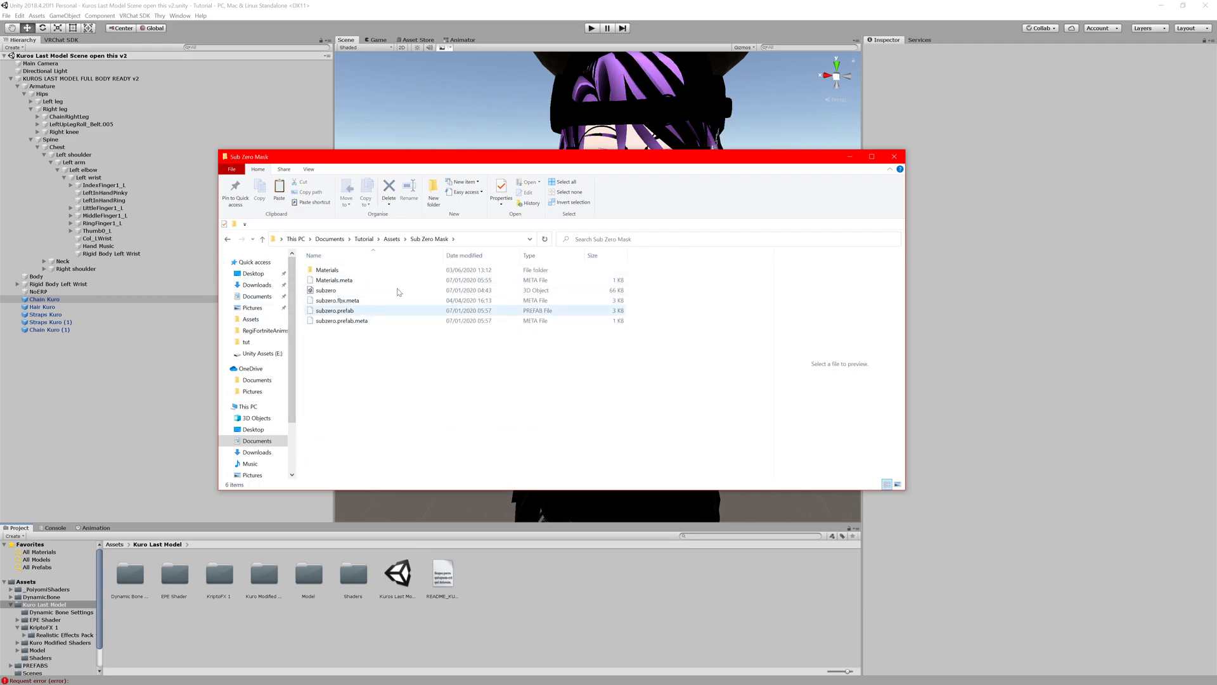
{"action": "left_click", "coordinate": [850, 156]}
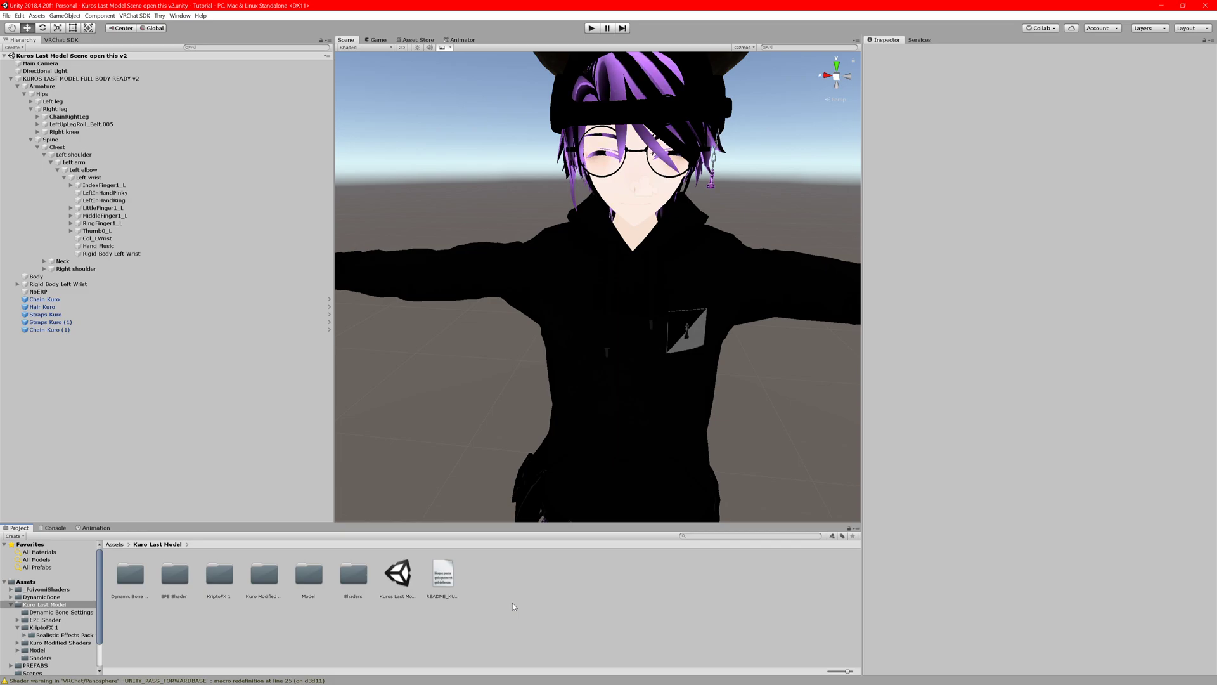
{"action": "left_click", "coordinate": [117, 545]}
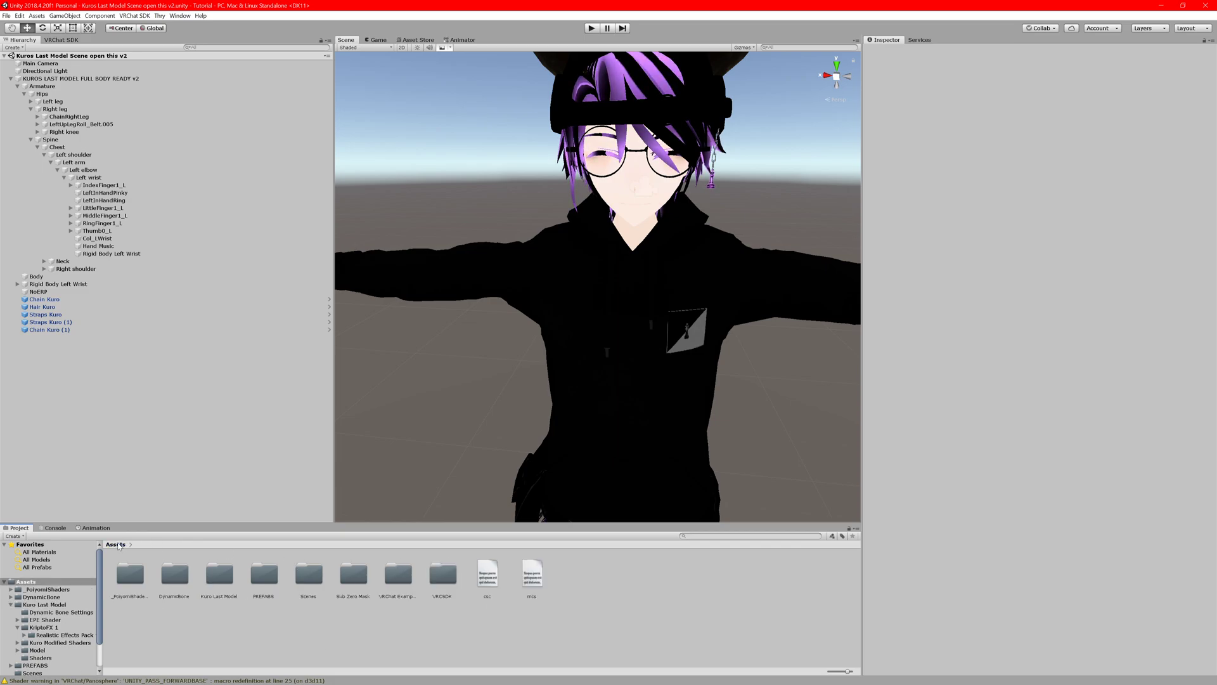
{"action": "double_click", "coordinate": [353, 577]}
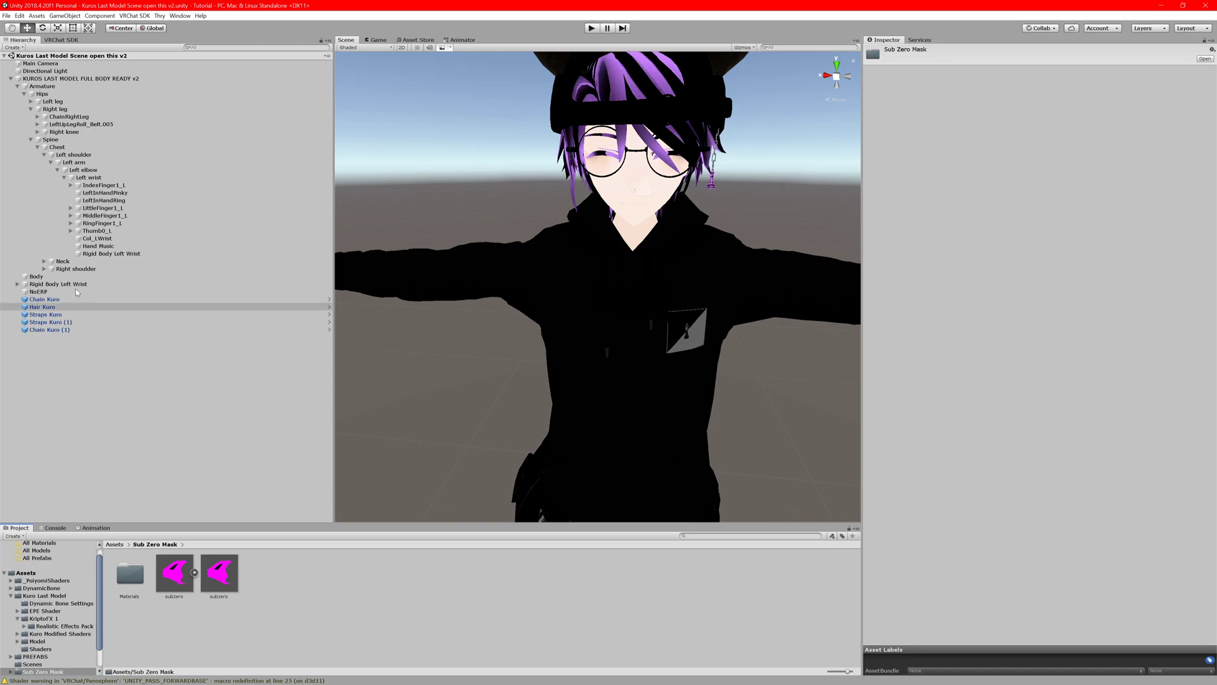
Collapse the Armature hierarchy so only the avatar root's direct children are listed.
{"action": "left_click", "coordinate": [30, 140]}
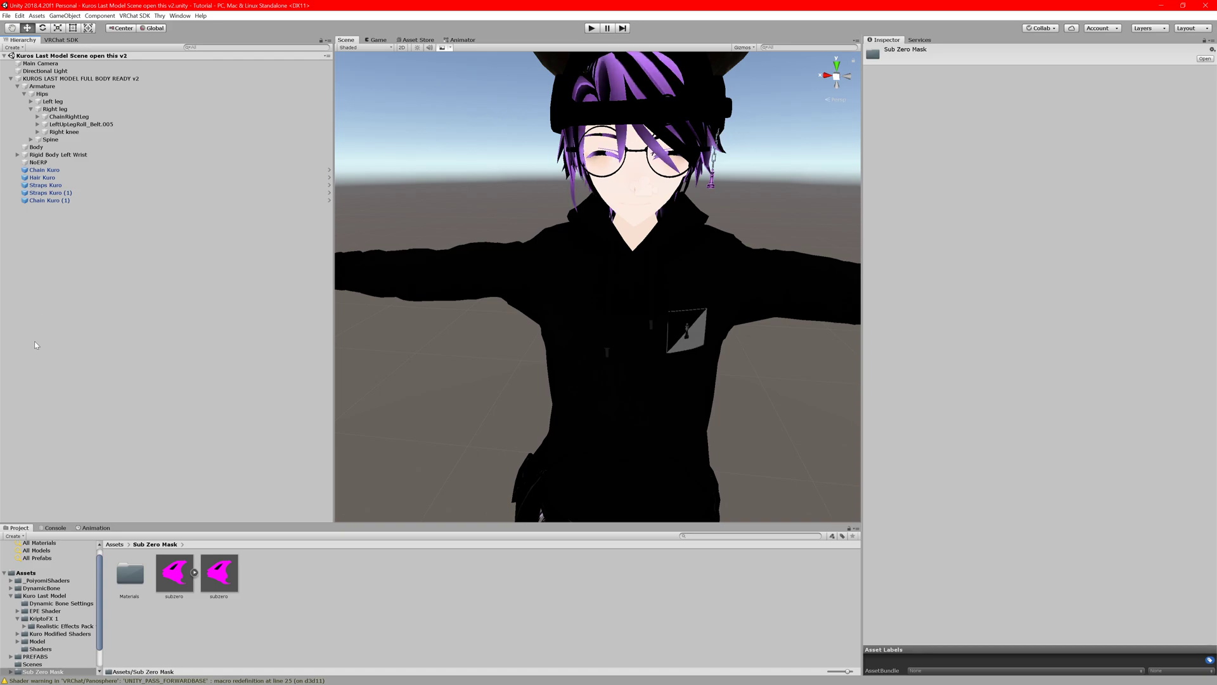
{"action": "left_click", "coordinate": [31, 139]}
{"action": "left_click", "coordinate": [17, 86]}
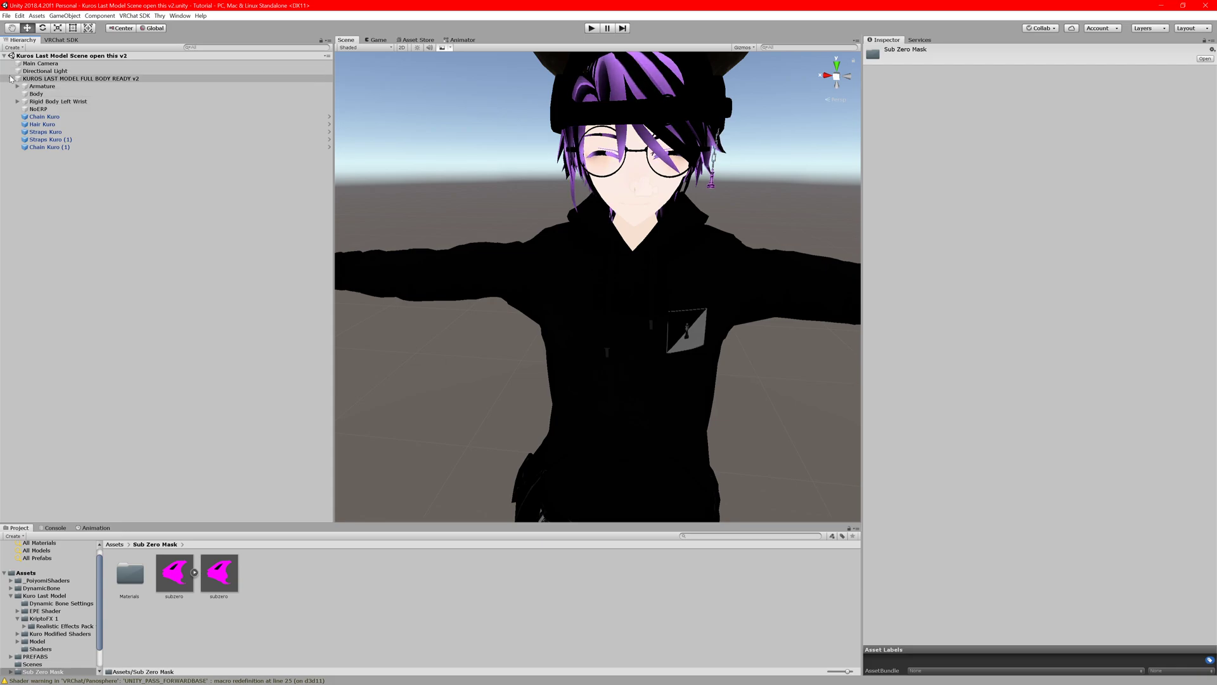
{"action": "left_click", "coordinate": [10, 79]}
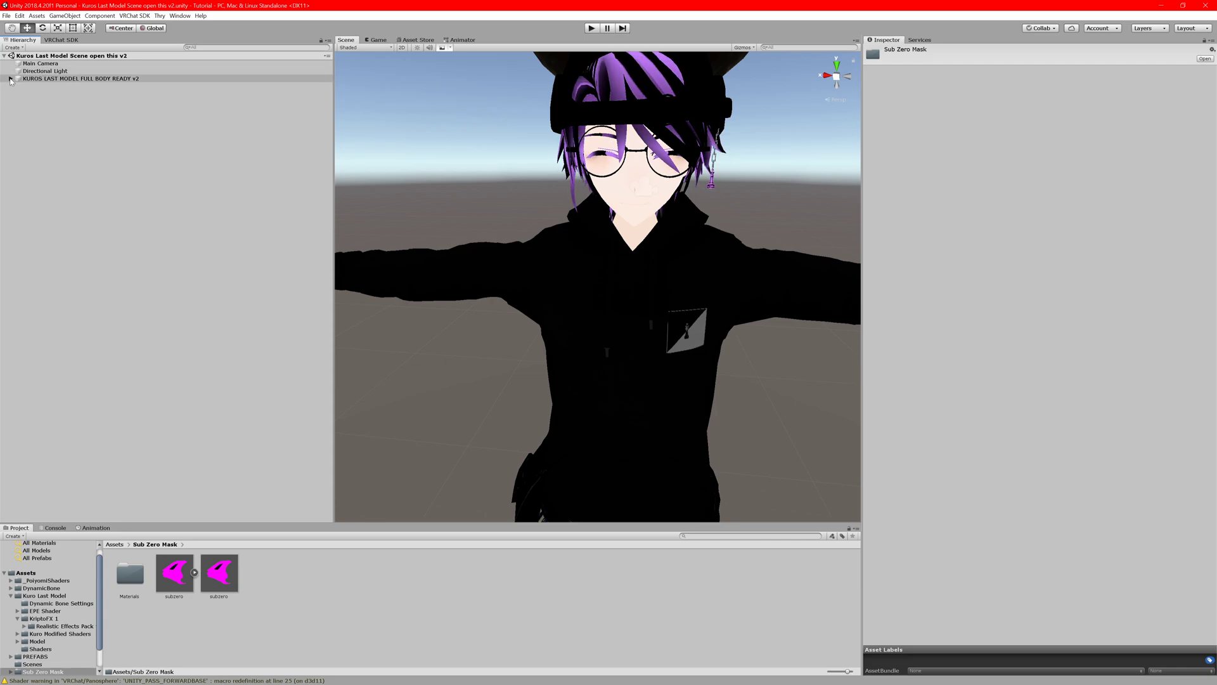
{"action": "left_click", "coordinate": [10, 79]}
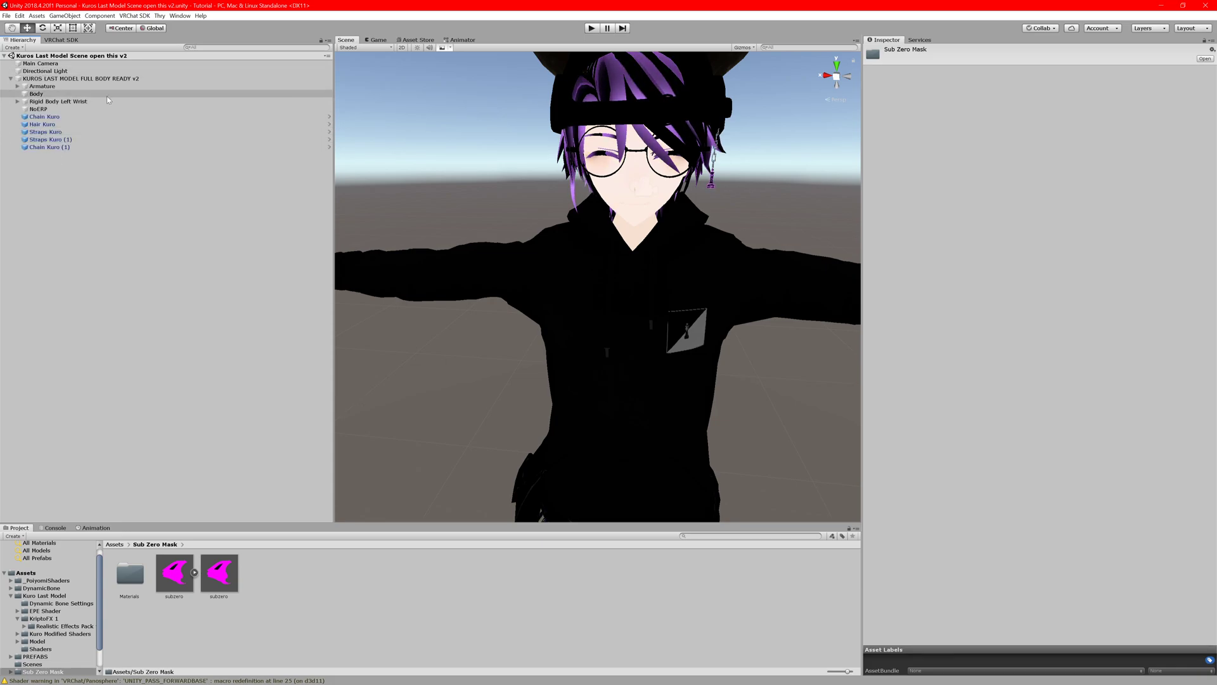
Expand the avatar's Armature through Hips to the Spine bone, collapsing the Right leg branch.
{"action": "left_click", "coordinate": [18, 86]}
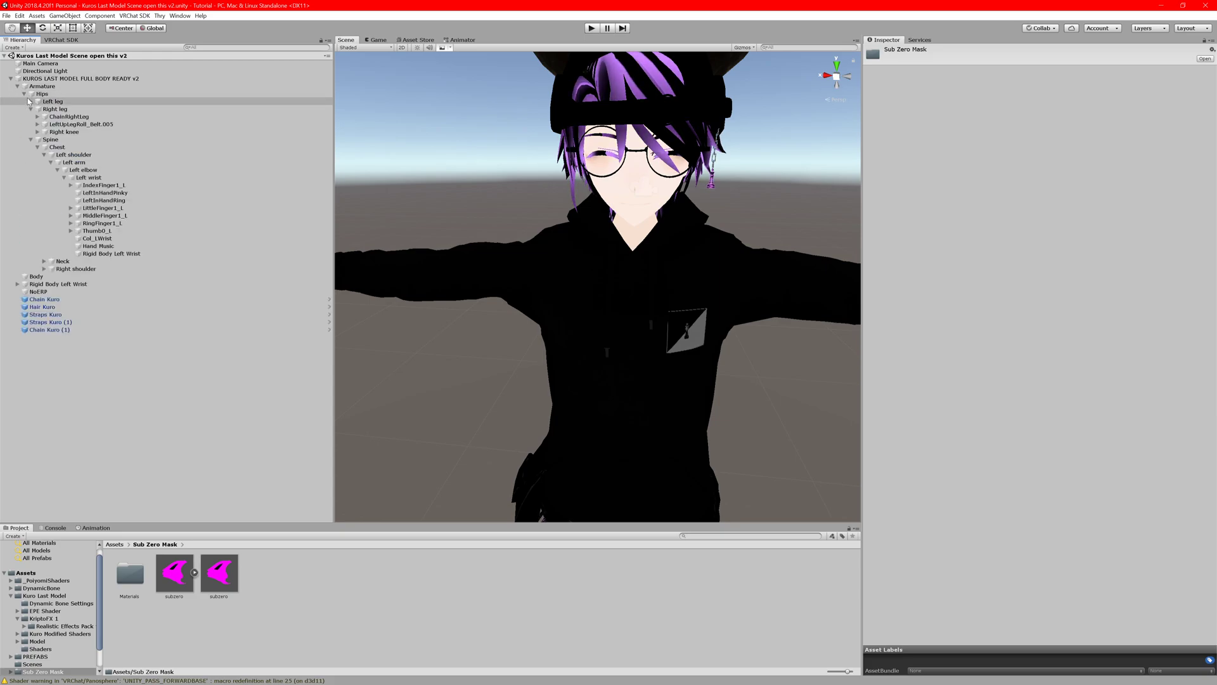
{"action": "left_click", "coordinate": [31, 109]}
{"action": "left_click", "coordinate": [36, 118]}
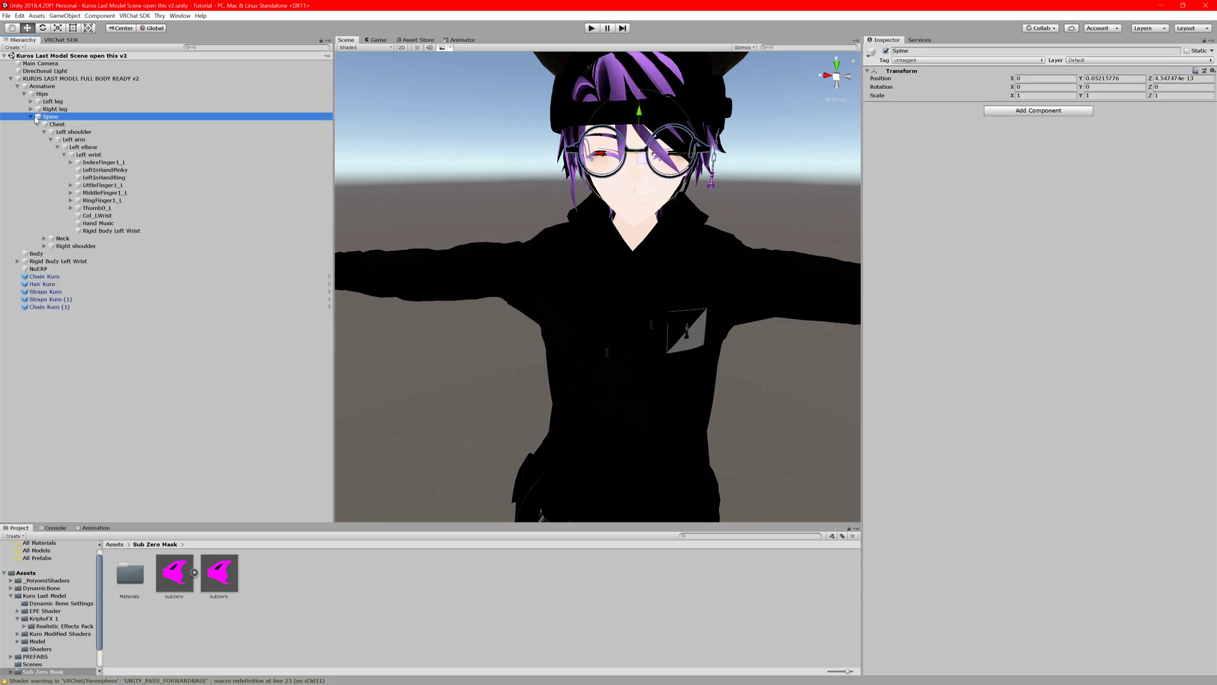
{"action": "left_click", "coordinate": [31, 117]}
{"action": "left_click", "coordinate": [23, 95]}
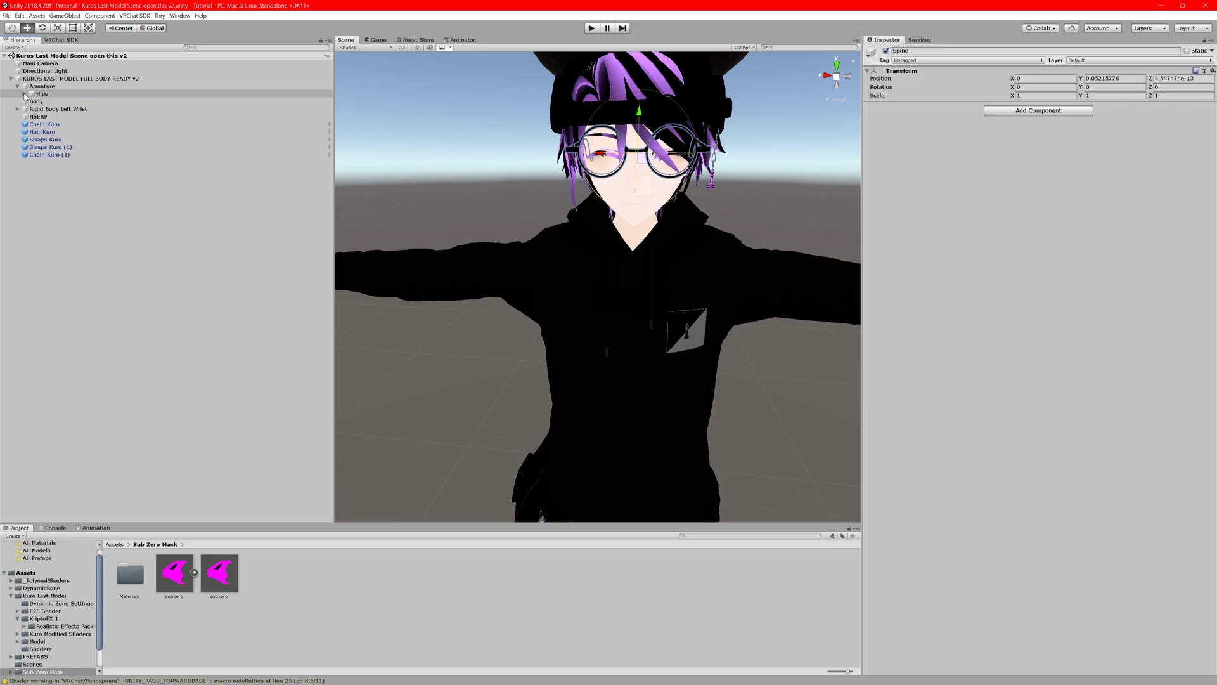
{"action": "left_click", "coordinate": [24, 93]}
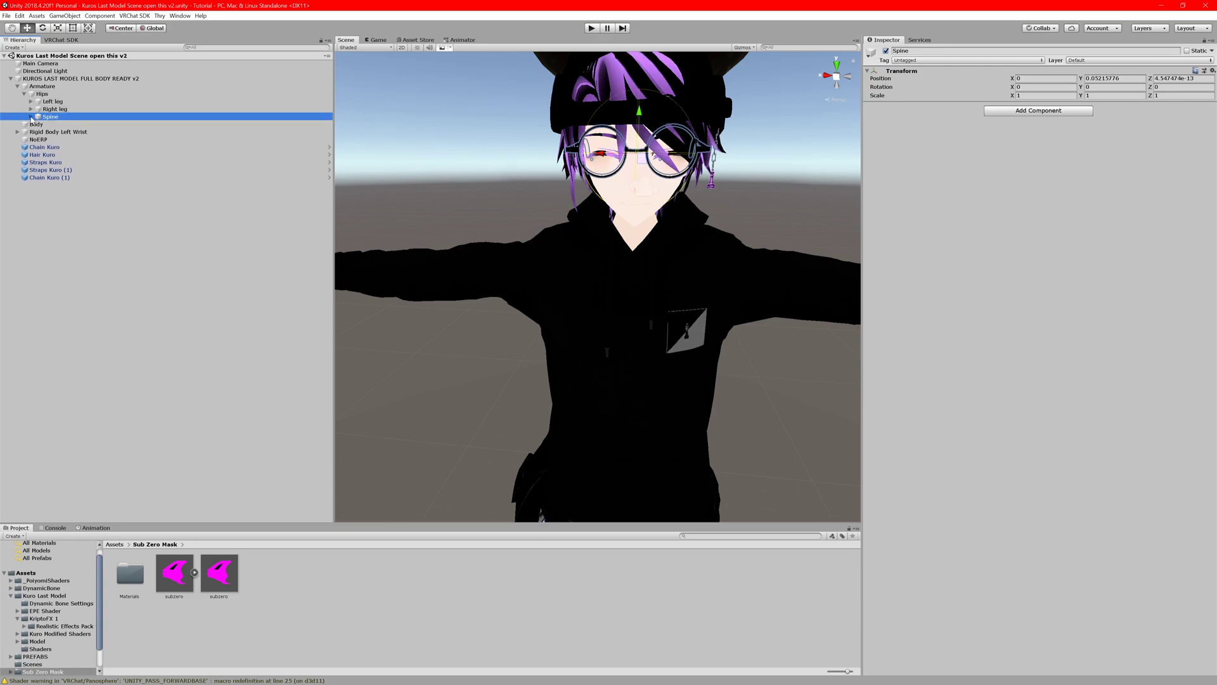
{"action": "left_click", "coordinate": [30, 117]}
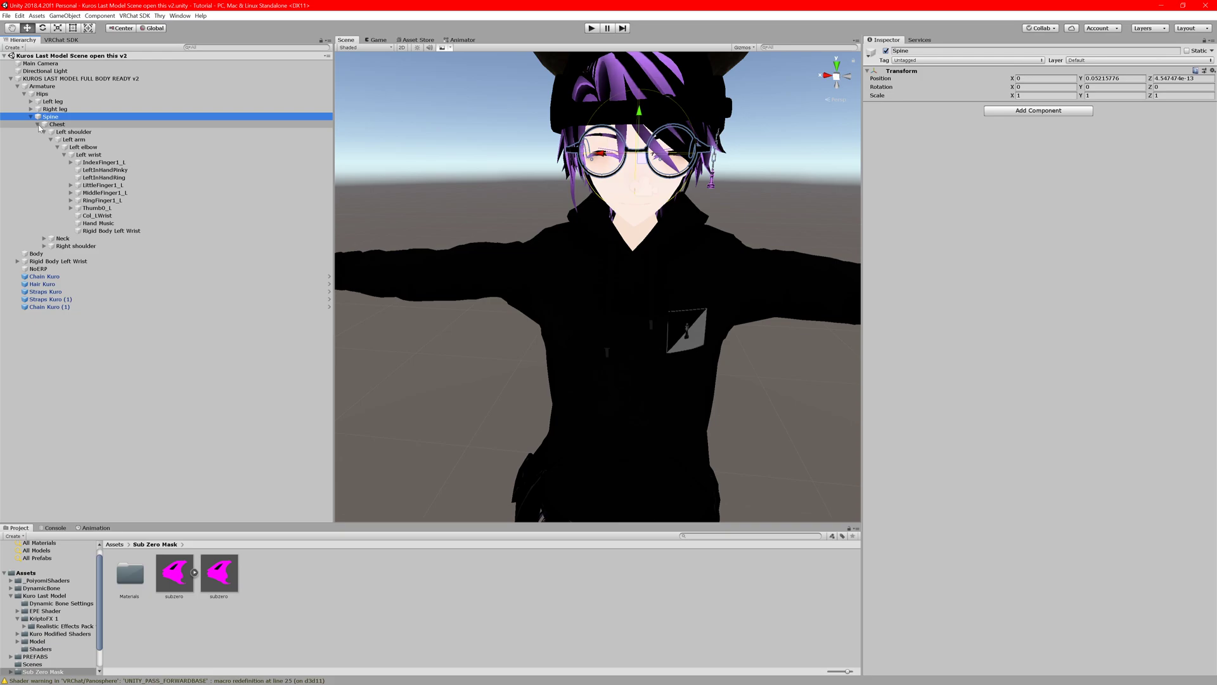
Expand Chest and Neck to reach the Head bone and add the subzero mask model as its child.
{"action": "left_click", "coordinate": [38, 125]}
{"action": "left_click", "coordinate": [38, 125]}
{"action": "left_click", "coordinate": [64, 154]}
{"action": "left_click", "coordinate": [45, 163]}
{"action": "left_click", "coordinate": [51, 170]}
{"action": "left_click", "coordinate": [53, 171]}
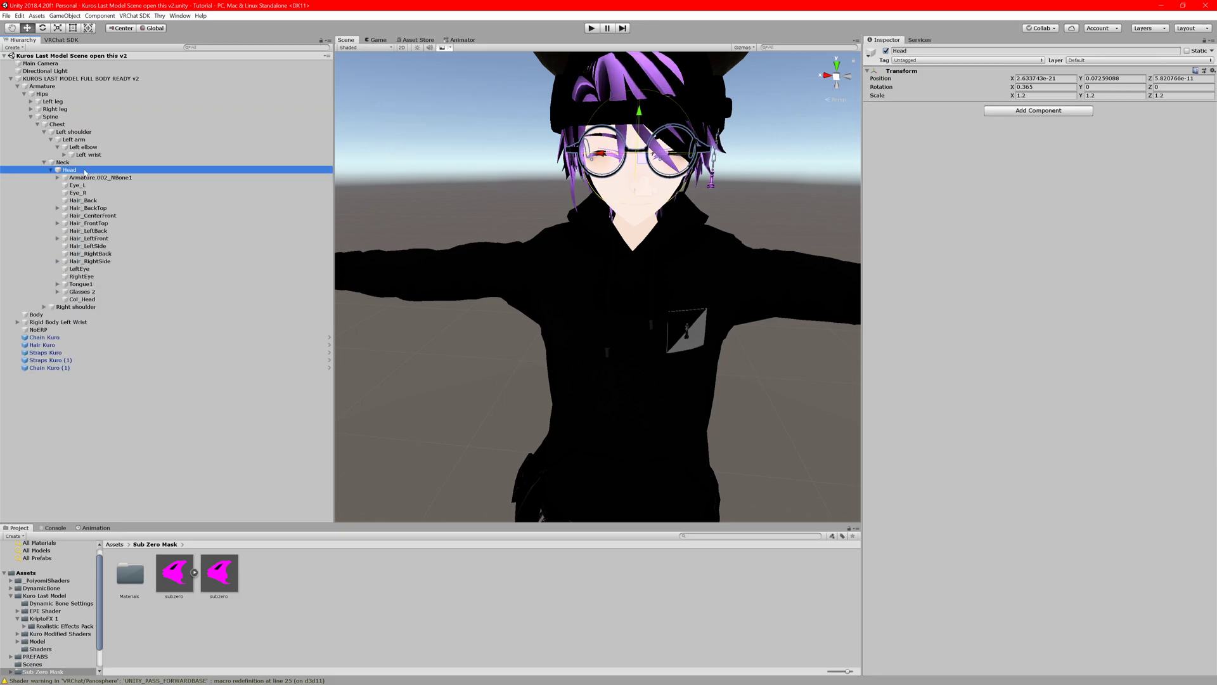
{"action": "left_click_drag", "start_coordinate": [219, 573], "coordinate": [83, 173]}
{"action": "scroll", "coordinate": [656, 103], "scroll_direction": "down", "scroll_amount": 5}
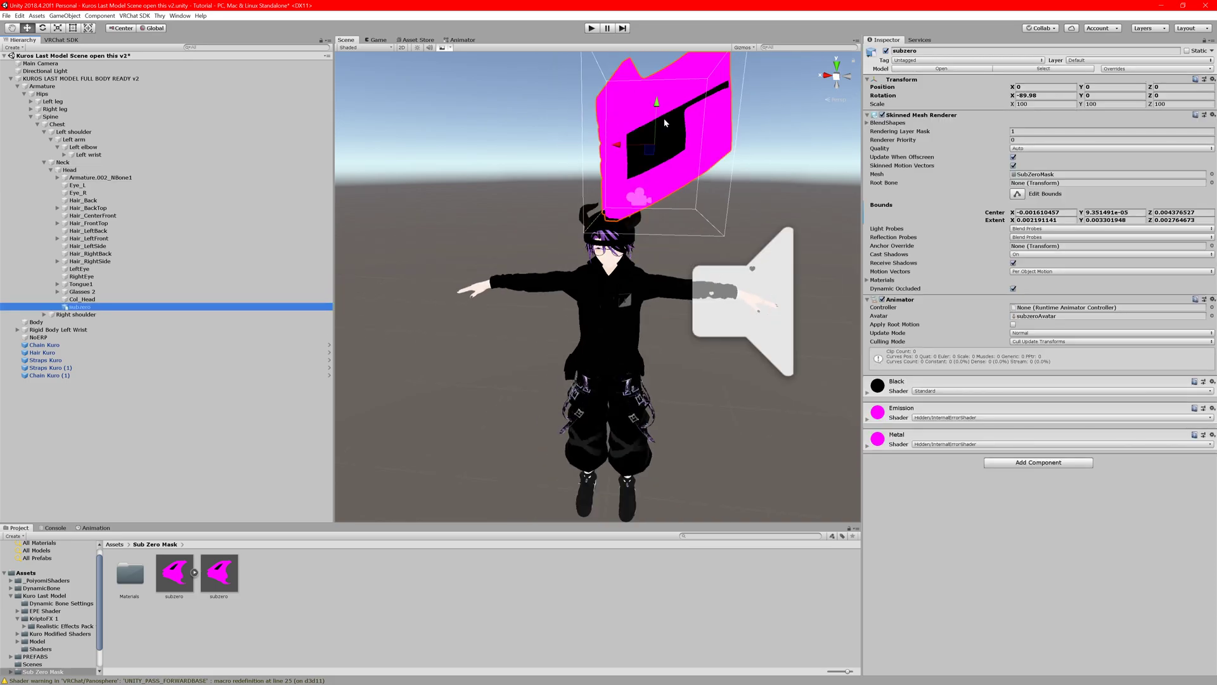
Set the shader of the mask's Emission material to .poiyomi/Toon/Advanced/Opaque.
{"action": "left_click", "coordinate": [937, 413]}
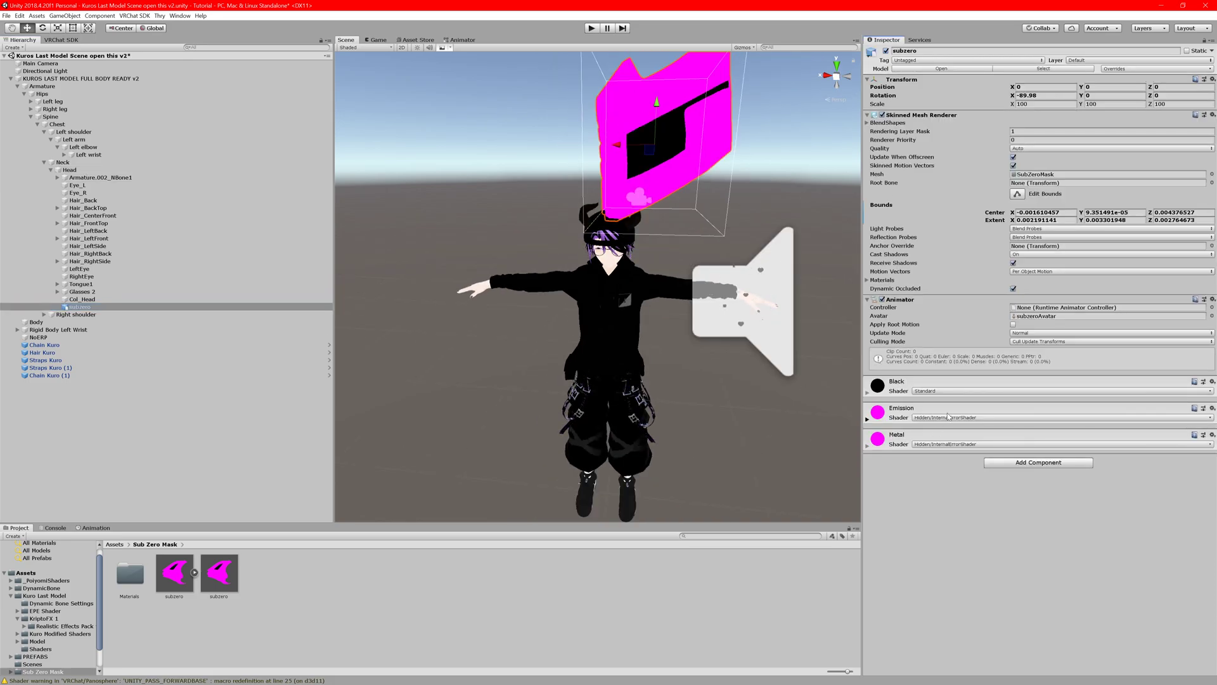
{"action": "left_click", "coordinate": [957, 417]}
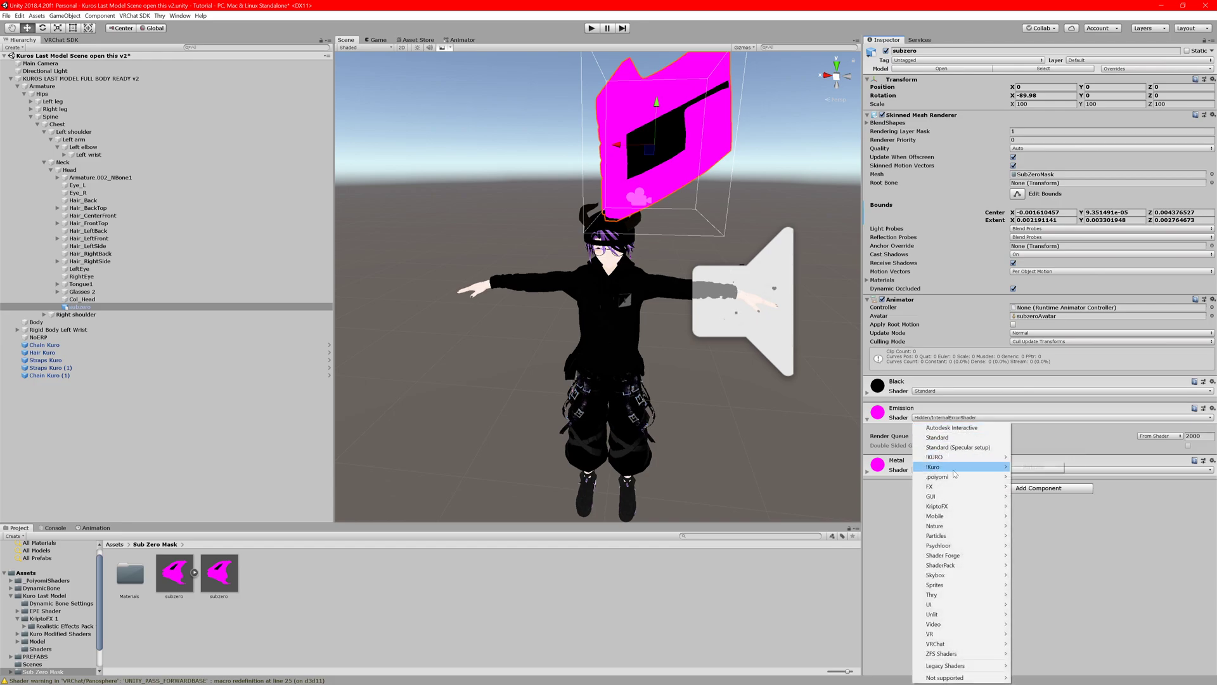
{"action": "mouse_move", "coordinate": [963, 476]}
{"action": "mouse_move", "coordinate": [1027, 477]}
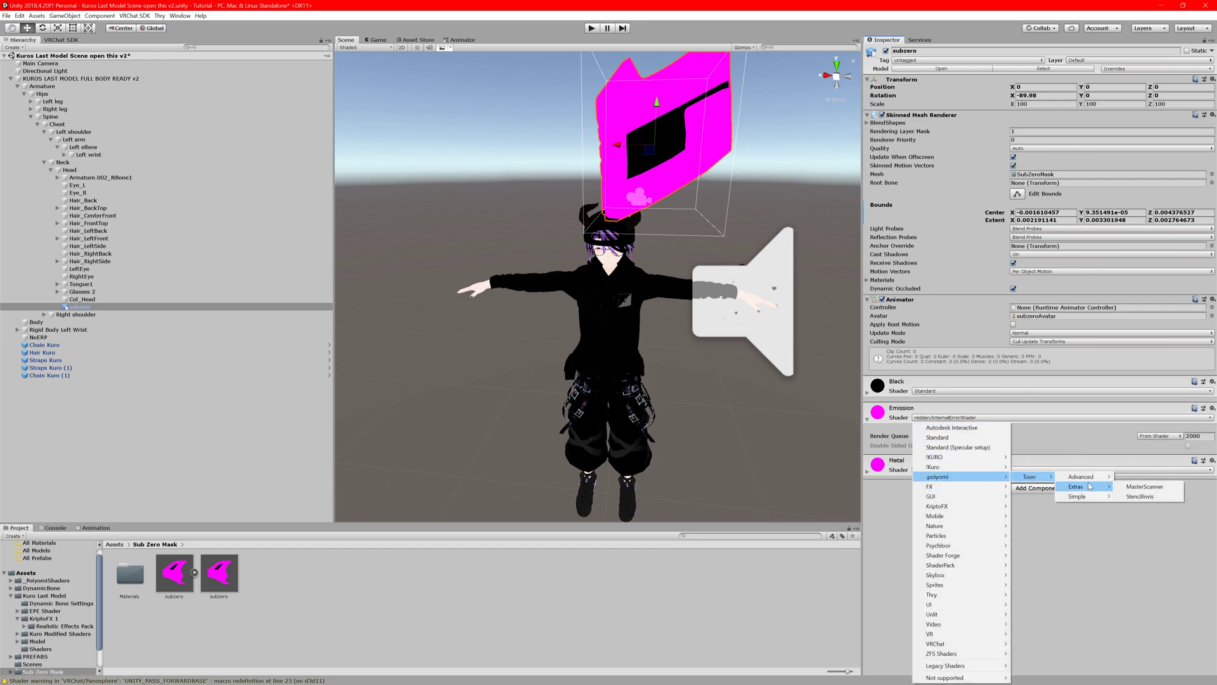
{"action": "mouse_move", "coordinate": [1081, 476]}
{"action": "left_click", "coordinate": [1129, 487]}
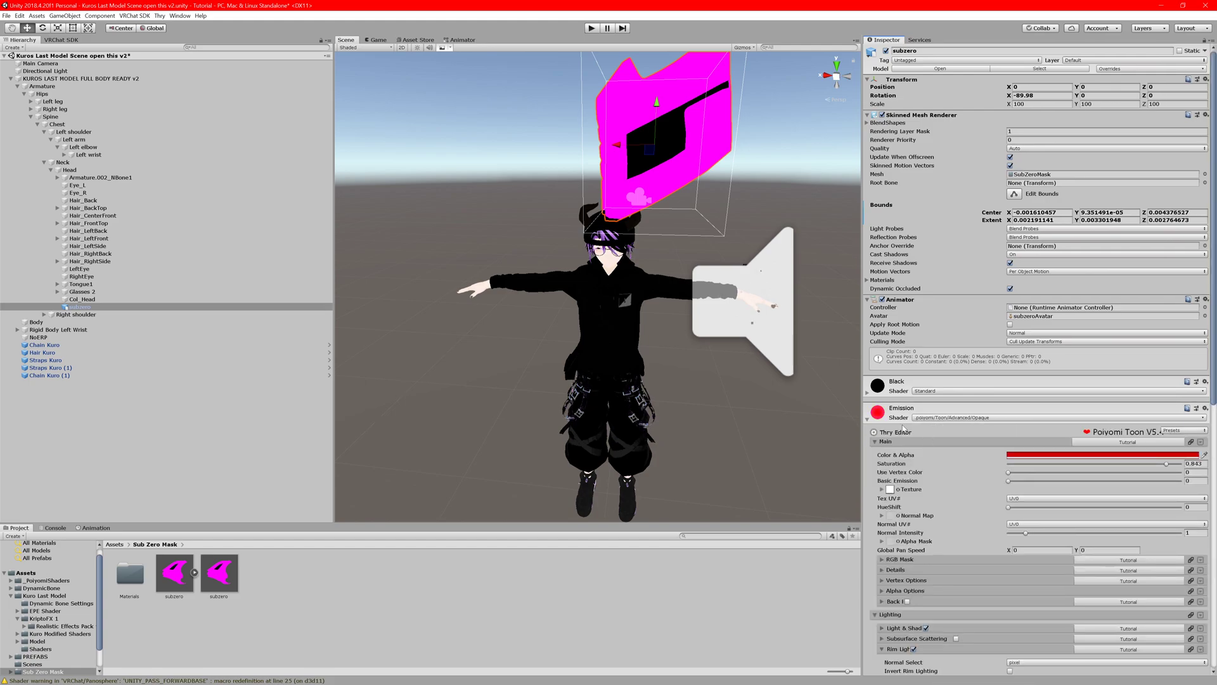
Collapse the Emission material's settings and set the Metal material's shader to .poiyomi/Toon/Advanced/Opaque.
{"action": "left_click", "coordinate": [945, 444]}
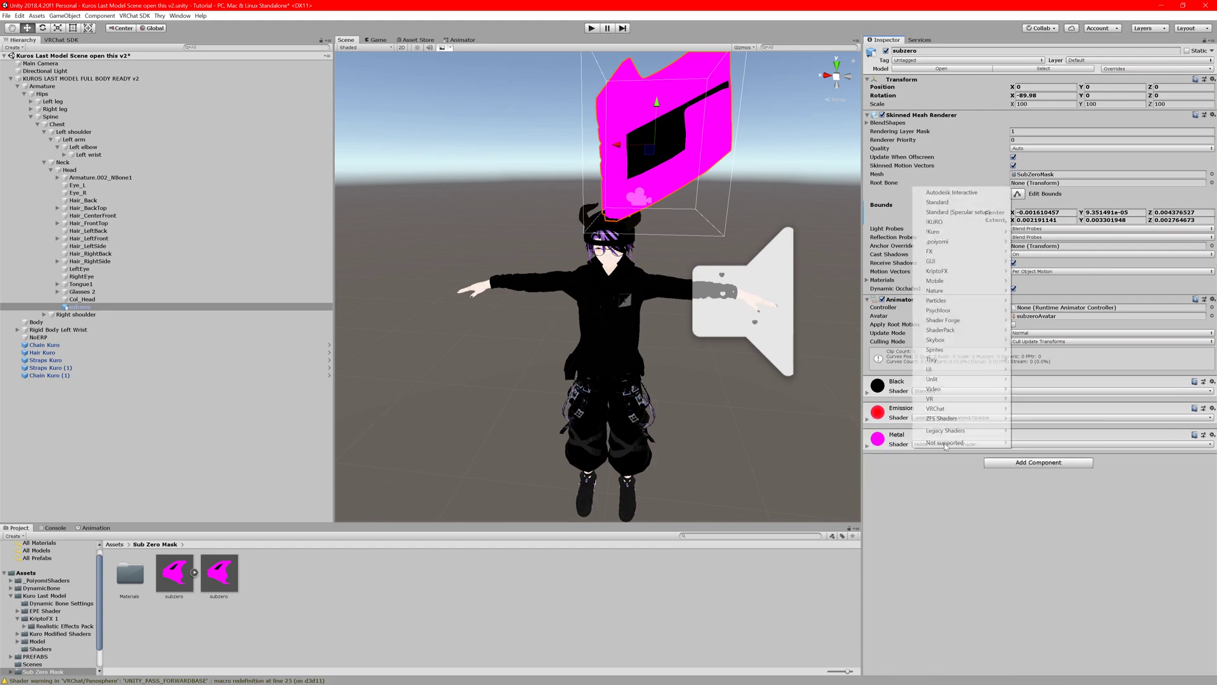
{"action": "left_click", "coordinate": [940, 454]}
{"action": "left_click", "coordinate": [940, 445]}
{"action": "mouse_move", "coordinate": [951, 443]}
{"action": "mouse_move", "coordinate": [1027, 452]}
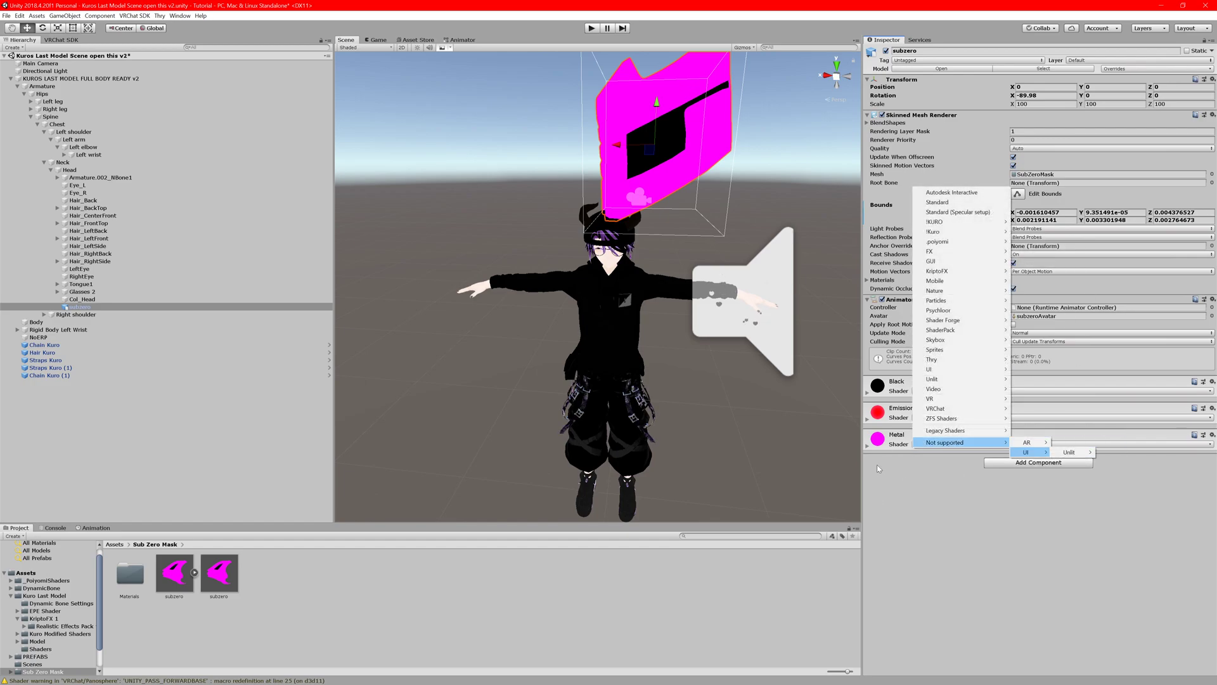
{"action": "left_click", "coordinate": [877, 465]}
{"action": "left_click", "coordinate": [942, 444]}
{"action": "mouse_move", "coordinate": [946, 244]}
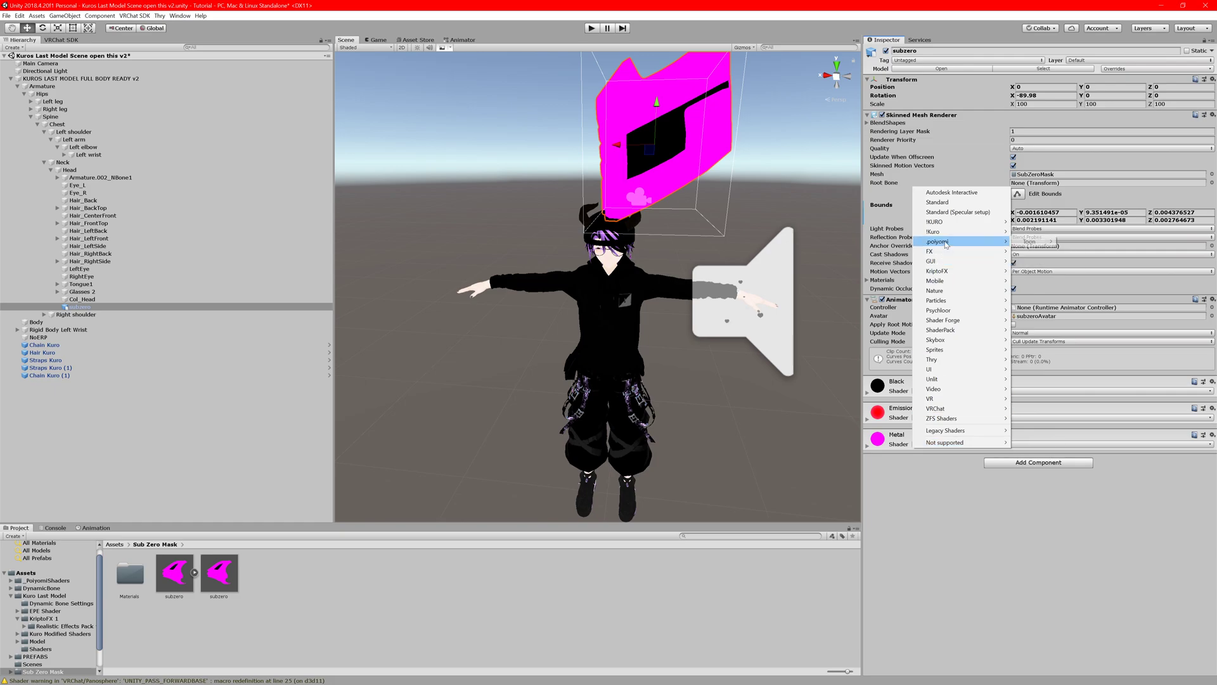
{"action": "mouse_move", "coordinate": [1029, 242]}
{"action": "mouse_move", "coordinate": [1084, 247]}
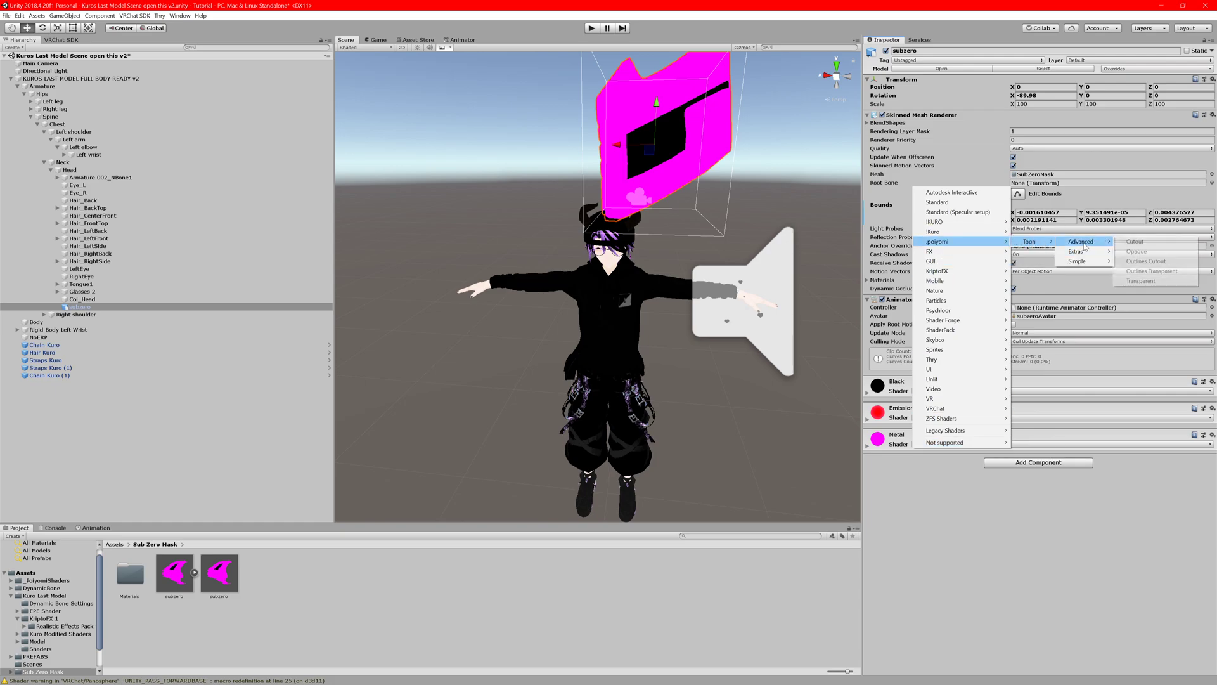
{"action": "left_click", "coordinate": [1137, 251]}
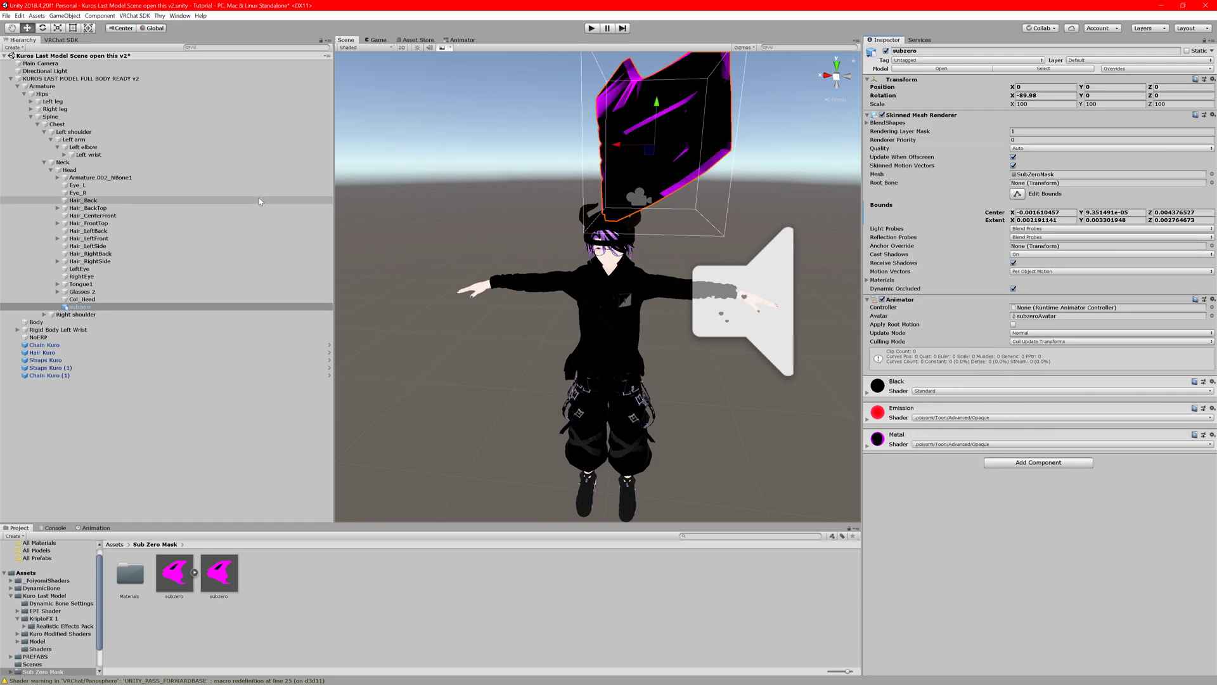
Select the subzero mask in the scene and move it along X to about 0.086.
{"action": "mouse_move", "coordinate": [566, 135]}
{"action": "middle_mouse_down"}
{"action": "mouse_move", "coordinate": [629, 159]}
{"action": "mouse_move", "coordinate": [583, 148]}
{"action": "middle_mouse_up"}
{"action": "scroll", "coordinate": [642, 163], "scroll_direction": "up", "scroll_amount": 3}
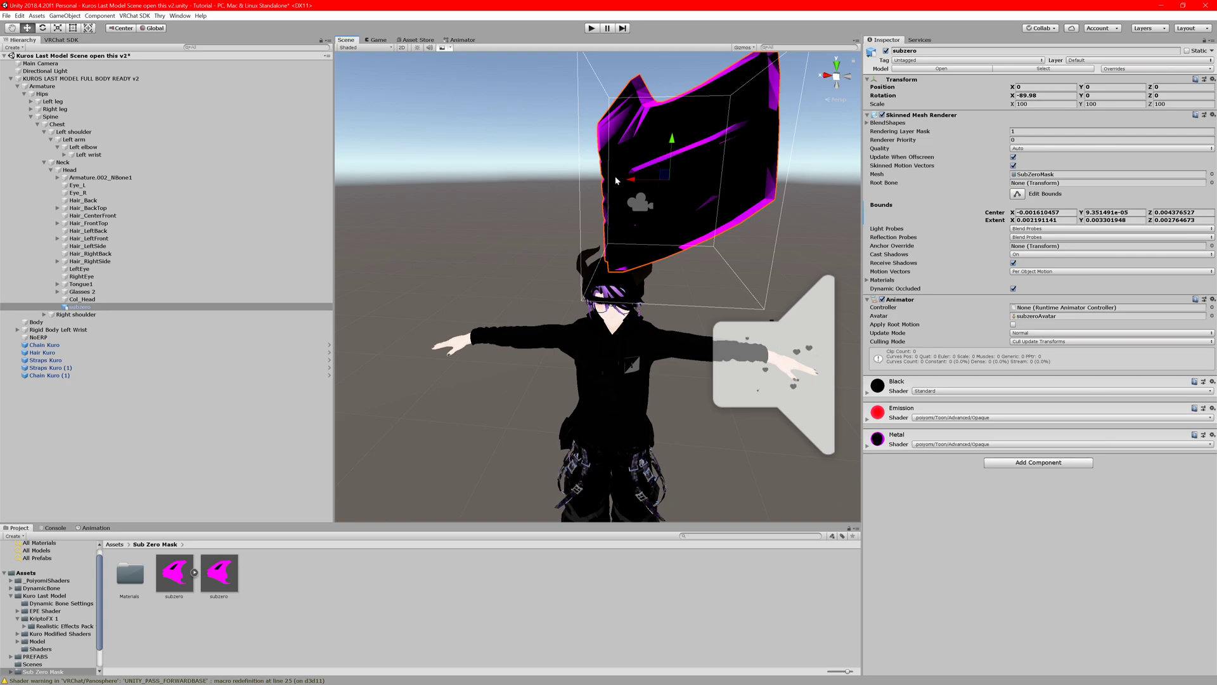
{"action": "left_click", "coordinate": [79, 307]}
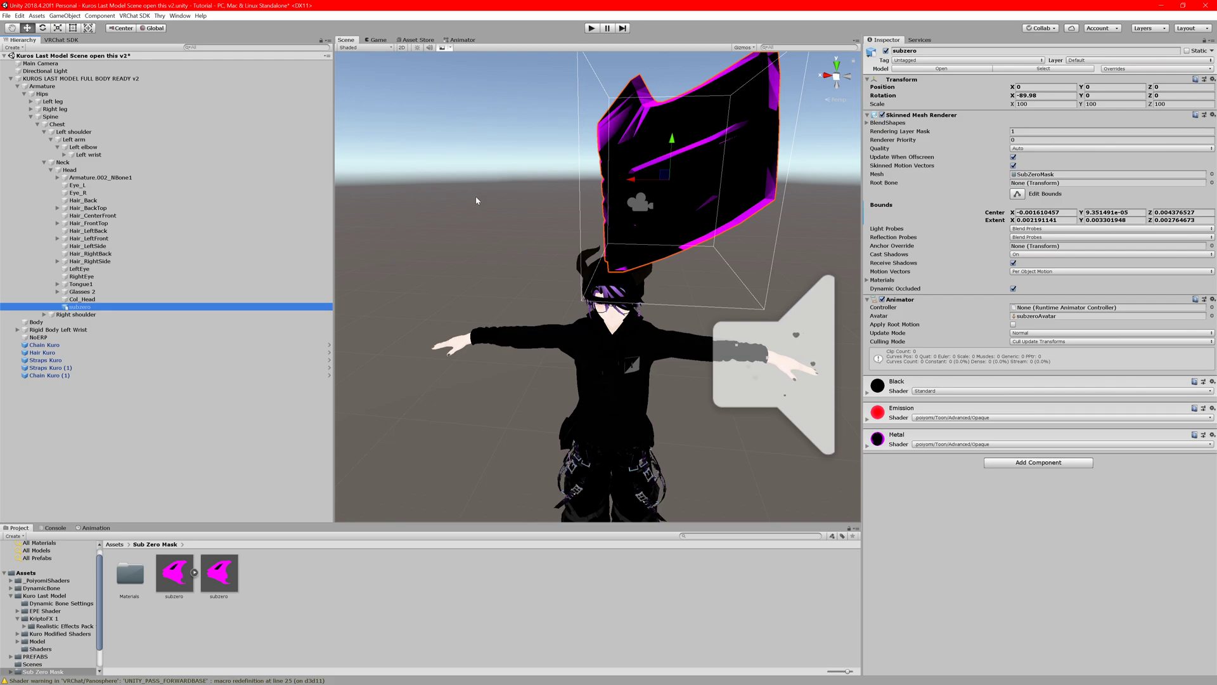
{"action": "mouse_move", "coordinate": [637, 183]}
{"action": "left_mouse_down"}
{"action": "mouse_move", "coordinate": [595, 183]}
{"action": "mouse_move", "coordinate": [616, 183]}
{"action": "left_mouse_up"}
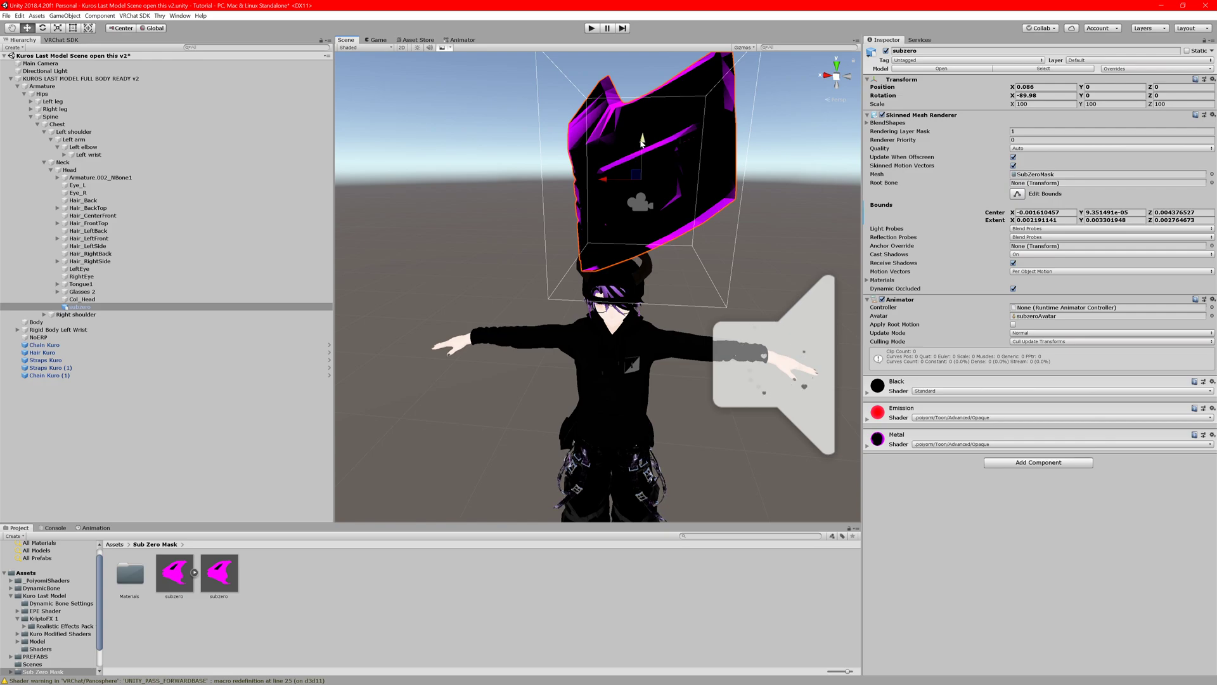
{"action": "key", "text": "e"}
{"action": "left_click_drag", "start_coordinate": [642, 158], "coordinate": [638, 131]}
{"action": "key", "text": "ctrl+z"}
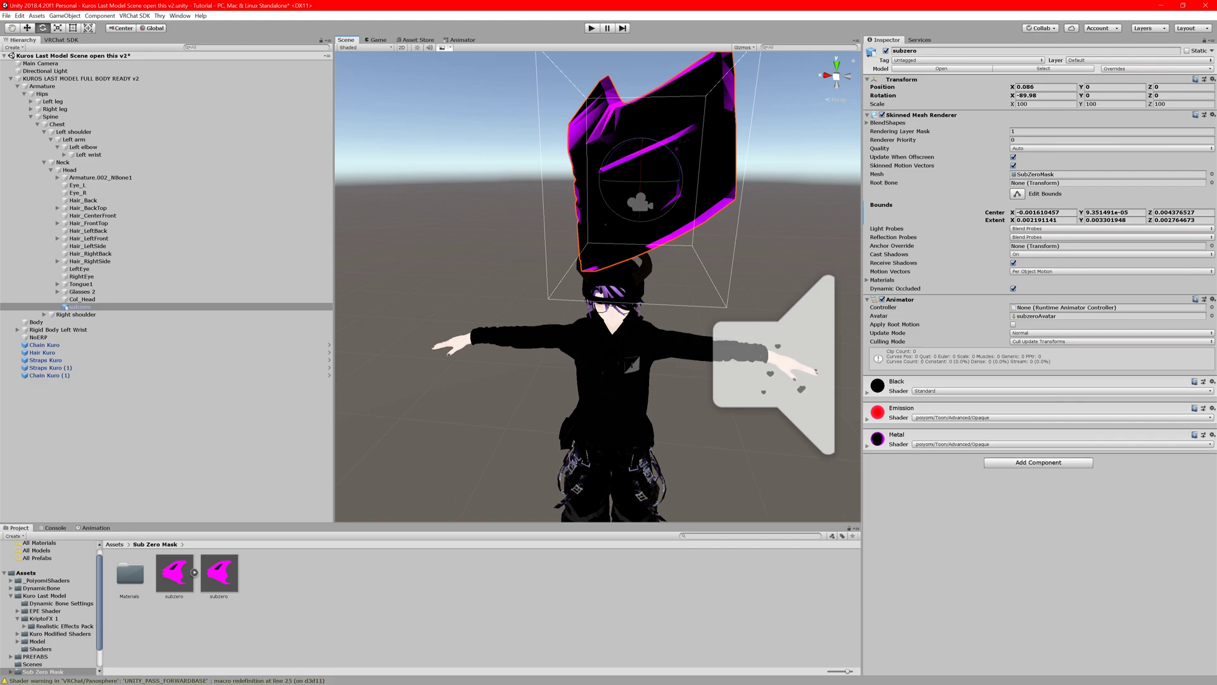
Scale the subzero mask uniformly to about 110.73, undoing unwanted scaling attempts.
{"action": "key", "text": "r"}
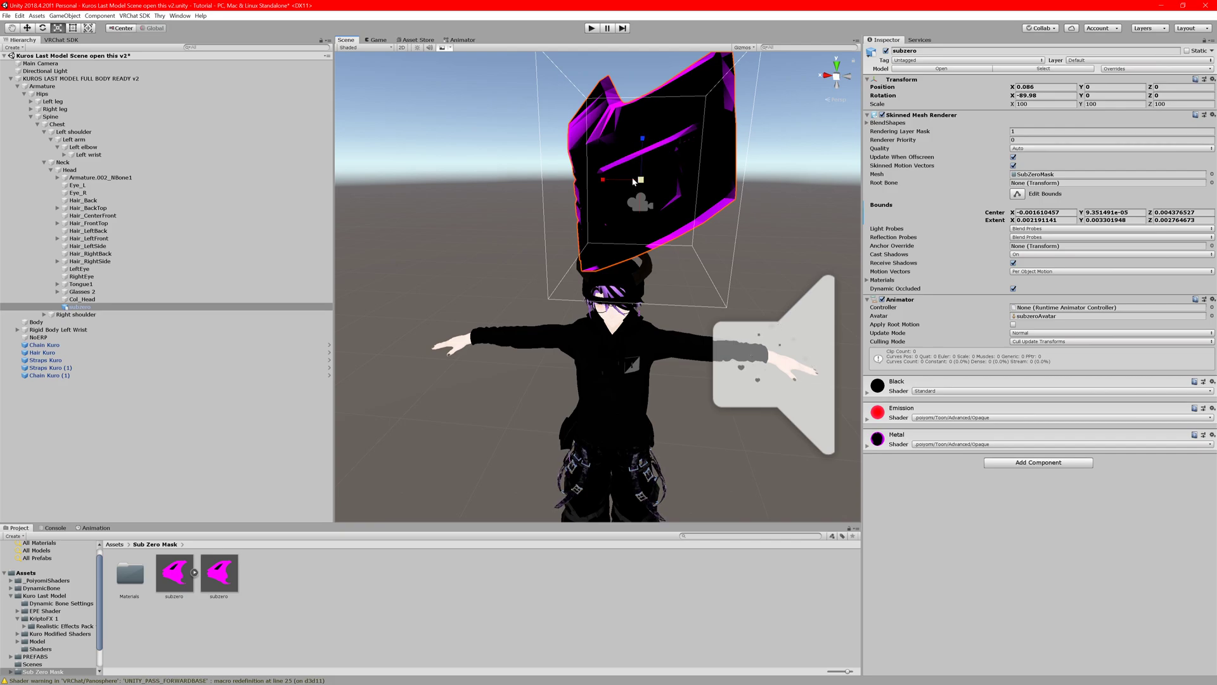
{"action": "middle_click_drag", "start_coordinate": [639, 181], "coordinate": [636, 240]}
{"action": "right_click_drag", "start_coordinate": [636, 240], "coordinate": [642, 249]}
{"action": "middle_click_drag", "start_coordinate": [642, 248], "coordinate": [706, 294]}
{"action": "right_click_drag", "start_coordinate": [707, 293], "coordinate": [720, 264]}
{"action": "middle_click_drag", "start_coordinate": [720, 263], "coordinate": [752, 262]}
{"action": "middle_click_drag", "start_coordinate": [490, 208], "coordinate": [635, 245]}
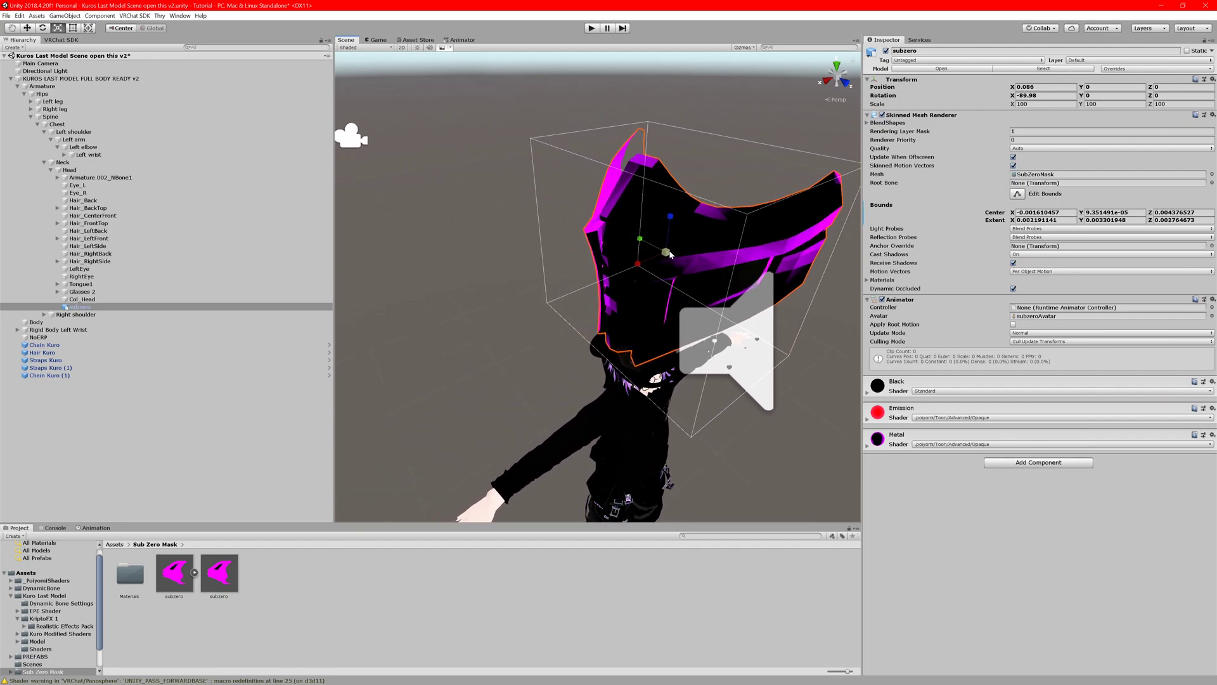
{"action": "left_click_drag", "start_coordinate": [666, 253], "coordinate": [754, 289]}
{"action": "key", "text": "ctrl+z"}
{"action": "key", "text": "ctrl+z"}
Set the subzero mask's rotation to -90 on X and -90 on Z.
{"action": "middle_click_drag", "start_coordinate": [754, 288], "coordinate": [737, 261]}
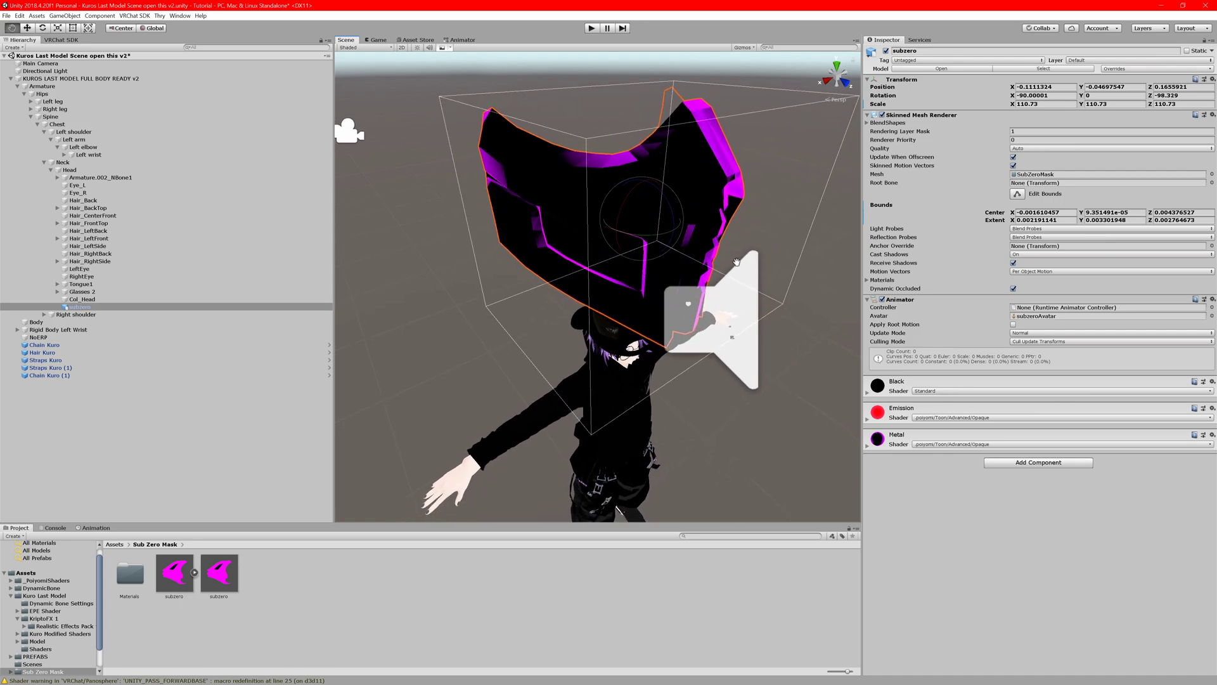
{"action": "middle_click_drag", "start_coordinate": [737, 158], "coordinate": [696, 144]}
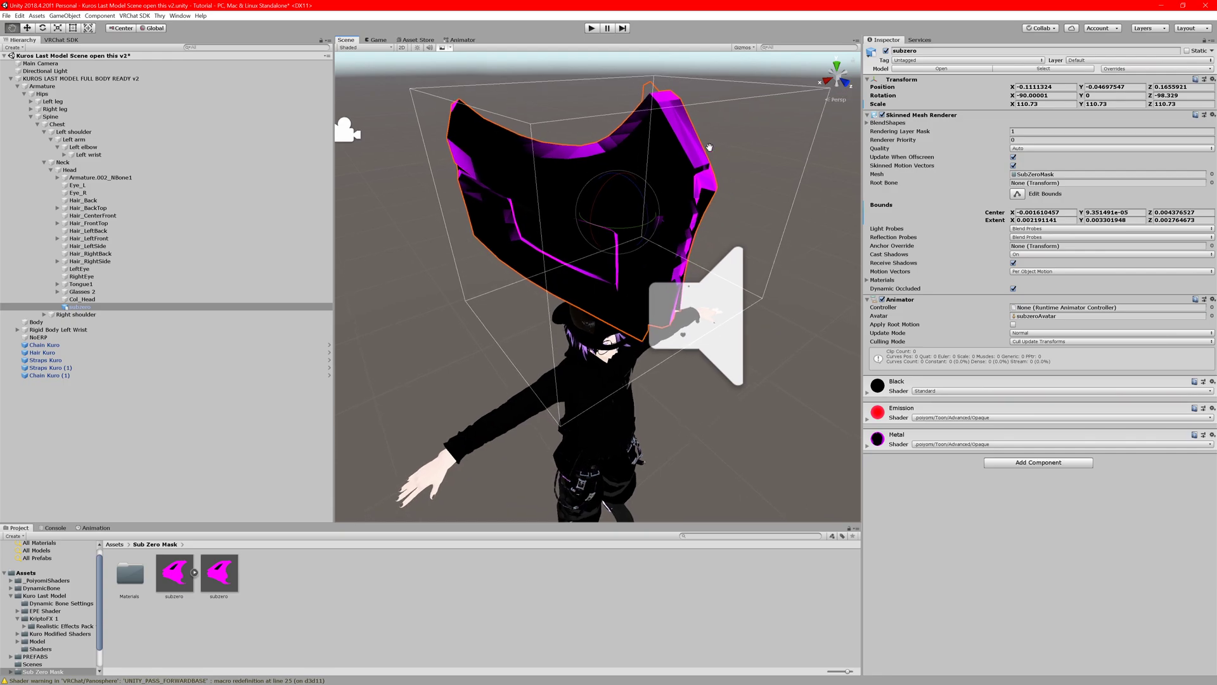
{"action": "type", "text": "-90"}
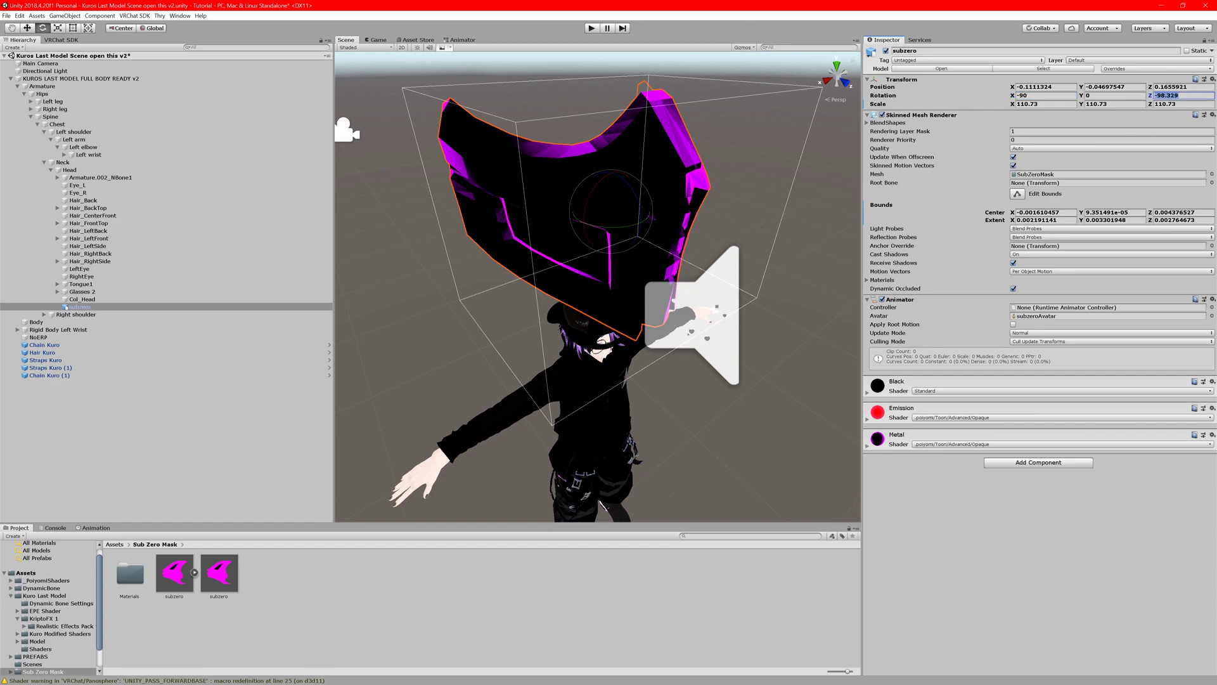
{"action": "type", "text": "-90"}
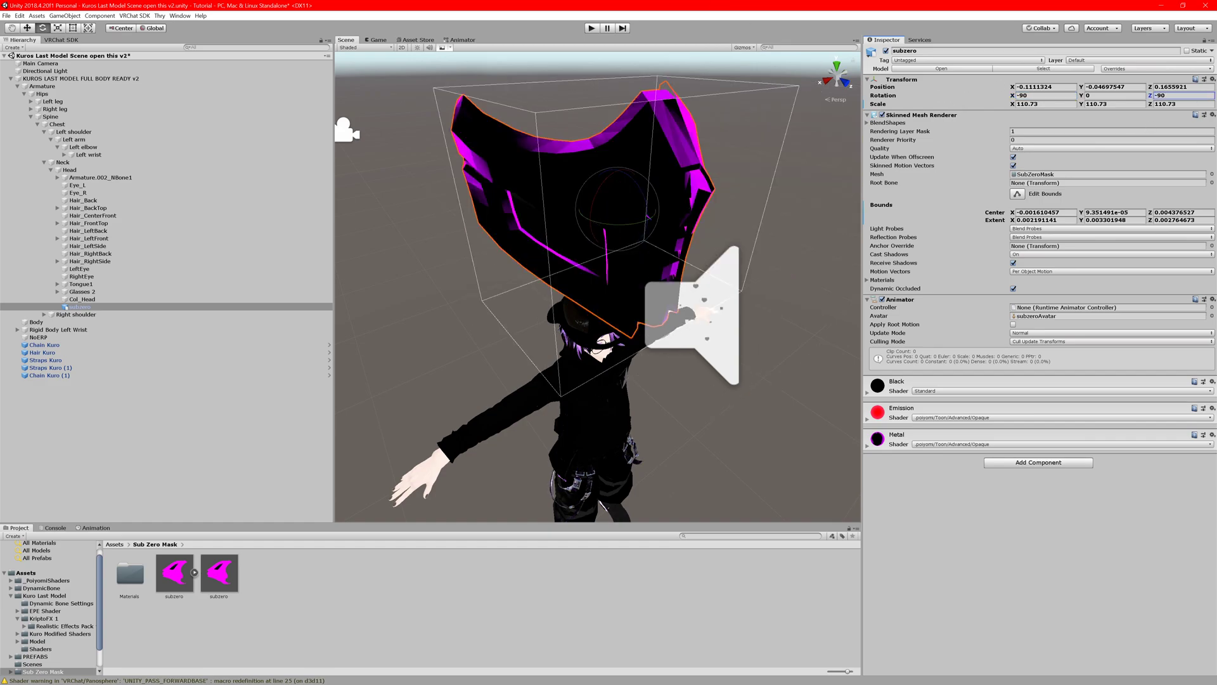
Shrink the subzero mask to a scale of about 53.9 and lower it to head height, at about Y -0.353.
{"action": "middle_click_drag", "start_coordinate": [649, 171], "coordinate": [581, 160]}
{"action": "key", "text": "r"}
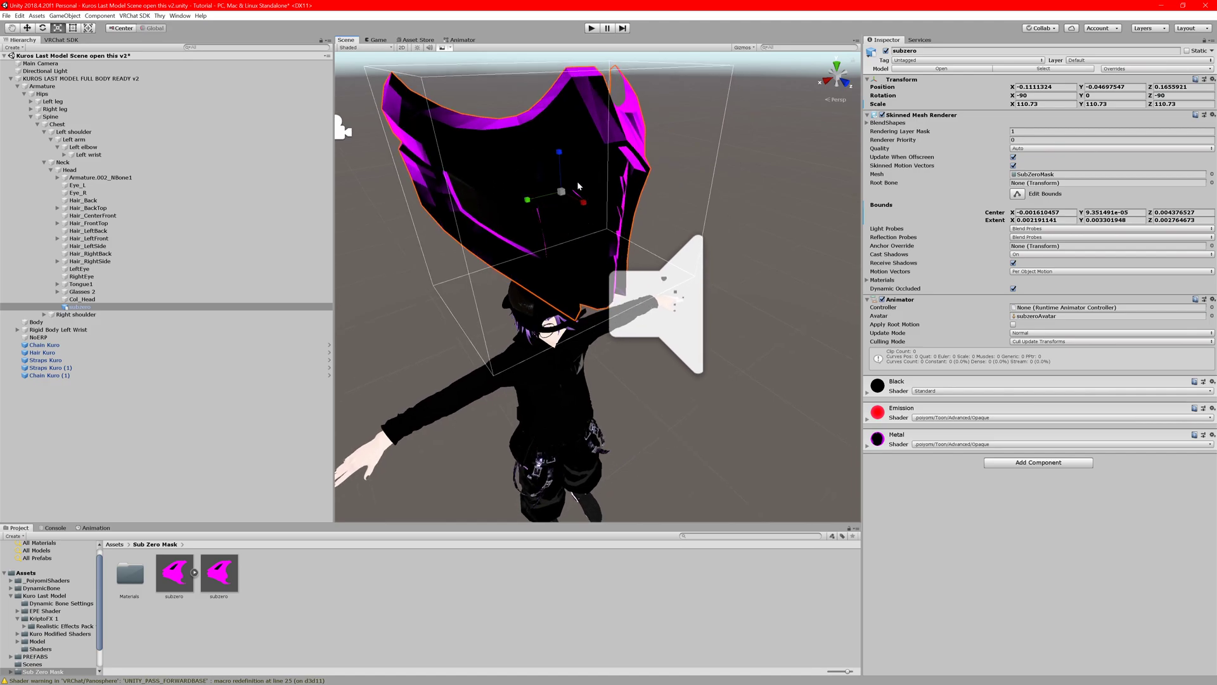
{"action": "left_click_drag", "start_coordinate": [561, 197], "coordinate": [571, 228]}
{"action": "left_click_drag", "start_coordinate": [560, 155], "coordinate": [568, 310]}
{"action": "middle_click_drag", "start_coordinate": [622, 349], "coordinate": [612, 315]}
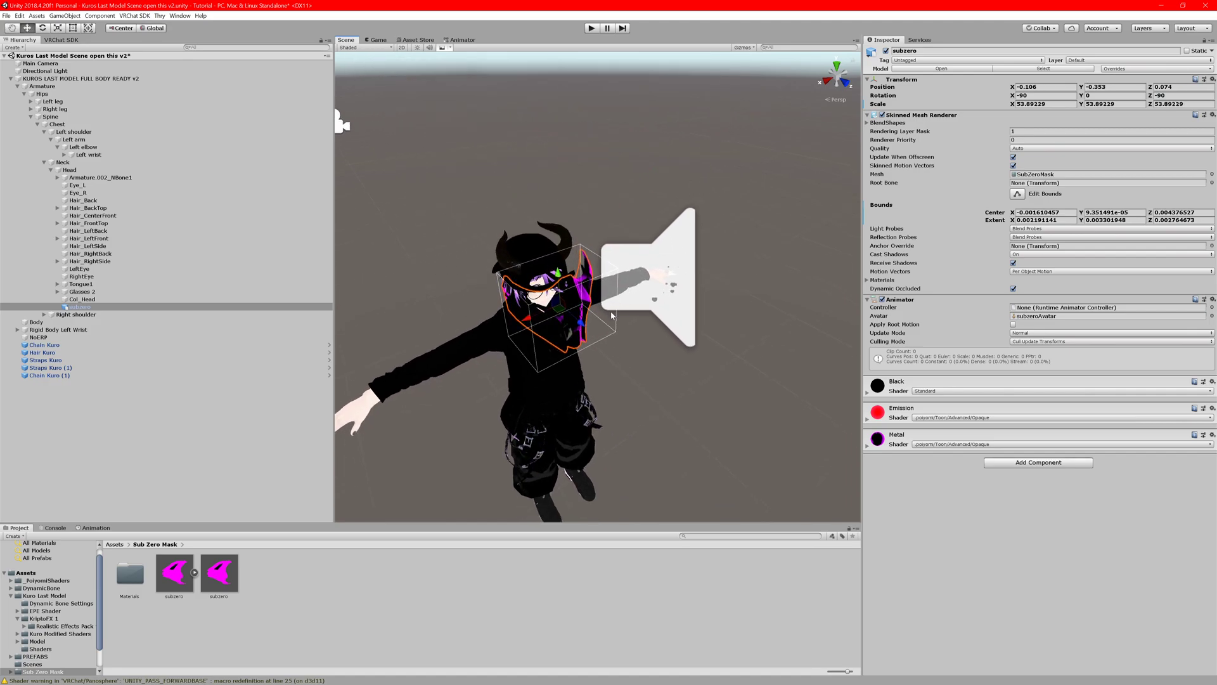
Shrink the subzero mask to a scale of about 21.8 and position it over the avatar's lower face.
{"action": "key", "text": "f"}
{"action": "scroll", "coordinate": [510, 194], "scroll_direction": "down", "scroll_amount": 2}
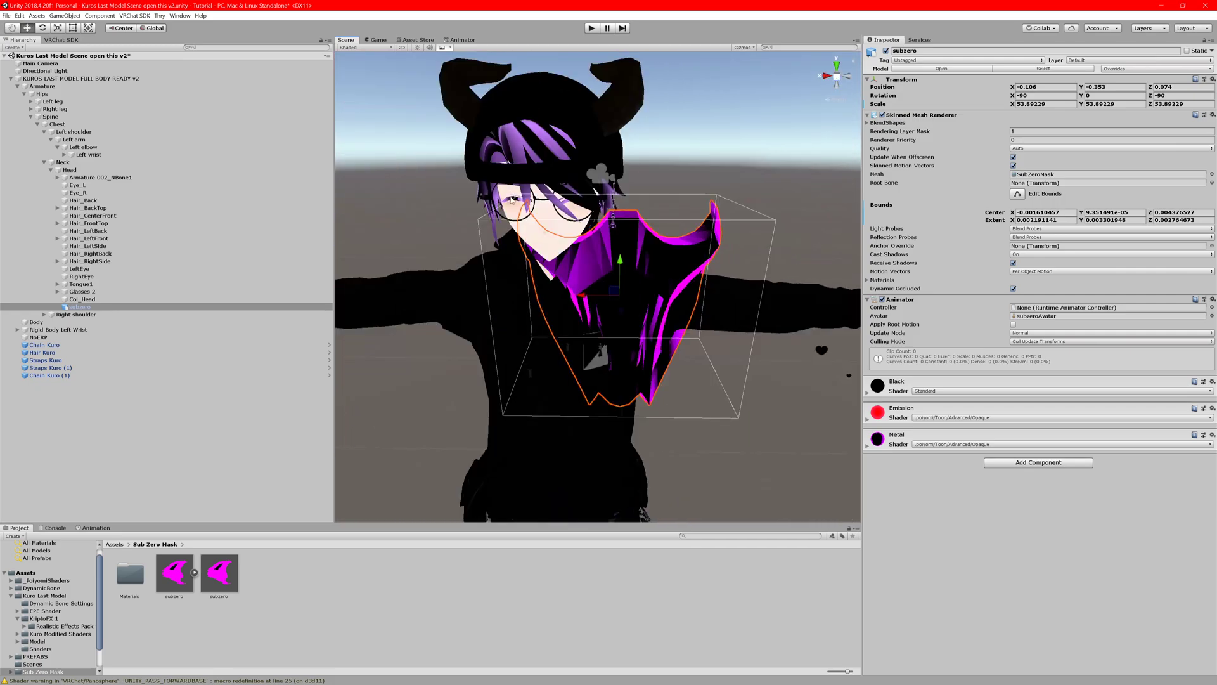
{"action": "left_click_drag", "start_coordinate": [577, 307], "coordinate": [549, 255]}
{"action": "key", "text": "w"}
{"action": "left_click_drag", "start_coordinate": [558, 206], "coordinate": [488, 203]}
{"action": "left_click_drag", "start_coordinate": [609, 199], "coordinate": [581, 175]}
{"action": "left_click_drag", "start_coordinate": [555, 232], "coordinate": [573, 228]}
{"action": "middle_click_drag", "start_coordinate": [585, 229], "coordinate": [593, 225]}
Tilt the subzero mask to an X rotation of about -74.89 so it follows the avatar's chin.
{"action": "key", "text": "a"}
{"action": "right_click_drag", "start_coordinate": [593, 225], "coordinate": [809, 210]}
{"action": "key", "text": "e"}
{"action": "left_click_drag", "start_coordinate": [642, 167], "coordinate": [696, 180]}
{"action": "right_click_drag", "start_coordinate": [696, 180], "coordinate": [449, 178]}
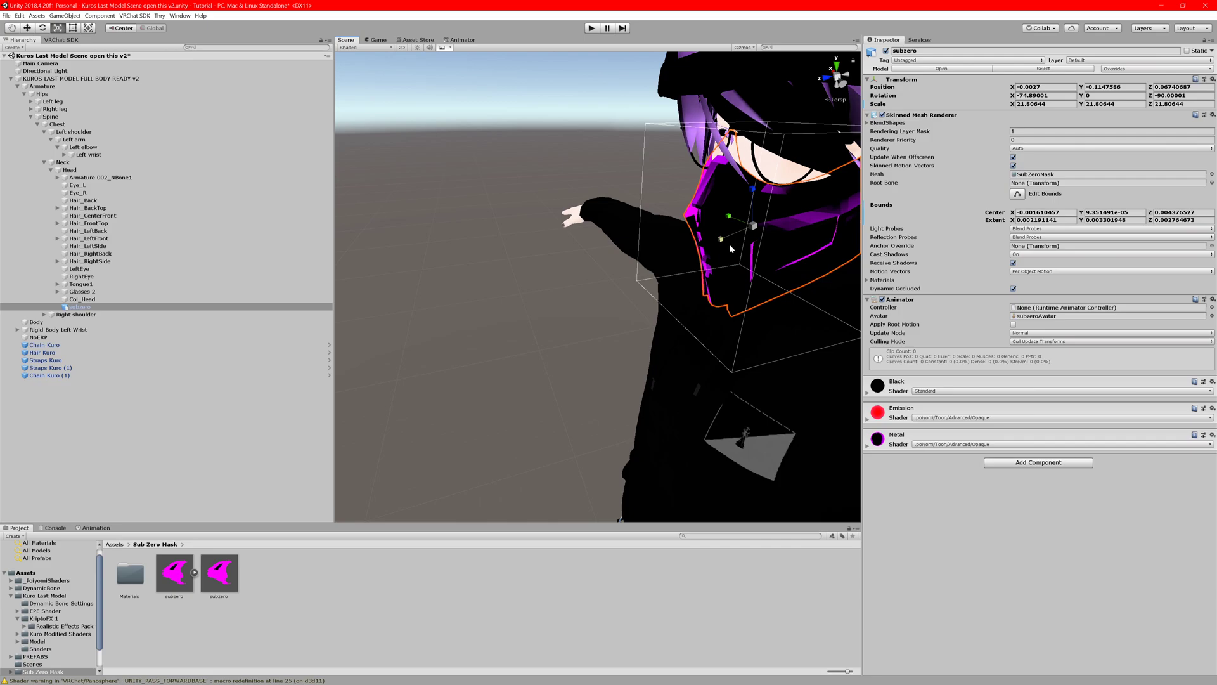
Fine-tune the mask's fit on the face by moving it to about Y -0.1104 and Z 0.063.
{"action": "key", "text": "w"}
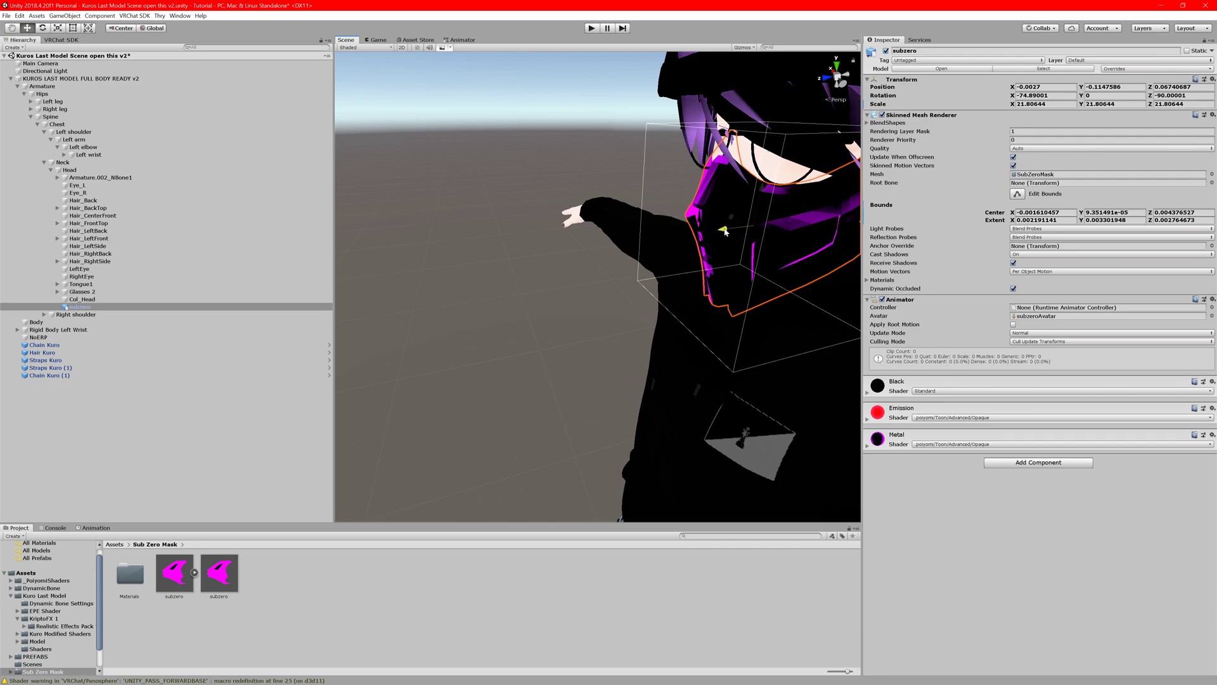
{"action": "left_click_drag", "start_coordinate": [730, 240], "coordinate": [726, 229]}
{"action": "left_click_drag", "start_coordinate": [650, 245], "coordinate": [737, 240], "text": "alt"}
{"action": "middle_click_drag", "start_coordinate": [737, 240], "coordinate": [744, 216]}
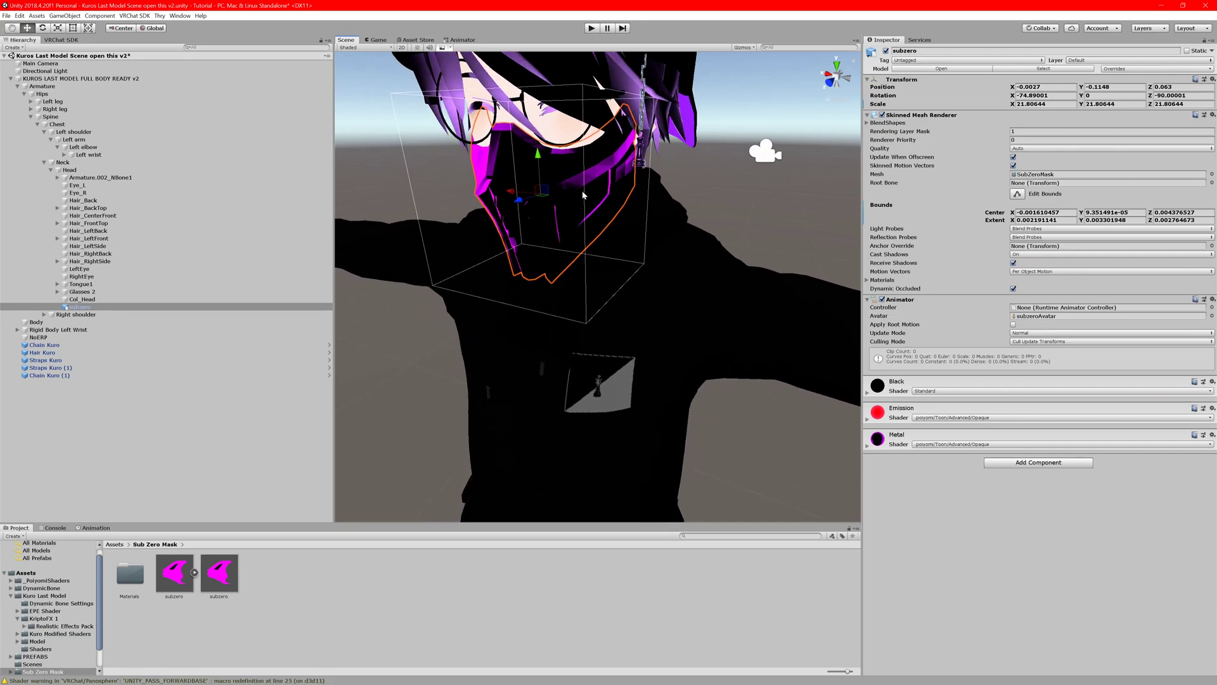
{"action": "mouse_move", "coordinate": [538, 169]}
{"action": "left_mouse_down"}
{"action": "mouse_move", "coordinate": [532, 150]}
{"action": "mouse_move", "coordinate": [534, 161]}
{"action": "left_mouse_up"}
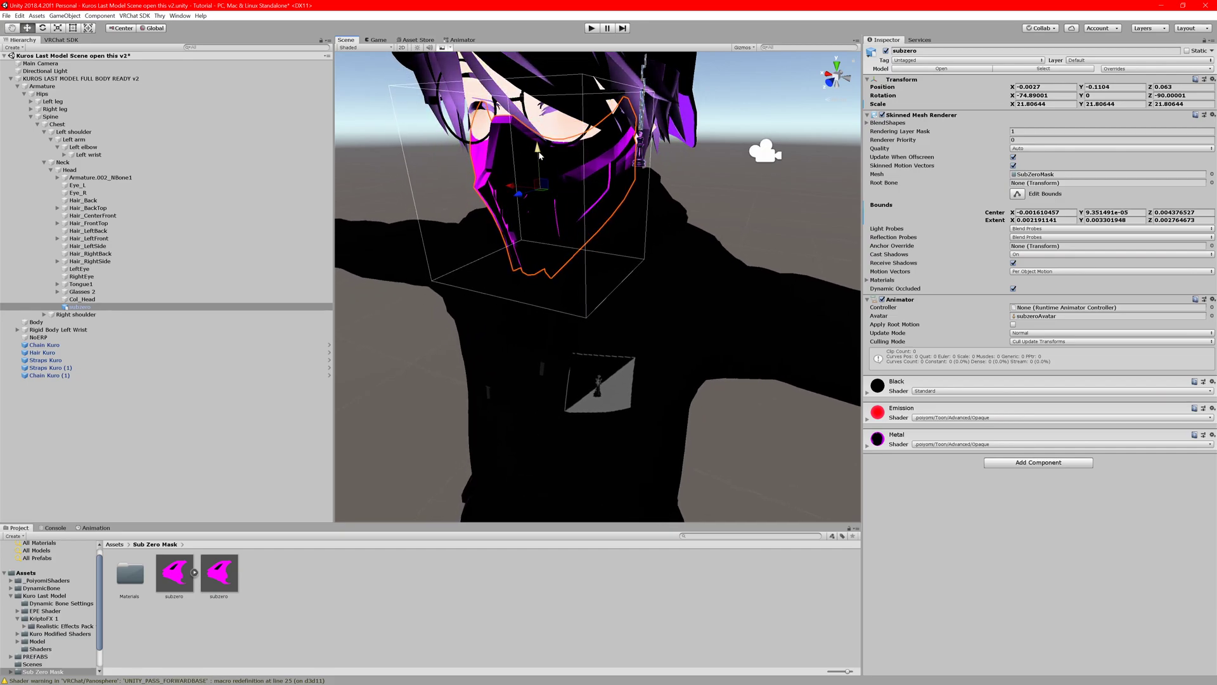
Select the KUROS LAST MODEL FULL BODY READY v2 avatar root and collapse its hierarchy.
{"action": "left_click", "coordinate": [66, 79]}
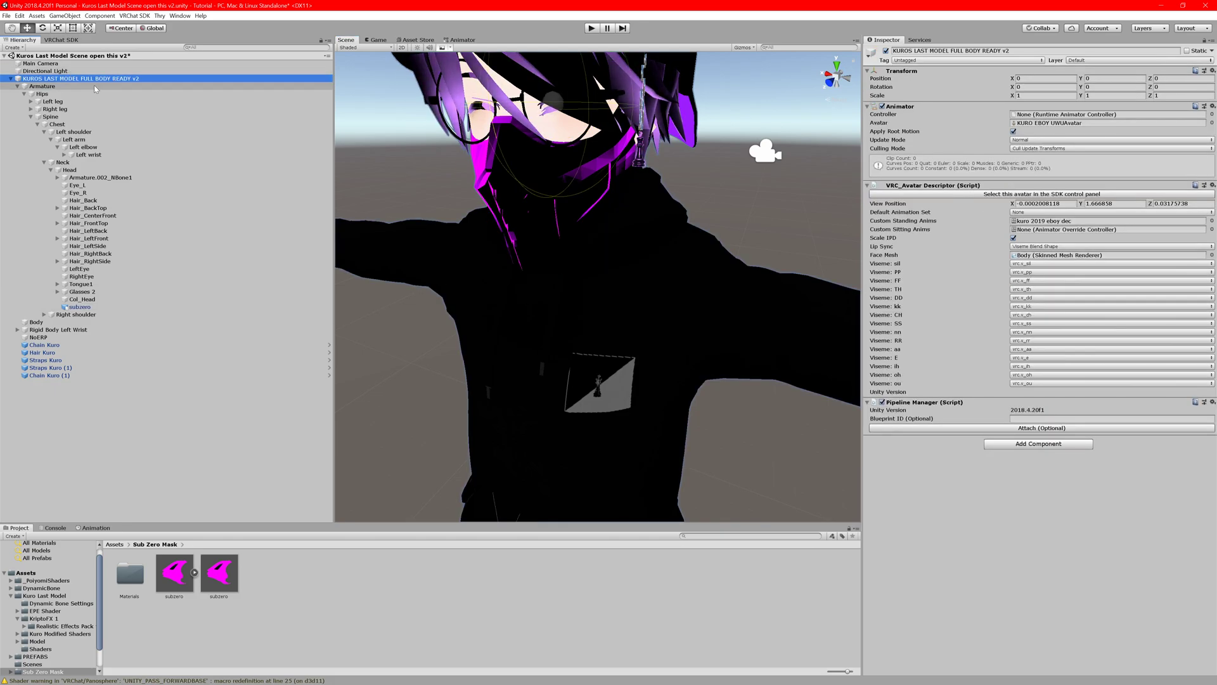
{"action": "left_click", "coordinate": [10, 78]}
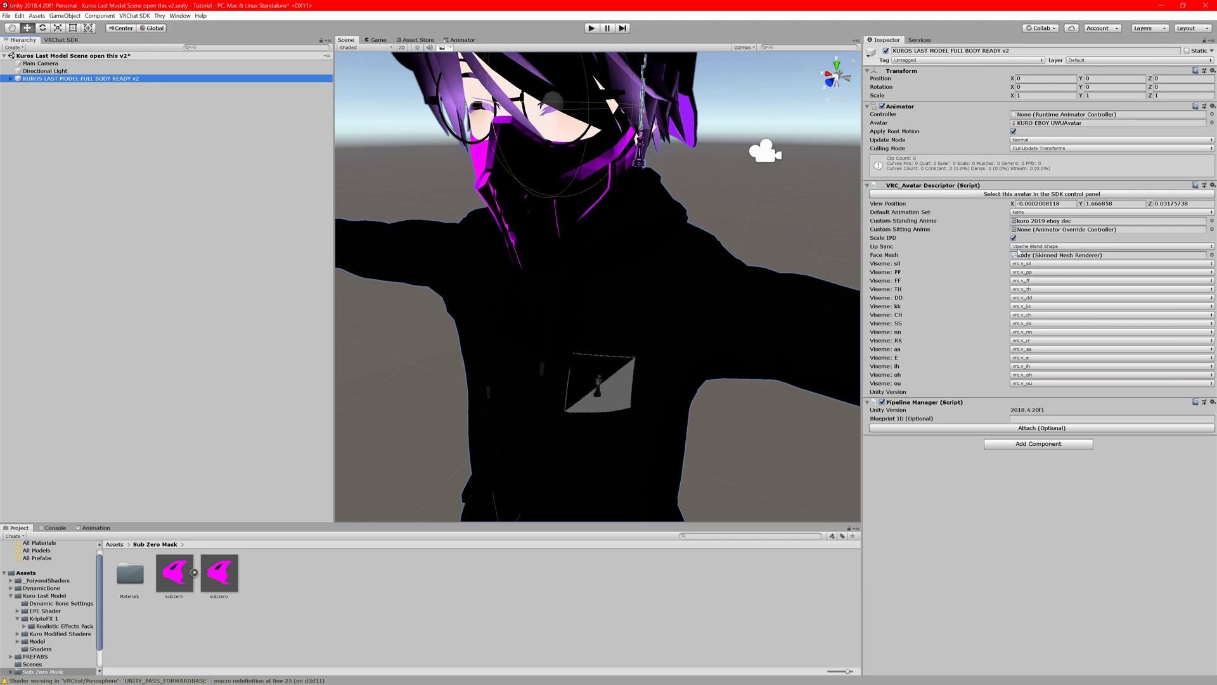
Move the subzero mask down off the face to about Y -0.272.
{"action": "left_click", "coordinate": [866, 187]}
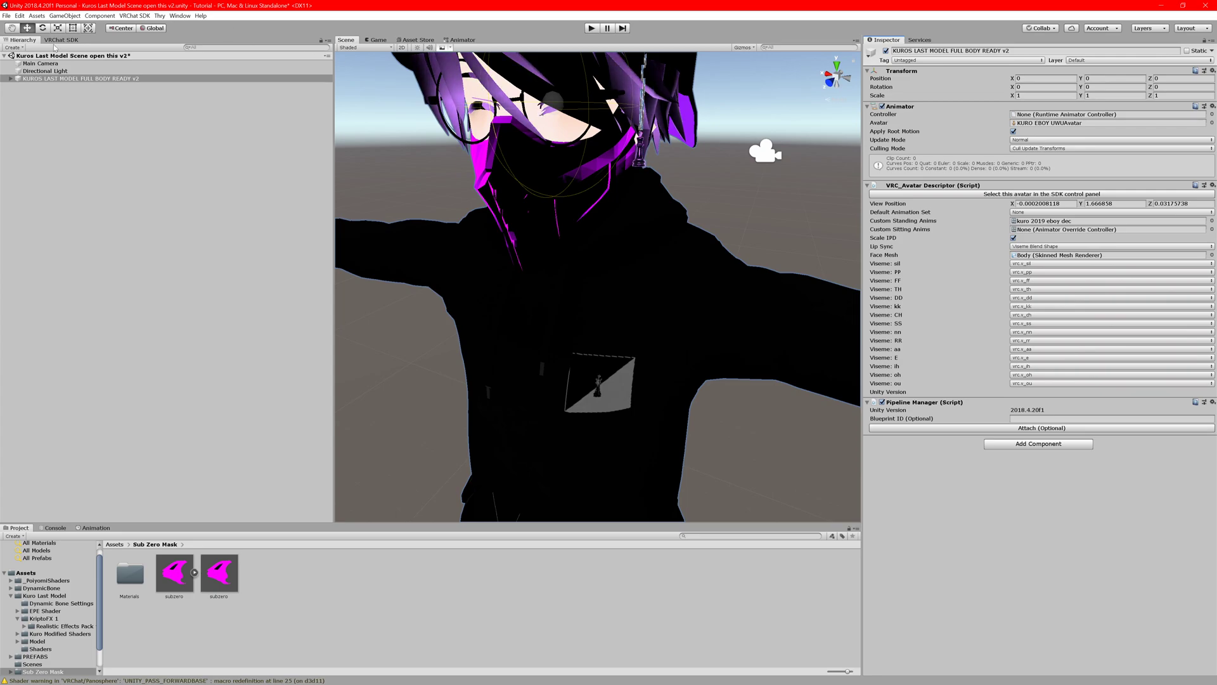
{"action": "left_click", "coordinate": [11, 78]}
{"action": "left_click", "coordinate": [79, 307]}
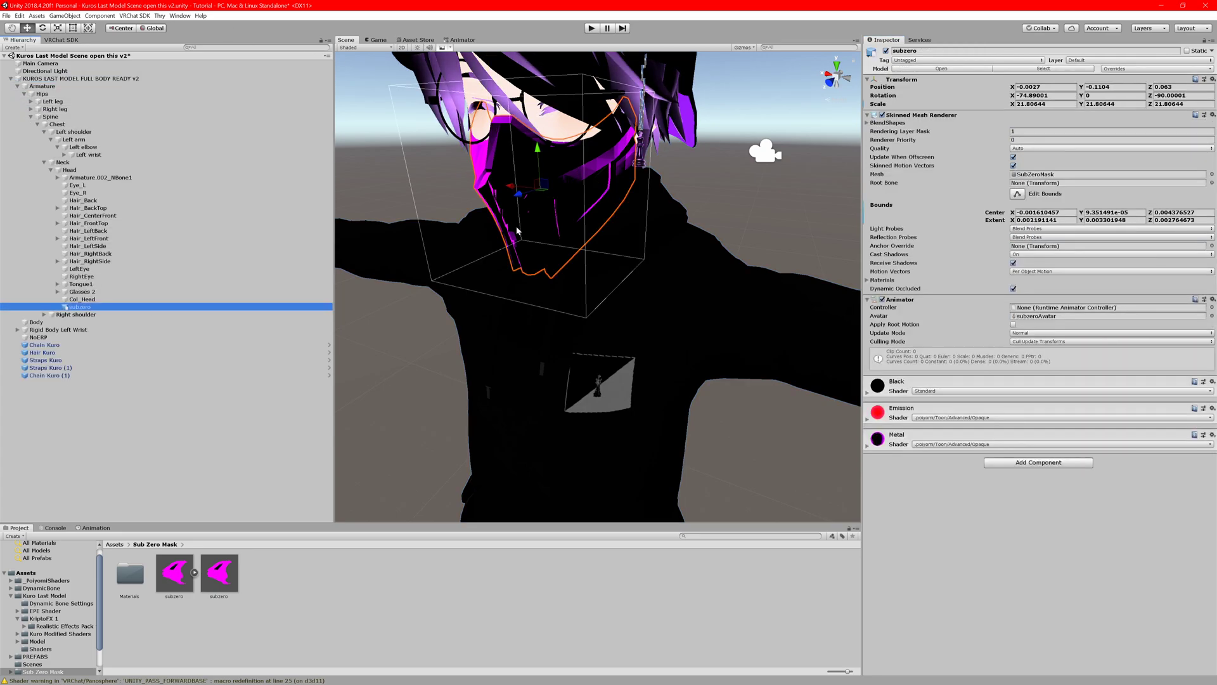
{"action": "left_click_drag", "start_coordinate": [535, 169], "coordinate": [544, 340]}
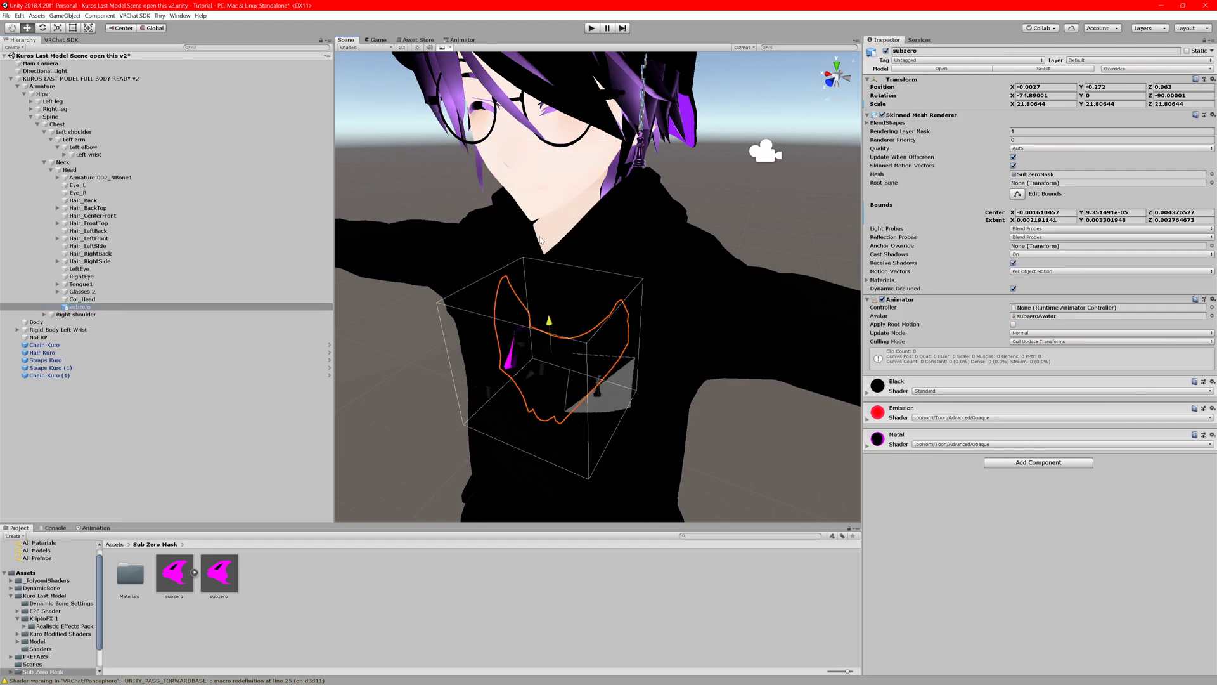
Examine the blendshape list of the avatar's Body mesh.
{"action": "left_click", "coordinate": [52, 322]}
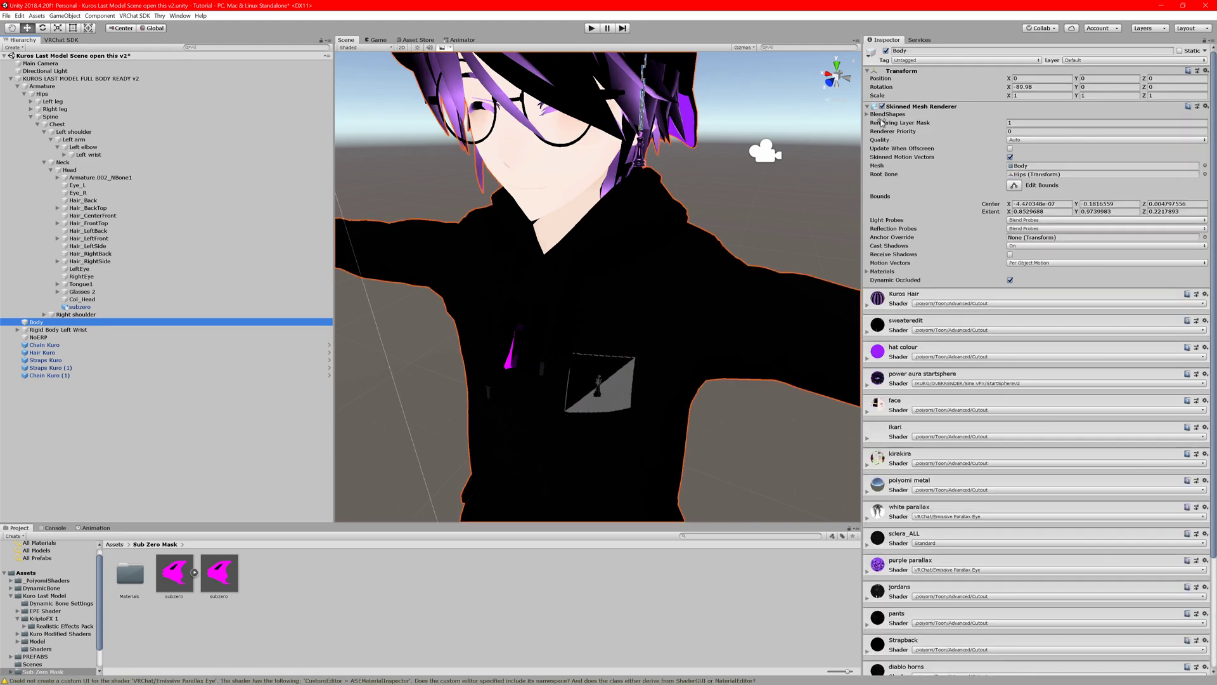
{"action": "left_click", "coordinate": [904, 116]}
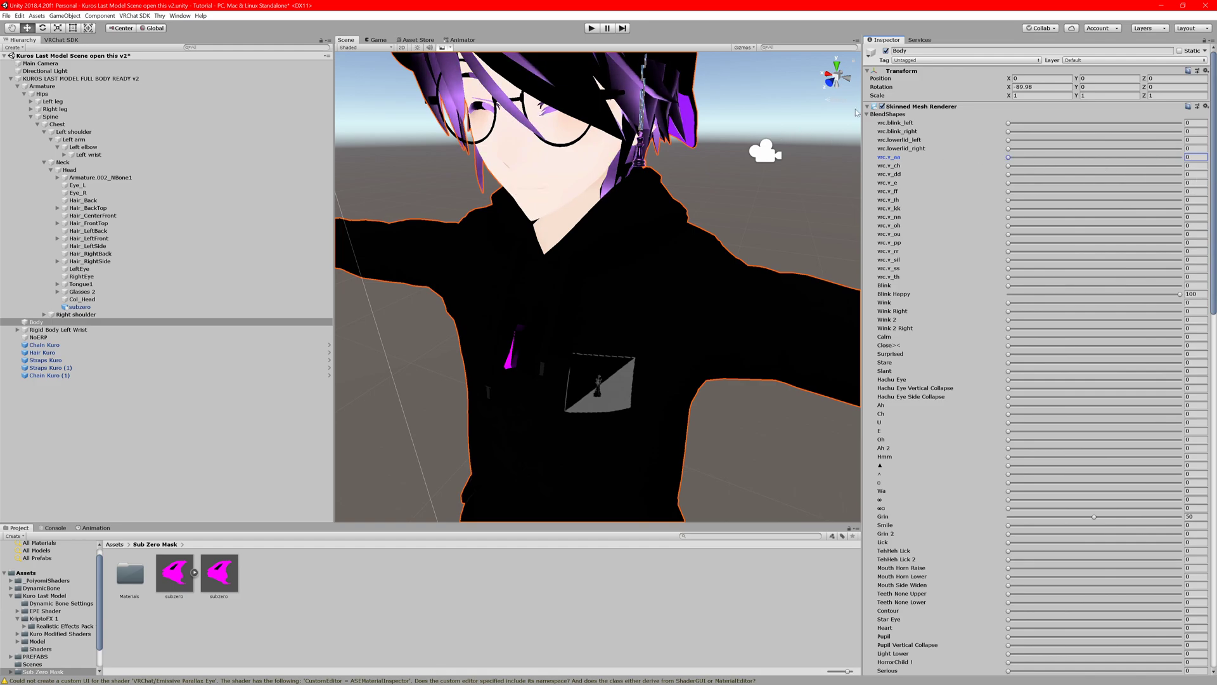
{"action": "left_click", "coordinate": [867, 114]}
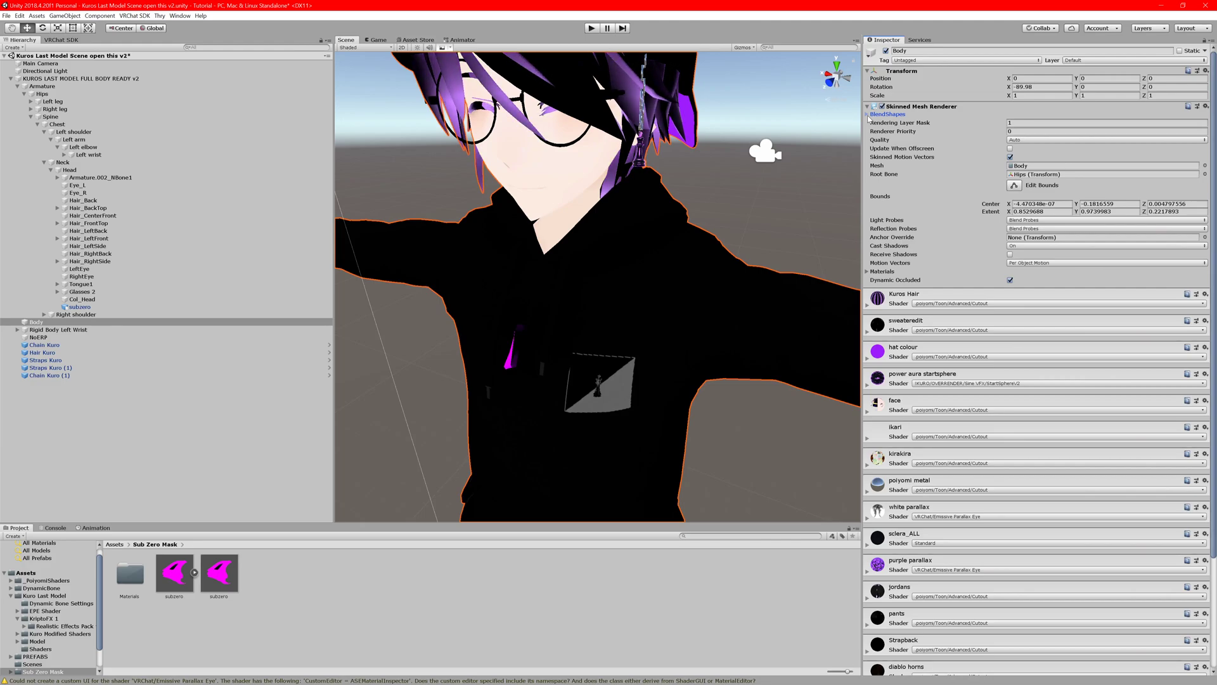
Undo the subzero mask's downward move and bring the mask back into close view.
{"action": "left_click", "coordinate": [72, 307]}
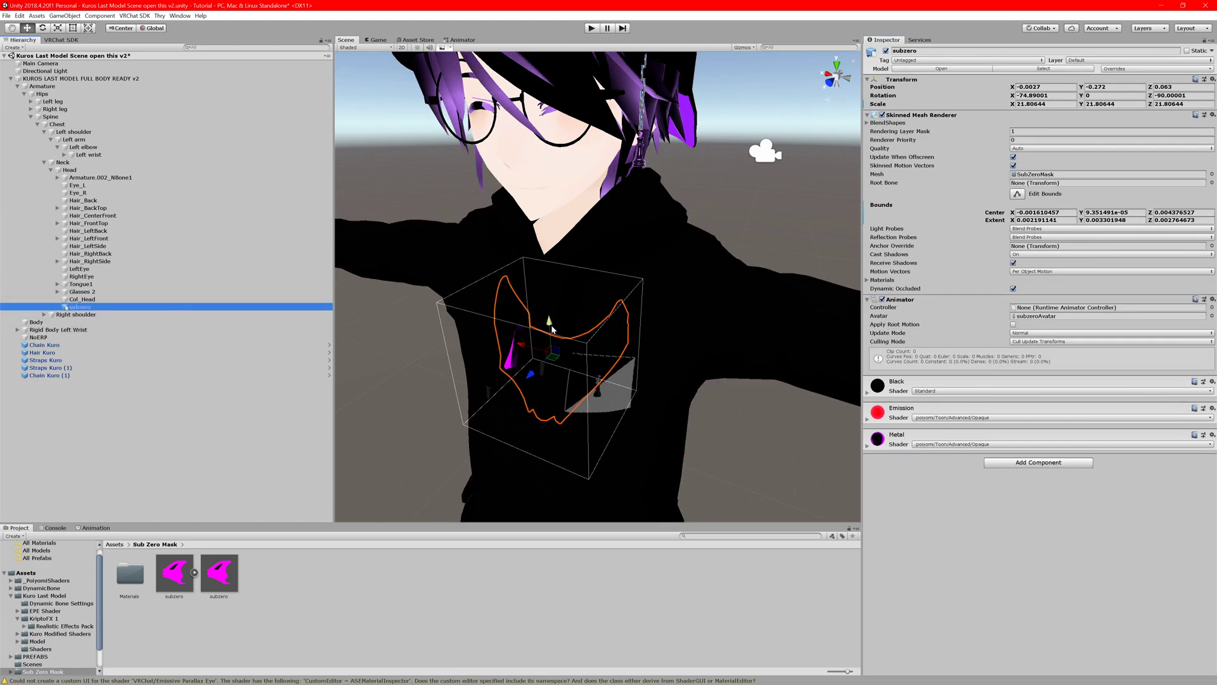
{"action": "left_click", "coordinate": [548, 319]}
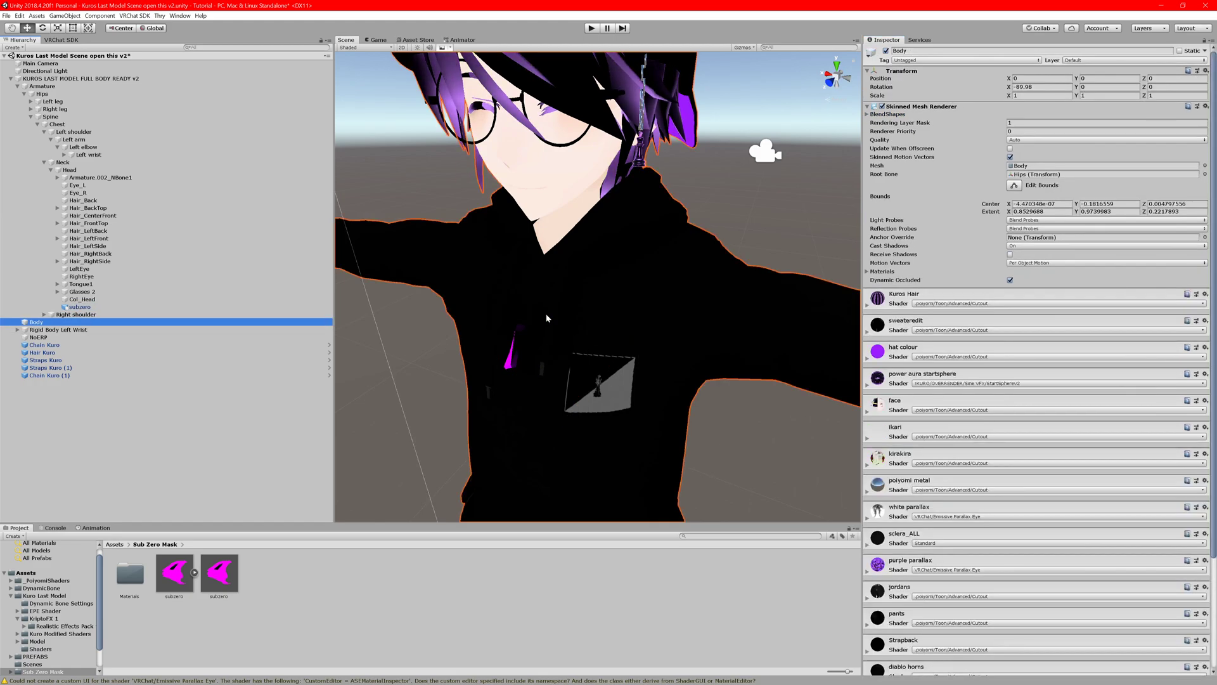
{"action": "scroll", "coordinate": [545, 313], "scroll_direction": "down", "scroll_amount": 5}
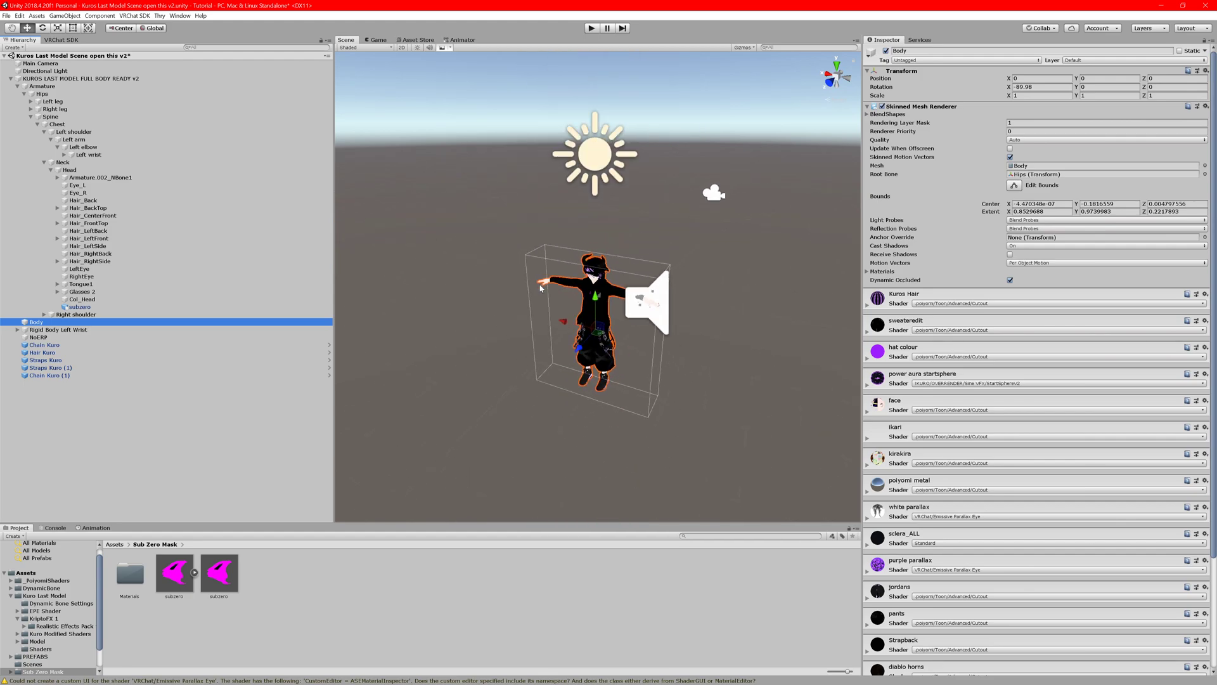
{"action": "scroll", "coordinate": [543, 298], "scroll_direction": "up", "scroll_amount": 1}
{"action": "key", "text": "ctrl+z"}
{"action": "key", "text": "f"}
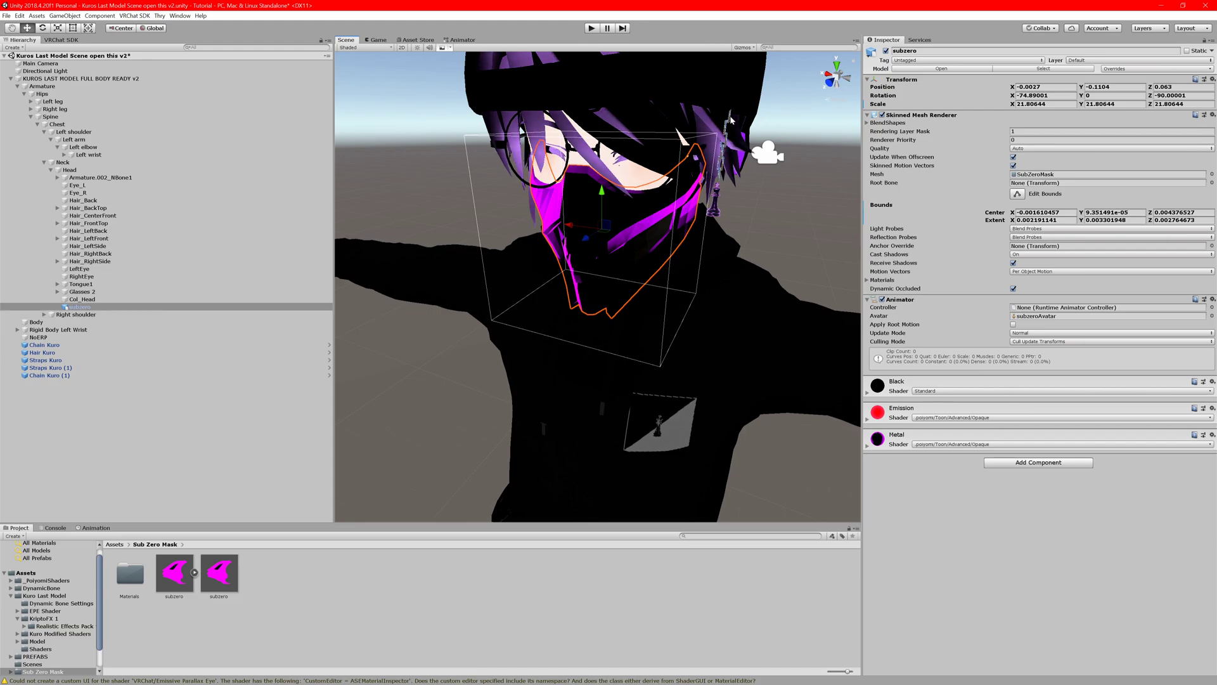
Assign the subzero mask as the Face Mesh in the avatar root's VRC_Avatar Descriptor.
{"action": "left_click", "coordinate": [98, 79]}
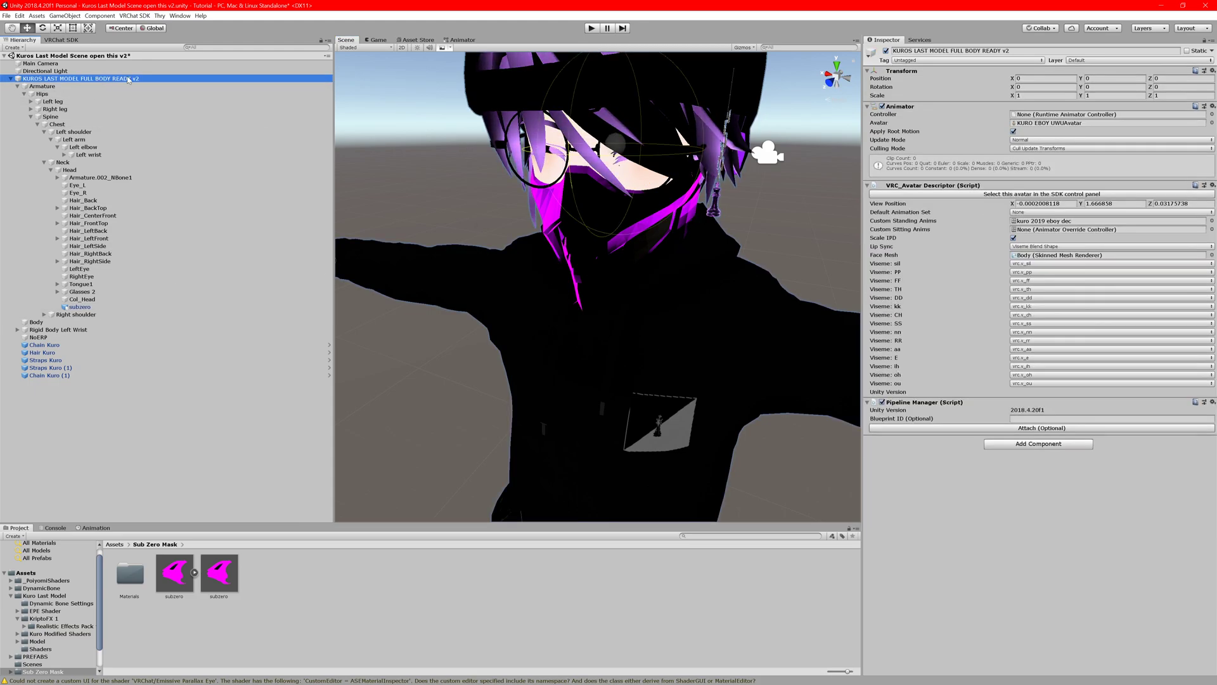
{"action": "left_click", "coordinate": [71, 307]}
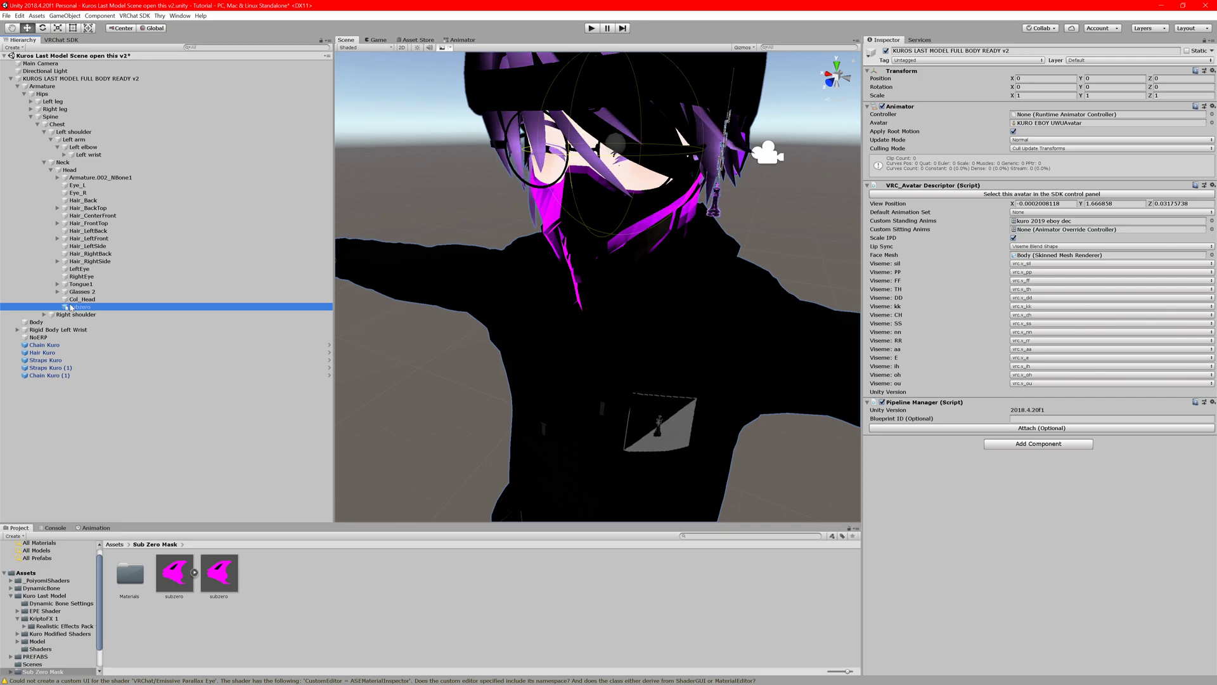
{"action": "left_click_drag", "start_coordinate": [71, 307], "coordinate": [984, 238]}
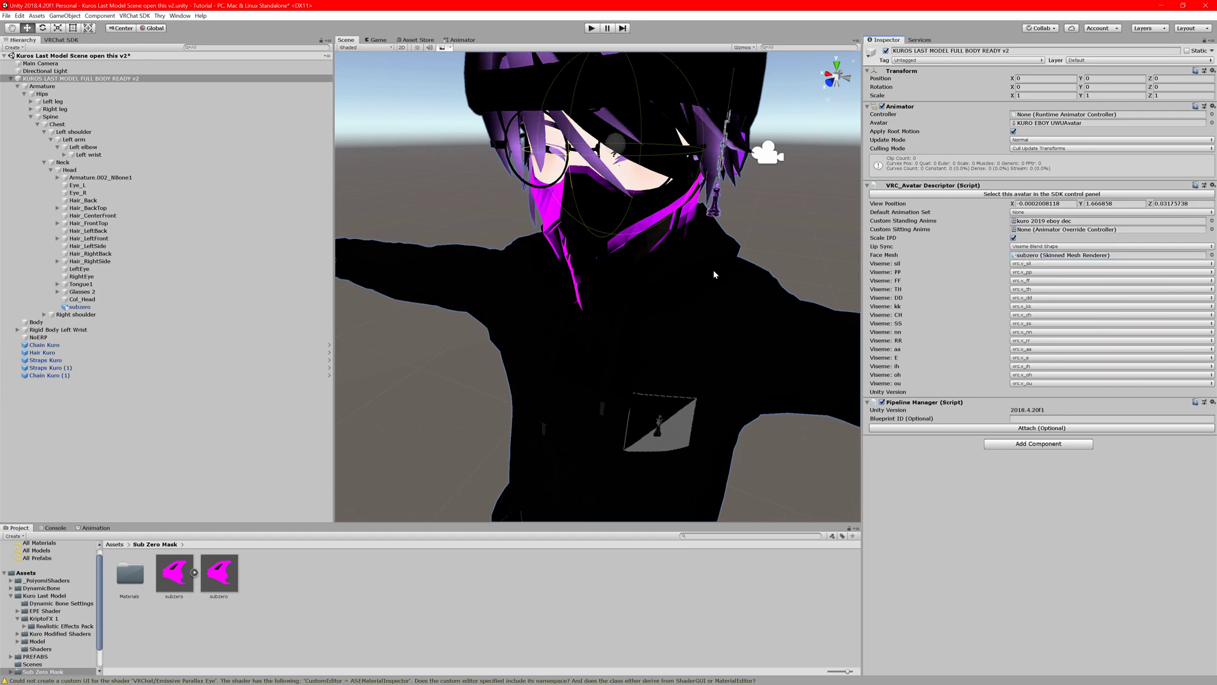
Examine the subzero mask's viseme blendshapes, and collapse its blendshape list and the avatar's hierarchy.
{"action": "left_click", "coordinate": [75, 307]}
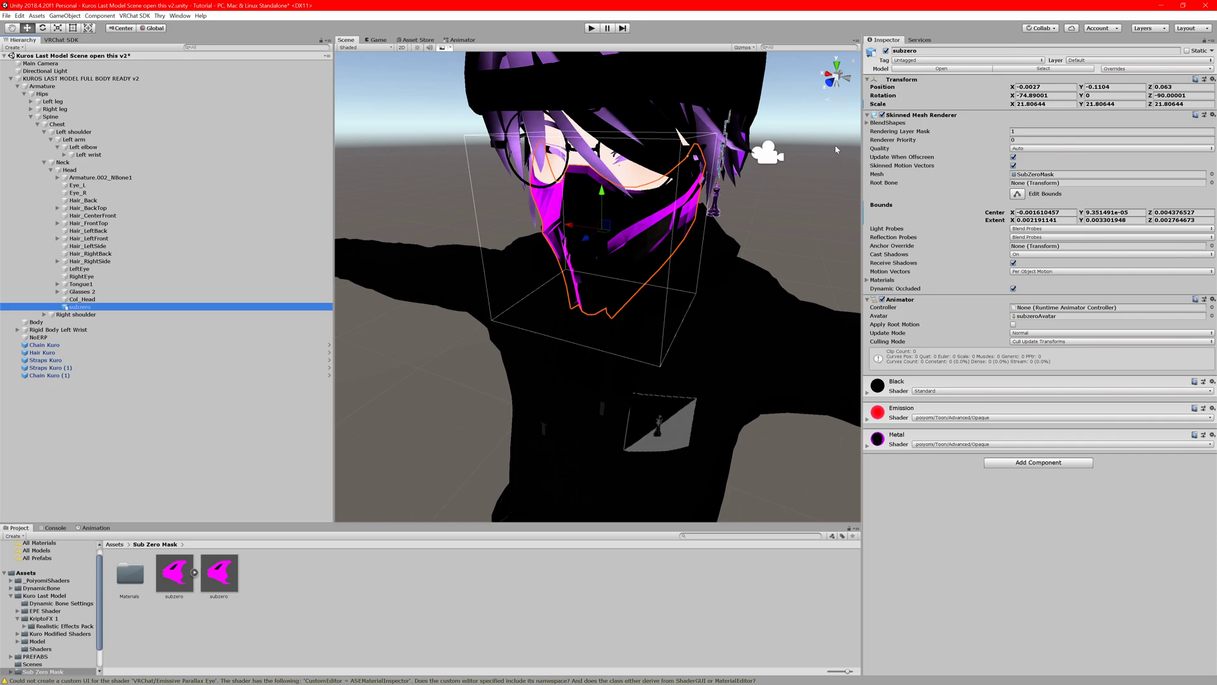
{"action": "left_click", "coordinate": [869, 124]}
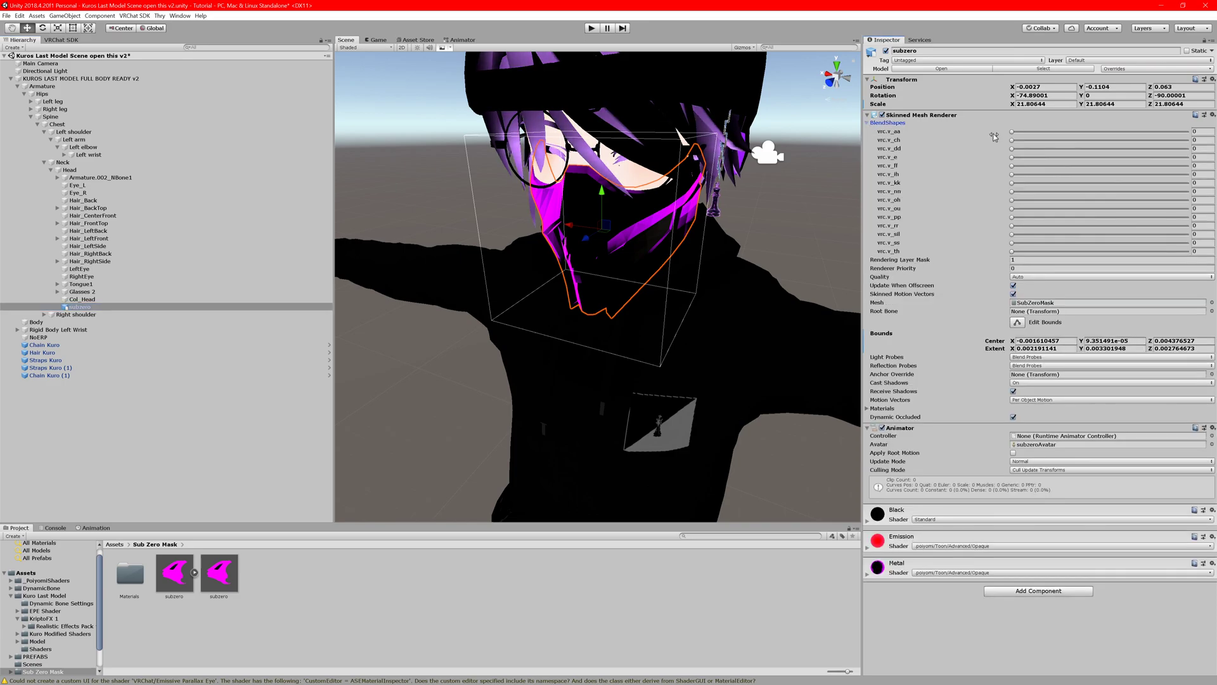
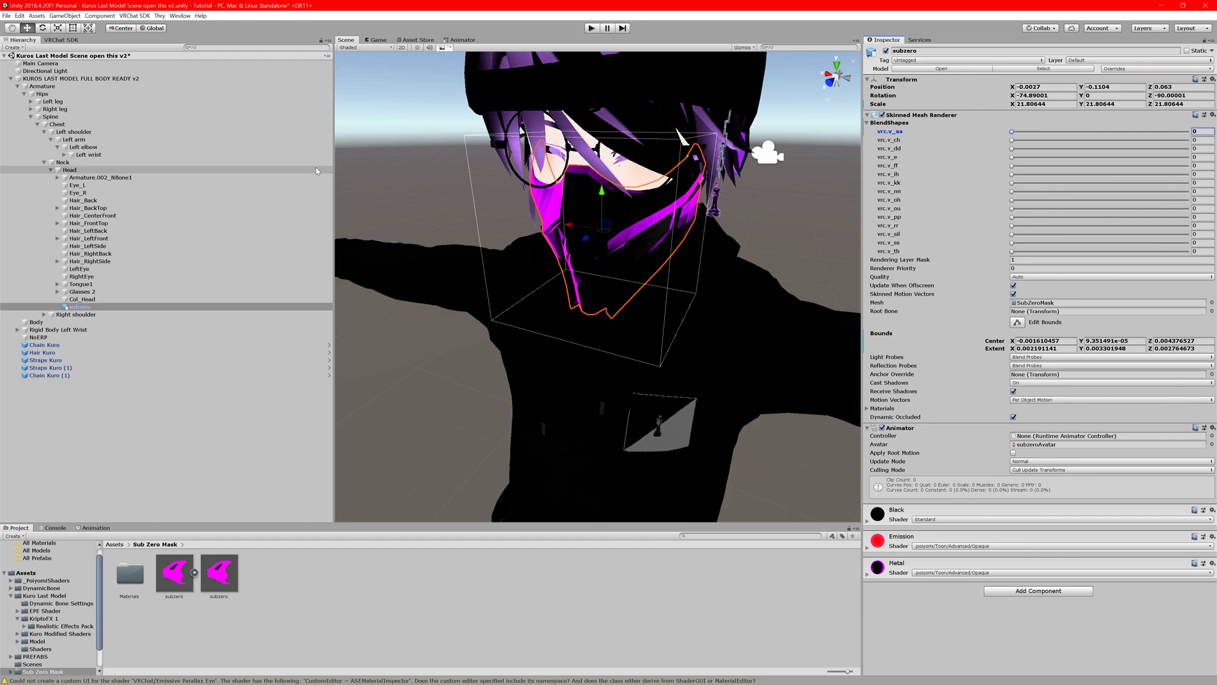
{"action": "left_click", "coordinate": [51, 170]}
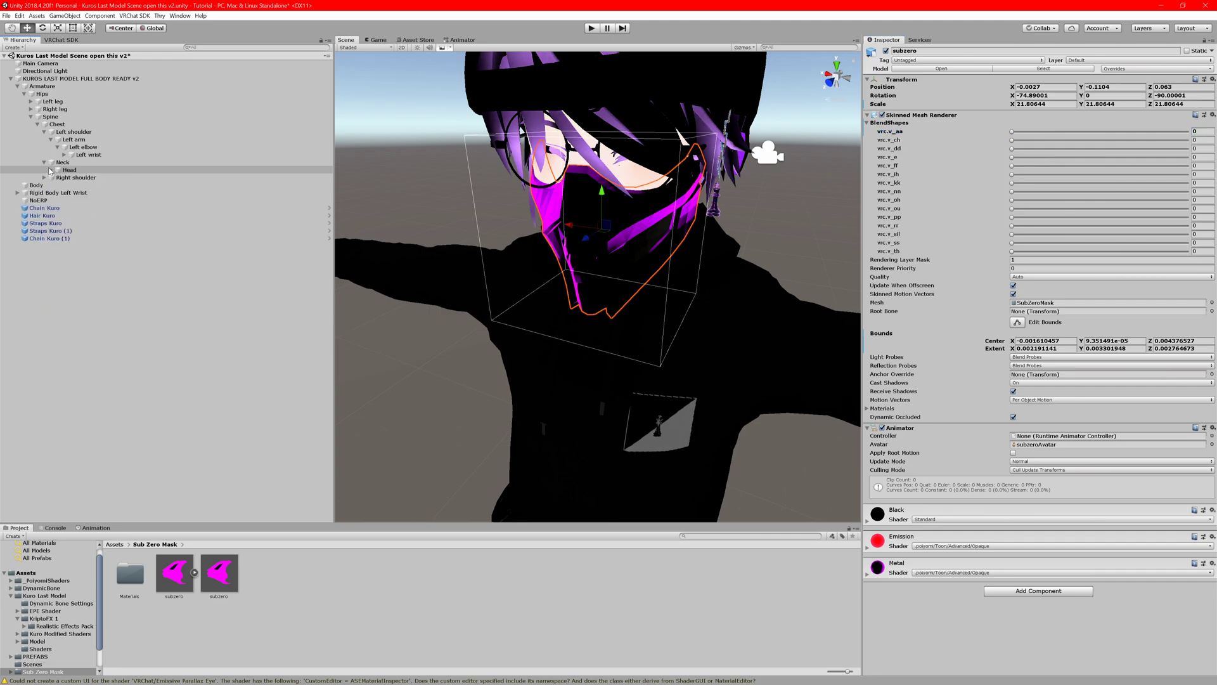
{"action": "left_click", "coordinate": [11, 79]}
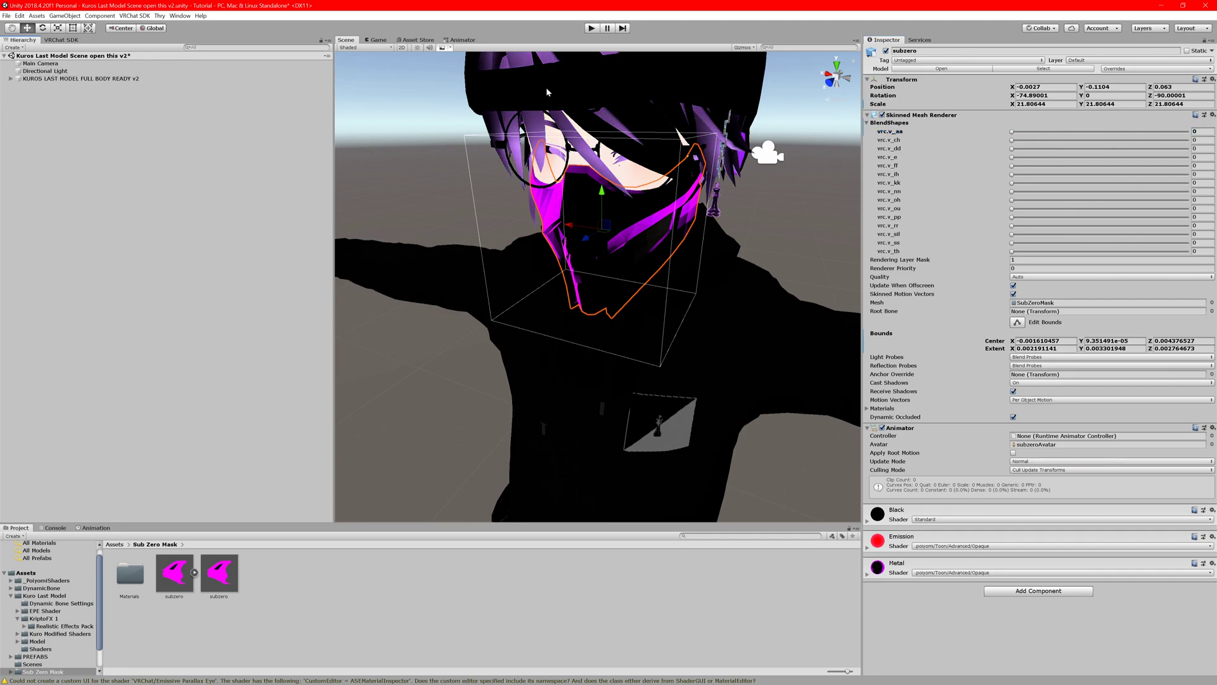
{"action": "left_click", "coordinate": [868, 123]}
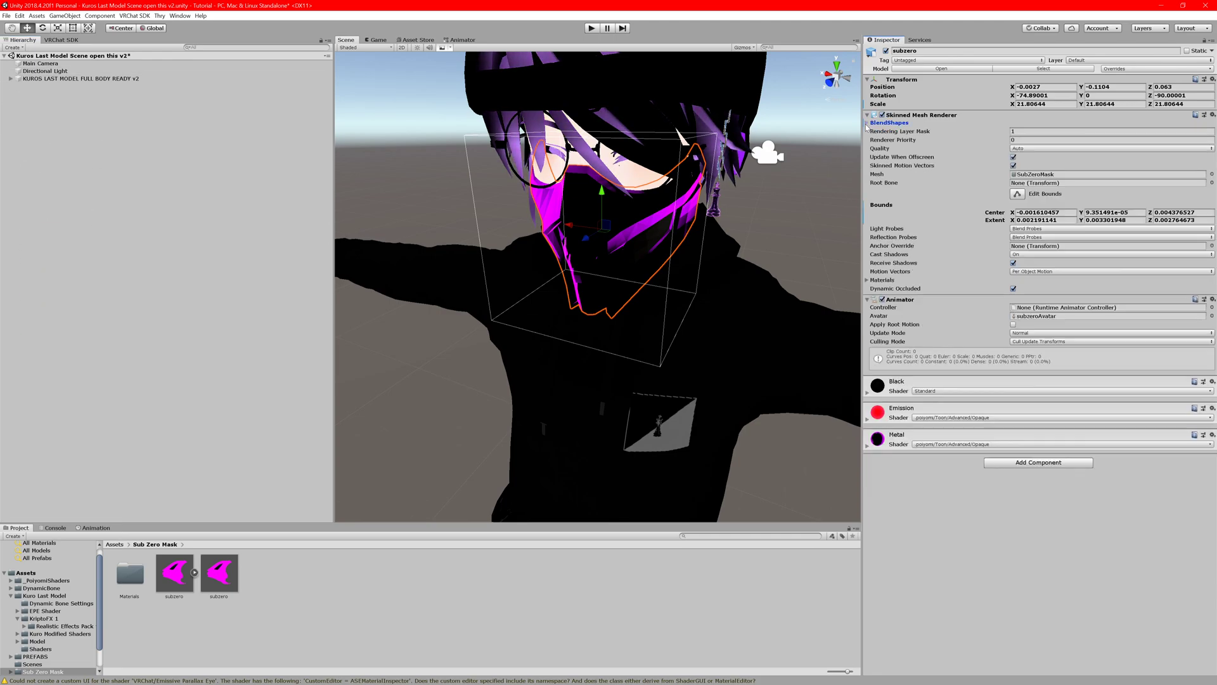
Run the scene in Play mode and view the selected avatar root in the Scene view.
{"action": "scroll", "coordinate": [572, 187], "scroll_direction": "down", "scroll_amount": 5}
{"action": "scroll", "coordinate": [577, 190], "scroll_direction": "up", "scroll_amount": 1}
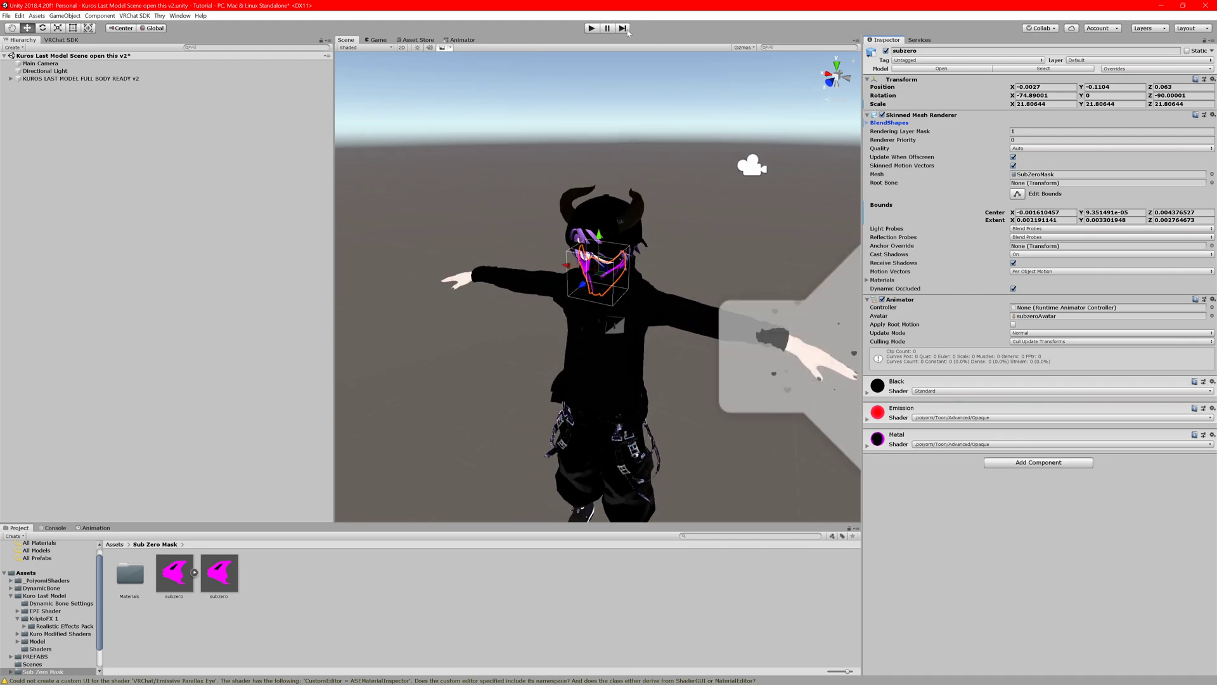
{"action": "left_click", "coordinate": [145, 78]}
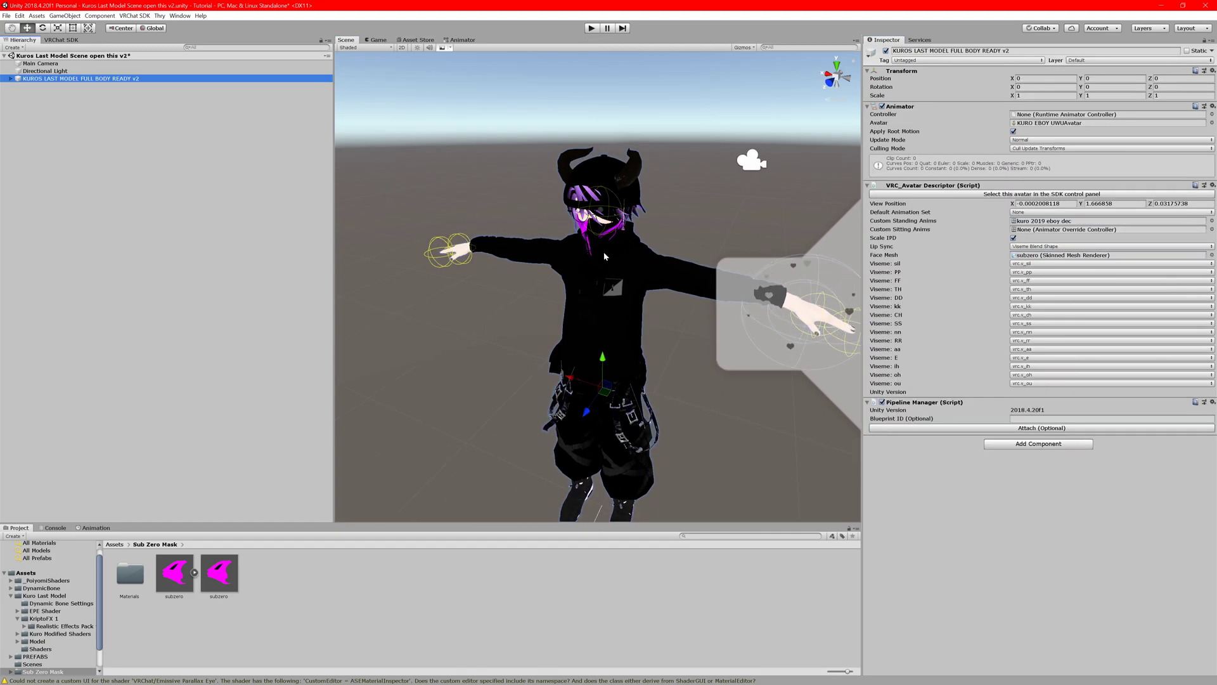
{"action": "left_click", "coordinate": [594, 28]}
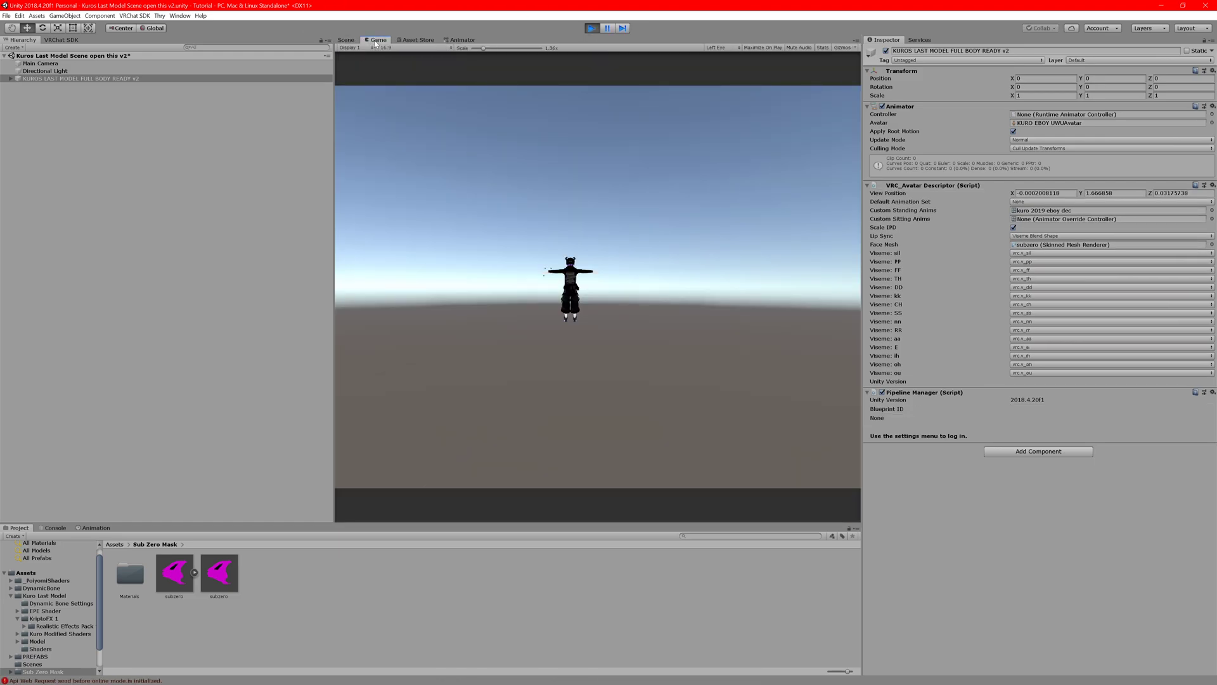
{"action": "left_click", "coordinate": [345, 40]}
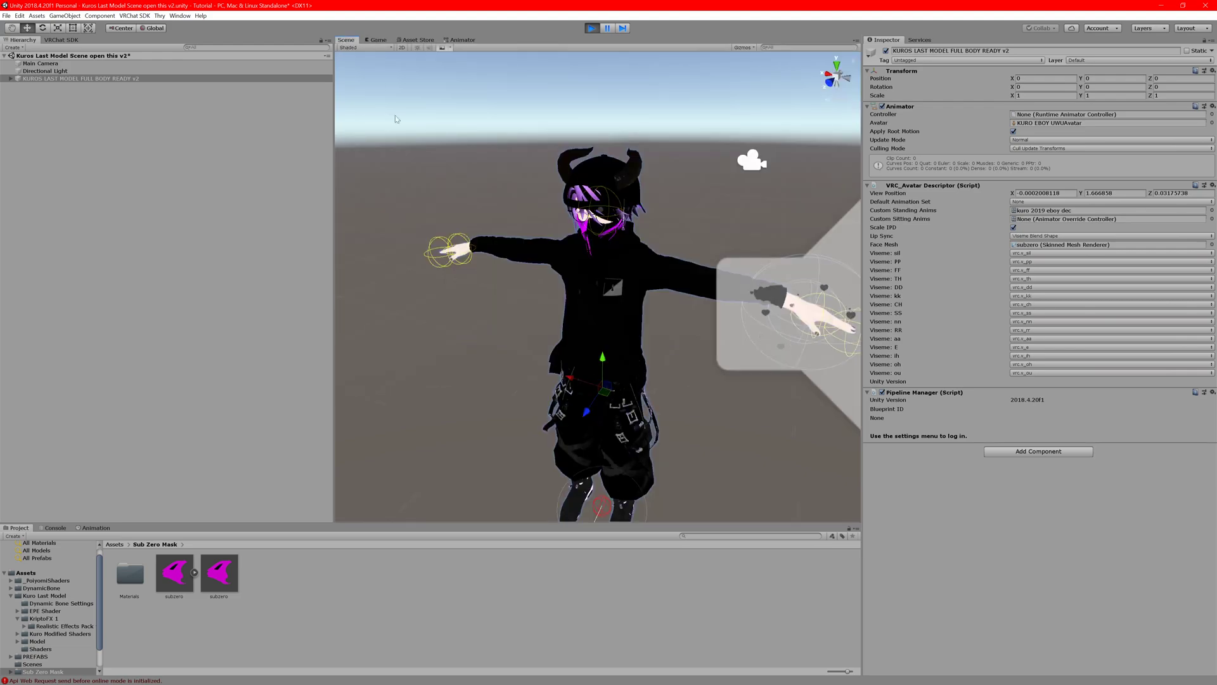
{"action": "middle_click_drag", "start_coordinate": [527, 235], "coordinate": [515, 220]}
{"action": "left_click", "coordinate": [45, 79]}
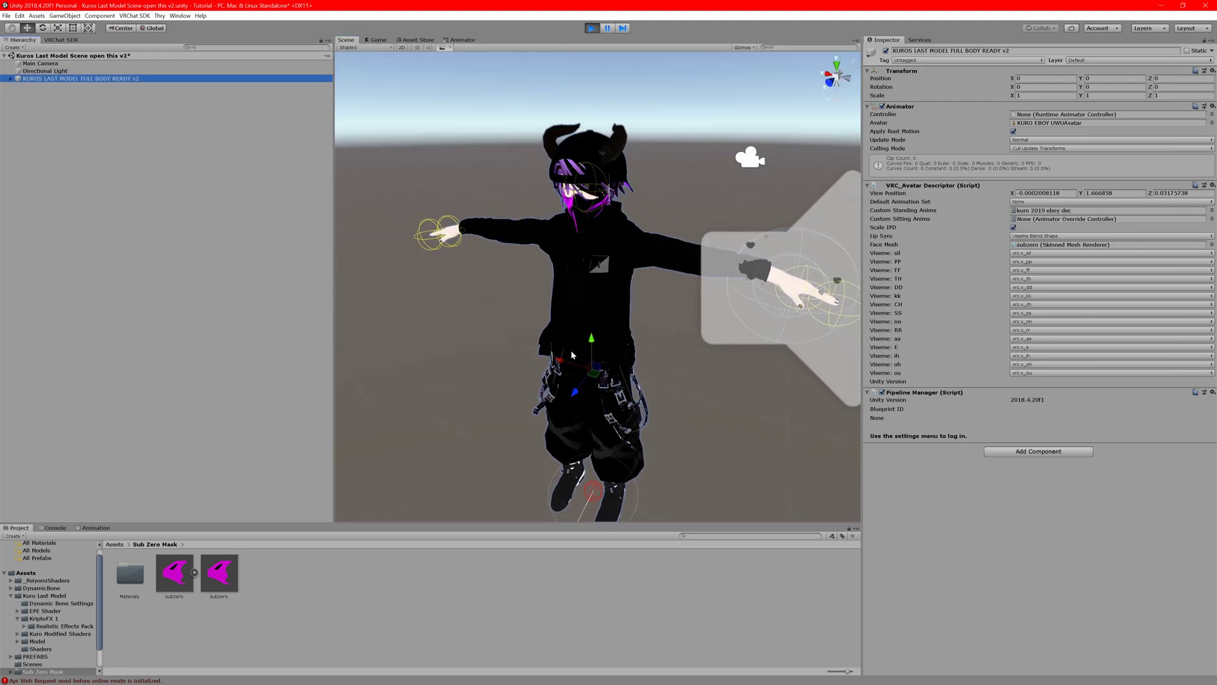
Nudge the avatar in Play mode along X to about -0.006 and along Z to about 0.048.
{"action": "left_click_drag", "start_coordinate": [560, 360], "coordinate": [557, 373]}
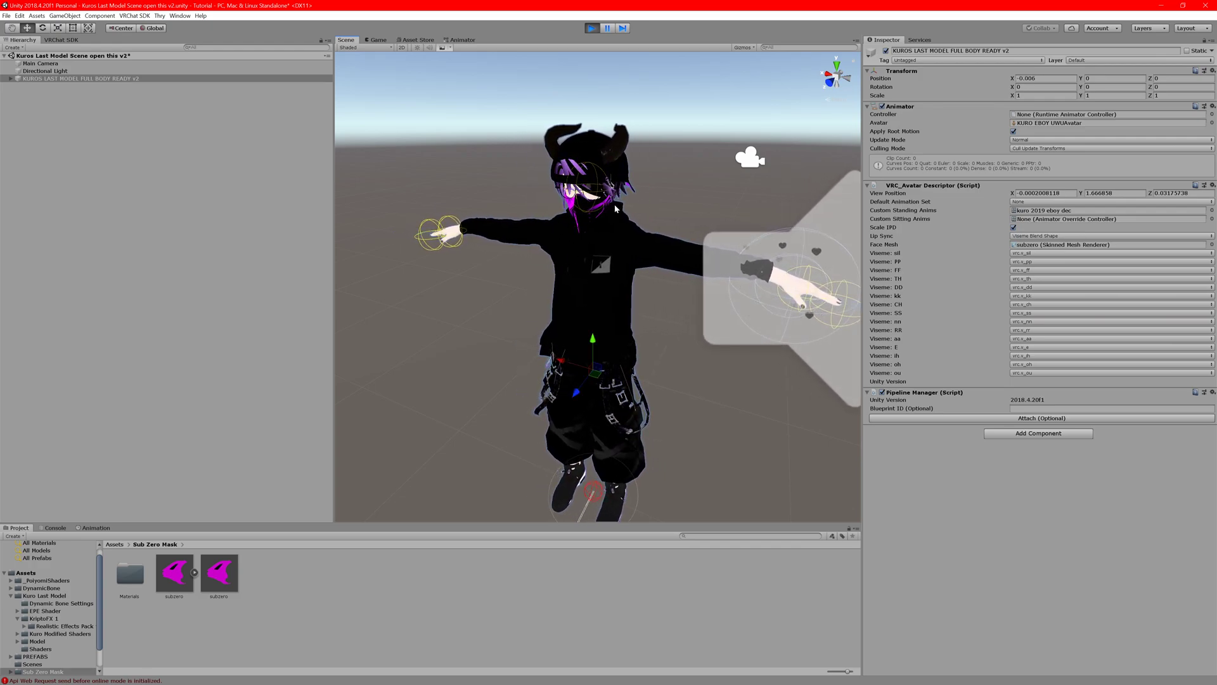
{"action": "scroll", "coordinate": [619, 197], "scroll_direction": "up", "scroll_amount": 15}
{"action": "scroll", "coordinate": [619, 198], "scroll_direction": "down", "scroll_amount": 12}
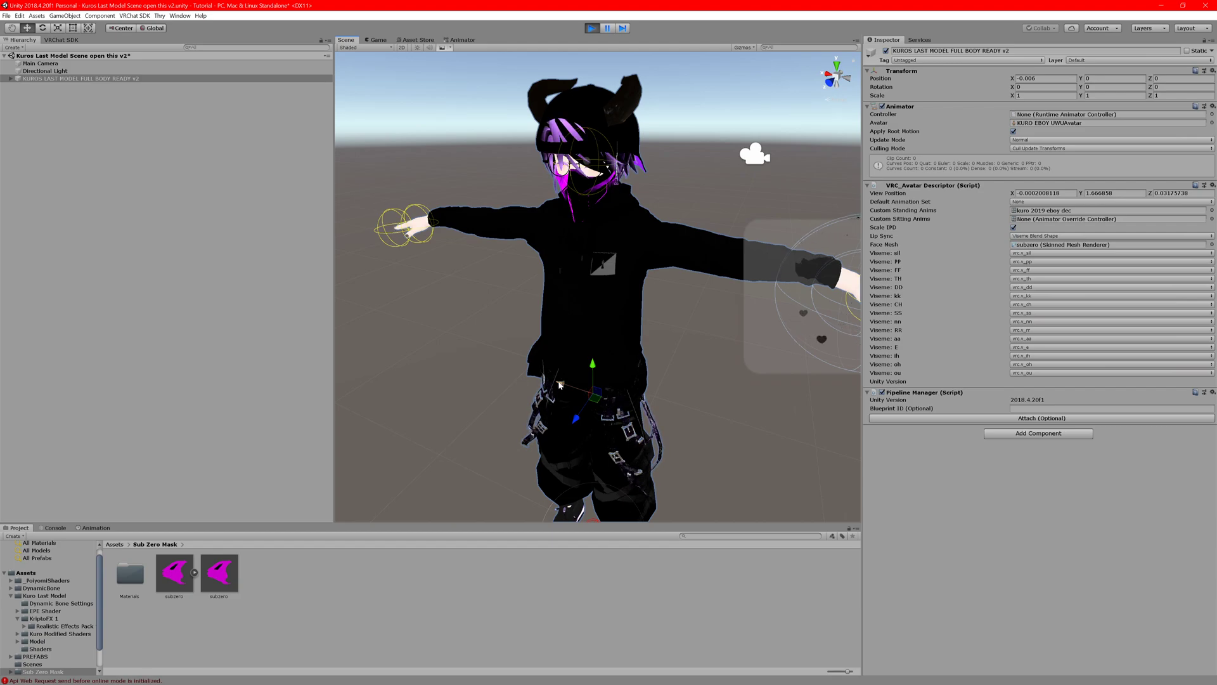
{"action": "mouse_move", "coordinate": [585, 425]}
{"action": "left_mouse_down"}
{"action": "mouse_move", "coordinate": [596, 408]}
{"action": "mouse_move", "coordinate": [574, 436]}
{"action": "left_mouse_up"}
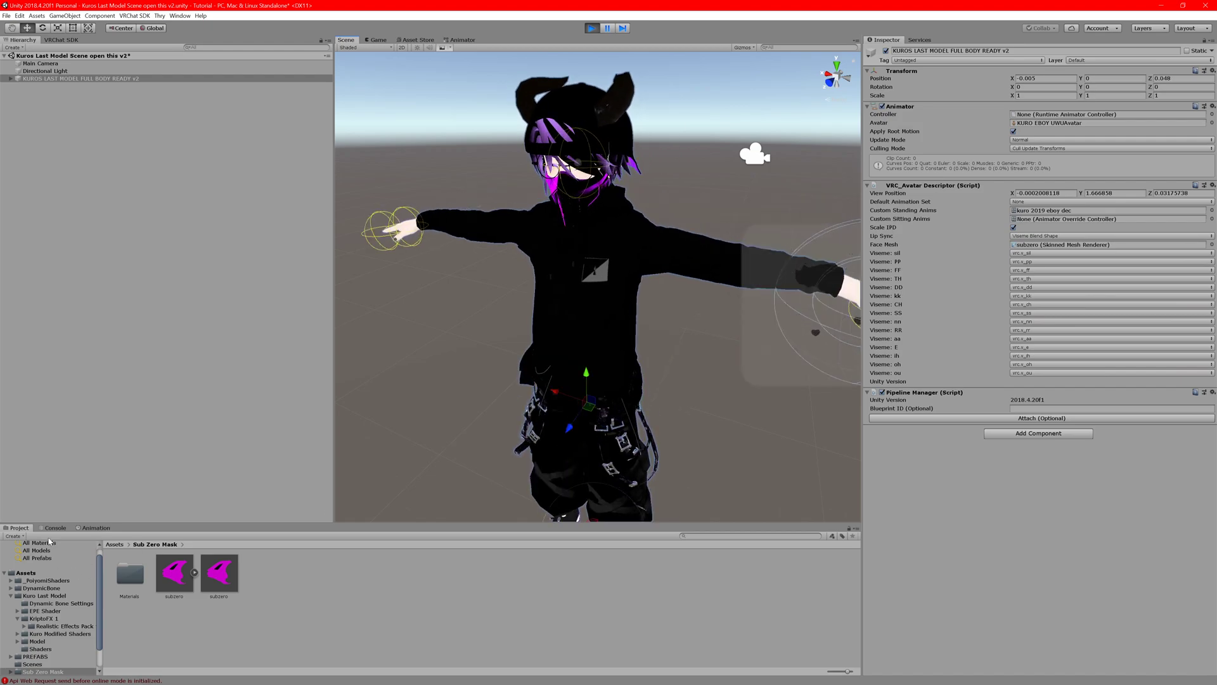
{"action": "left_click", "coordinate": [55, 528]}
{"action": "left_click", "coordinate": [20, 528]}
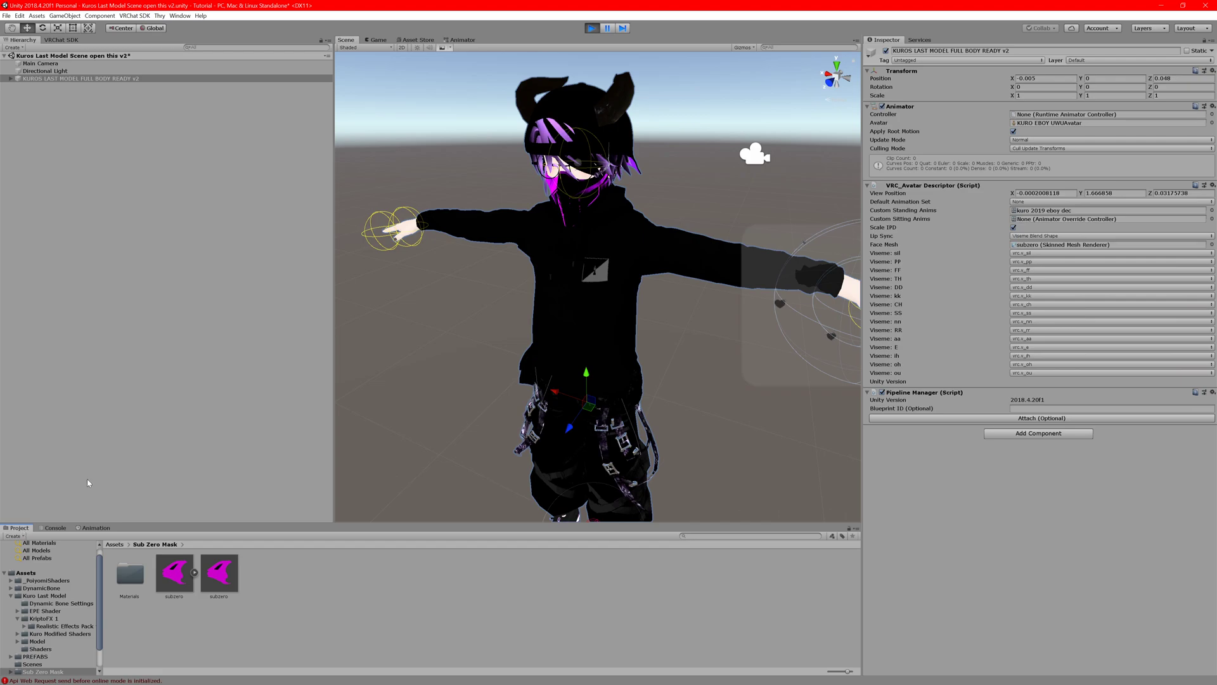
Shift the running avatar along Z to about -0.017 while viewing the mask from the side.
{"action": "middle_click_drag", "start_coordinate": [634, 140], "coordinate": [571, 151]}
{"action": "right_click_drag", "start_coordinate": [571, 151], "coordinate": [435, 187]}
{"action": "middle_click_drag", "start_coordinate": [558, 177], "coordinate": [448, 174]}
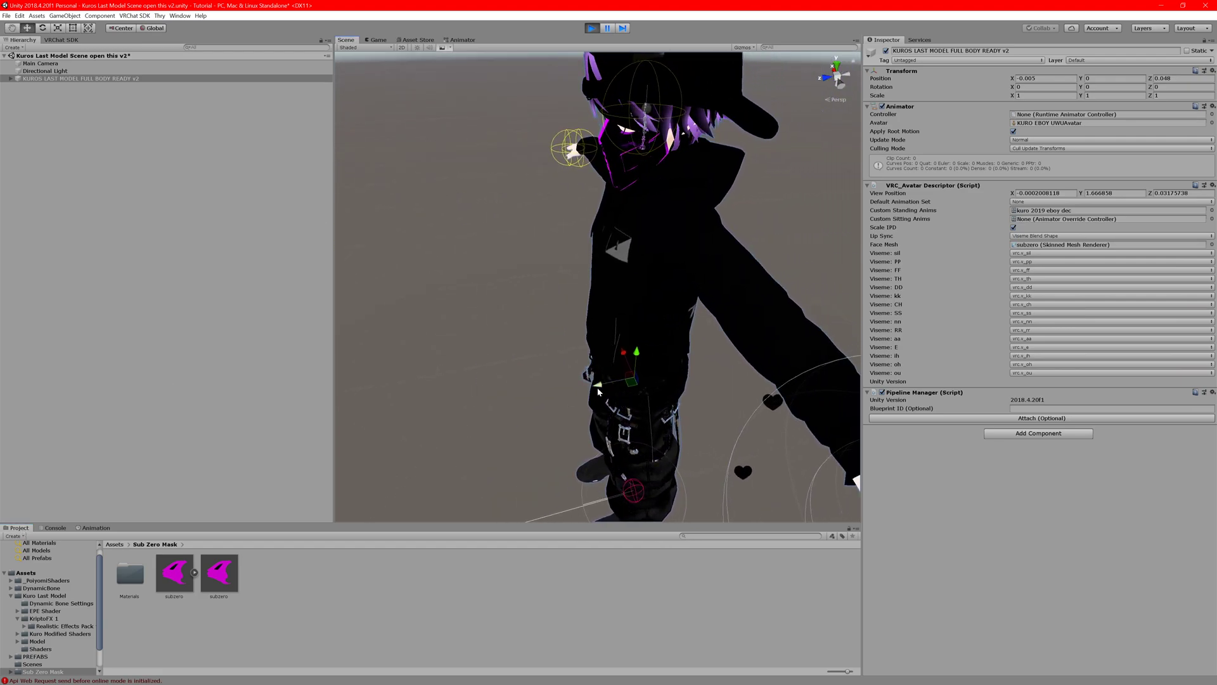
{"action": "left_click_drag", "start_coordinate": [621, 391], "coordinate": [615, 383]}
Inspect the avatar's arm and masked face from other angles, and stop Play mode.
{"action": "right_click_drag", "start_coordinate": [615, 383], "coordinate": [674, 361]}
{"action": "middle_click_drag", "start_coordinate": [674, 362], "coordinate": [739, 329]}
{"action": "right_click_drag", "start_coordinate": [611, 325], "coordinate": [687, 307]}
{"action": "mouse_move", "coordinate": [691, 308]}
{"action": "middle_mouse_down"}
{"action": "mouse_move", "coordinate": [634, 308]}
{"action": "mouse_move", "coordinate": [668, 308]}
{"action": "middle_mouse_up"}
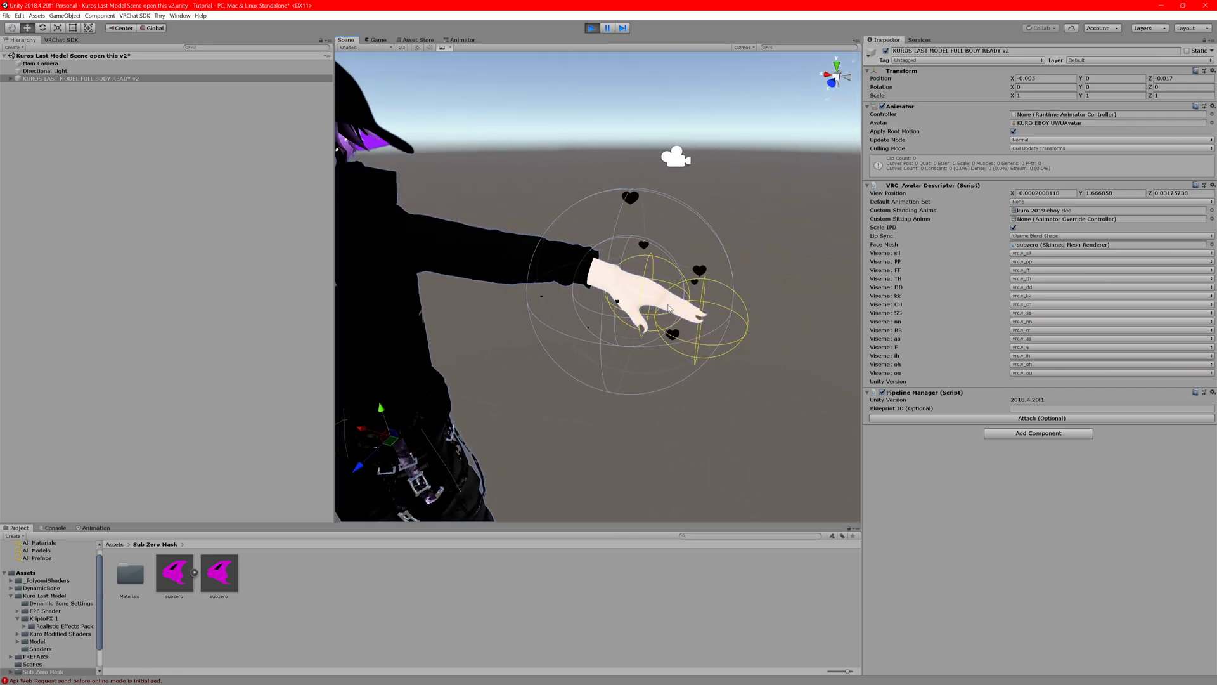
{"action": "middle_click_drag", "start_coordinate": [348, 203], "coordinate": [429, 211]}
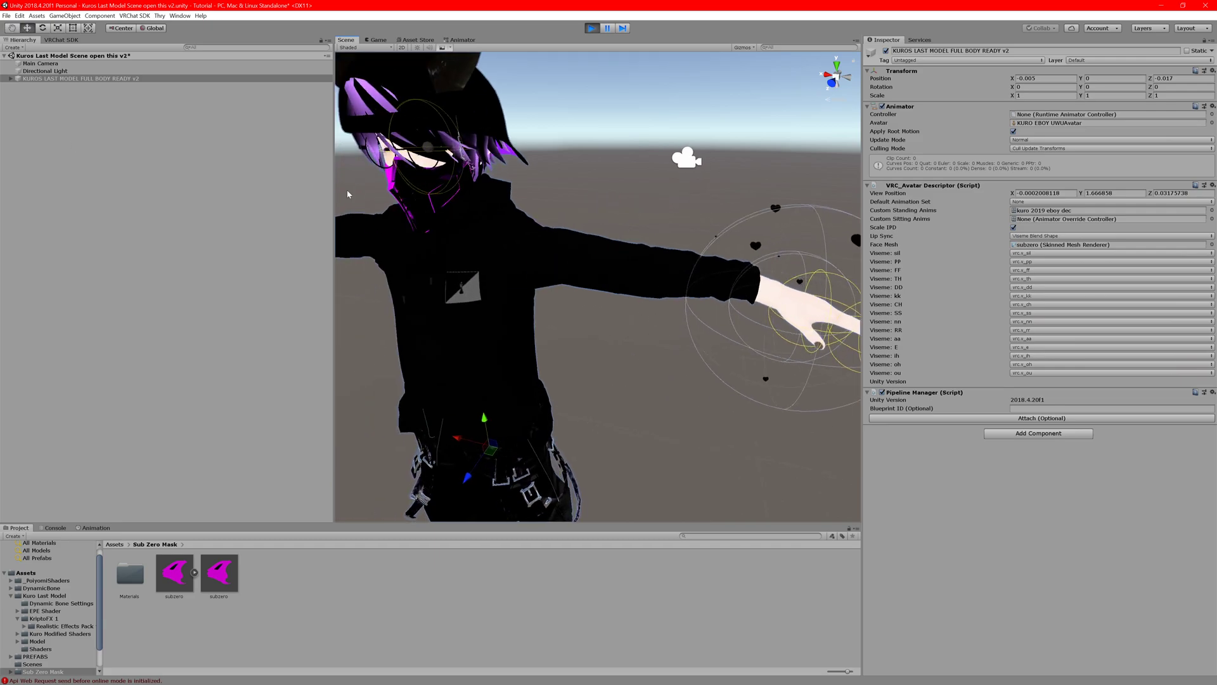
{"action": "key", "text": "ctrl+p"}
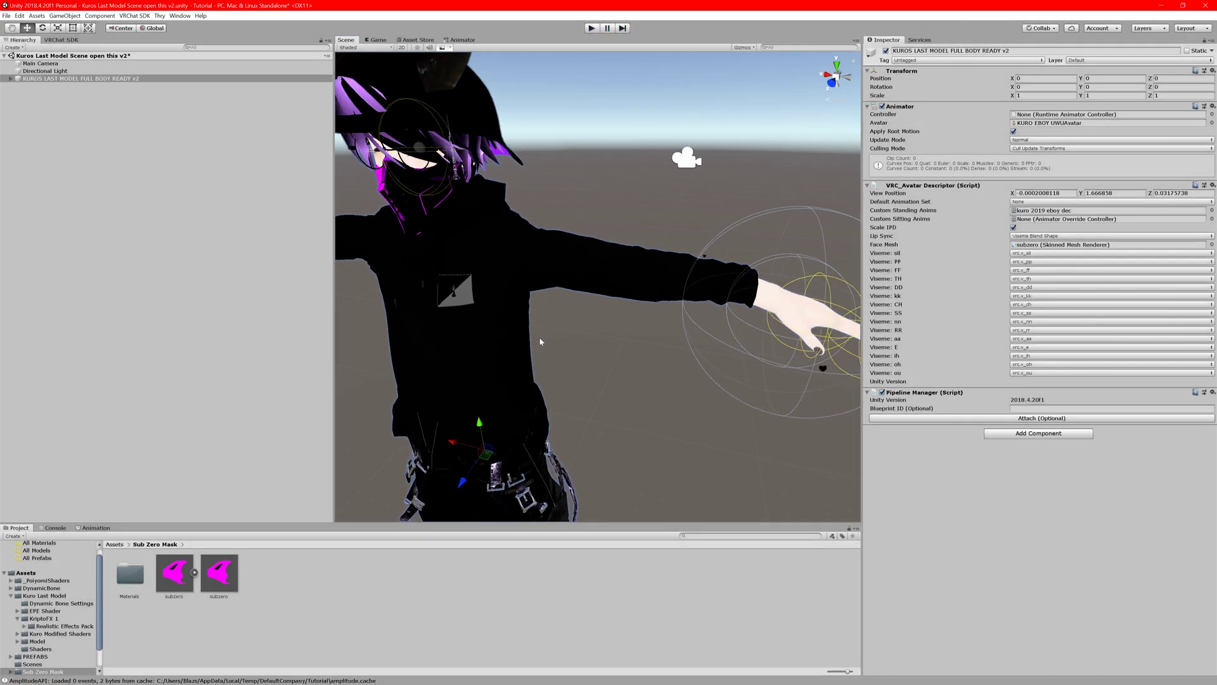
Select the subzero mask on the avatar's face.
{"action": "left_click", "coordinate": [38, 78]}
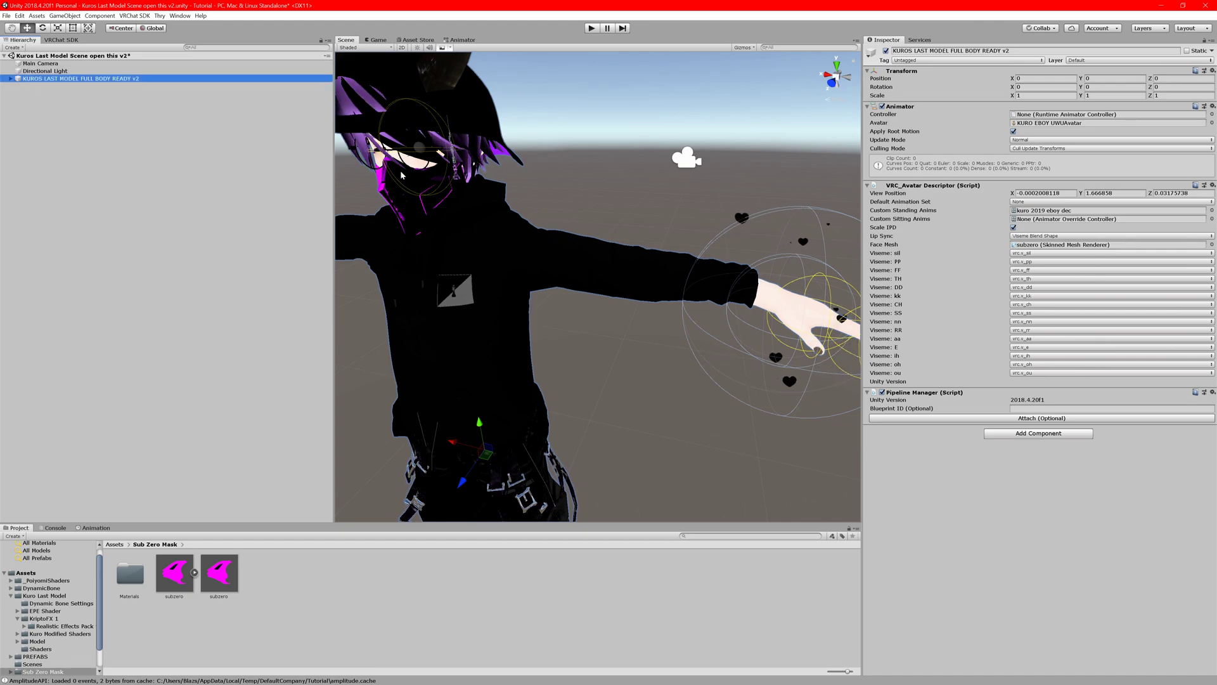
{"action": "left_click", "coordinate": [460, 173]}
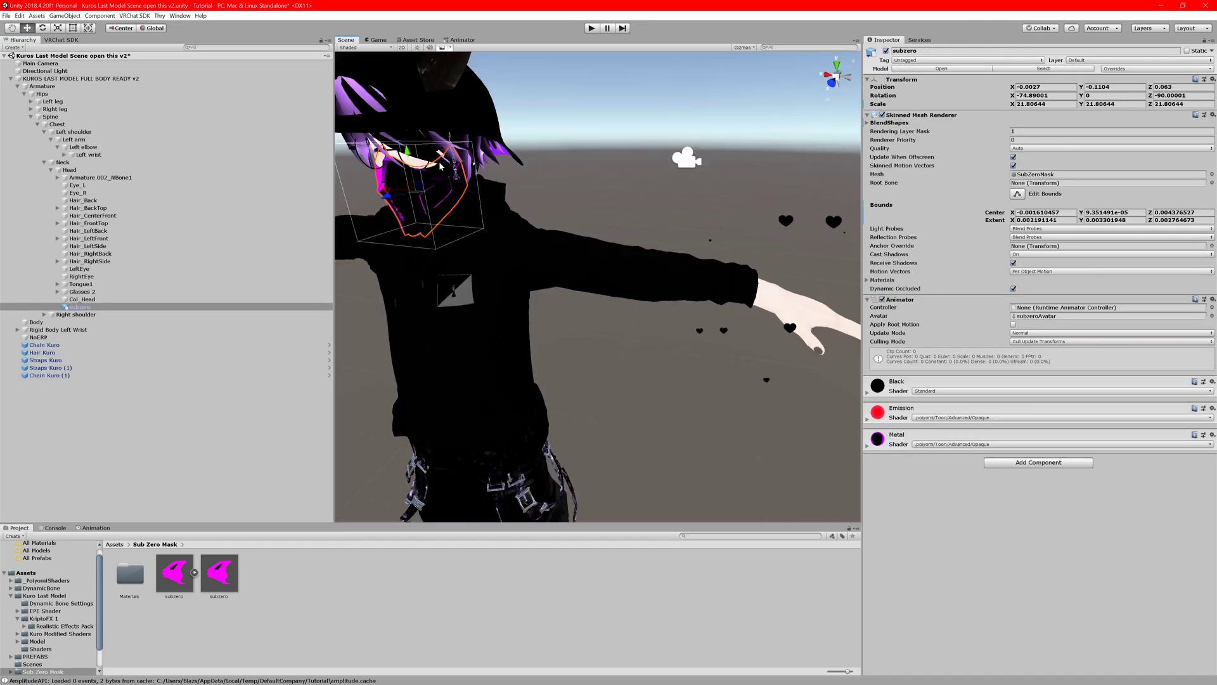
{"action": "scroll", "coordinate": [440, 166], "scroll_direction": "down", "scroll_amount": 5}
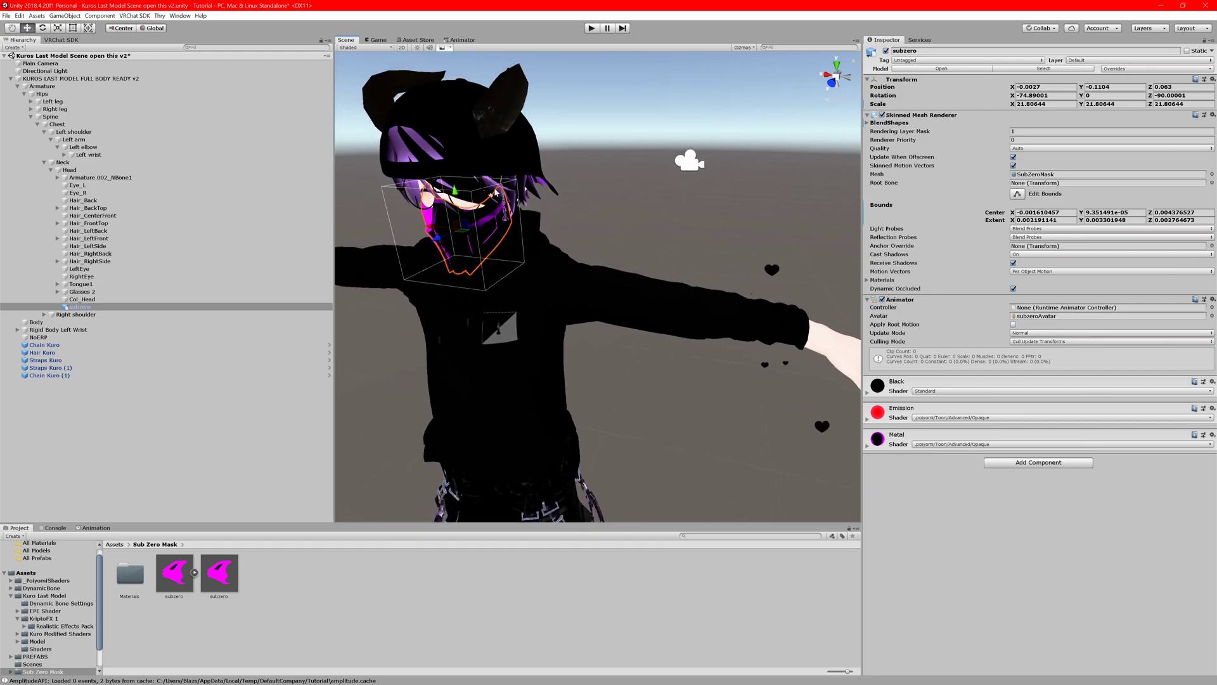
Examine the Dynamic Bone settings of Chain Kuro and Chain Kuro (1), including the second chain's list of colliders.
{"action": "left_click", "coordinate": [56, 345]}
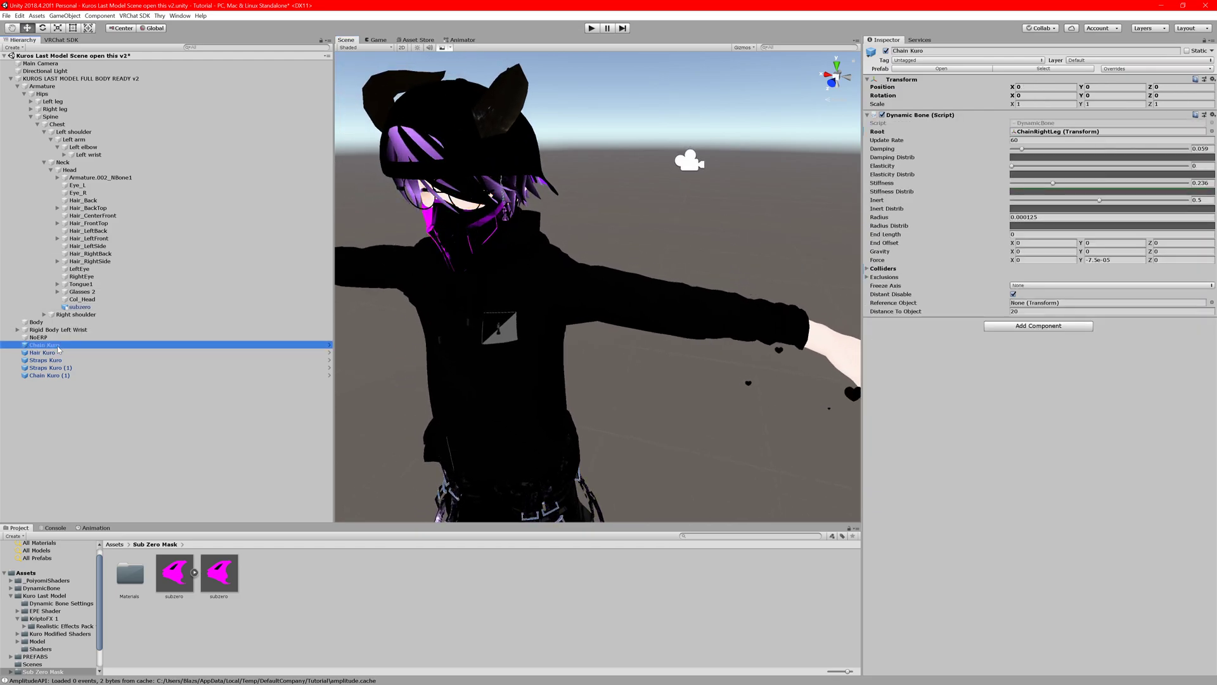
{"action": "double_click", "coordinate": [57, 345]}
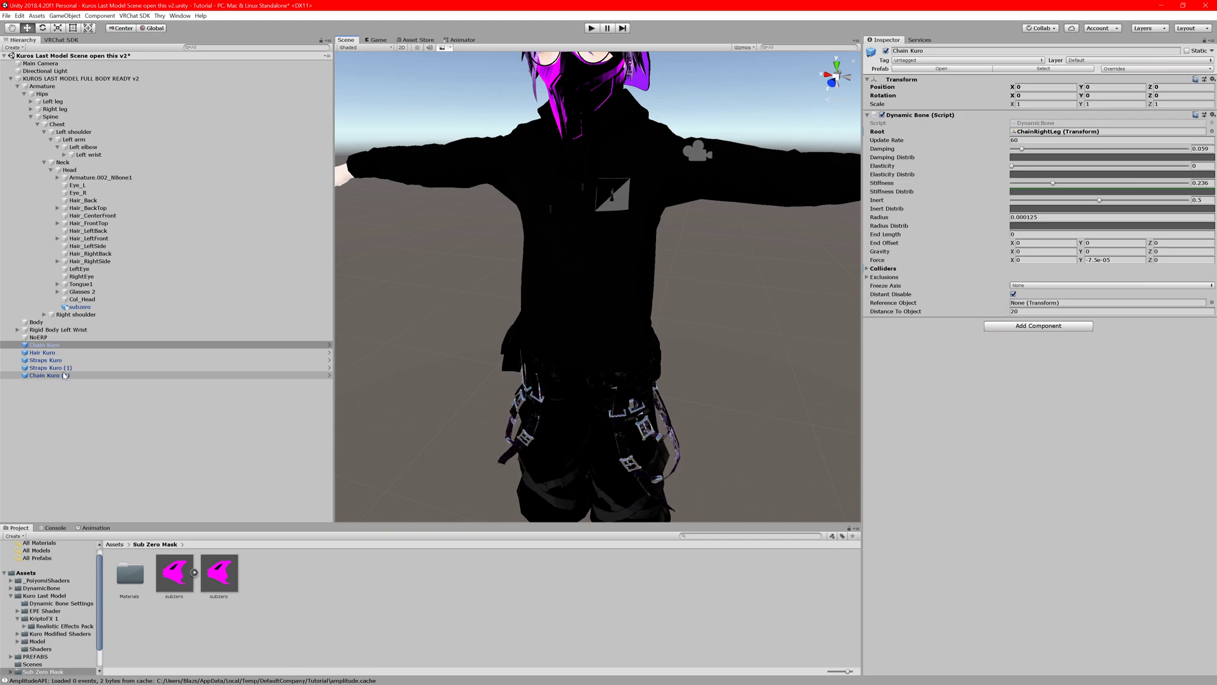
{"action": "double_click", "coordinate": [64, 376]}
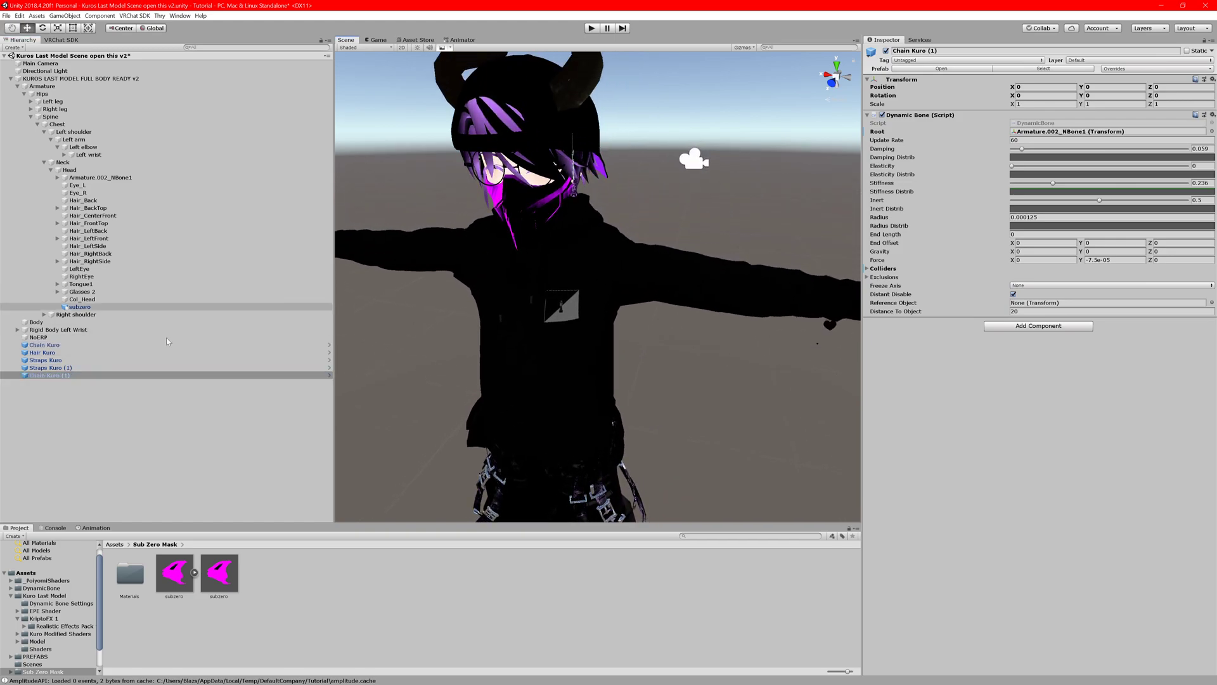
{"action": "left_click", "coordinate": [67, 375]}
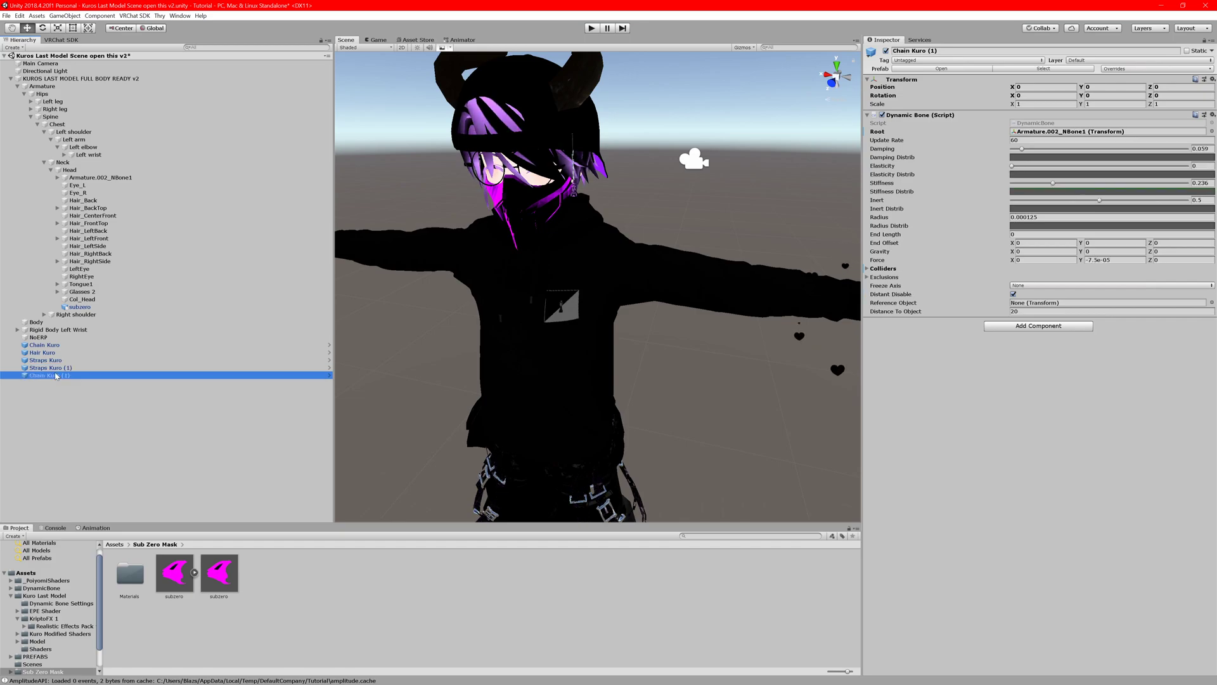
{"action": "left_click", "coordinate": [871, 271]}
{"action": "left_click", "coordinate": [869, 269]}
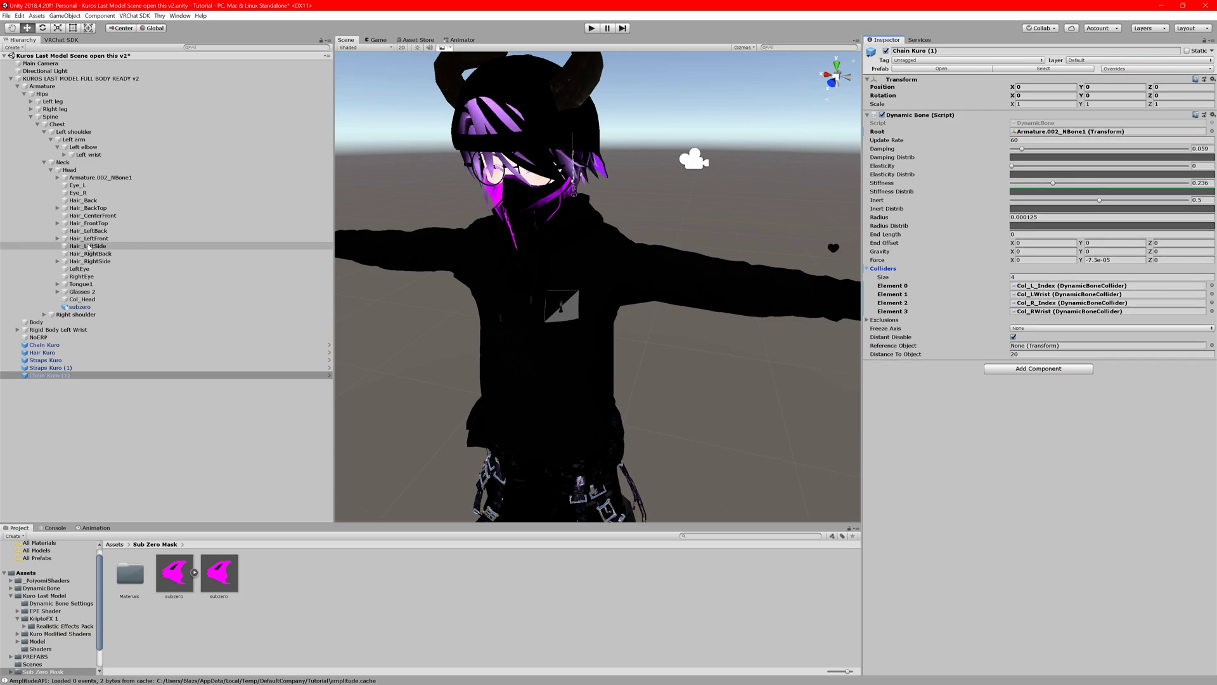
Expand the Left wrist bone and inspect its Col_LWrist collider and Rigid Body Left Wrist objects.
{"action": "left_click", "coordinate": [83, 155]}
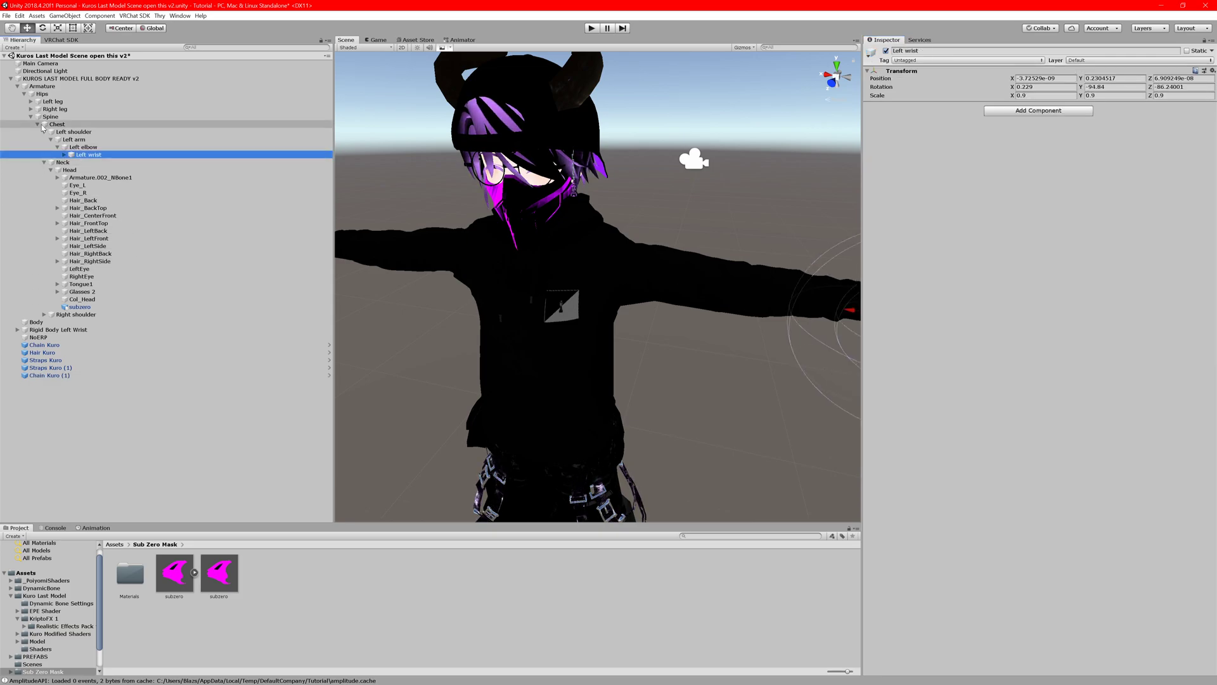
{"action": "left_click", "coordinate": [65, 155]}
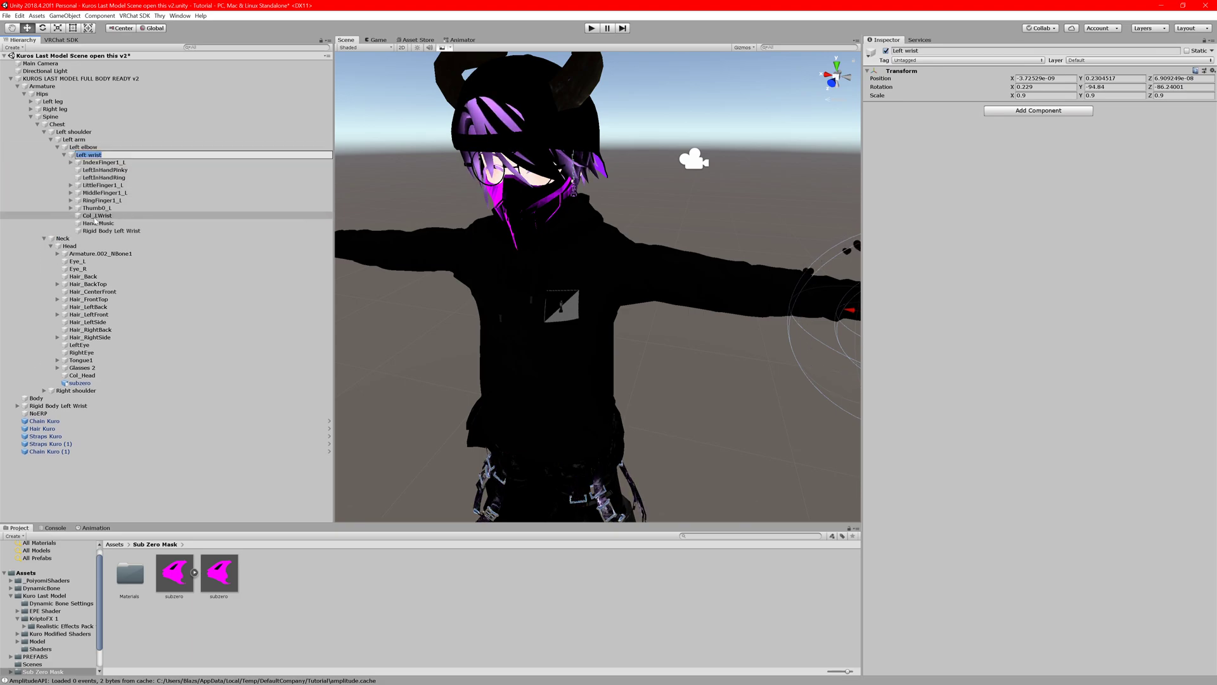
{"action": "left_click", "coordinate": [94, 217]}
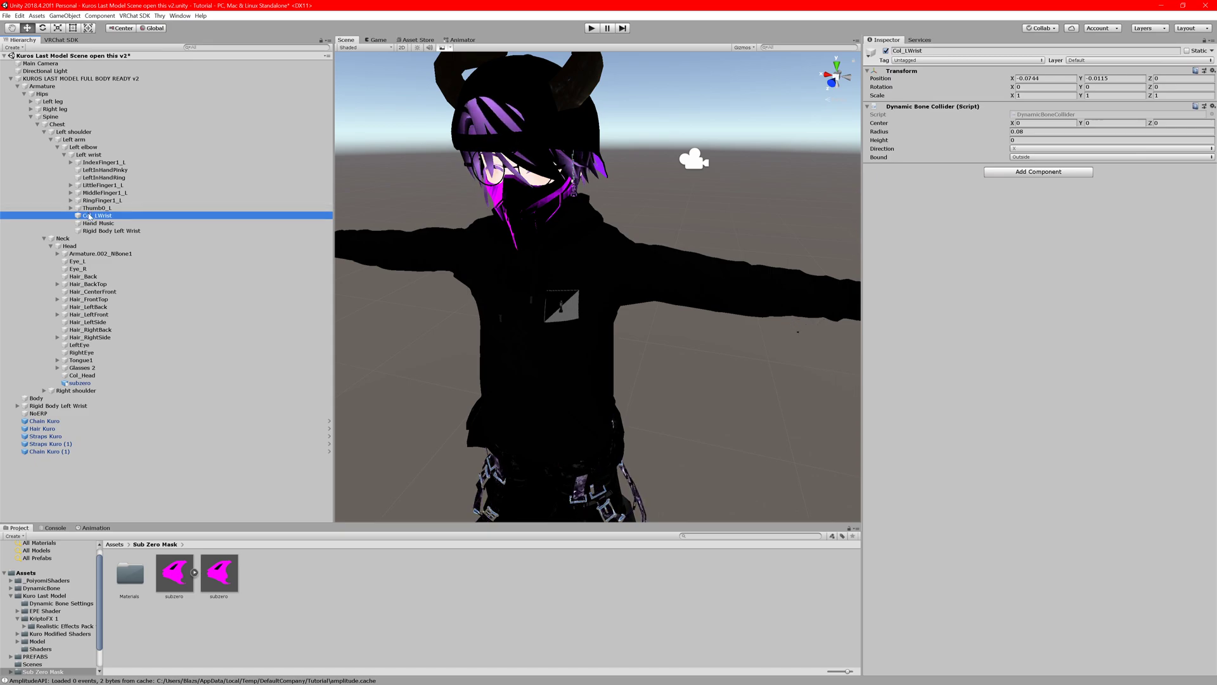
{"action": "left_click", "coordinate": [105, 231]}
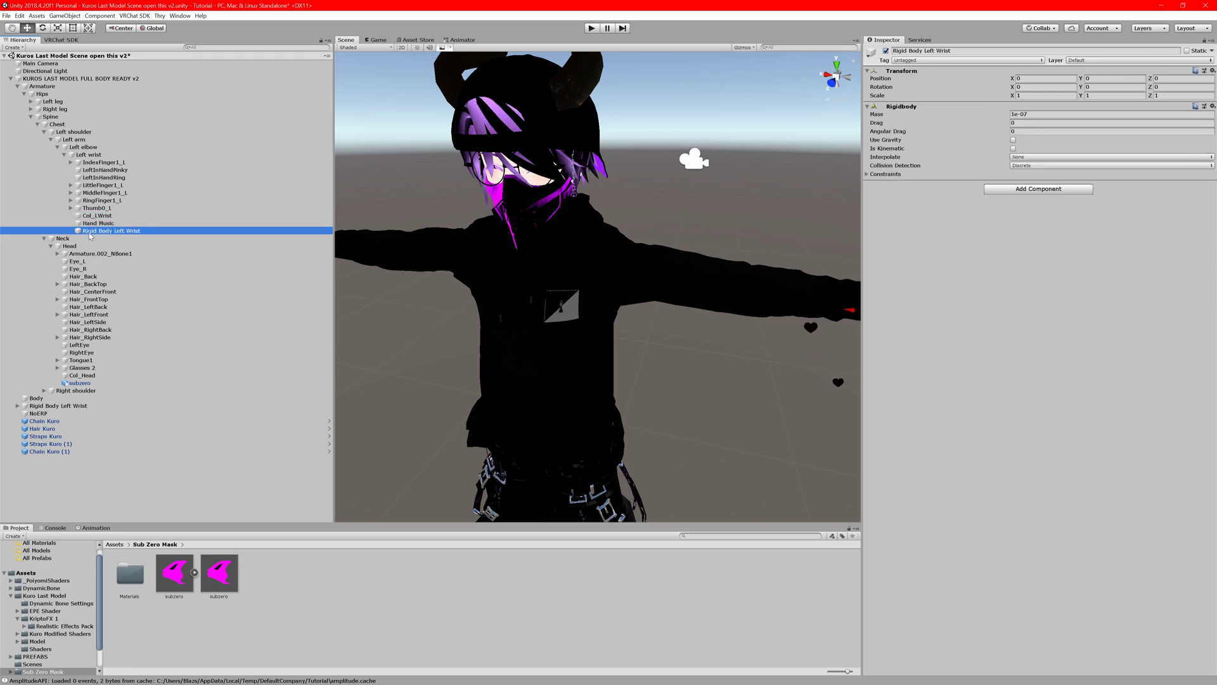
Select the Col_LWrist object, frame it in the scene, and search the addable components for Dynamic Bone Collider.
{"action": "left_click", "coordinate": [127, 216]}
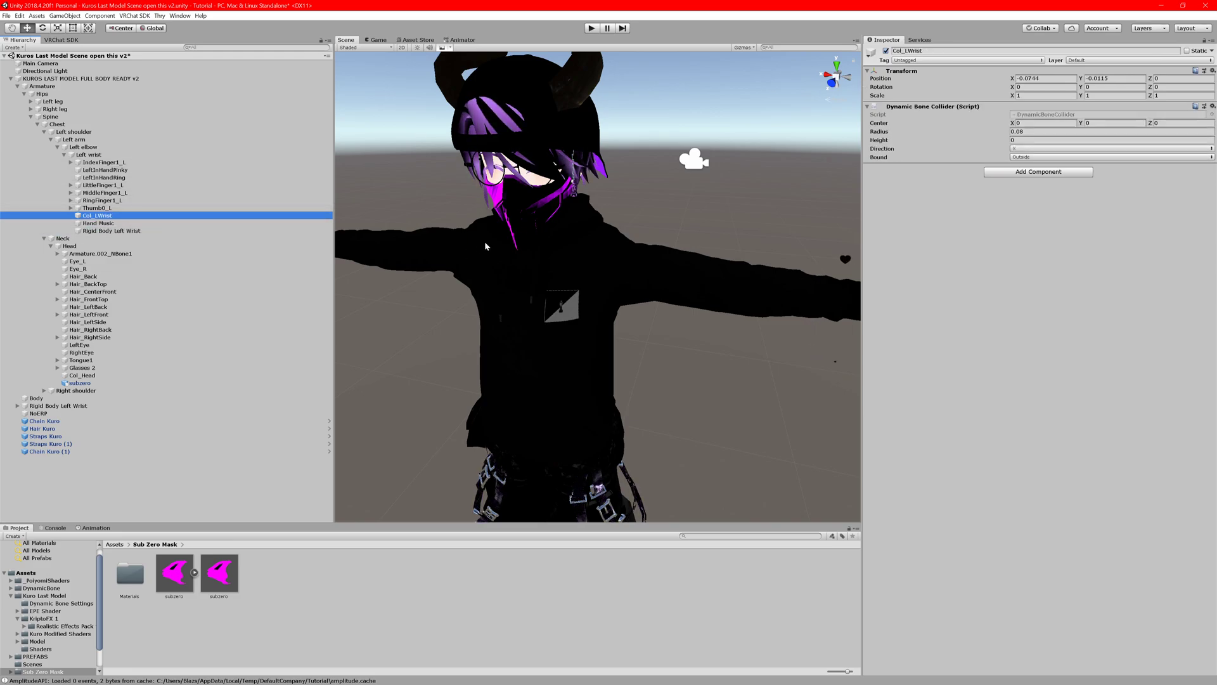
{"action": "key", "text": "f"}
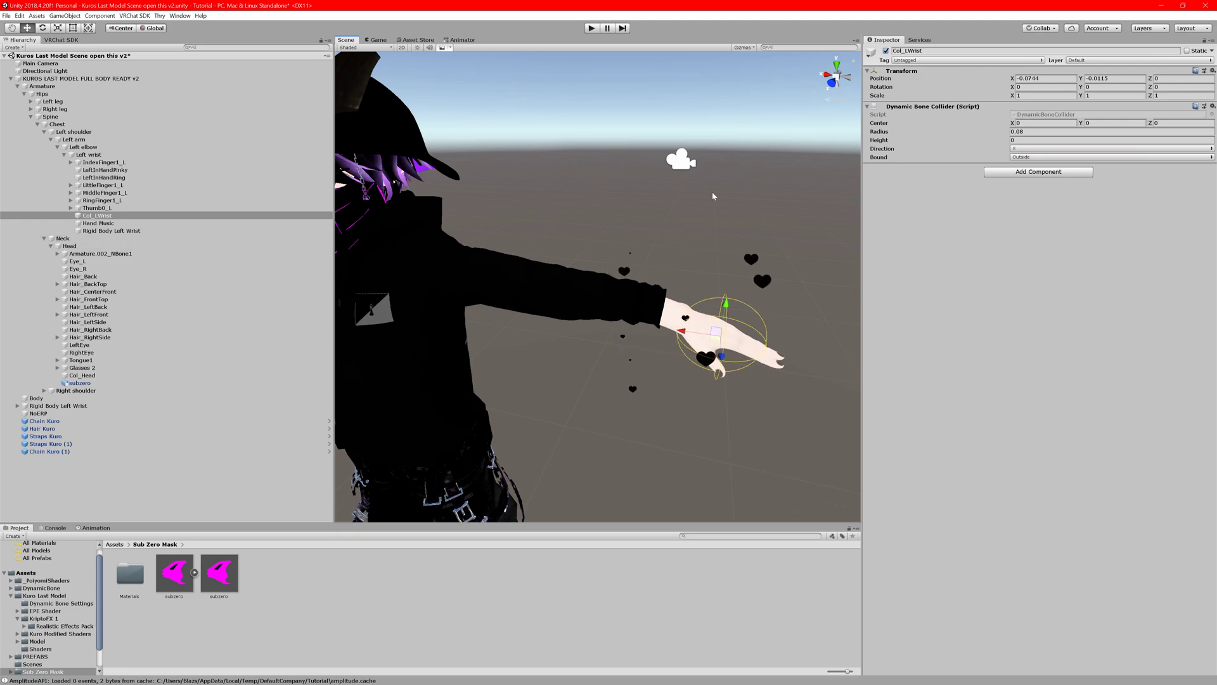
{"action": "left_click", "coordinate": [1013, 172]}
{"action": "type", "text": "dyan"}
{"action": "key", "text": "BackSpace"}
{"action": "key", "text": "BackSpace"}
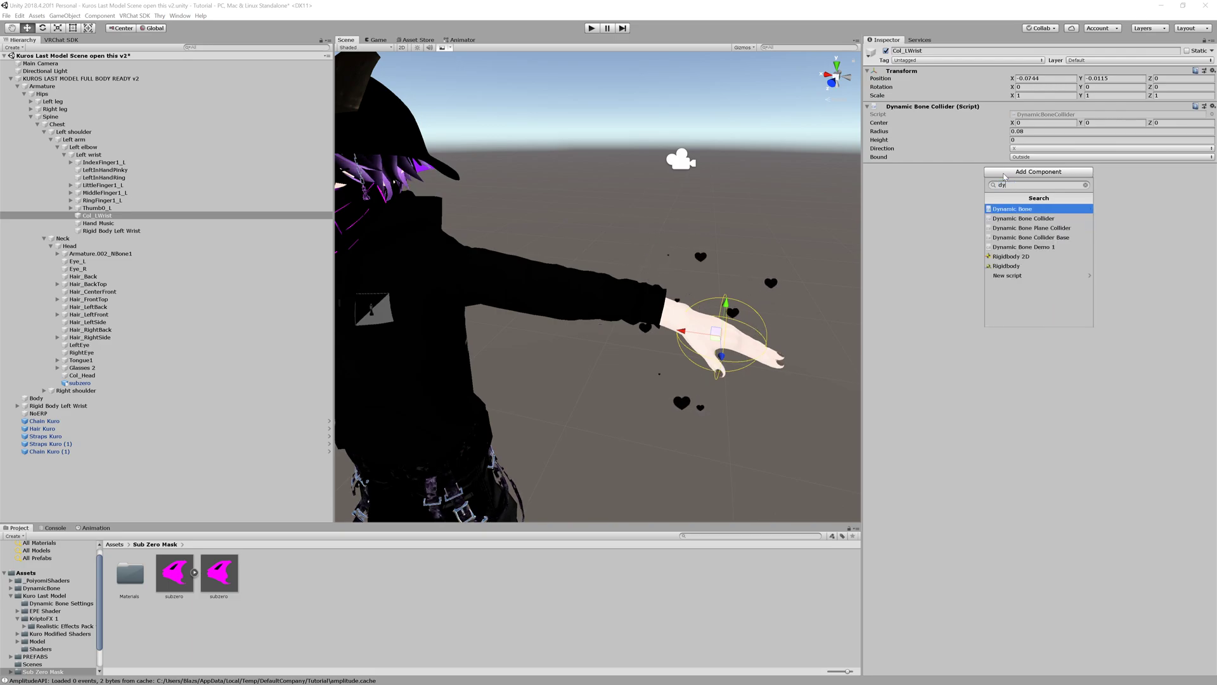
{"action": "key", "text": "Down"}
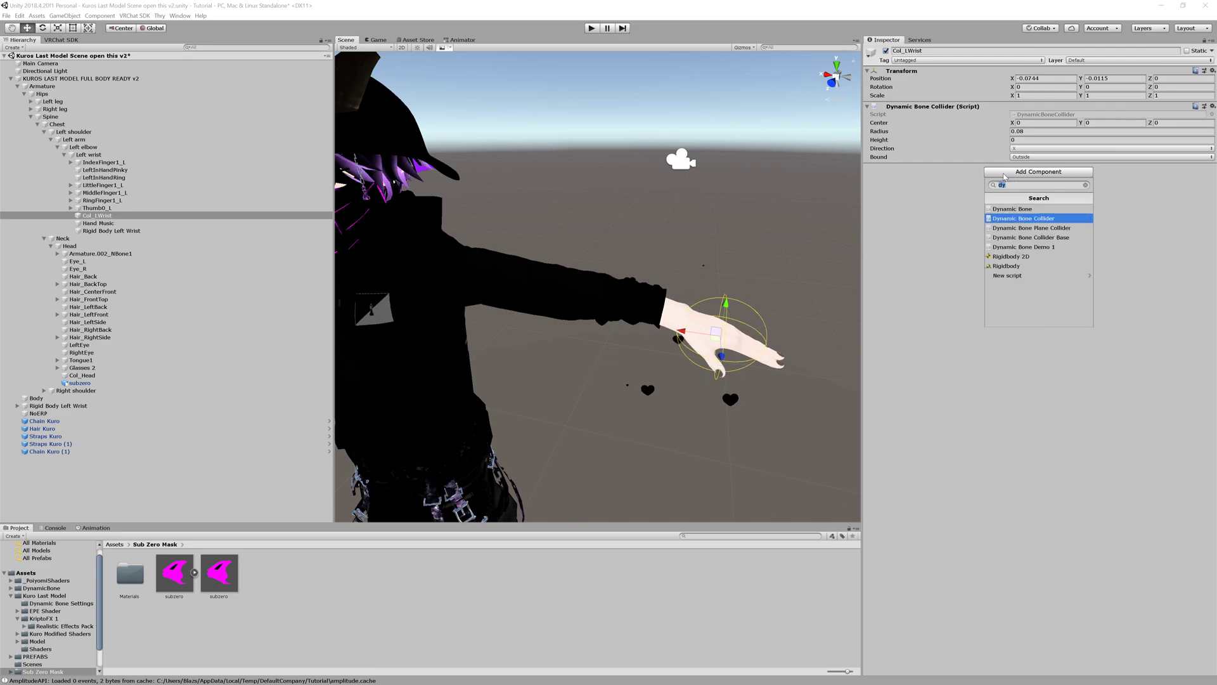
{"action": "key", "text": "BackSpace"}
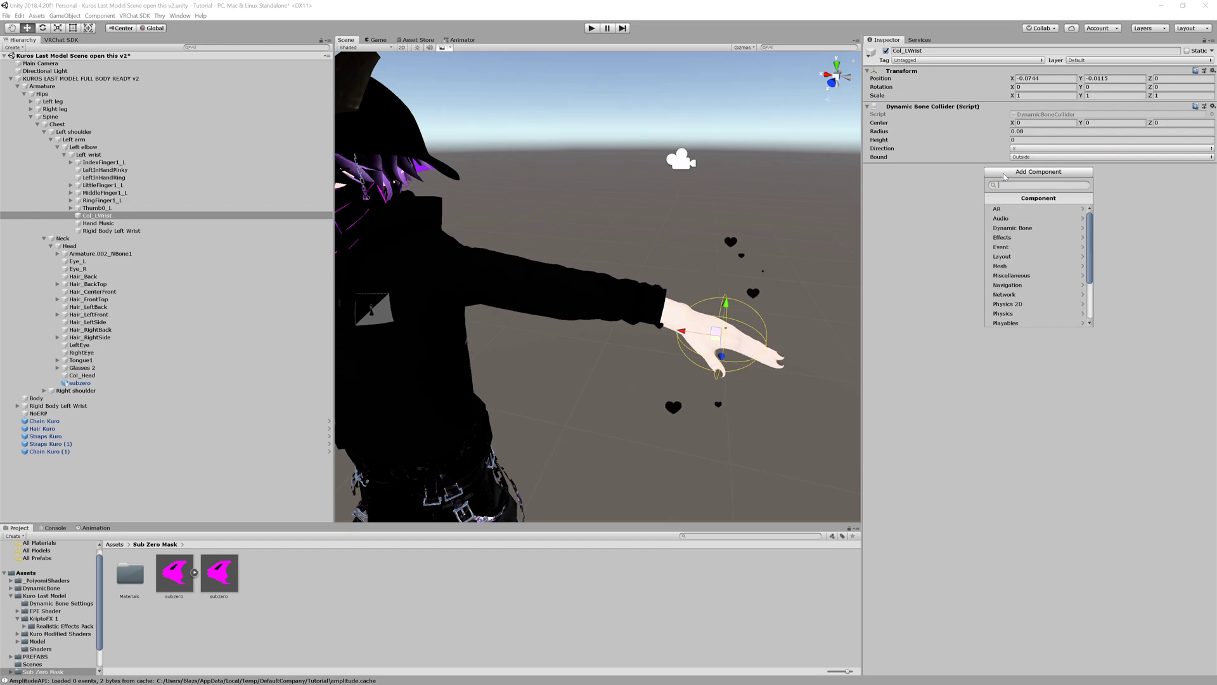
{"action": "left_click", "coordinate": [938, 228]}
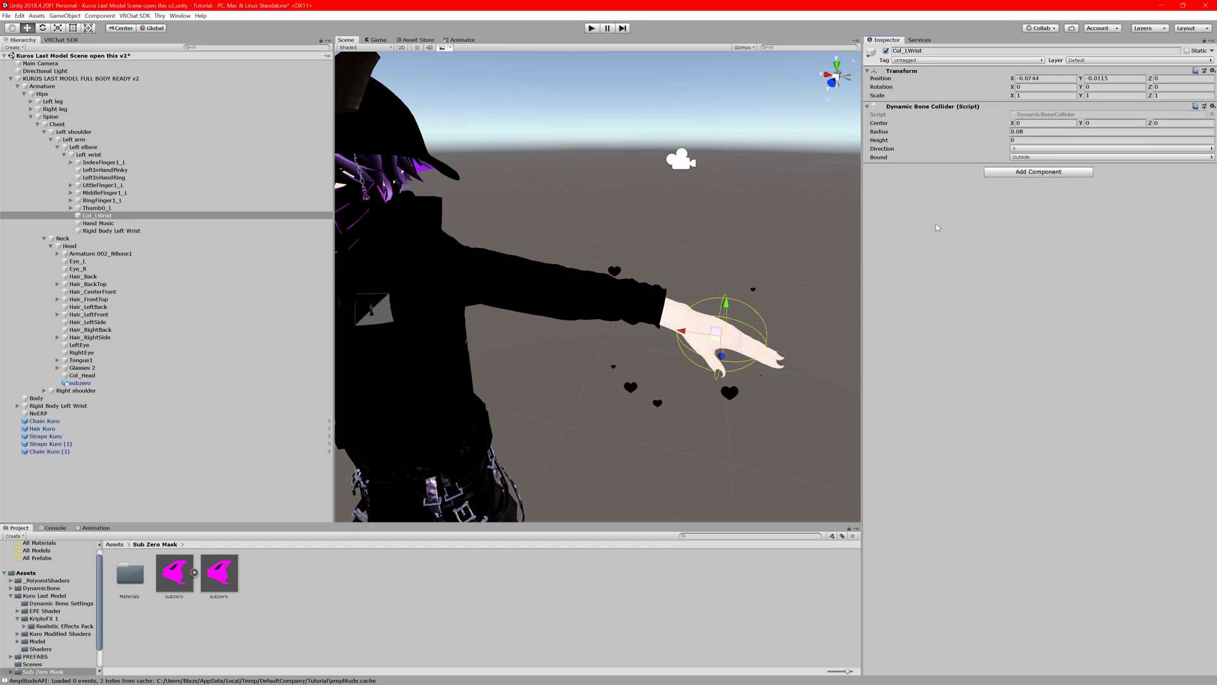
Try a radius of 0.06 on the Col_LWrist Dynamic Bone Collider and settle on 0.09.
{"action": "left_click", "coordinate": [1025, 131]}
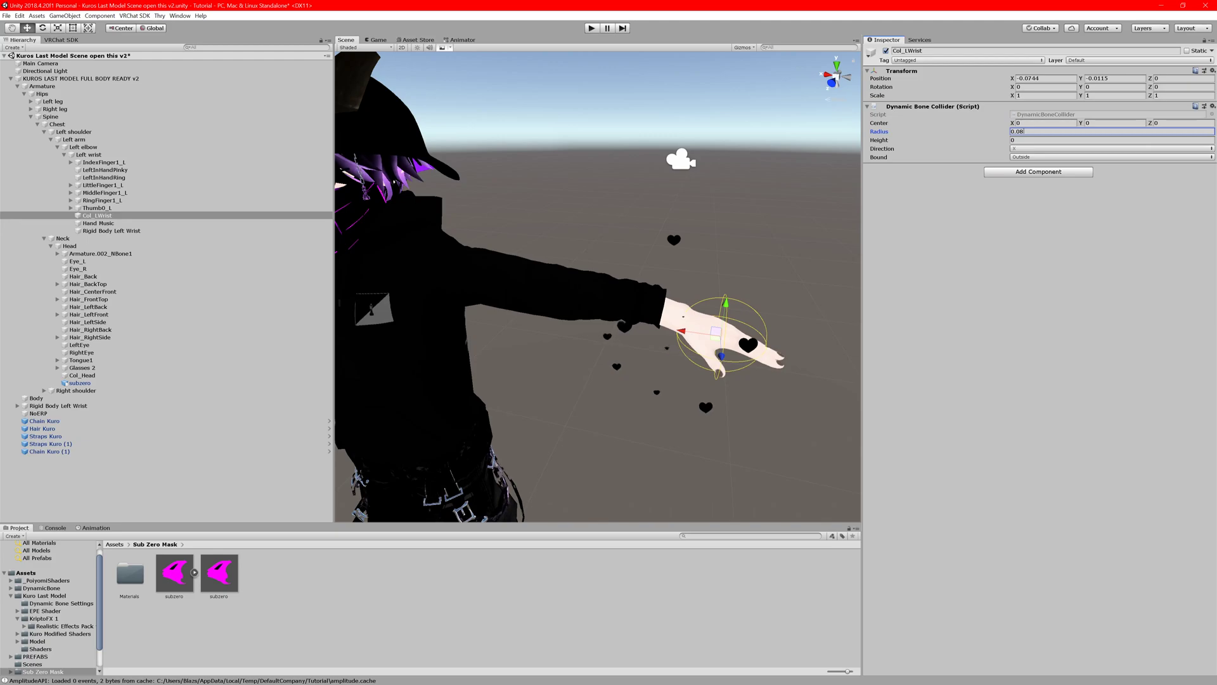
{"action": "key", "text": "BackSpace"}
{"action": "type", "text": "6"}
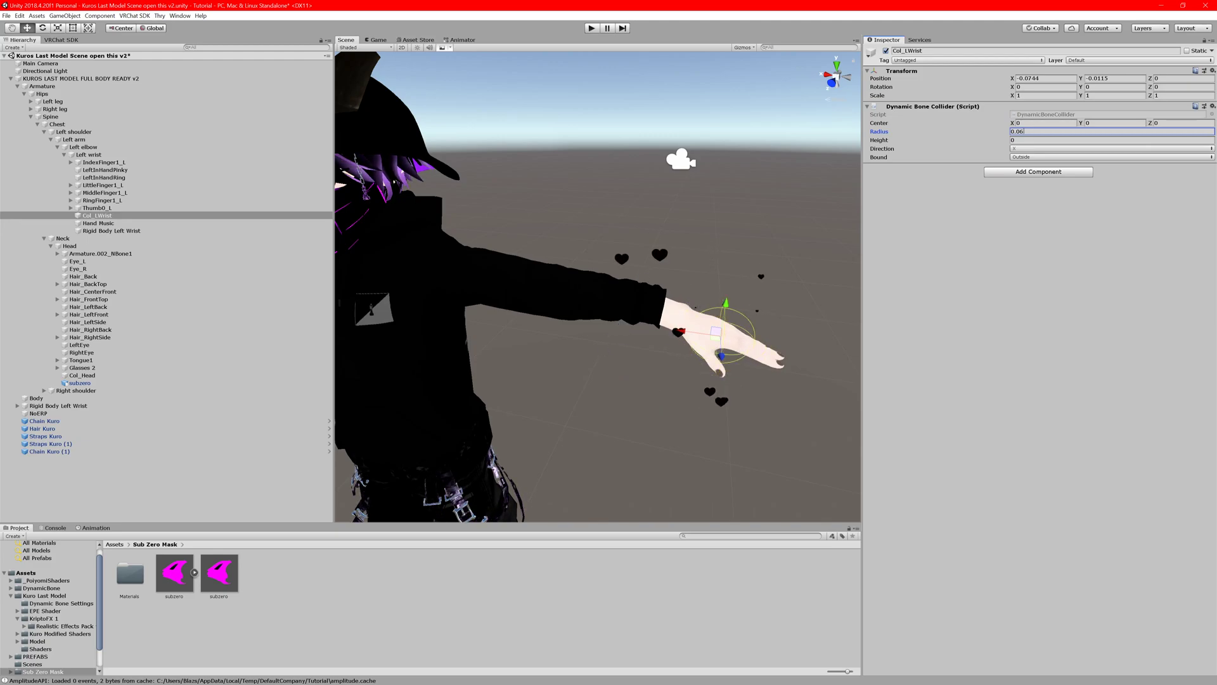
{"action": "key", "text": "BackSpace"}
{"action": "type", "text": "9"}
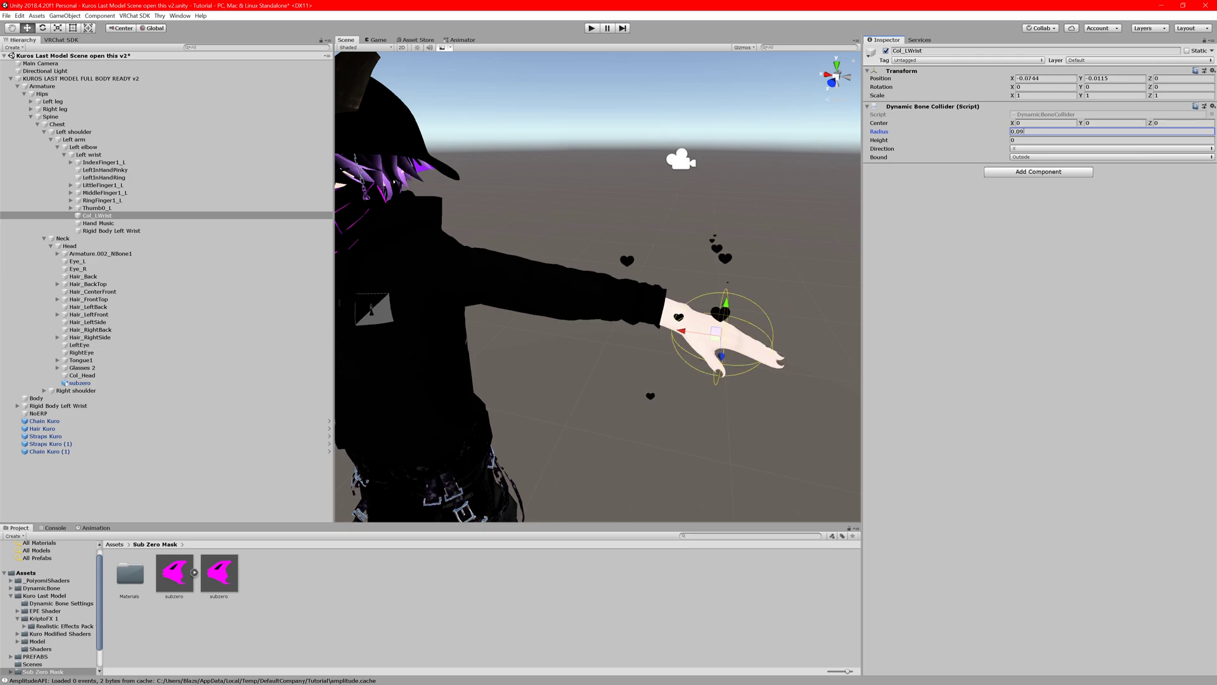
Examine the Chain Kuro (1) Dynamic Bone, locate its Element 0 and Element 1 colliders in the hierarchy, and inspect Col_LWrist and the avatar root.
{"action": "left_click", "coordinate": [63, 451]}
{"action": "middle_click_drag", "start_coordinate": [336, 379], "coordinate": [579, 290]}
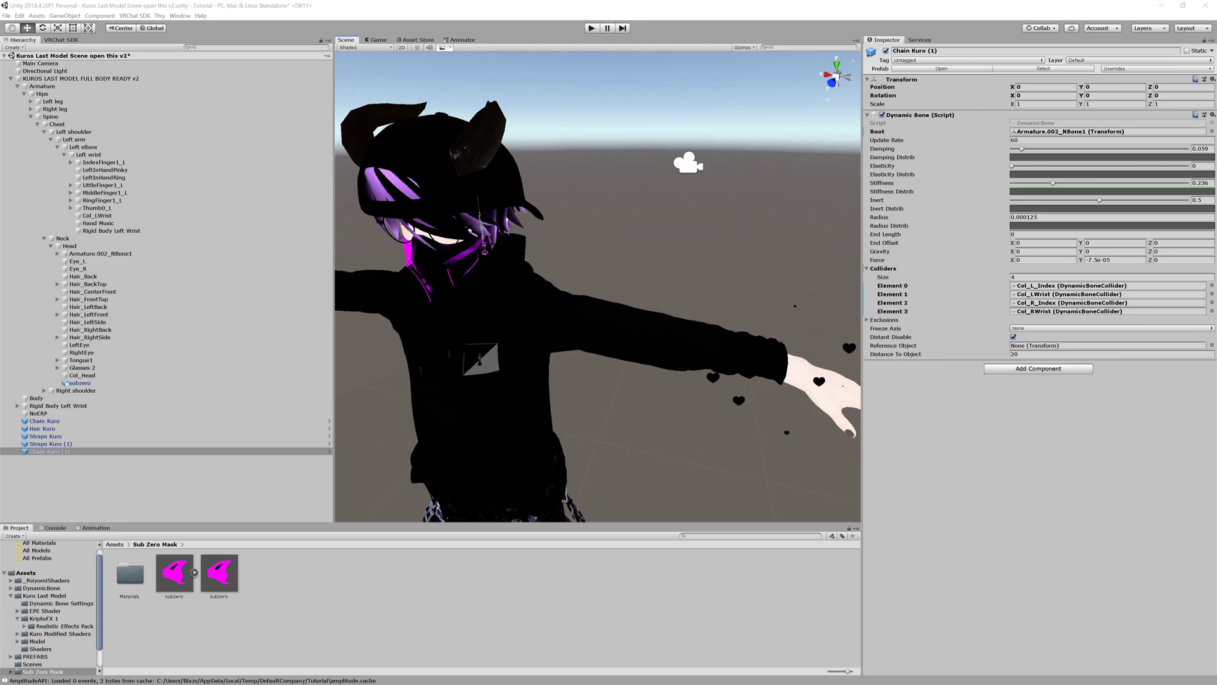
{"action": "key", "text": "alt+Tab"}
{"action": "scroll", "coordinate": [615, 376], "scroll_direction": "up", "scroll_amount": 5}
{"action": "middle_click_drag", "start_coordinate": [647, 374], "coordinate": [593, 345]}
{"action": "scroll", "coordinate": [612, 346], "scroll_direction": "down", "scroll_amount": 8}
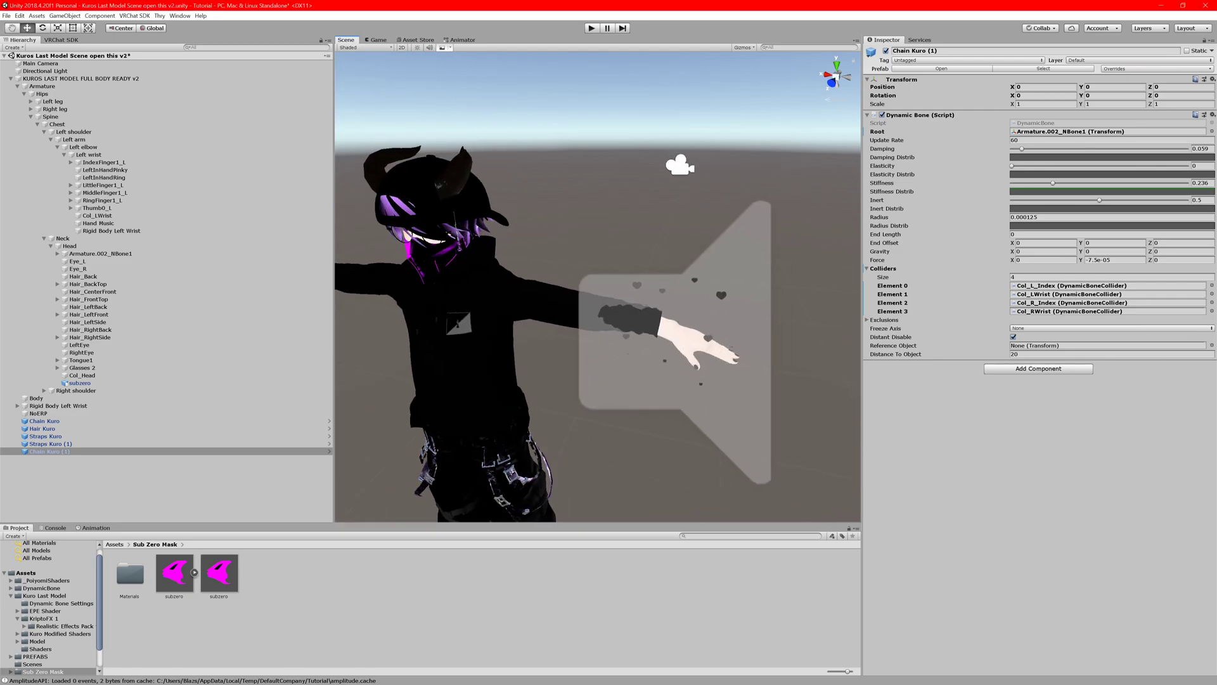
{"action": "left_click", "coordinate": [1033, 285]}
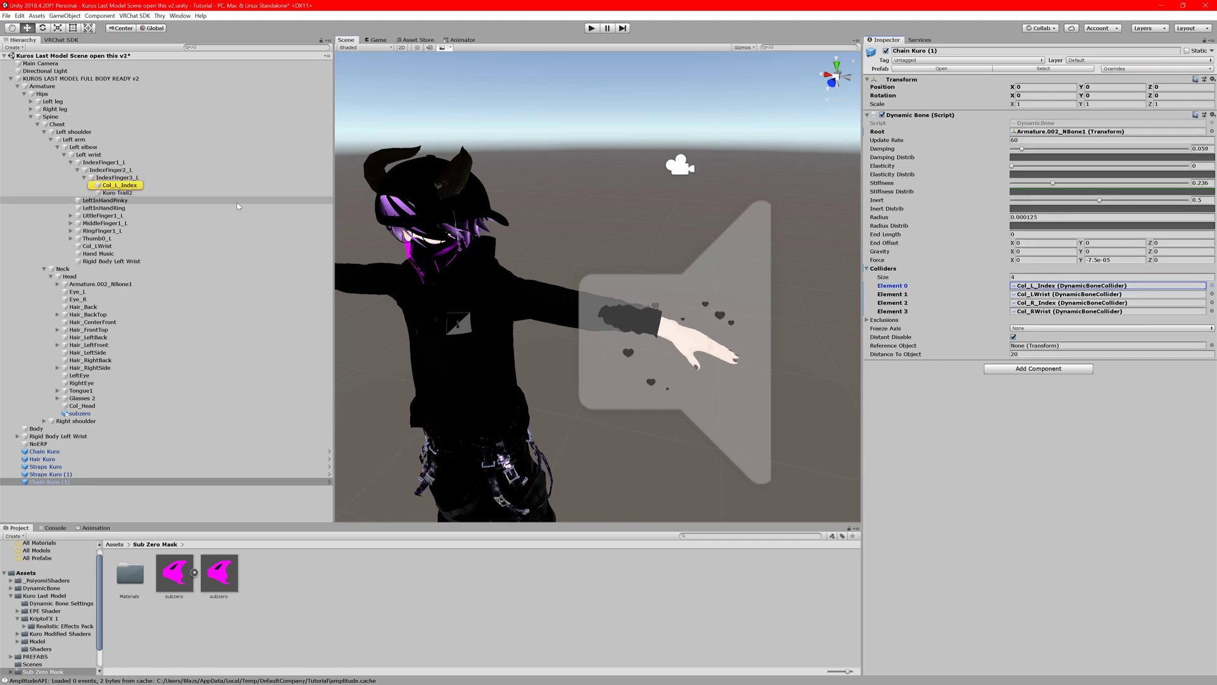
{"action": "middle_click_drag", "start_coordinate": [496, 361], "coordinate": [527, 252]}
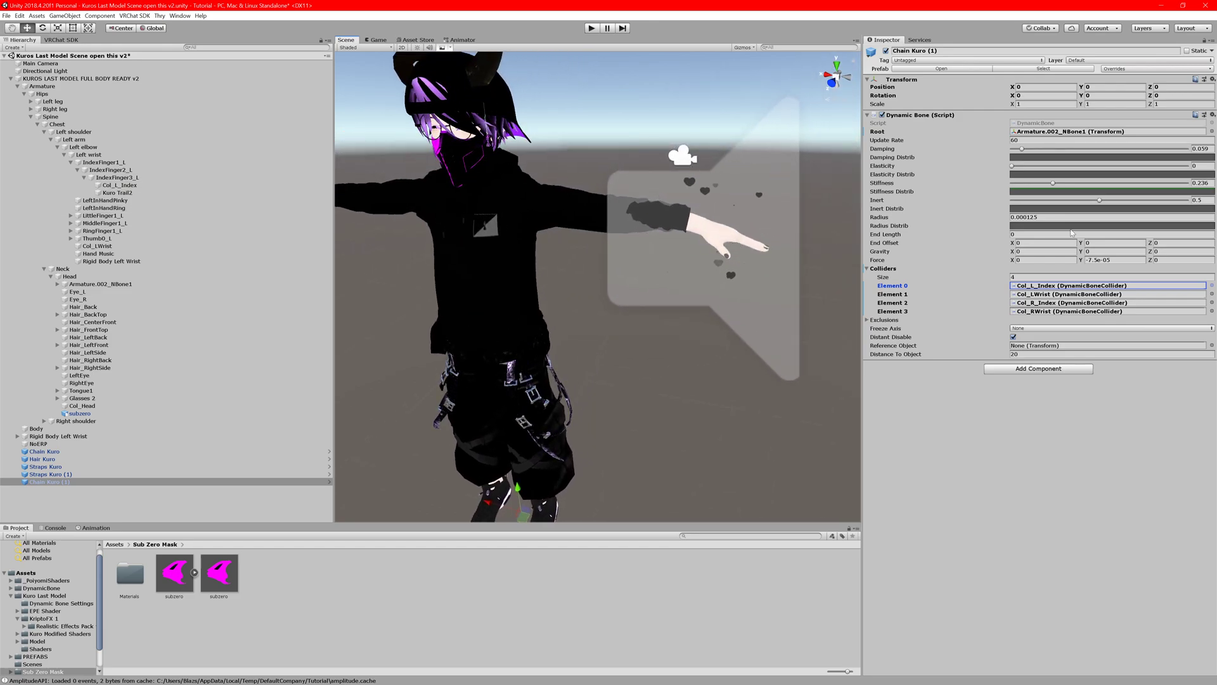
{"action": "left_click", "coordinate": [1083, 294]}
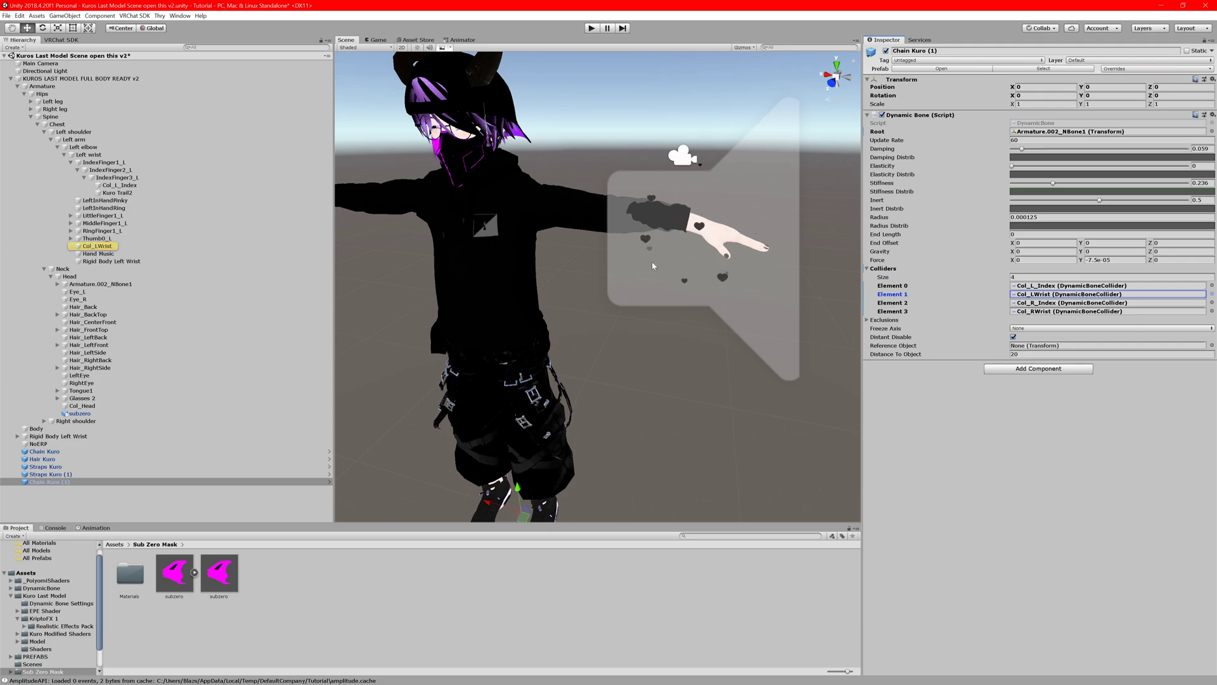
{"action": "left_click", "coordinate": [95, 247]}
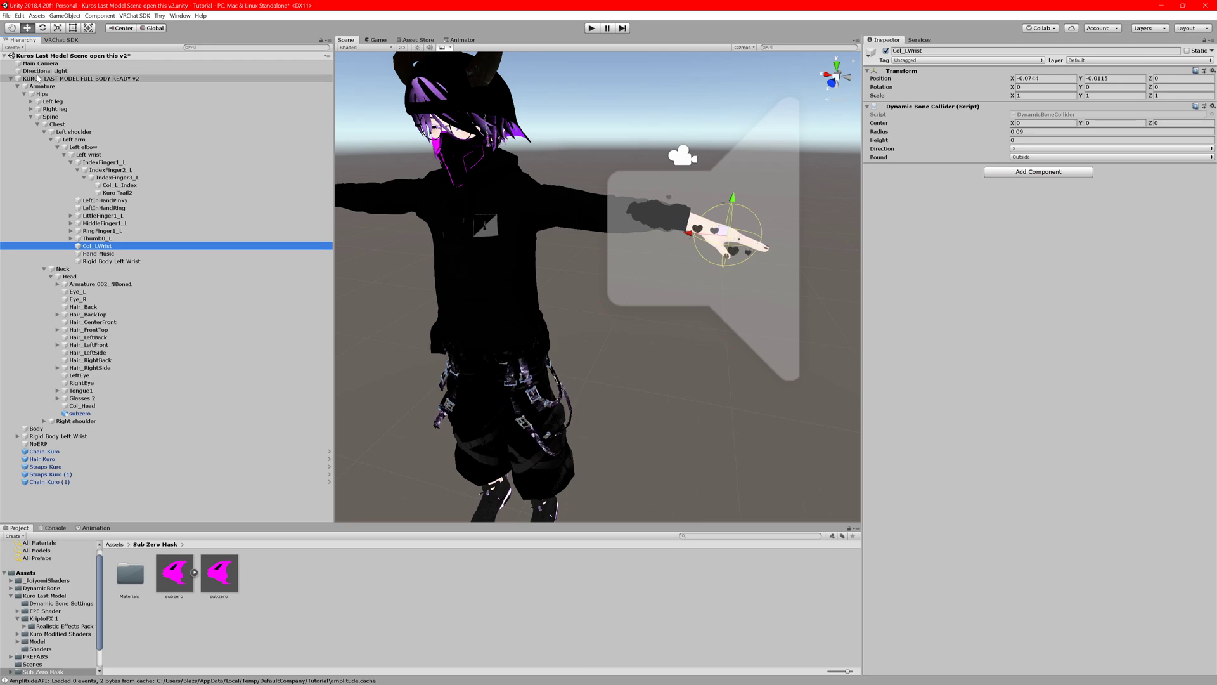
{"action": "left_click", "coordinate": [83, 78]}
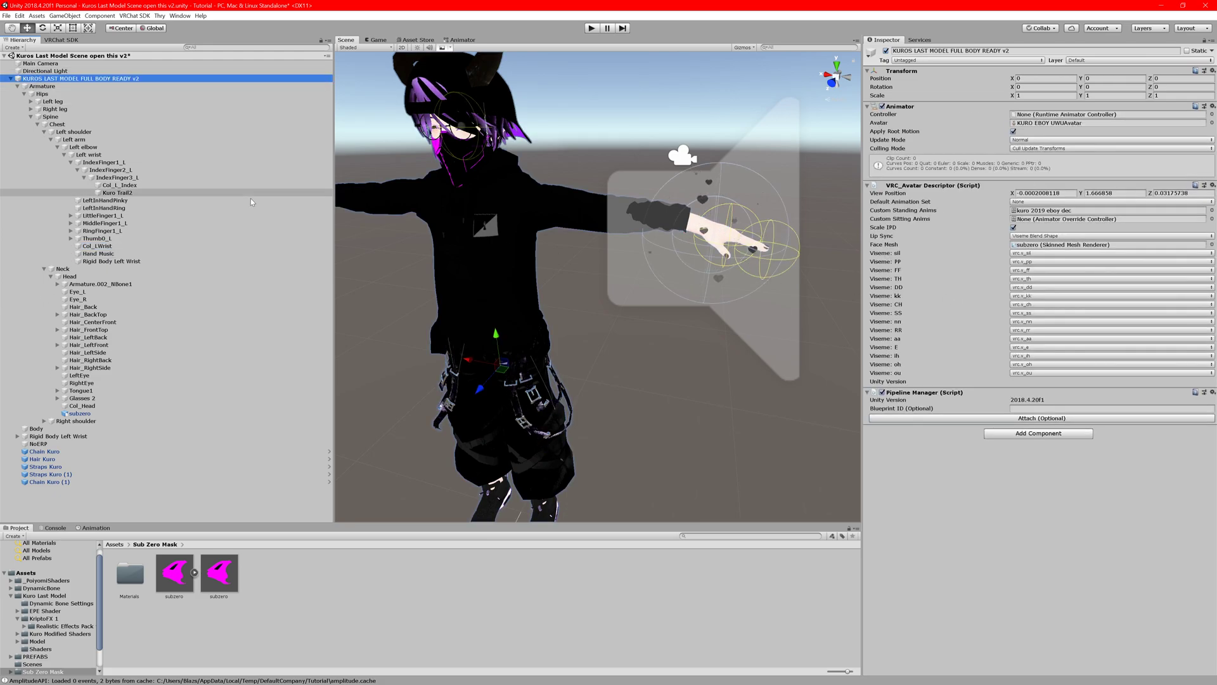
Clear collider Element 1 of the Chain Kuro (1) Dynamic Bone and reassign Col_LWrist to it.
{"action": "left_click", "coordinate": [68, 483]}
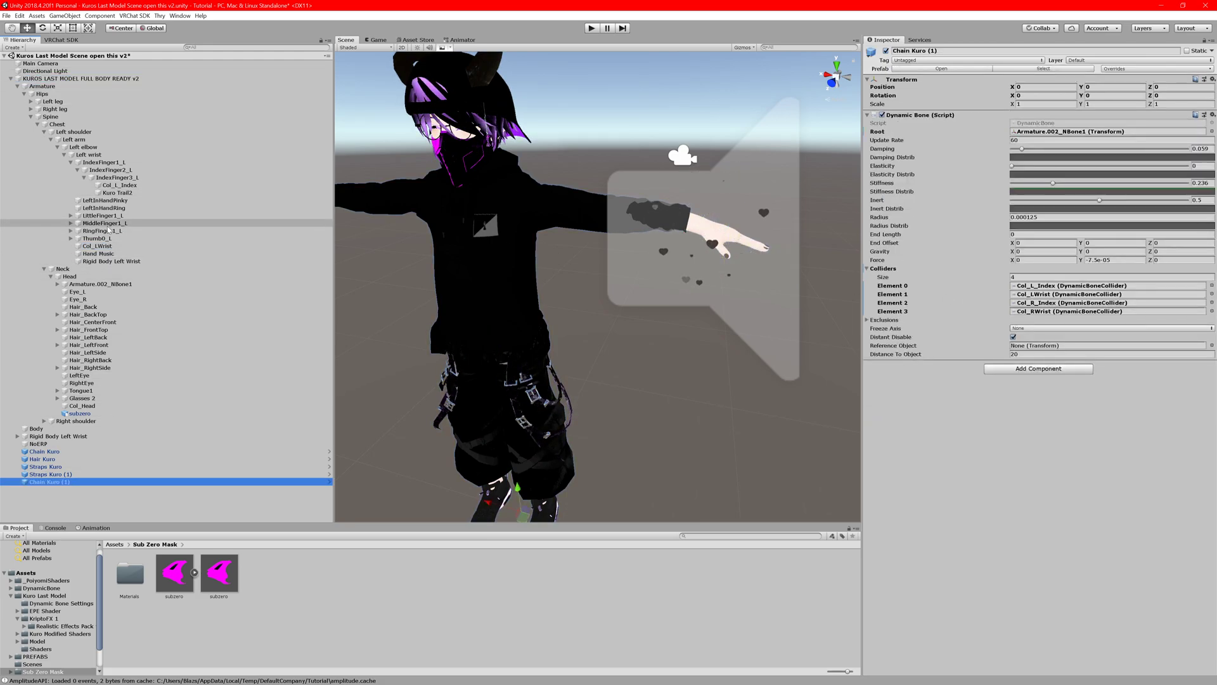
{"action": "left_click", "coordinate": [1212, 294]}
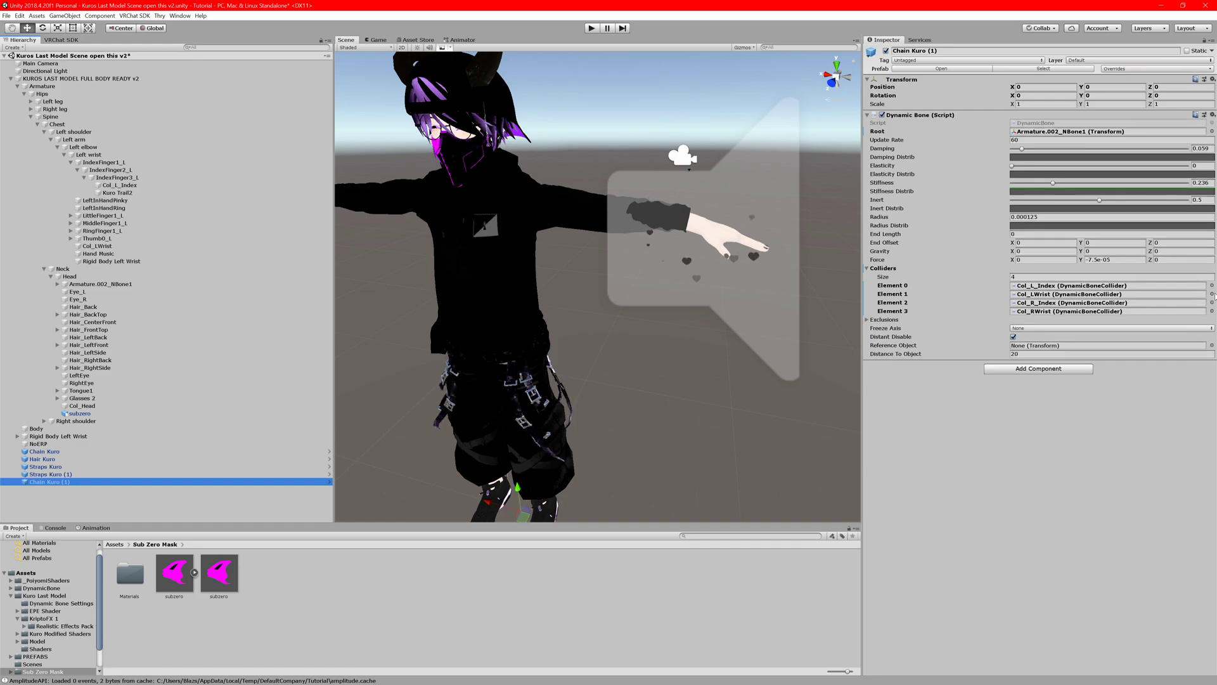
{"action": "double_click", "coordinate": [40, 40]}
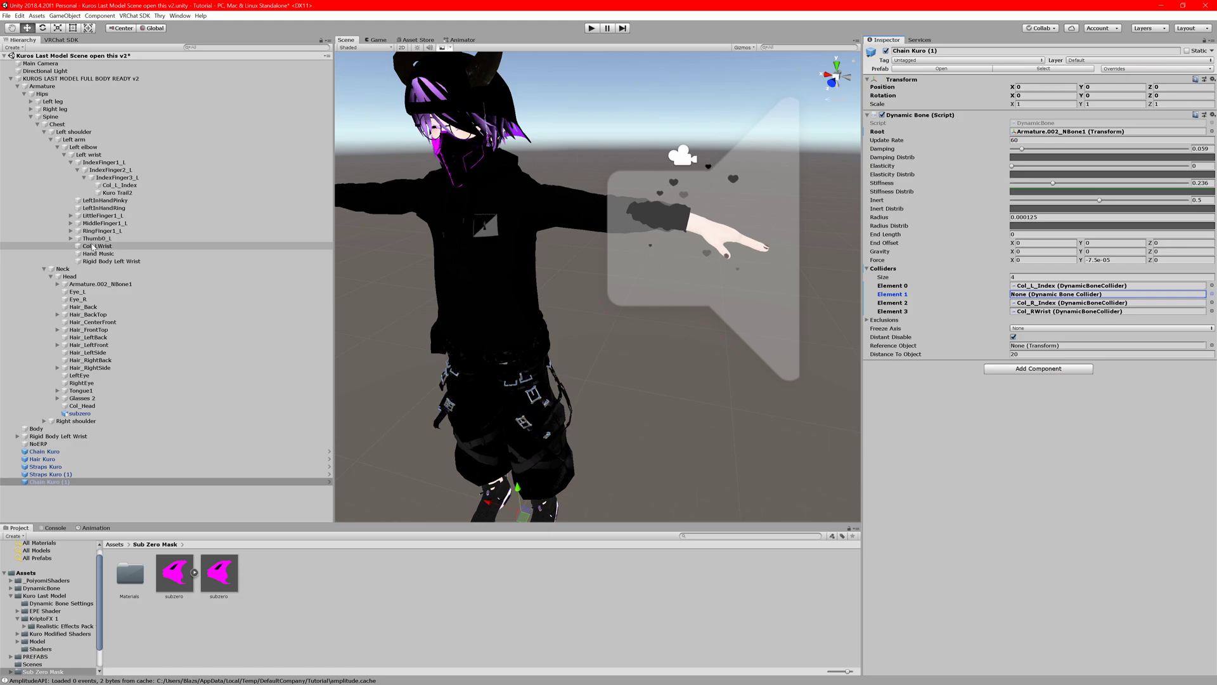
{"action": "left_click", "coordinate": [93, 246]}
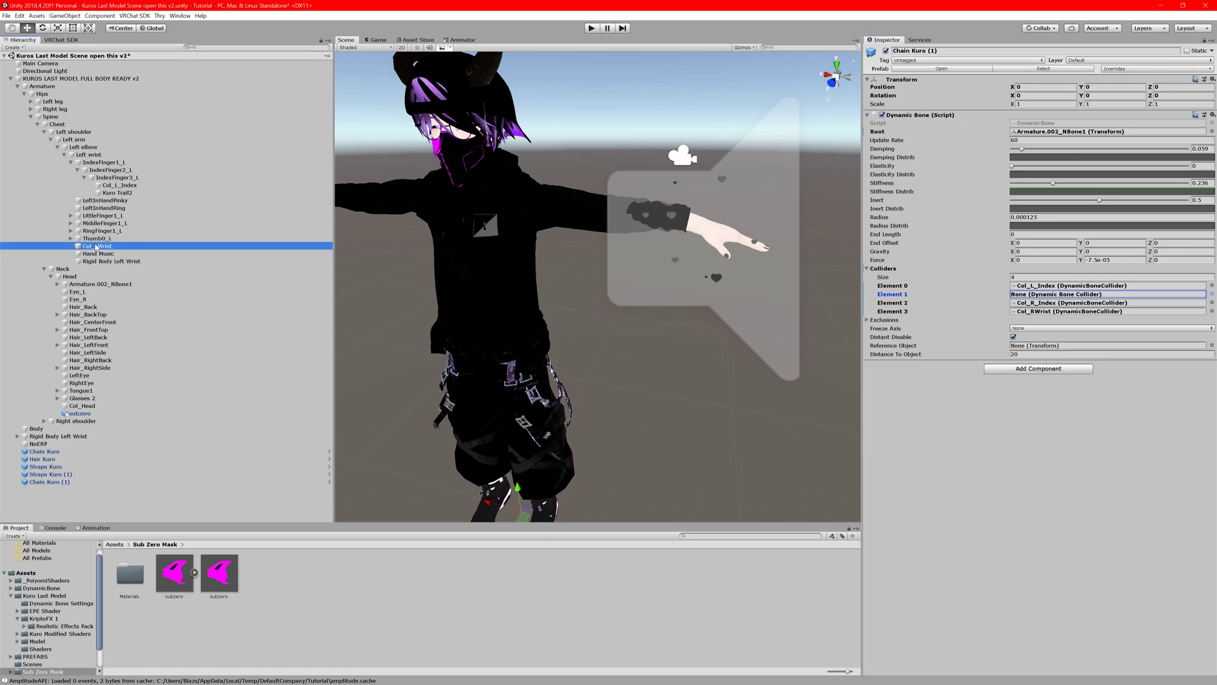
{"action": "left_click_drag", "start_coordinate": [95, 246], "coordinate": [891, 269]}
{"action": "left_click_drag", "start_coordinate": [1051, 297], "coordinate": [1051, 295]}
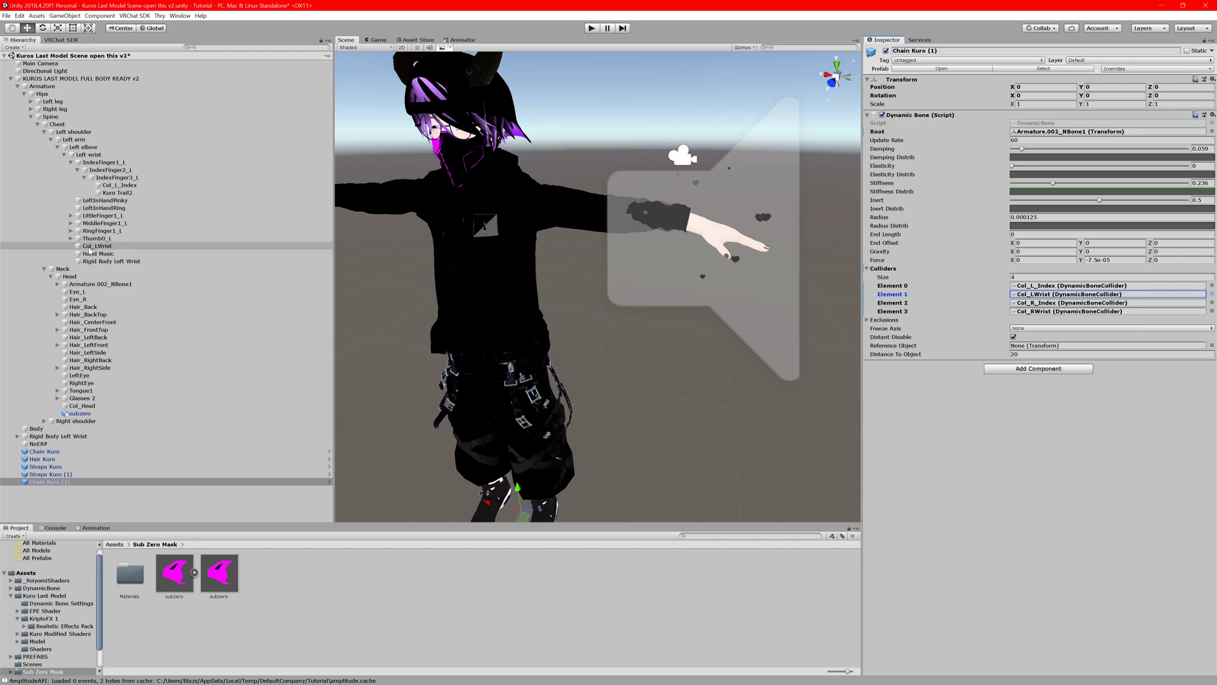
Review the Col_LWrist collider, the avatar root, and the hanging chain beside the head that Chain Kuro (1) drives.
{"action": "left_click", "coordinate": [93, 246]}
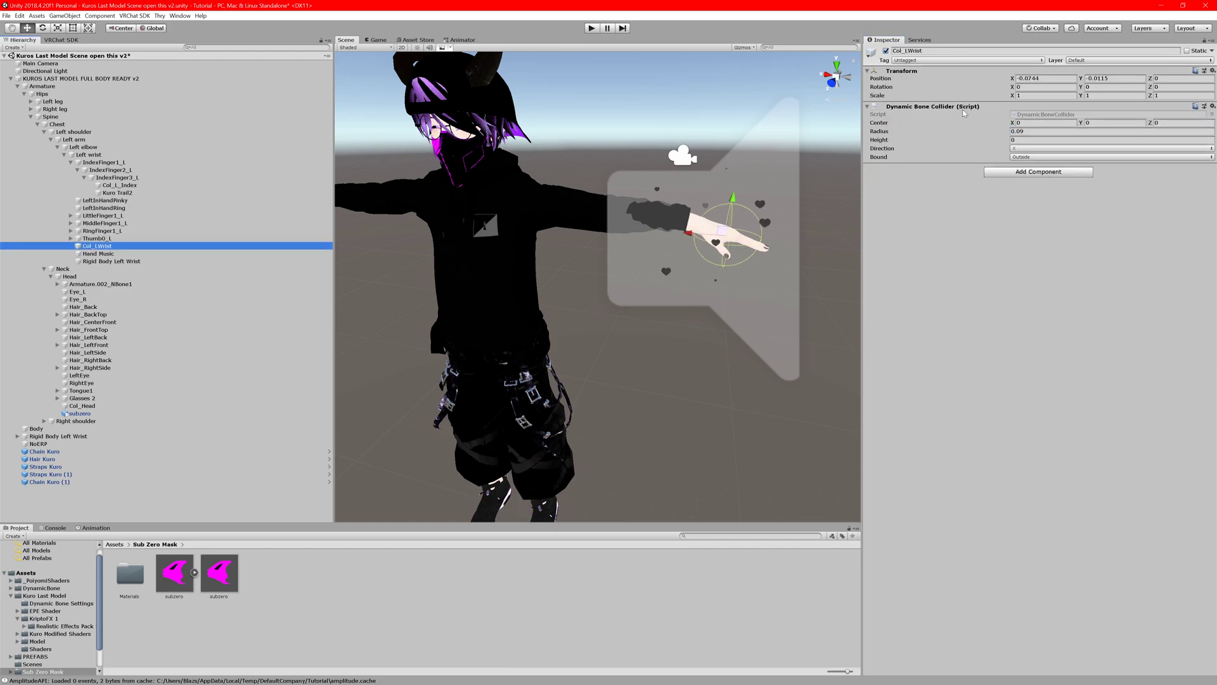
{"action": "left_click", "coordinate": [81, 79]}
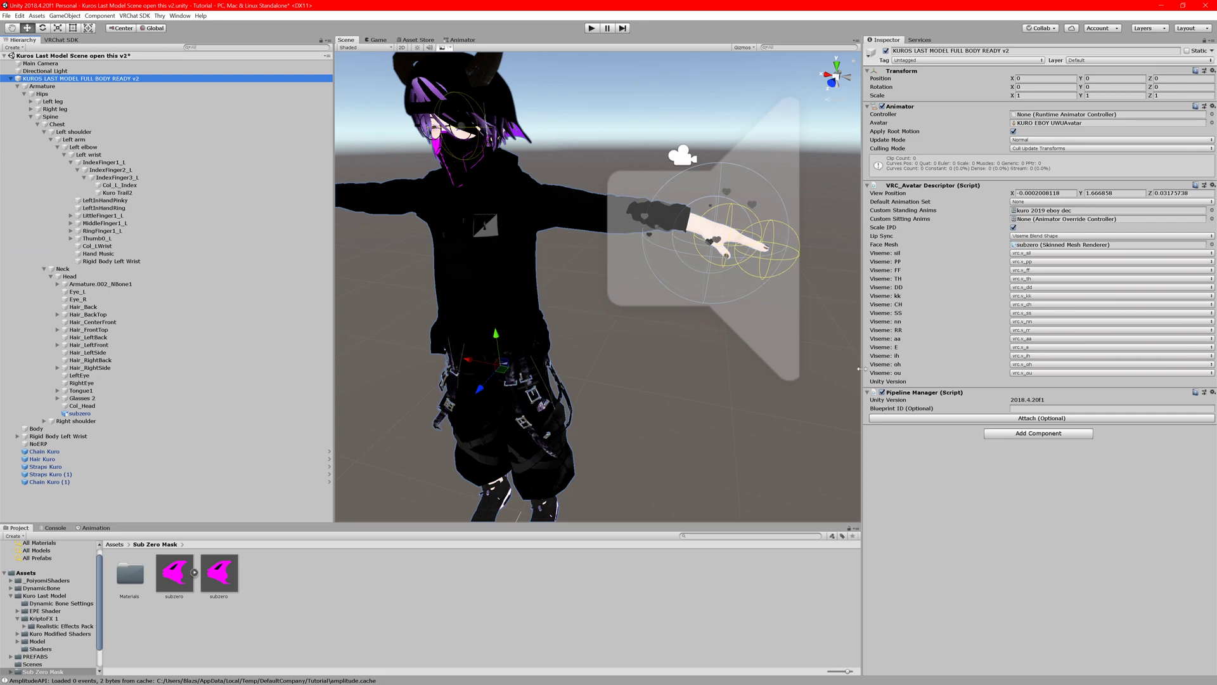
{"action": "left_click", "coordinate": [51, 482]}
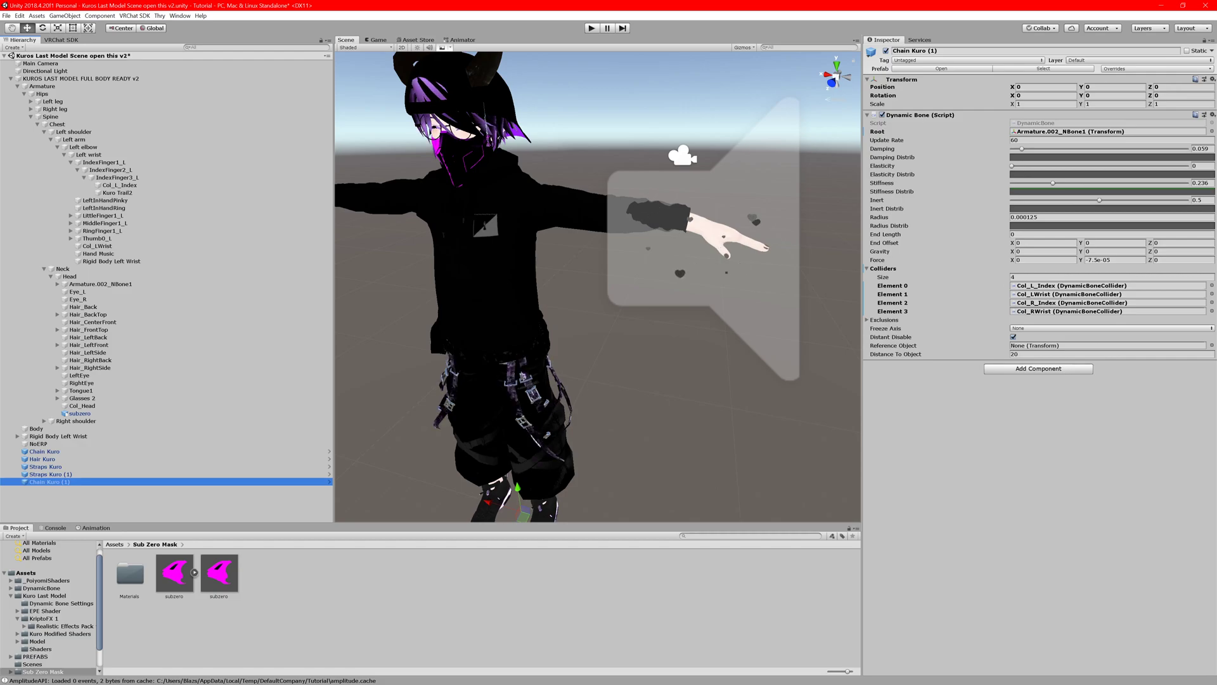
{"action": "middle_click_drag", "start_coordinate": [455, 194], "coordinate": [567, 282]}
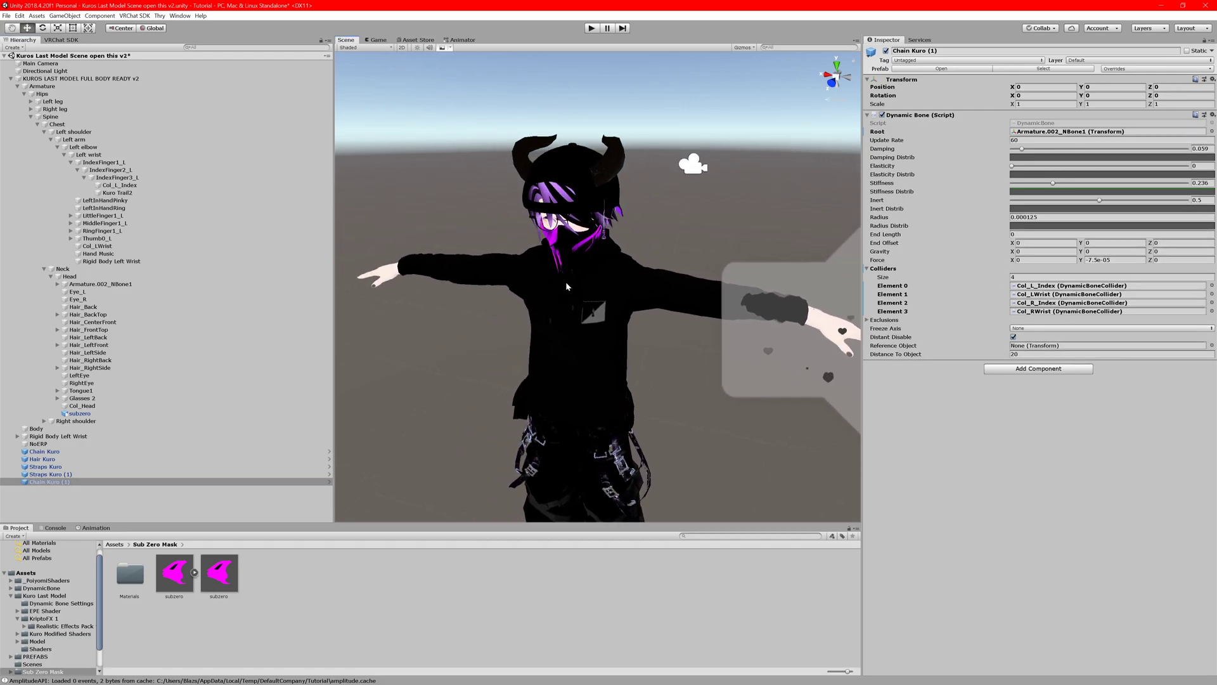
{"action": "scroll", "coordinate": [649, 225], "scroll_direction": "up", "scroll_amount": 6}
{"action": "scroll", "coordinate": [649, 226], "scroll_direction": "down", "scroll_amount": 2}
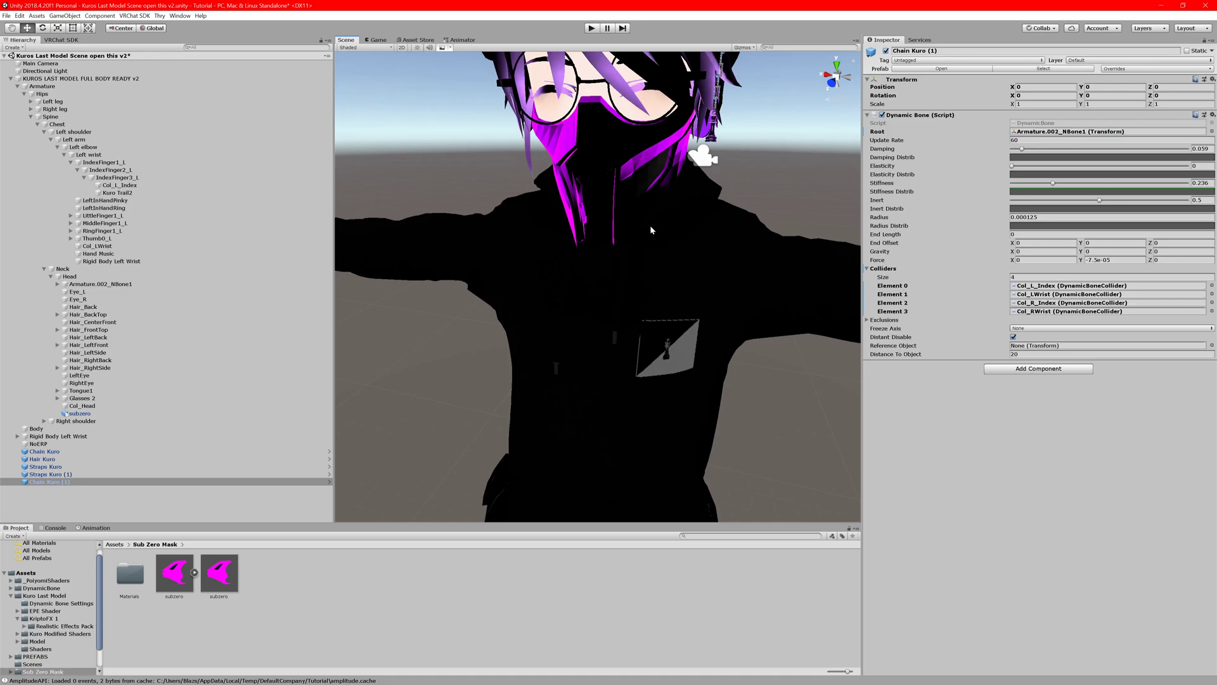
{"action": "middle_click_drag", "start_coordinate": [649, 226], "coordinate": [608, 256]}
{"action": "left_click", "coordinate": [51, 482]}
{"action": "middle_click_drag", "start_coordinate": [531, 146], "coordinate": [525, 242]}
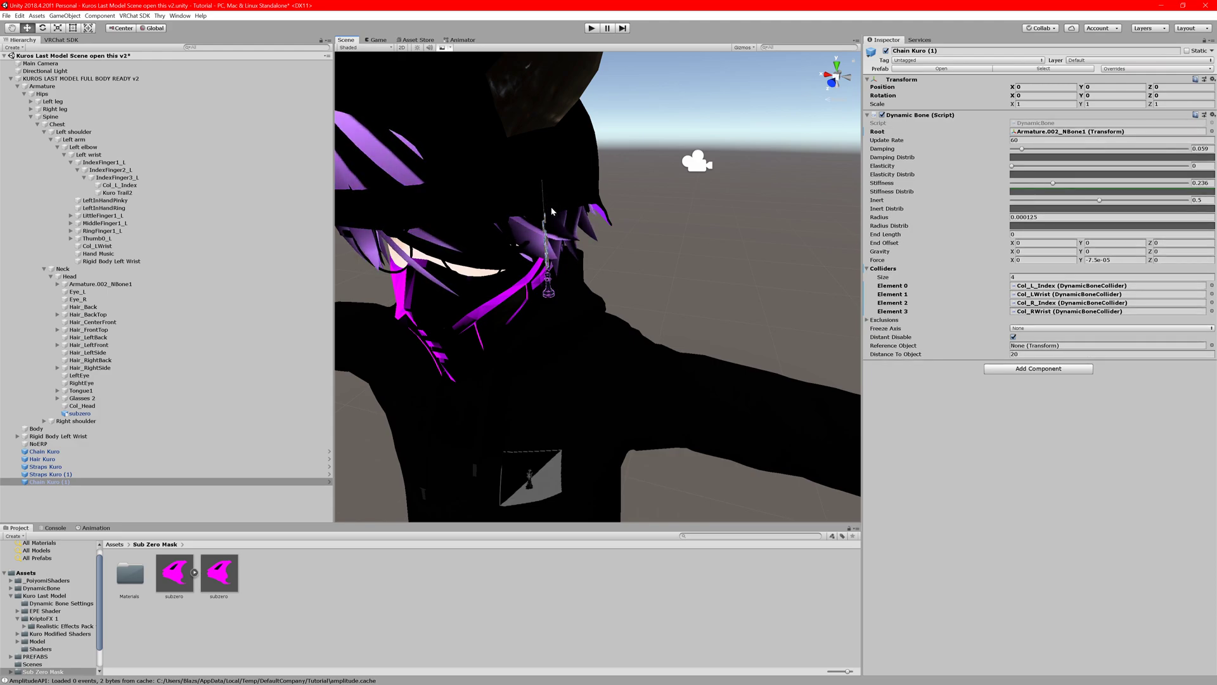
Try radii of 0.03 and 0.008 on the Chain Kuro (1) Dynamic Bone and settle on 0.00344.
{"action": "left_click", "coordinate": [1038, 217]}
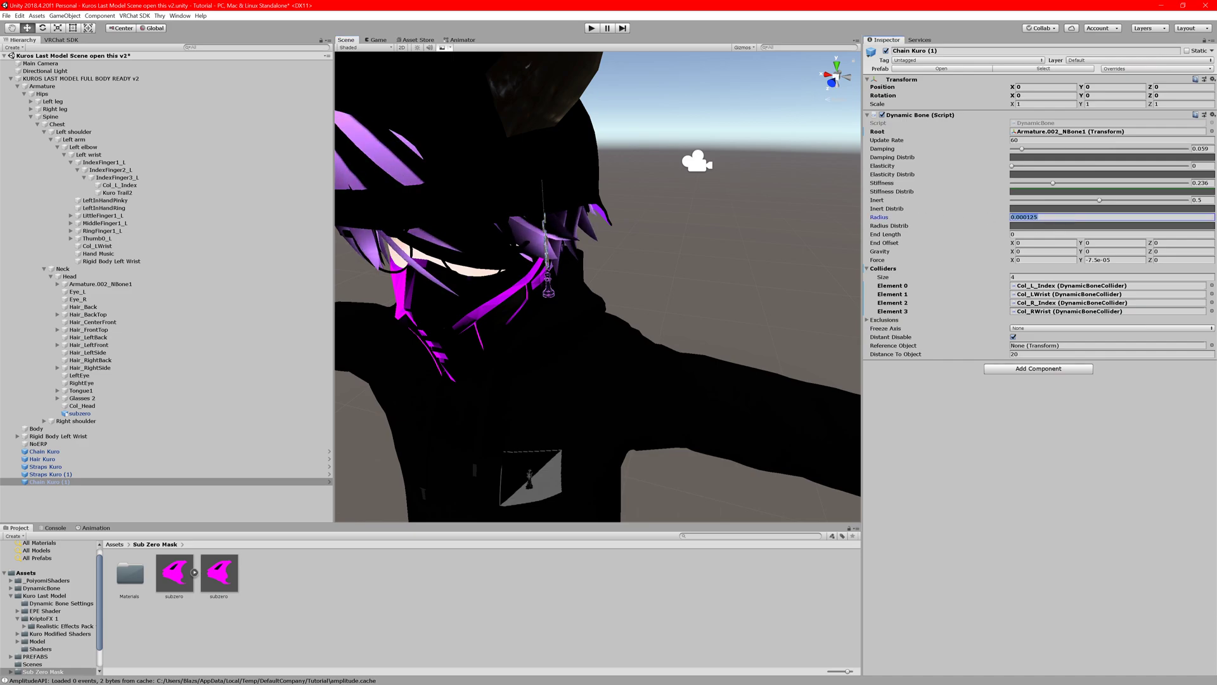
{"action": "key", "text": "BackSpace"}
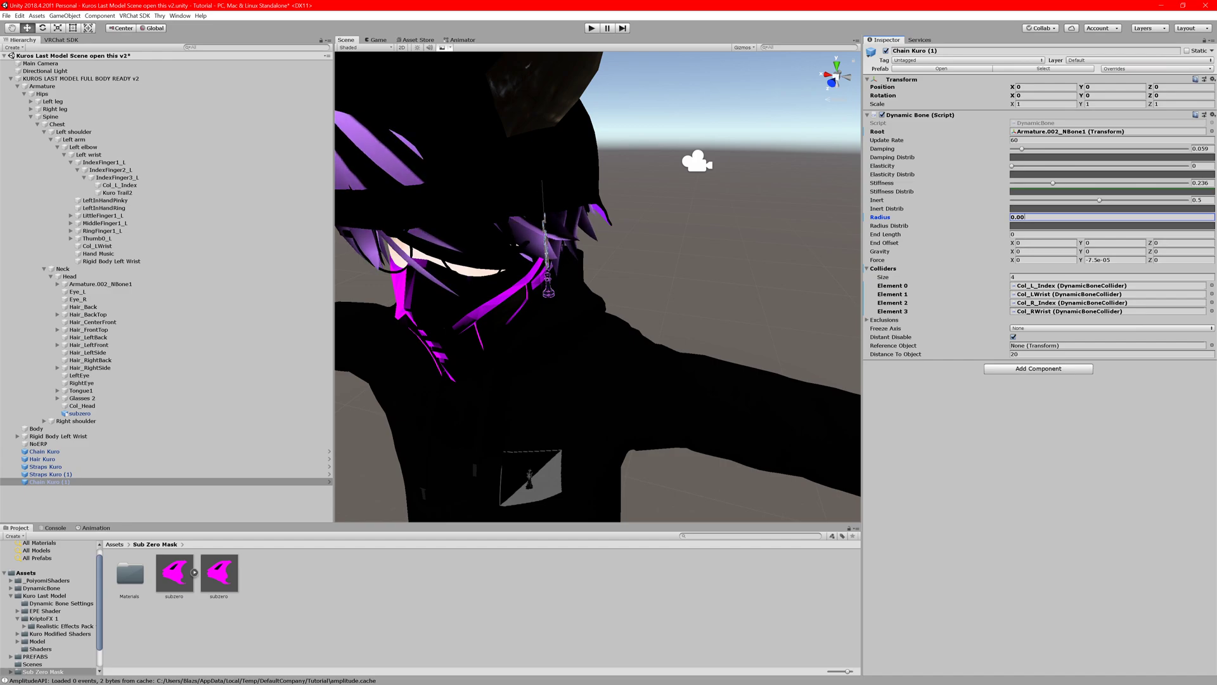
{"action": "key", "text": "BackSpace"}
{"action": "key", "text": "BackSpace"}
{"action": "type", "text": "2"}
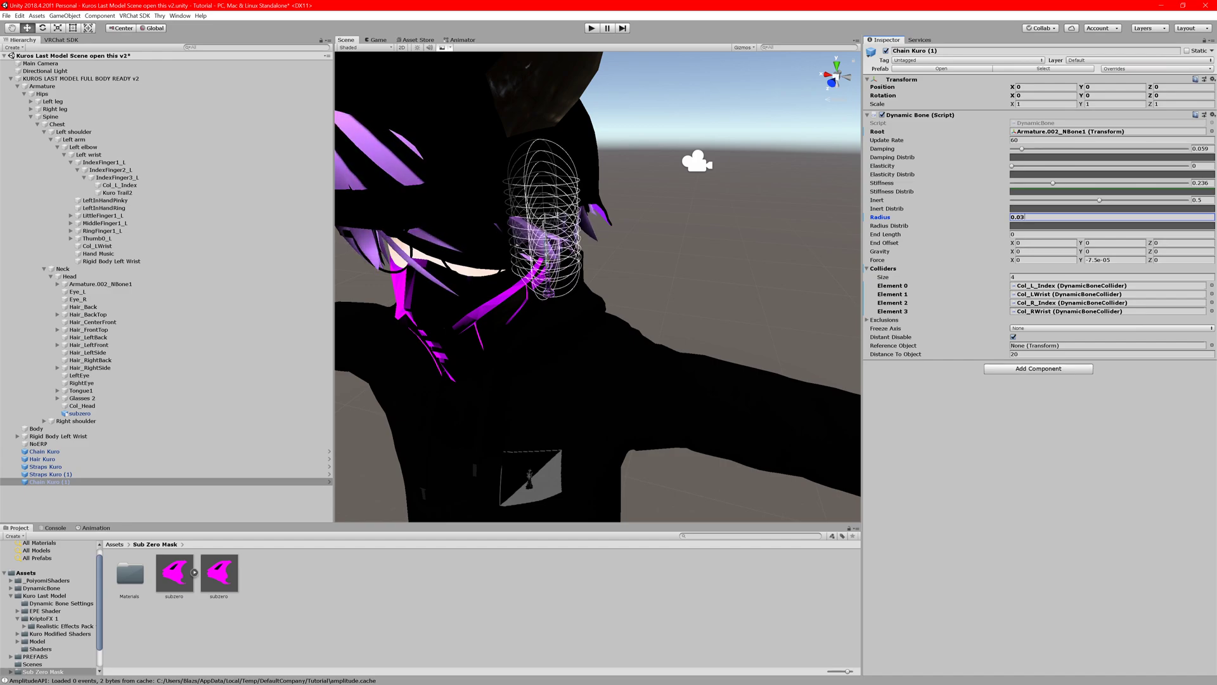
{"action": "key", "text": "BackSpace"}
{"action": "type", "text": "1"}
{"action": "key", "text": "BackSpace"}
{"action": "type", "text": "08"}
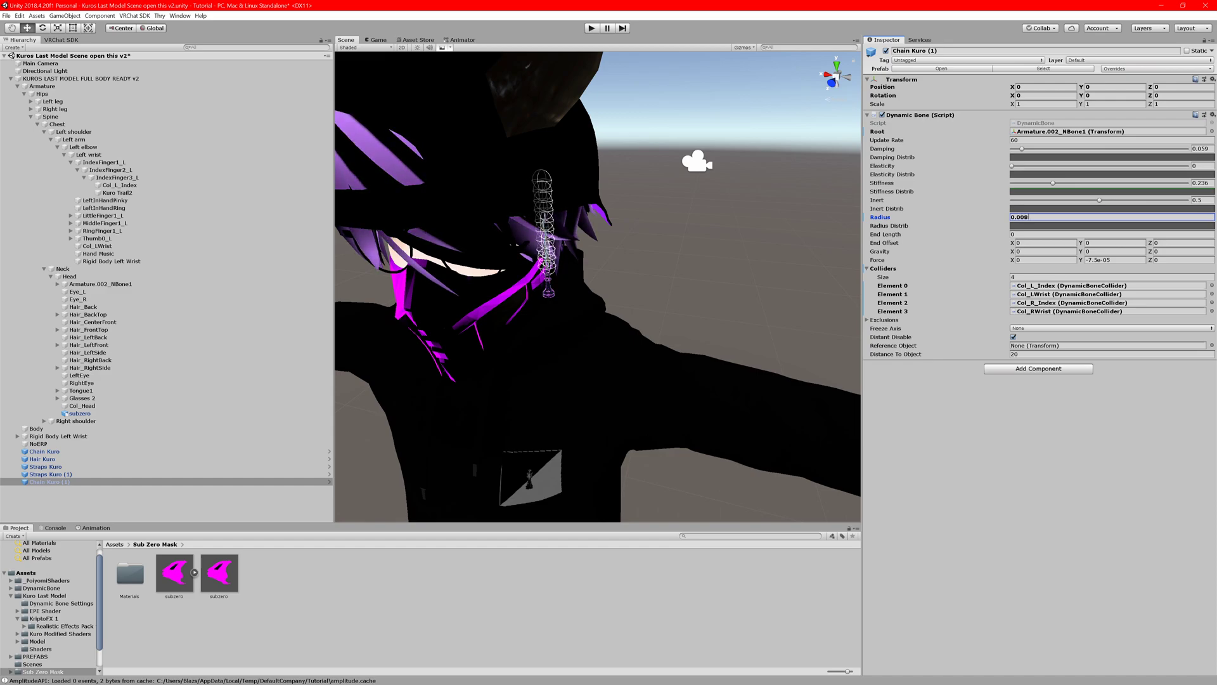
{"action": "key", "text": "BackSpace"}
{"action": "type", "text": "344"}
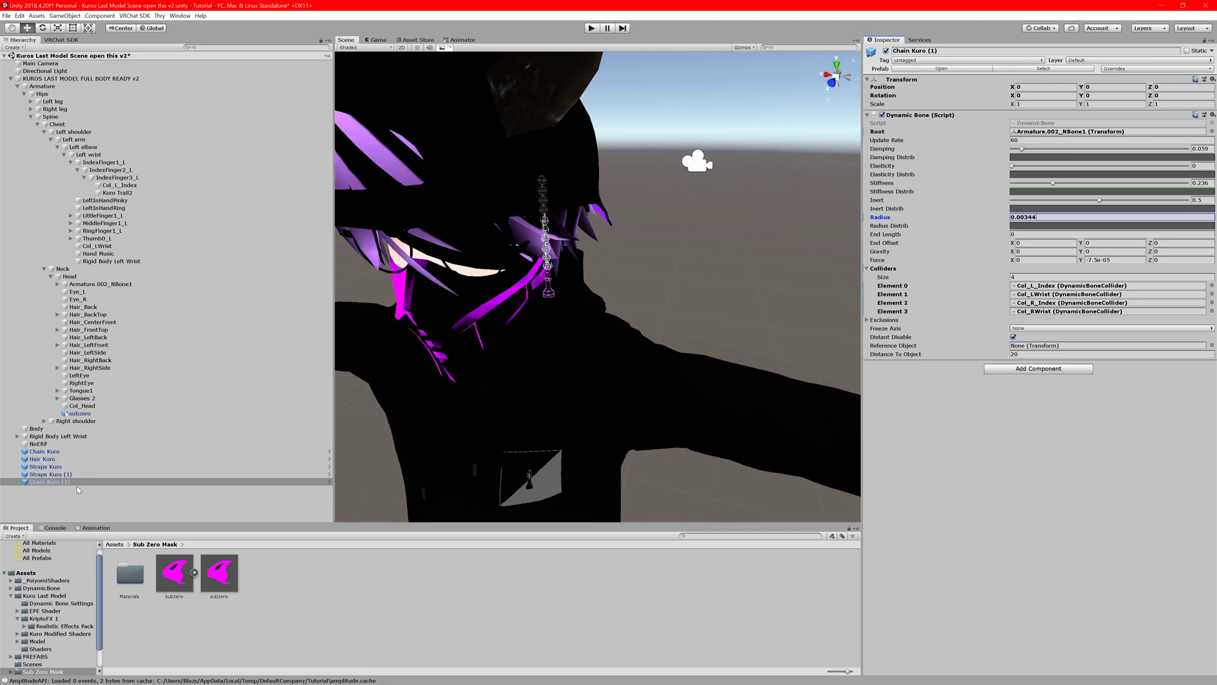
Examine the avatar's head chain and left hand from a distance and up close.
{"action": "scroll", "coordinate": [553, 184], "scroll_direction": "down", "scroll_amount": 10}
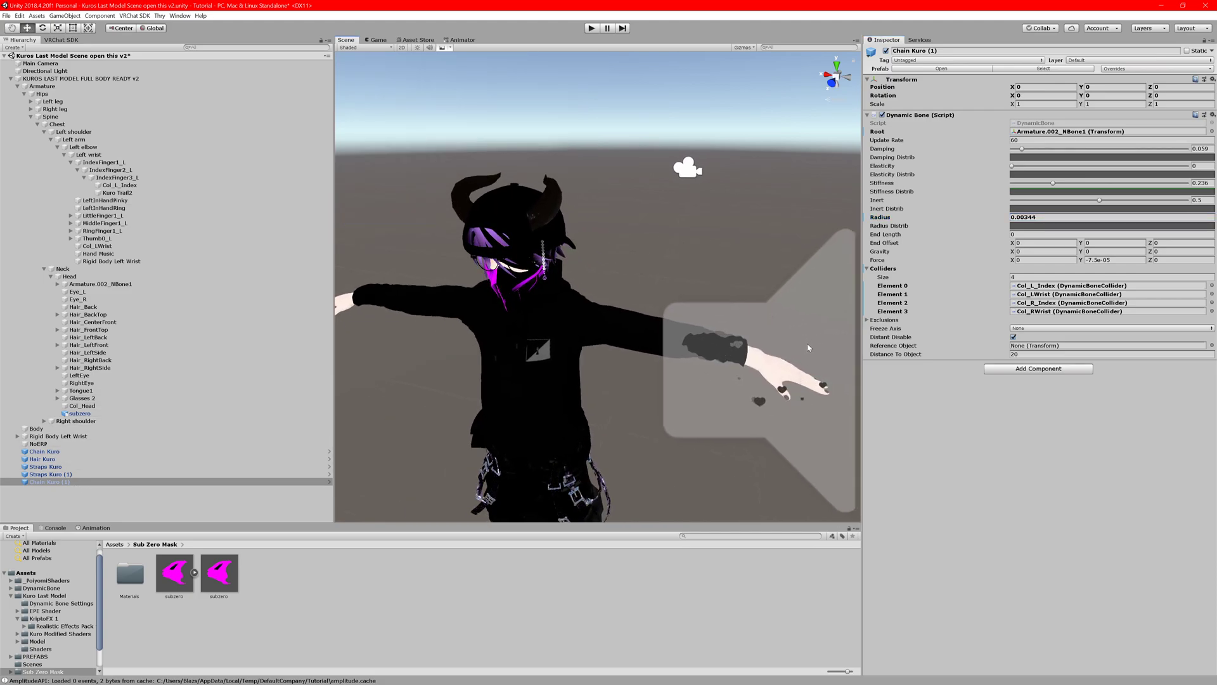
{"action": "key", "text": "q"}
{"action": "left_click_drag", "start_coordinate": [703, 357], "coordinate": [735, 366]}
{"action": "key", "text": "w"}
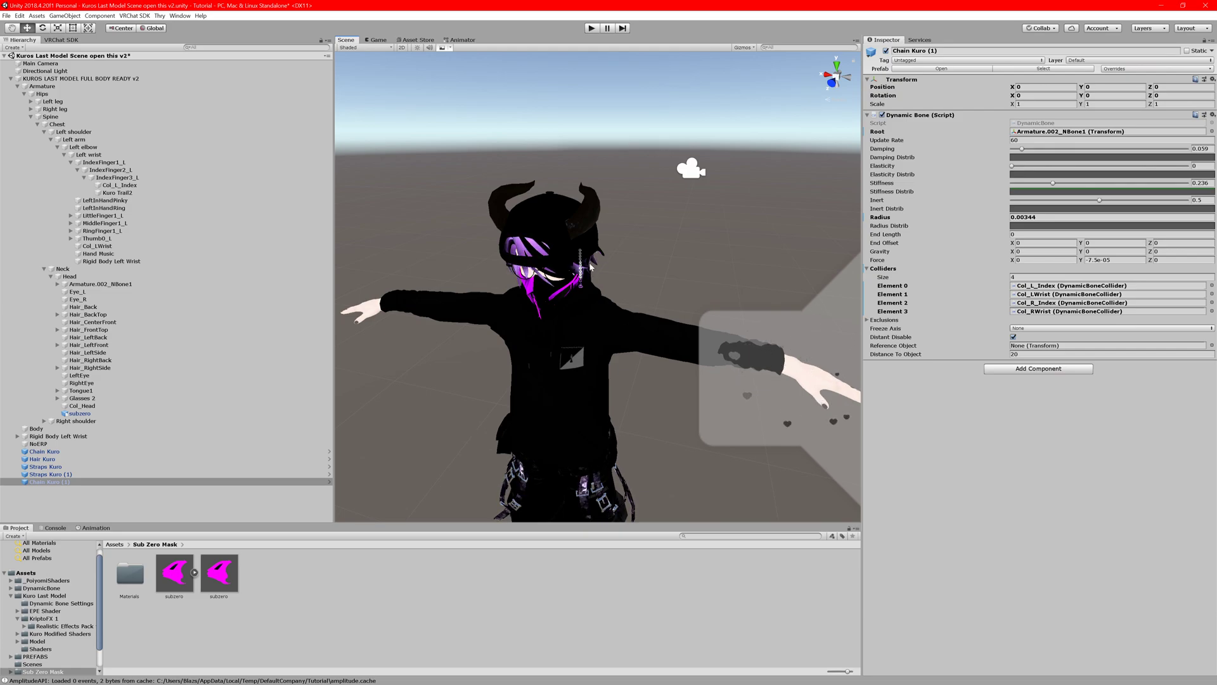
{"action": "scroll", "coordinate": [572, 266], "scroll_direction": "up", "scroll_amount": 5}
{"action": "middle_click_drag", "start_coordinate": [748, 289], "coordinate": [587, 210]}
{"action": "scroll", "coordinate": [571, 202], "scroll_direction": "down", "scroll_amount": 2}
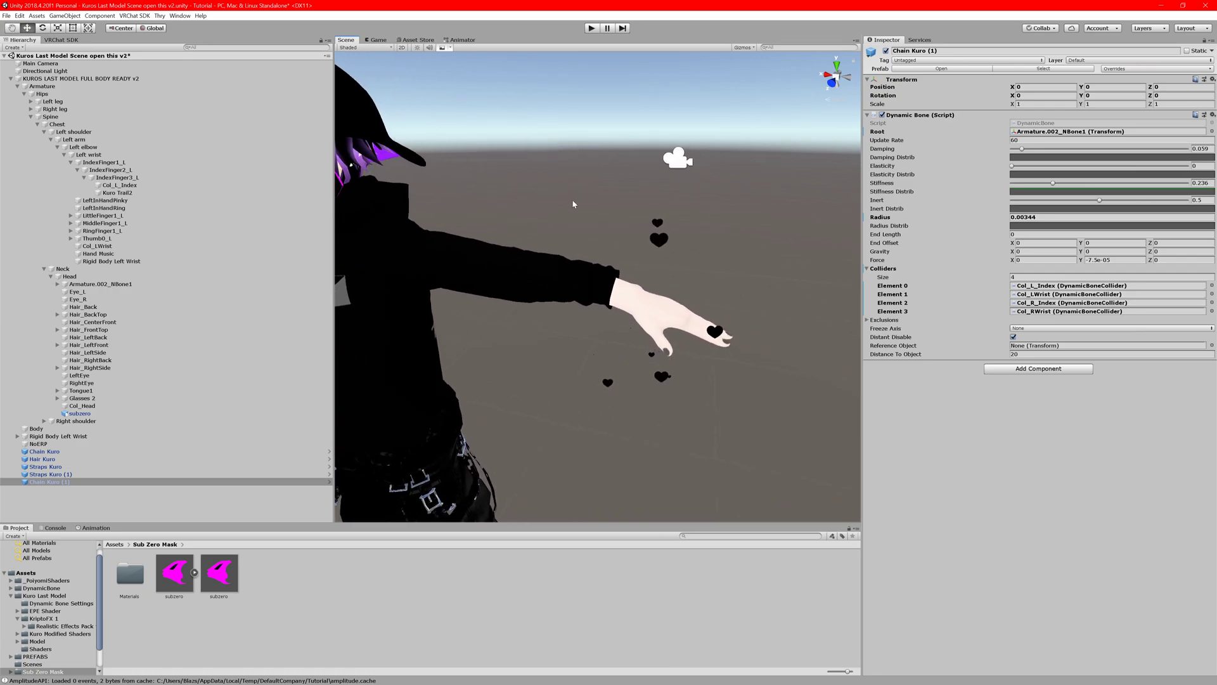
Open the kuro 2019 eboy dec override controller assigned as the avatar root's Custom Standing Anims.
{"action": "middle_click_drag", "start_coordinate": [447, 181], "coordinate": [734, 241]}
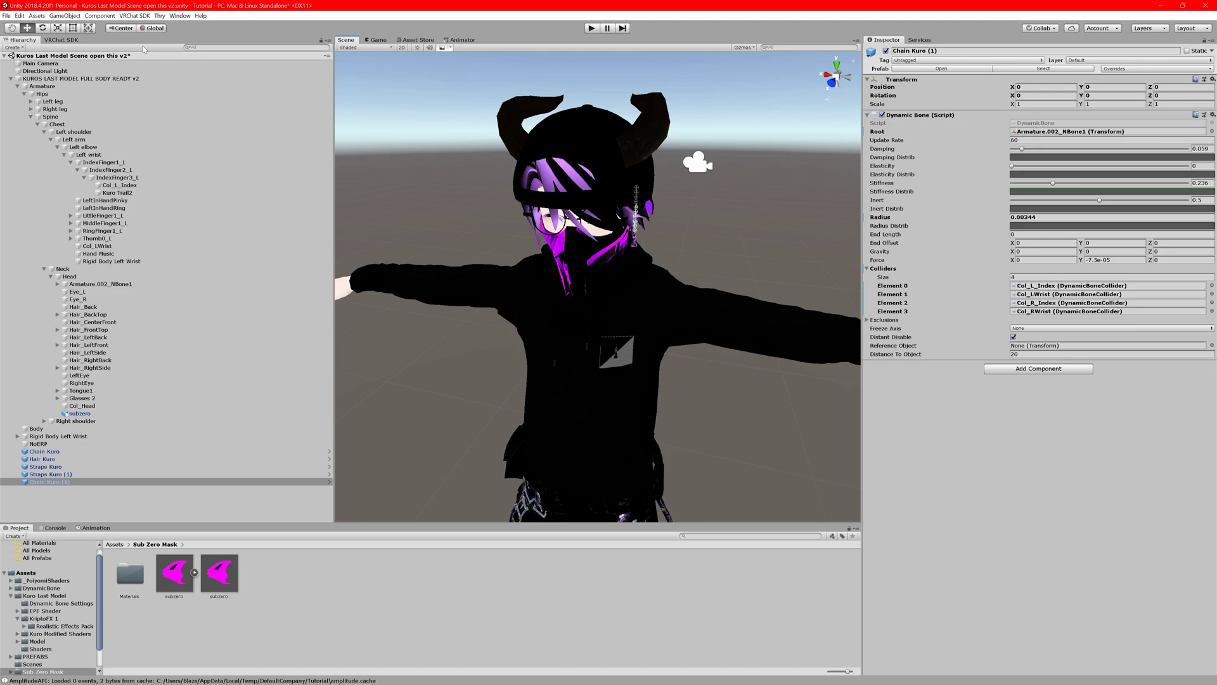
{"action": "left_click", "coordinate": [49, 77]}
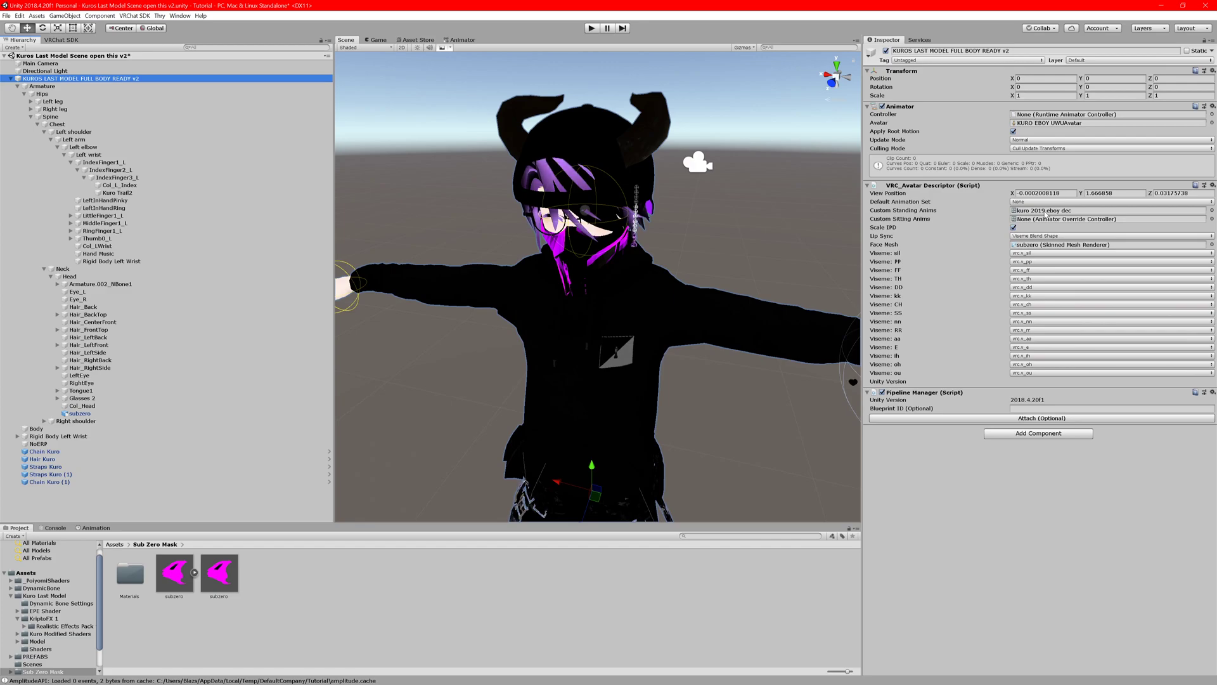
{"action": "left_click", "coordinate": [1046, 211]}
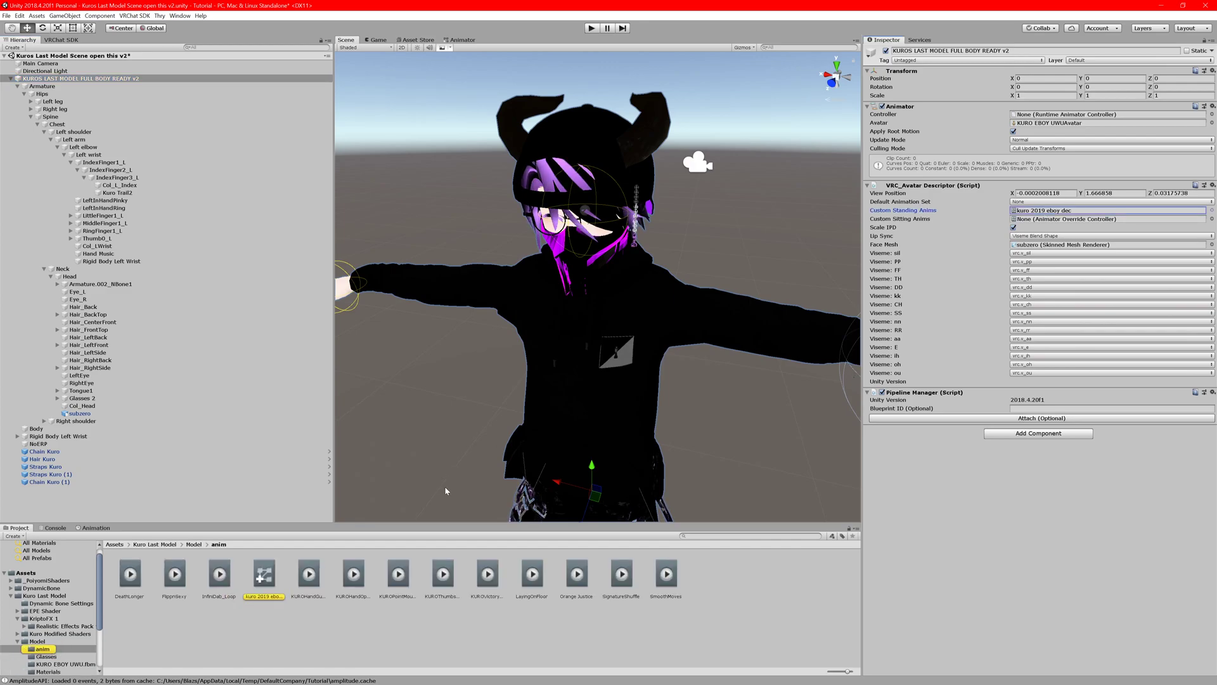
{"action": "double_click", "coordinate": [1046, 211]}
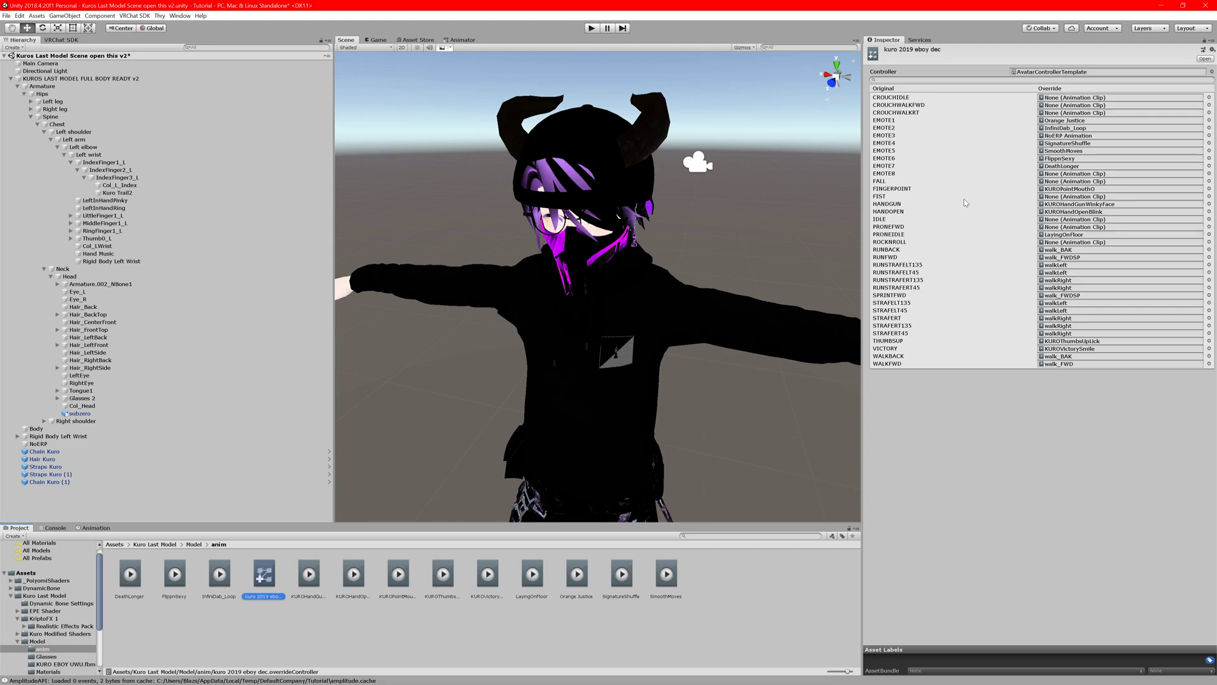
Play a preview of the SignatureShuffle clip and return to the kuro 2019 eboy dec override controller.
{"action": "left_click", "coordinate": [621, 574]}
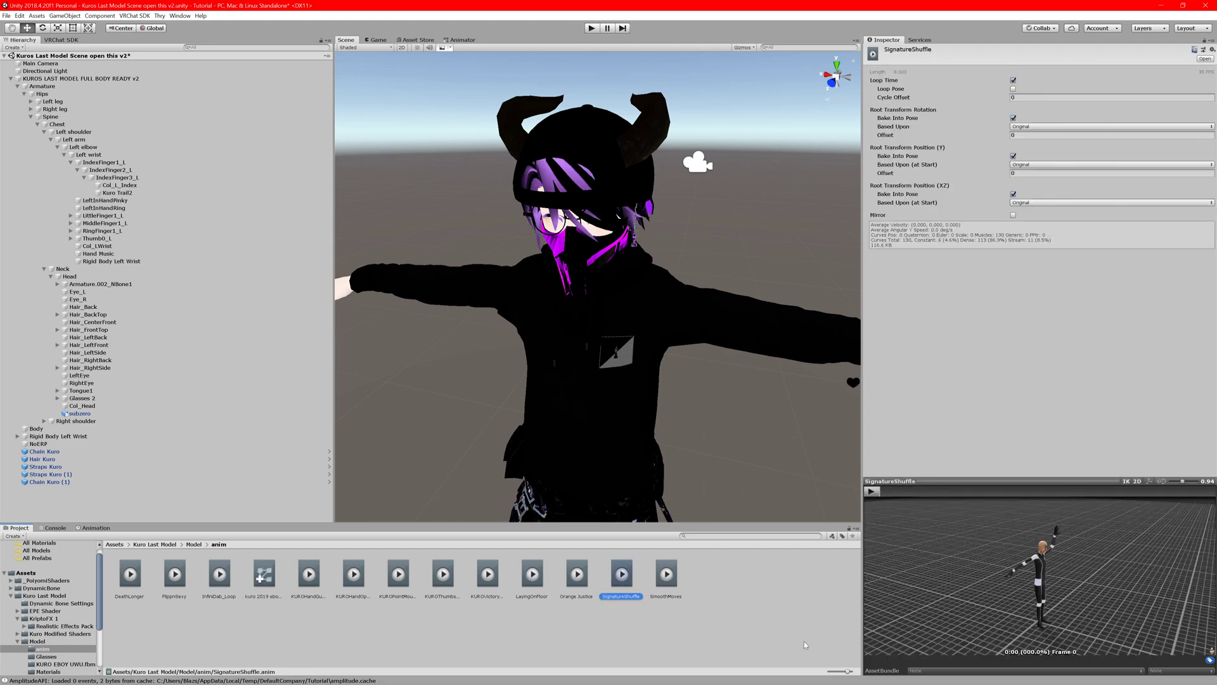
{"action": "left_click", "coordinate": [871, 492]}
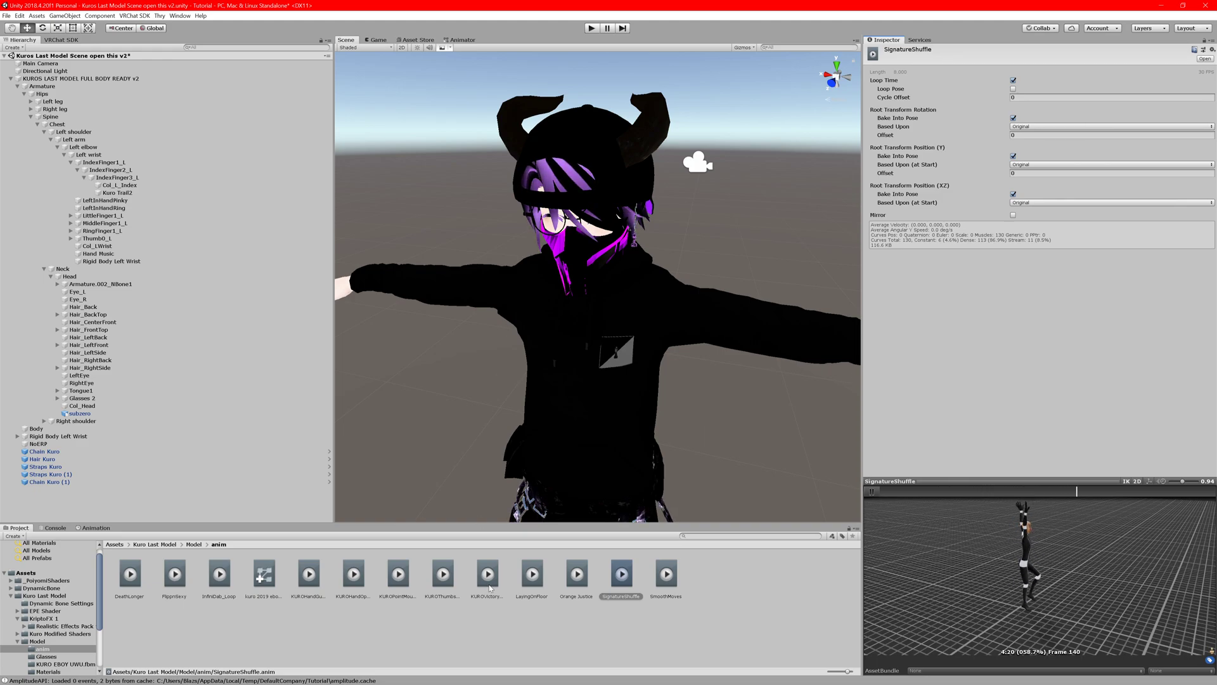
{"action": "left_click", "coordinate": [277, 593]}
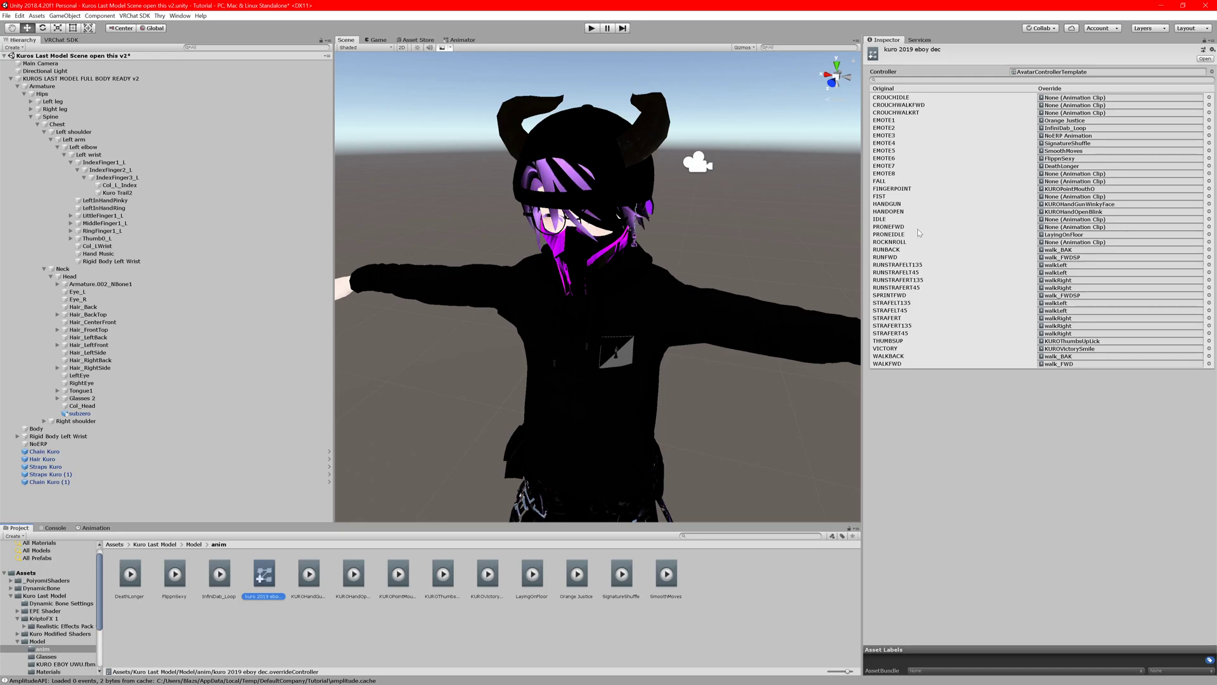
Locate the clips used by the emote overrides, including EMOTE4 and EMOTE1, and by FINGERPOINT in the anim folder.
{"action": "left_click", "coordinate": [1070, 143]}
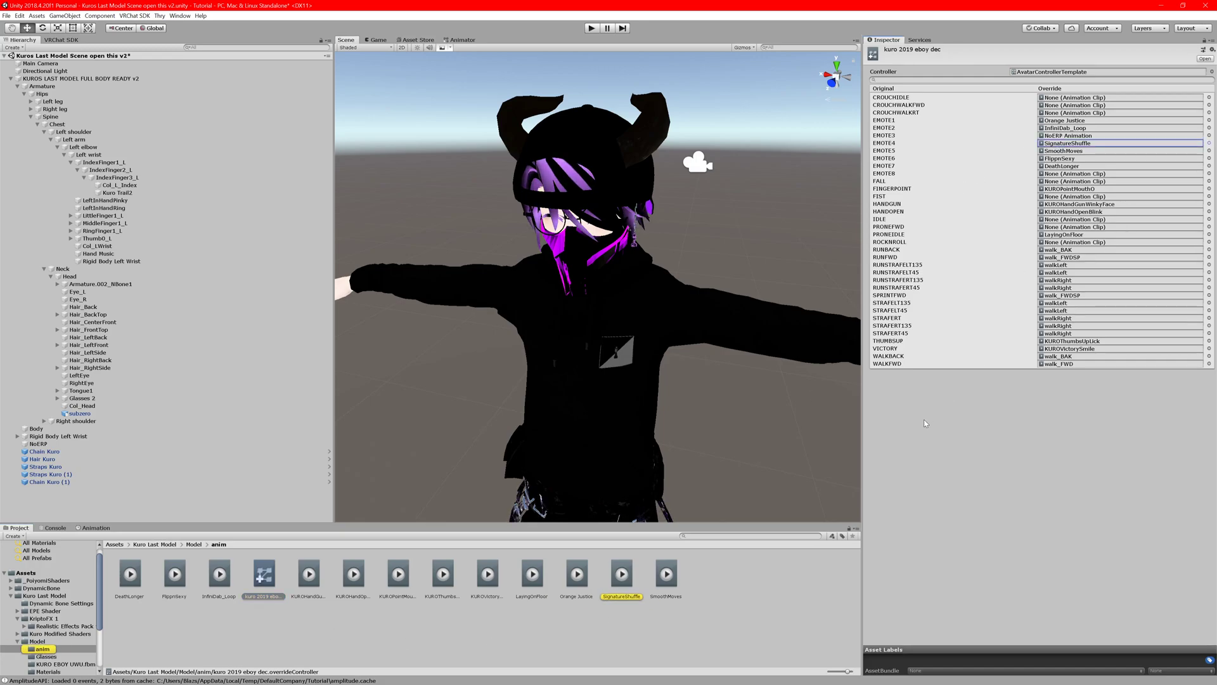
{"action": "left_click", "coordinate": [1063, 162]}
{"action": "left_click", "coordinate": [1072, 144]}
{"action": "left_click", "coordinate": [1072, 120]}
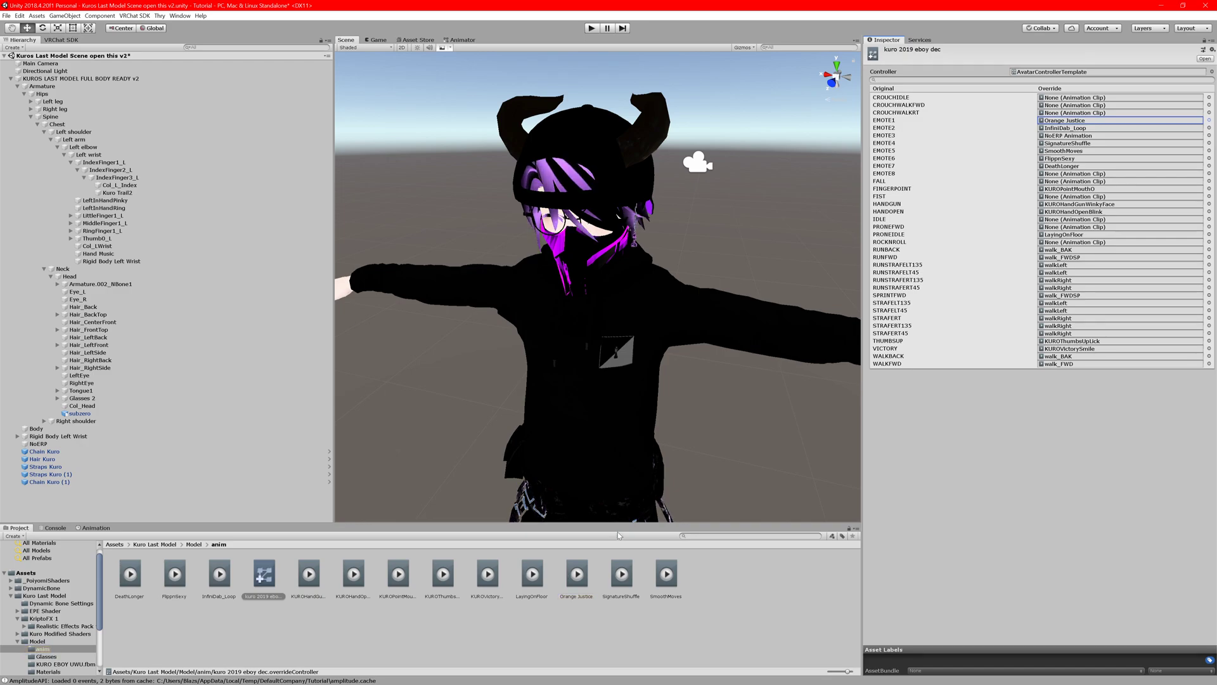
{"action": "left_click", "coordinate": [1075, 190]}
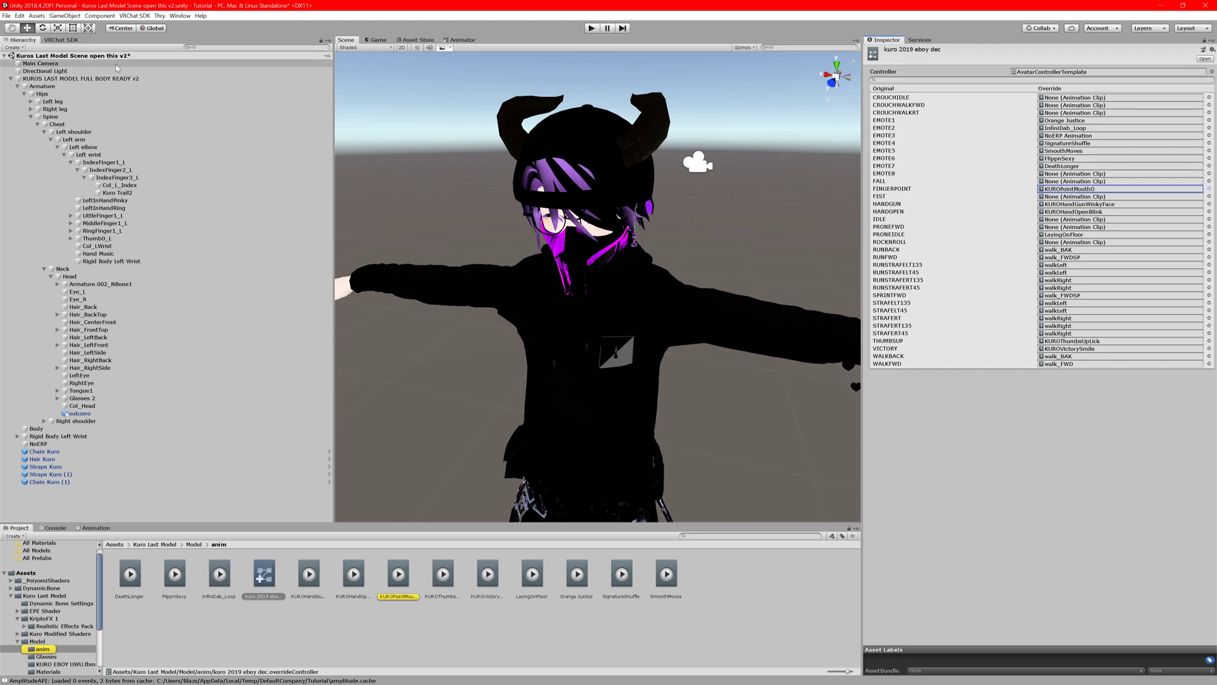
Preview the KUROPointMouthO clip on the KUROS LAST MODEL FULL BODY READY v2 avatar and examine its hand pose up close.
{"action": "left_click", "coordinate": [398, 599]}
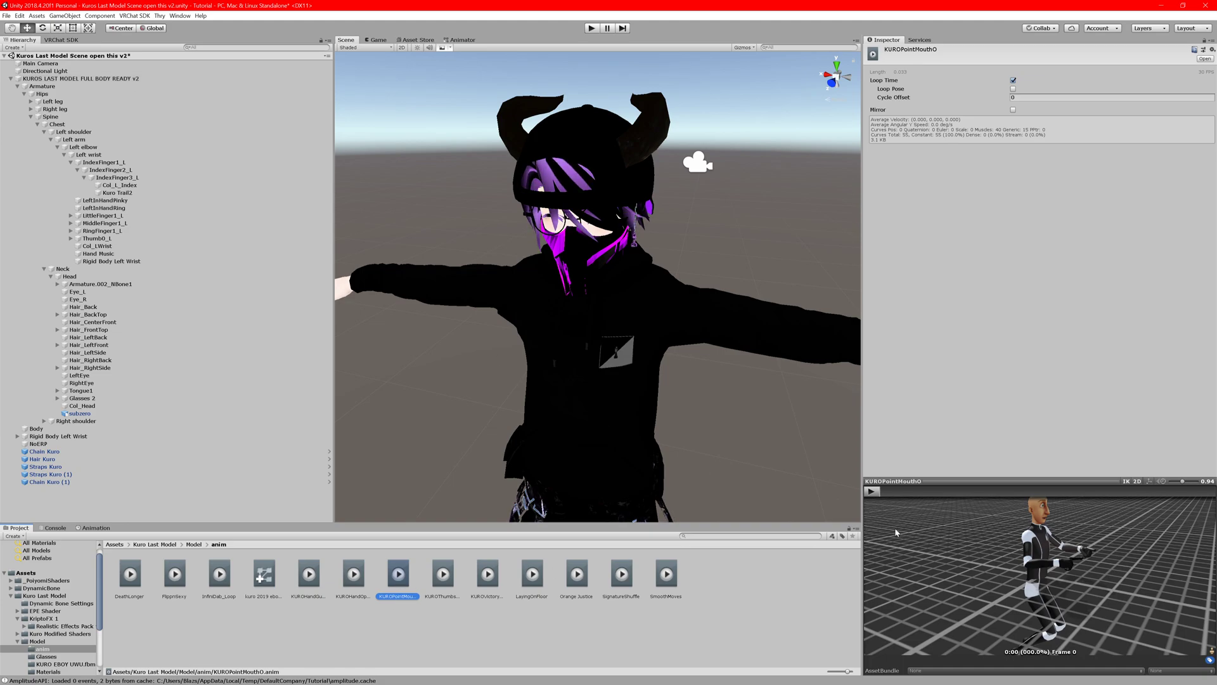
{"action": "left_click_drag", "start_coordinate": [111, 79], "coordinate": [920, 500]}
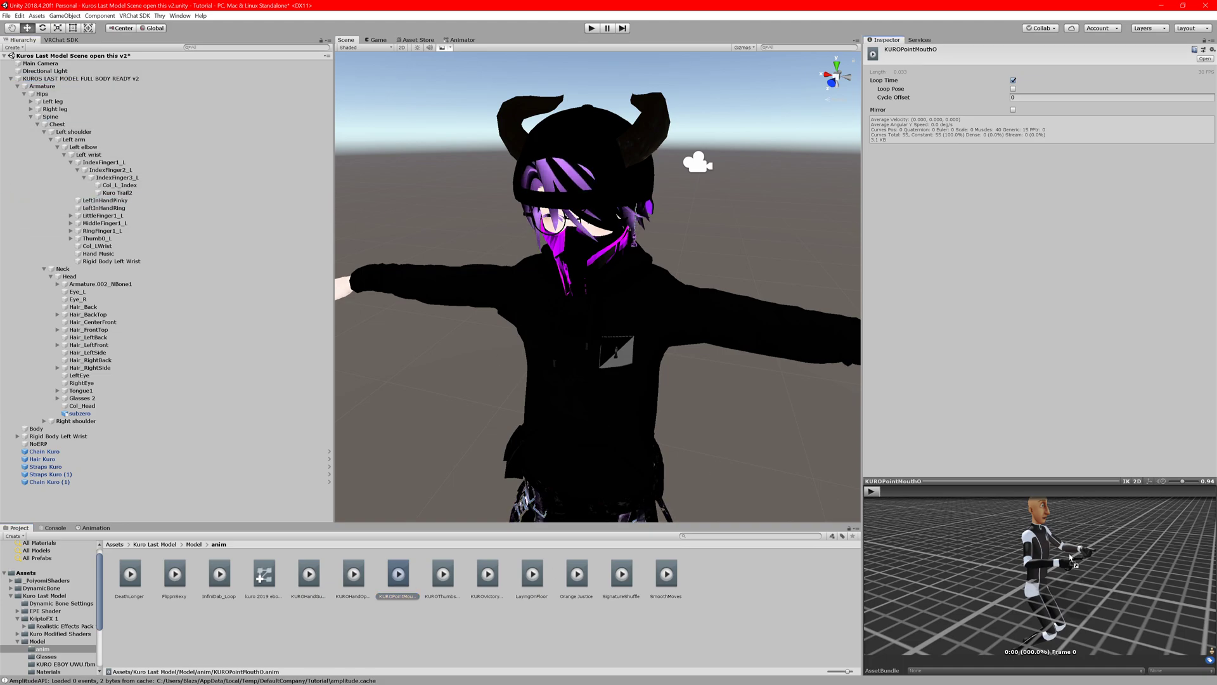
{"action": "left_click_drag", "start_coordinate": [1070, 558], "coordinate": [1070, 558]}
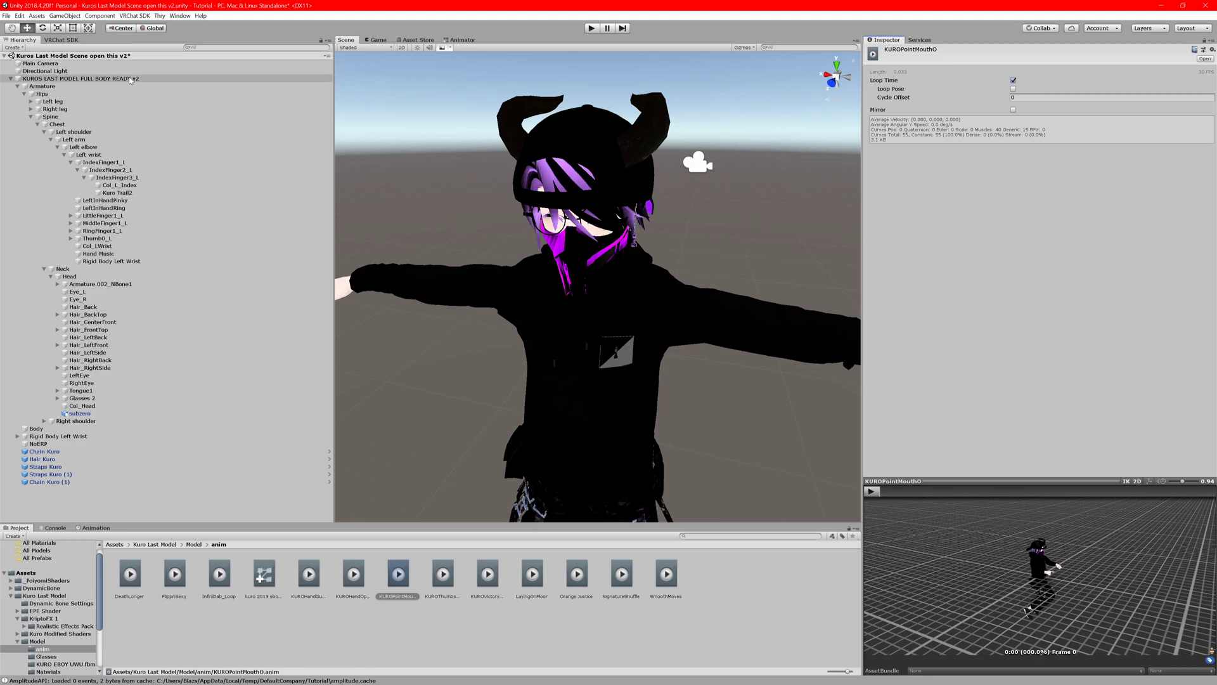
{"action": "scroll", "coordinate": [1118, 596], "scroll_direction": "up", "scroll_amount": 8}
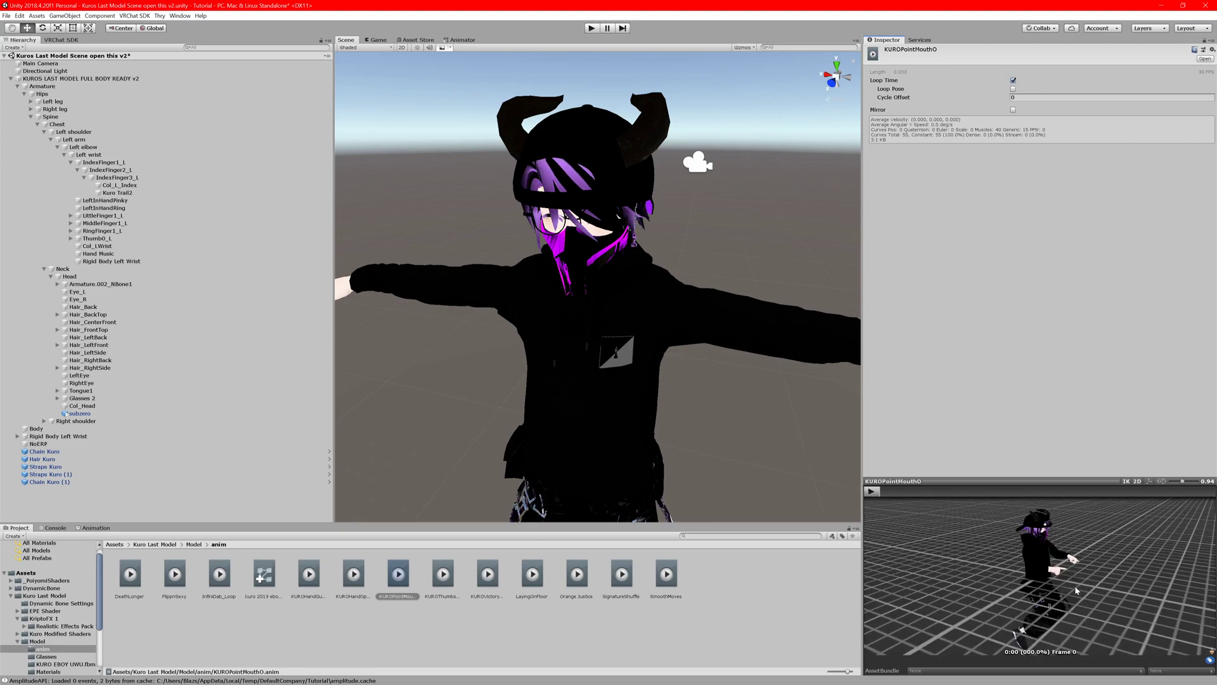
{"action": "mouse_move", "coordinate": [1085, 571]}
{"action": "left_mouse_down"}
{"action": "mouse_move", "coordinate": [993, 515]}
{"action": "mouse_move", "coordinate": [1011, 554]}
{"action": "mouse_move", "coordinate": [1098, 557]}
{"action": "left_mouse_up"}
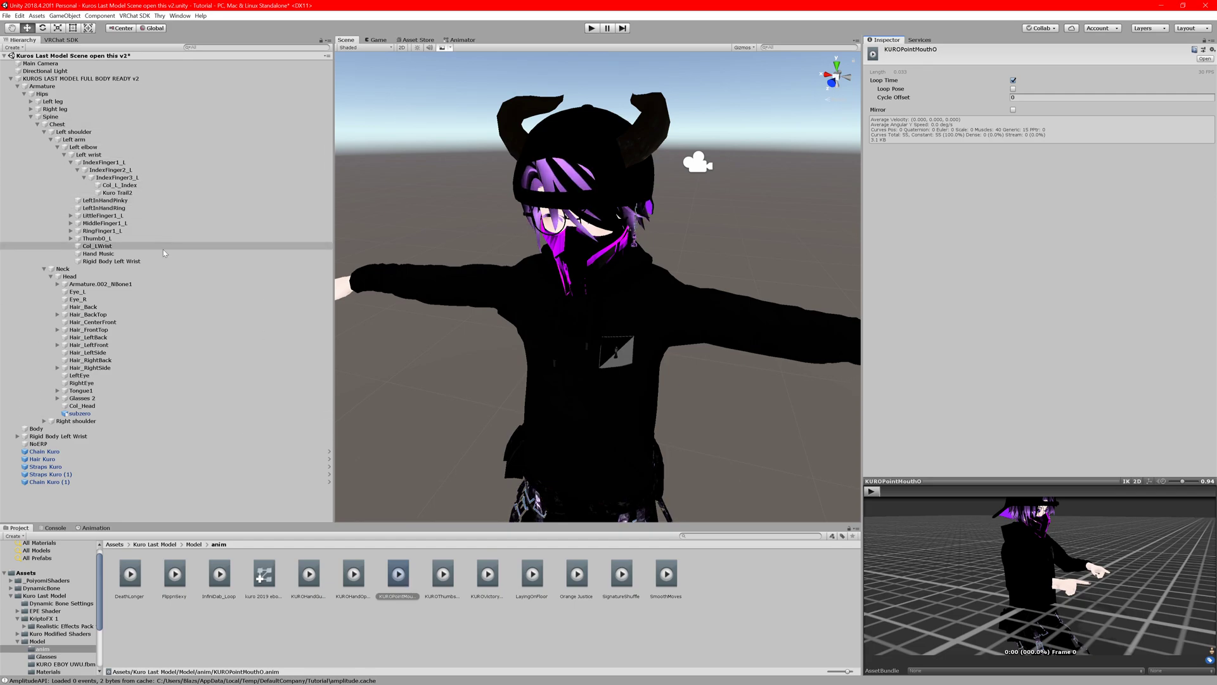
Inspect the KUROHandGunWinkyFace clip, then collapse the Armature hierarchy and reselect the avatar root.
{"action": "left_click", "coordinate": [78, 79]}
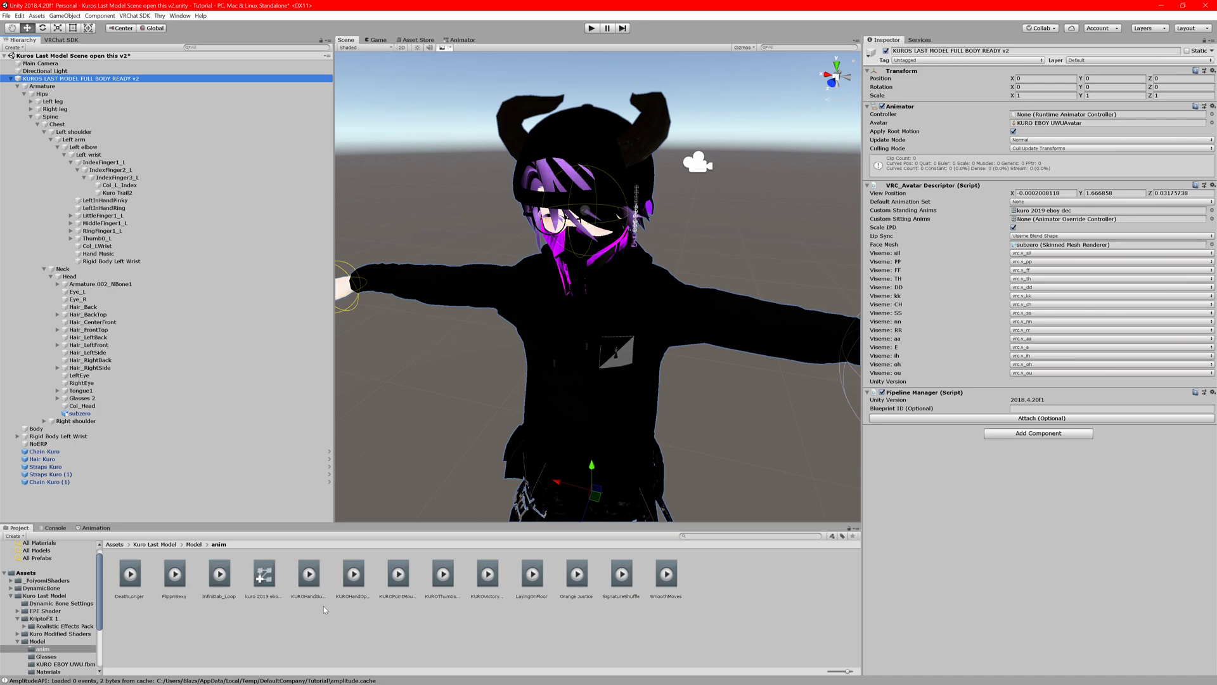
{"action": "left_click", "coordinate": [309, 586]}
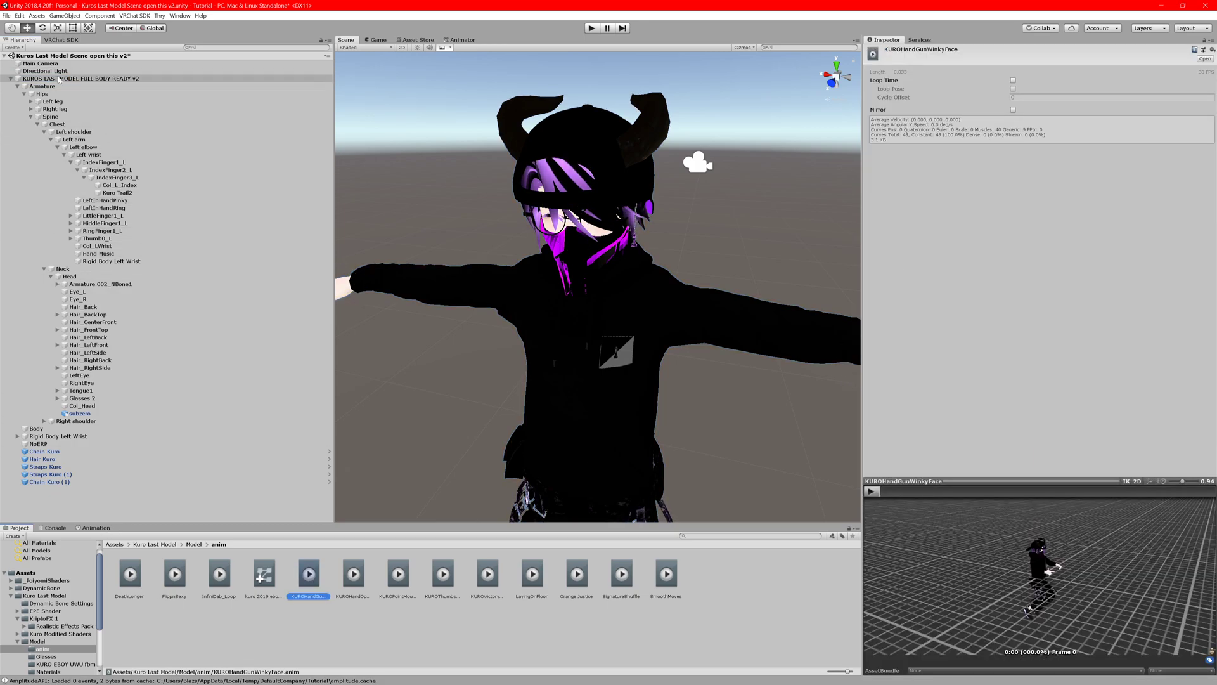
{"action": "left_click", "coordinate": [18, 87]}
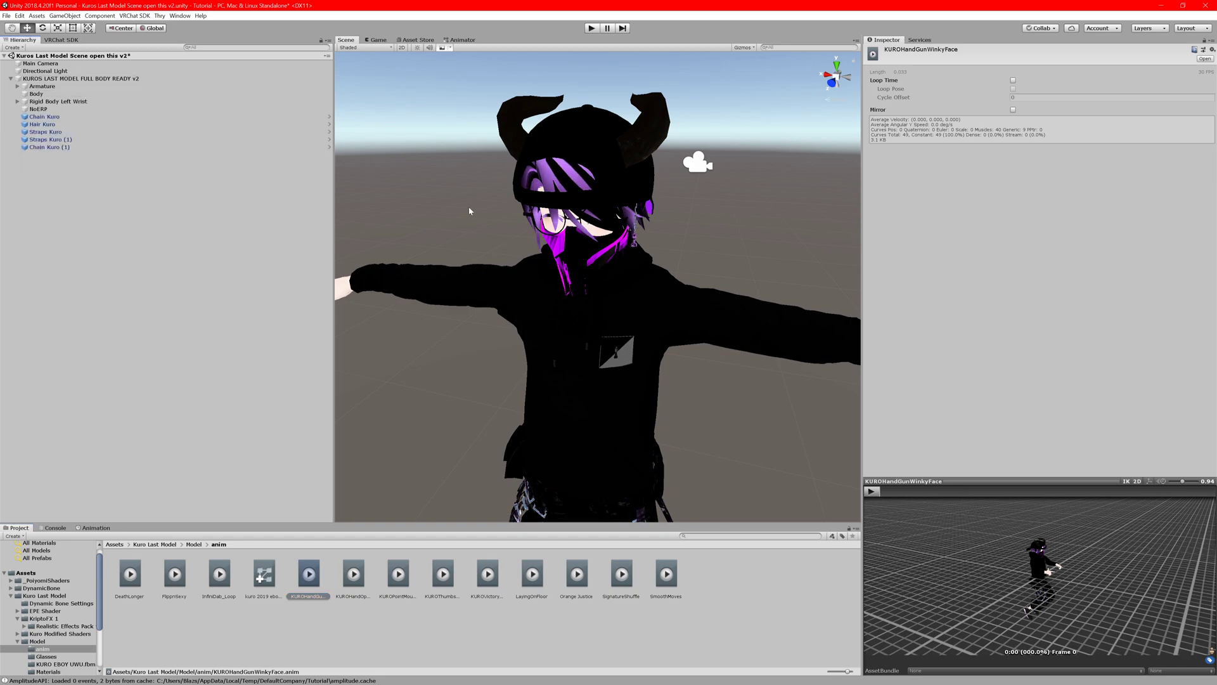
{"action": "left_click", "coordinate": [126, 80]}
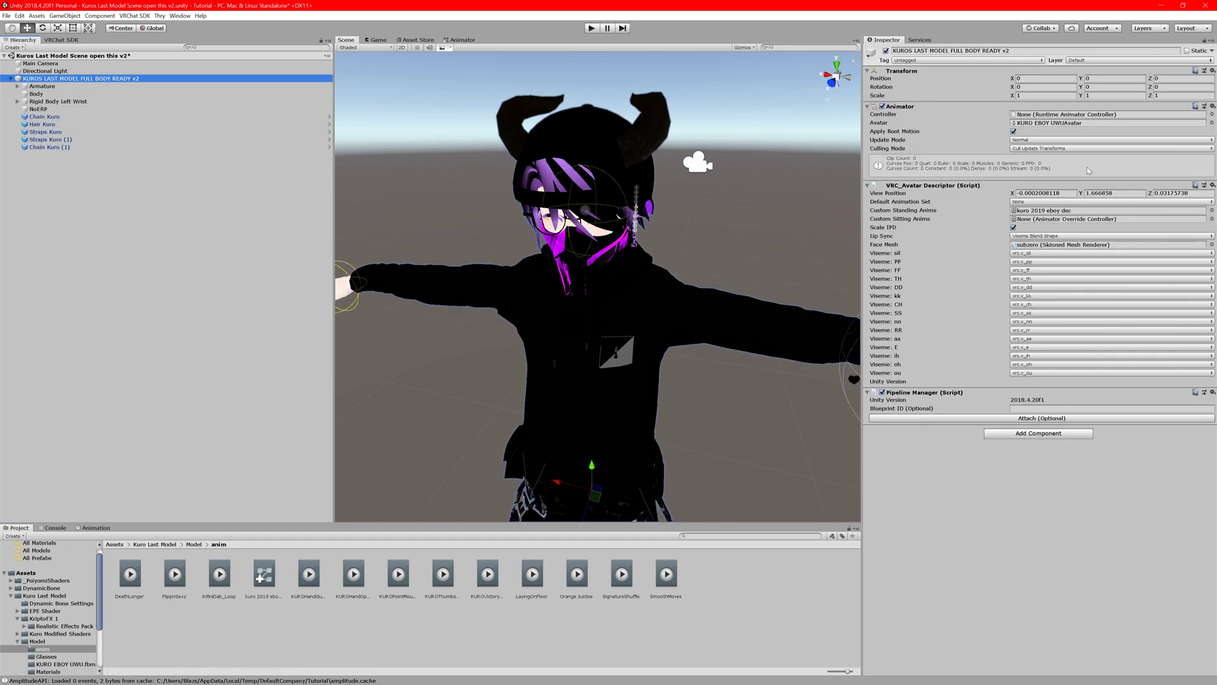
Locate the avatar's Custom Standing Anims asset and create a new Animator Override Controller in the same anim folder.
{"action": "left_click", "coordinate": [1032, 210]}
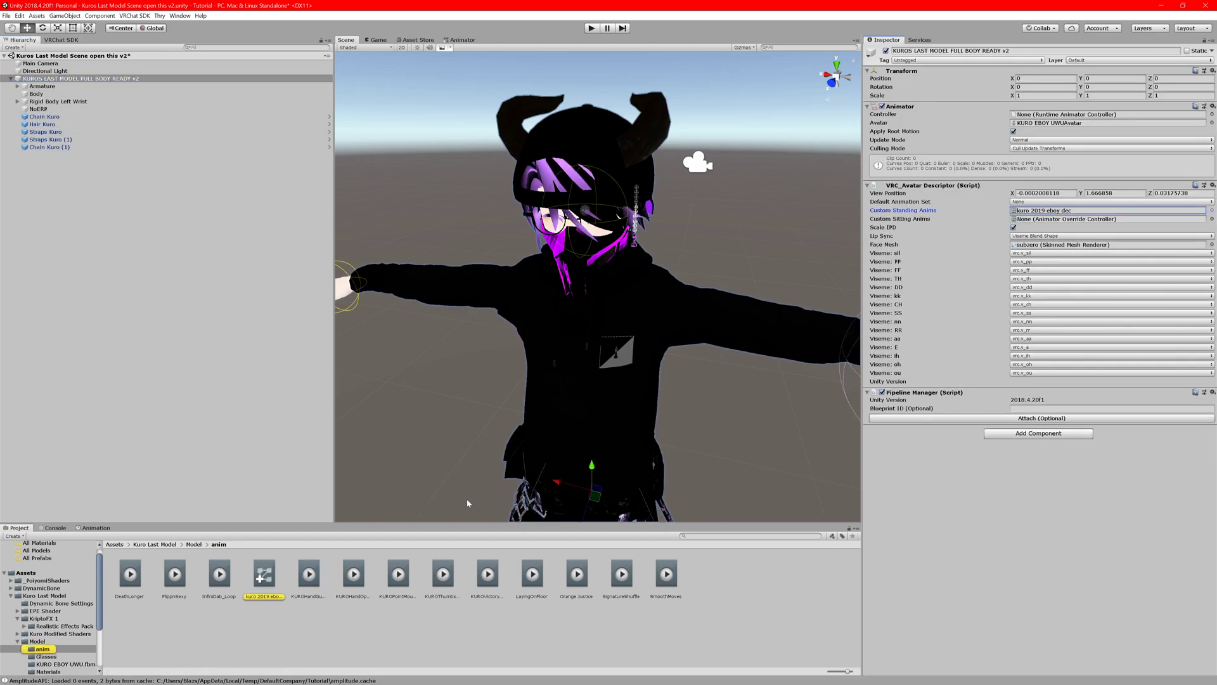
{"action": "left_click", "coordinate": [265, 580]}
{"action": "left_click", "coordinate": [363, 620]}
{"action": "right_click", "coordinate": [375, 624]}
{"action": "mouse_move", "coordinate": [409, 418]}
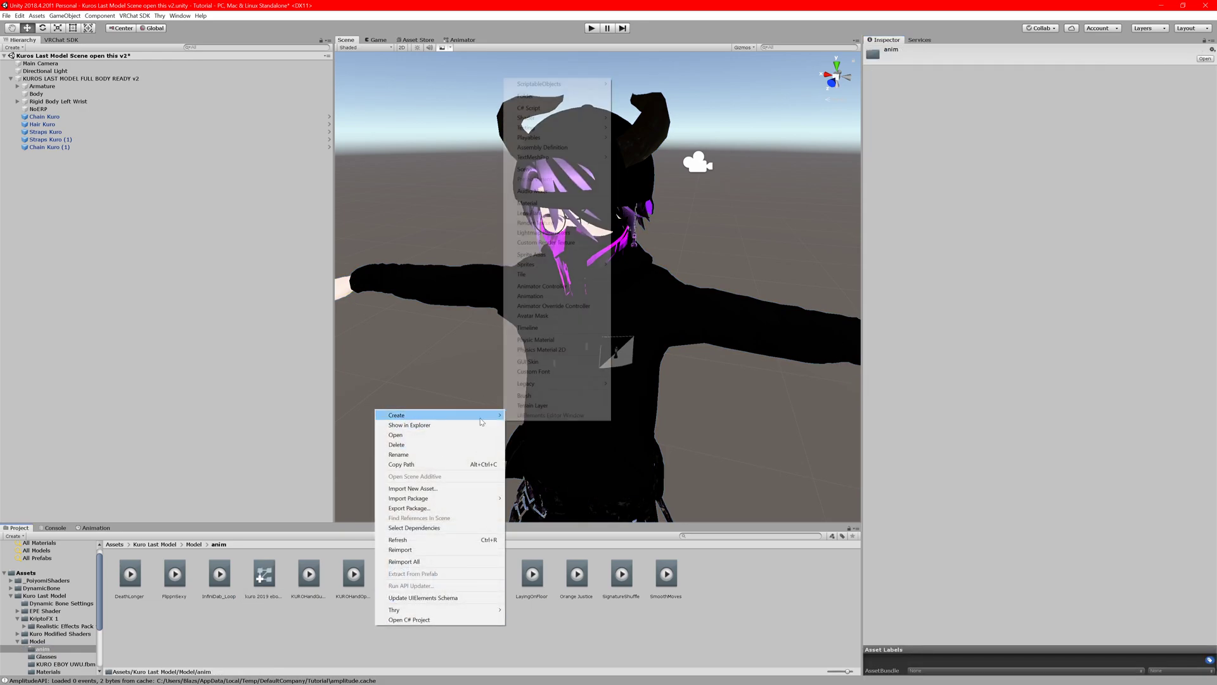
{"action": "left_click", "coordinate": [561, 308]}
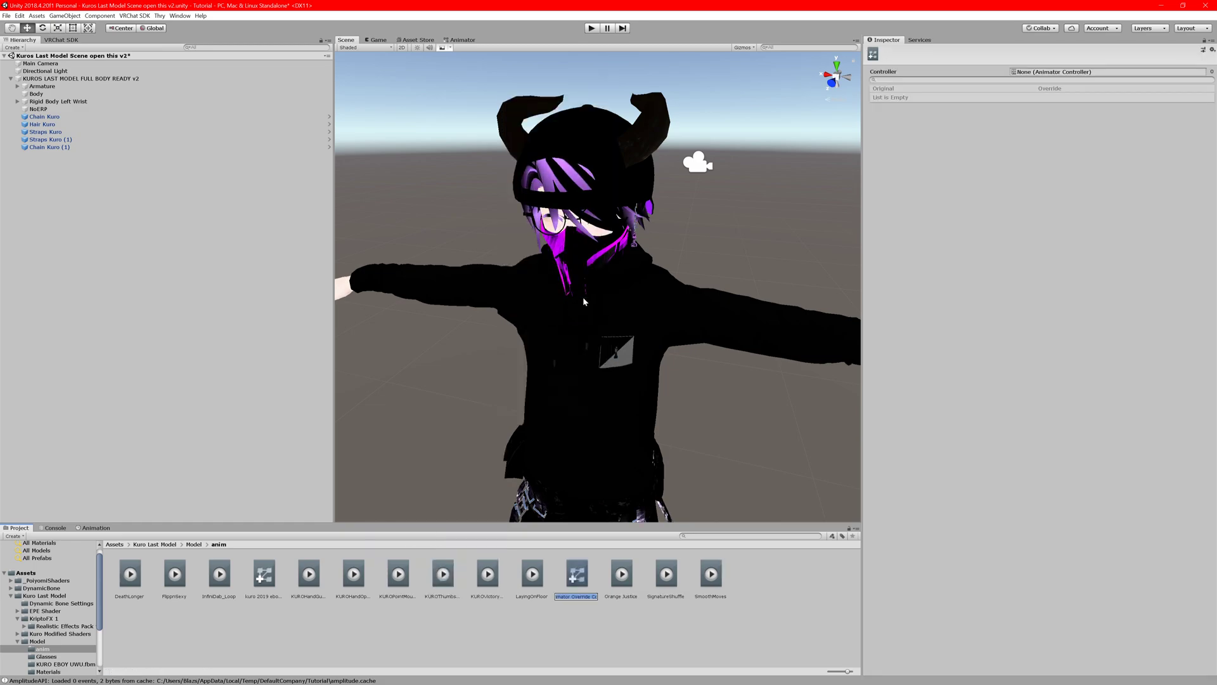
Base the new override controller on AvatarControllerTemplate and assign the Orange Justice clip to EMOTE2.
{"action": "left_click", "coordinate": [1212, 72]}
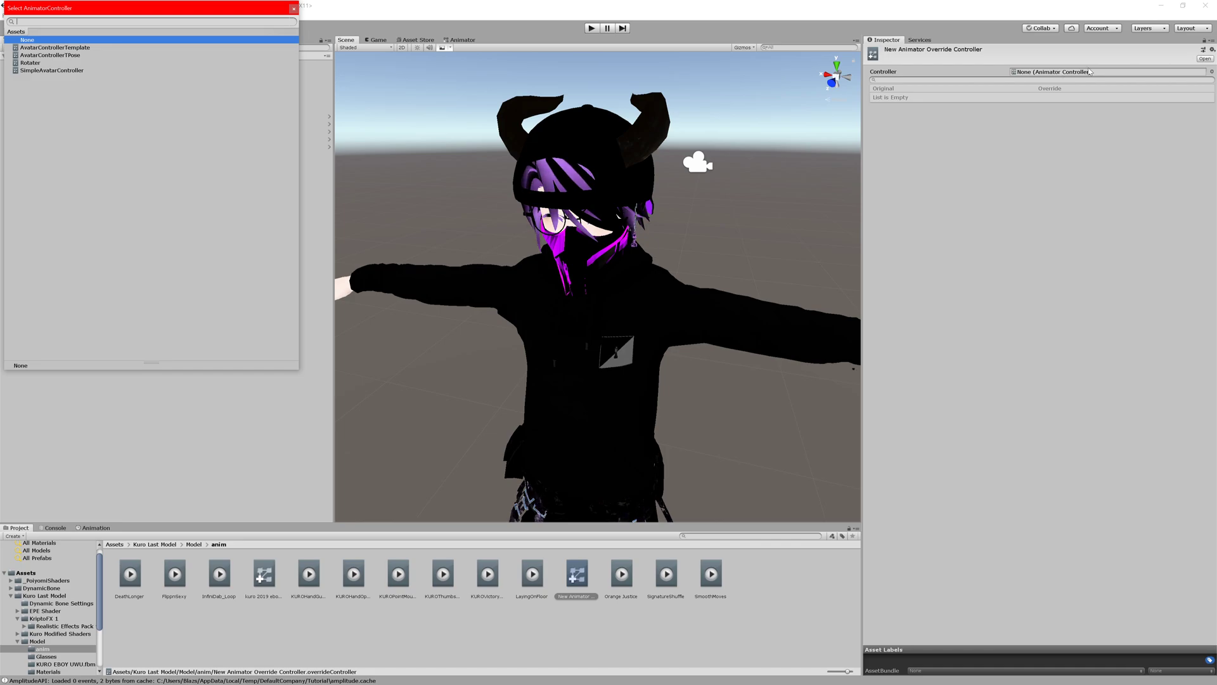
{"action": "double_click", "coordinate": [63, 48]}
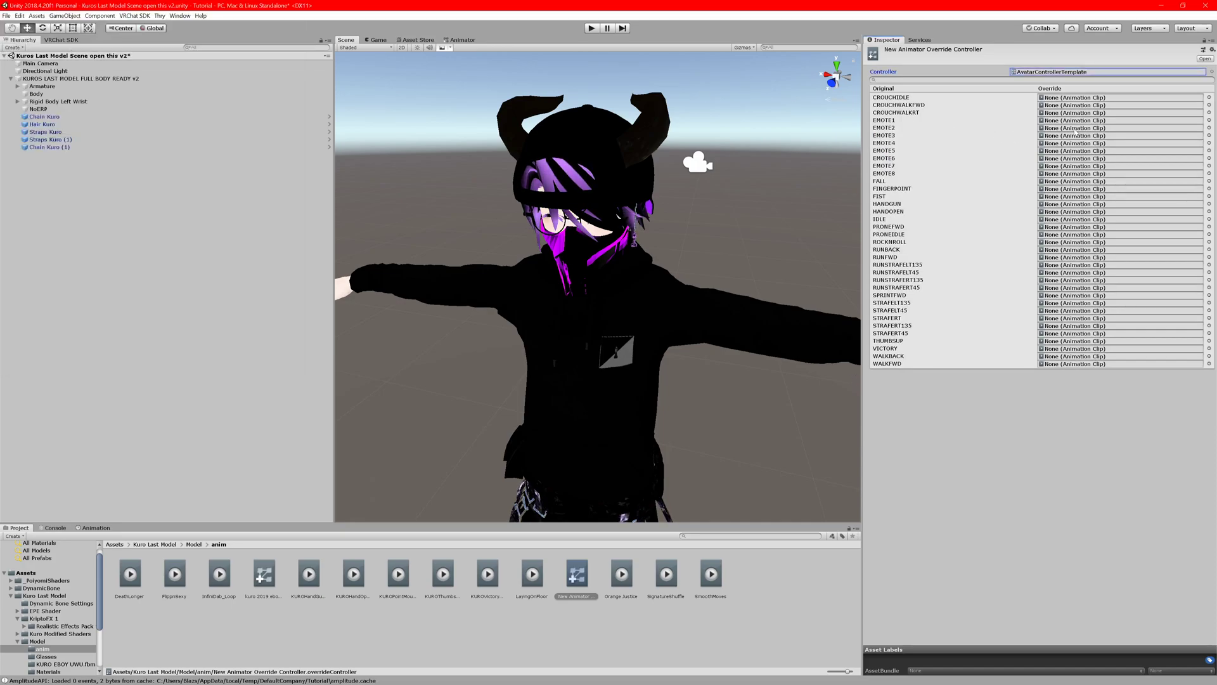
{"action": "left_click_drag", "start_coordinate": [610, 596], "coordinate": [1072, 129]}
{"action": "left_click_drag", "start_coordinate": [627, 572], "coordinate": [672, 593]}
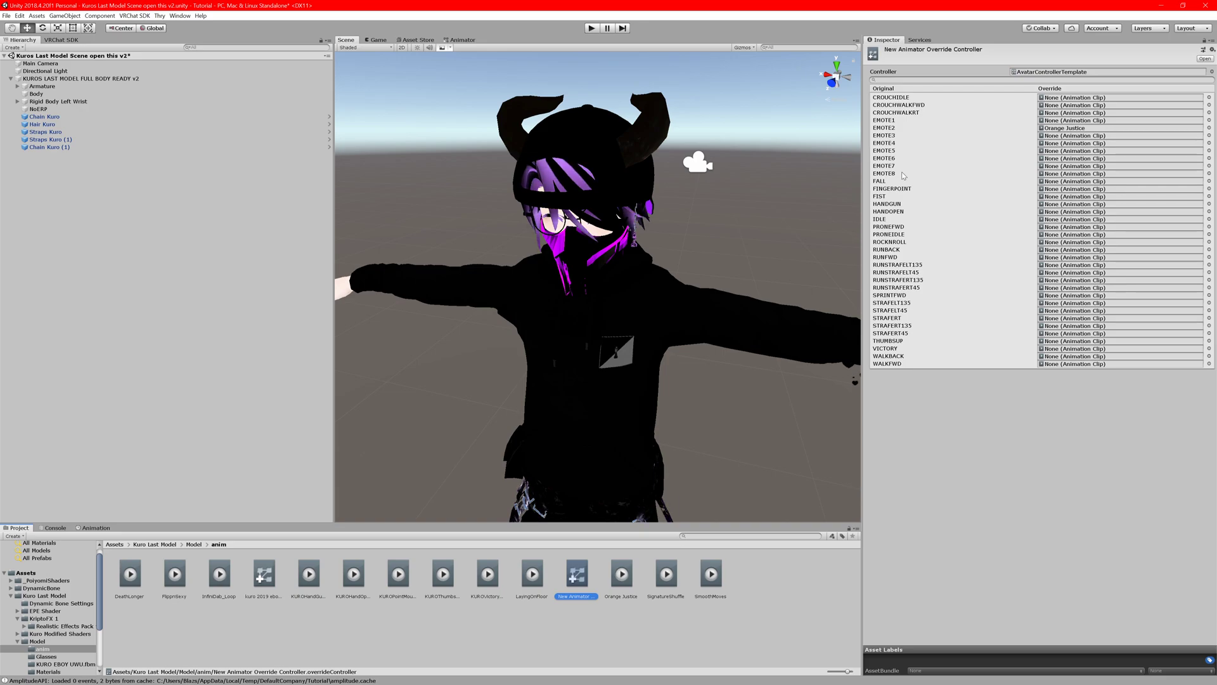
Examine the new override controller's original clips for emotes, hand gestures such as THUMBSUP, HANDGUN, FIST and FINGERPOINT, and IDLE.
{"action": "left_click", "coordinate": [890, 121]}
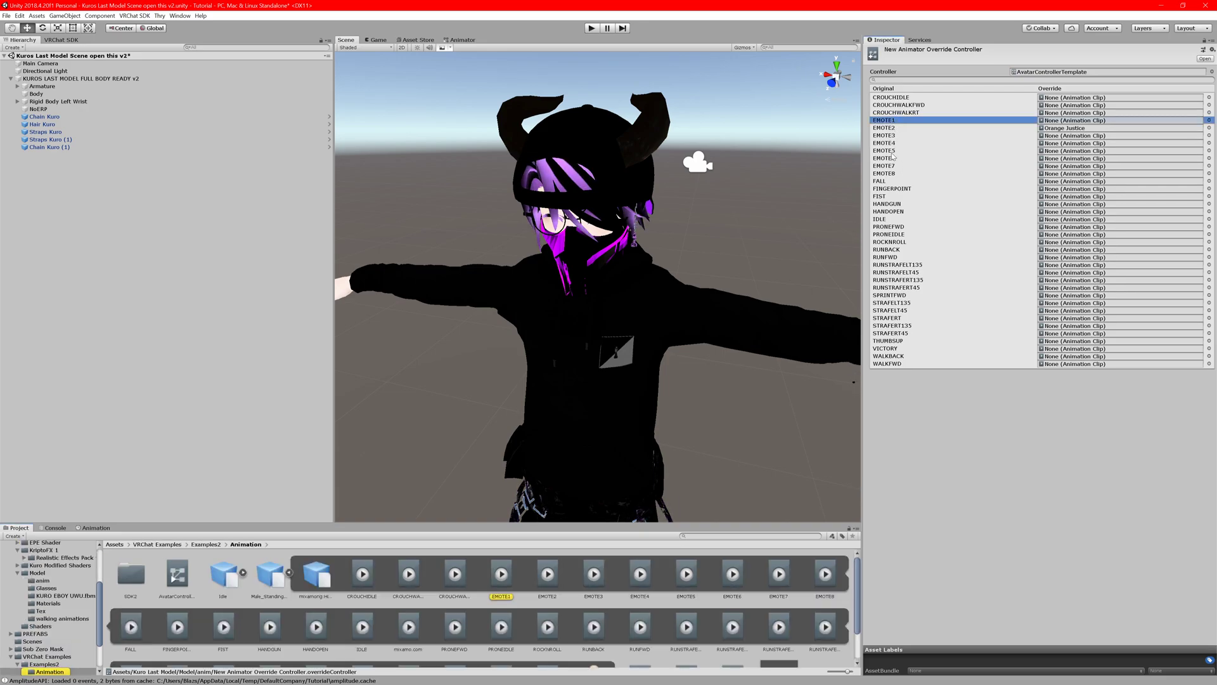
{"action": "left_click", "coordinate": [890, 174]}
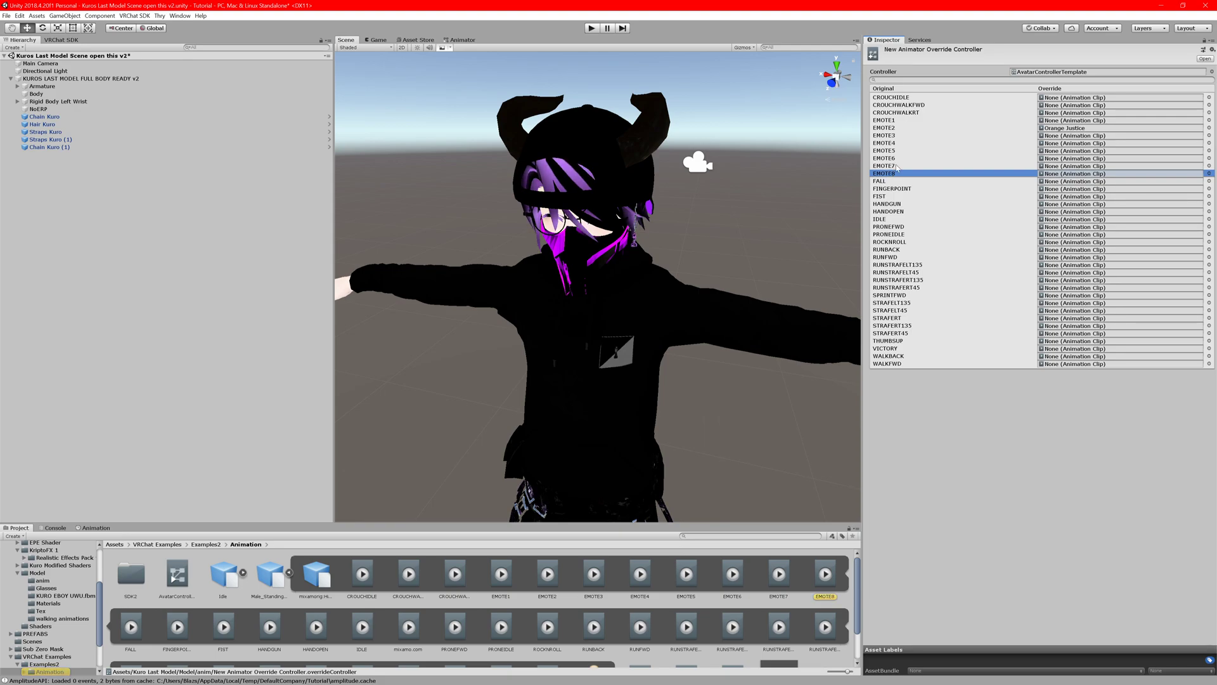
{"action": "left_click", "coordinate": [894, 348]}
{"action": "left_click", "coordinate": [899, 341]}
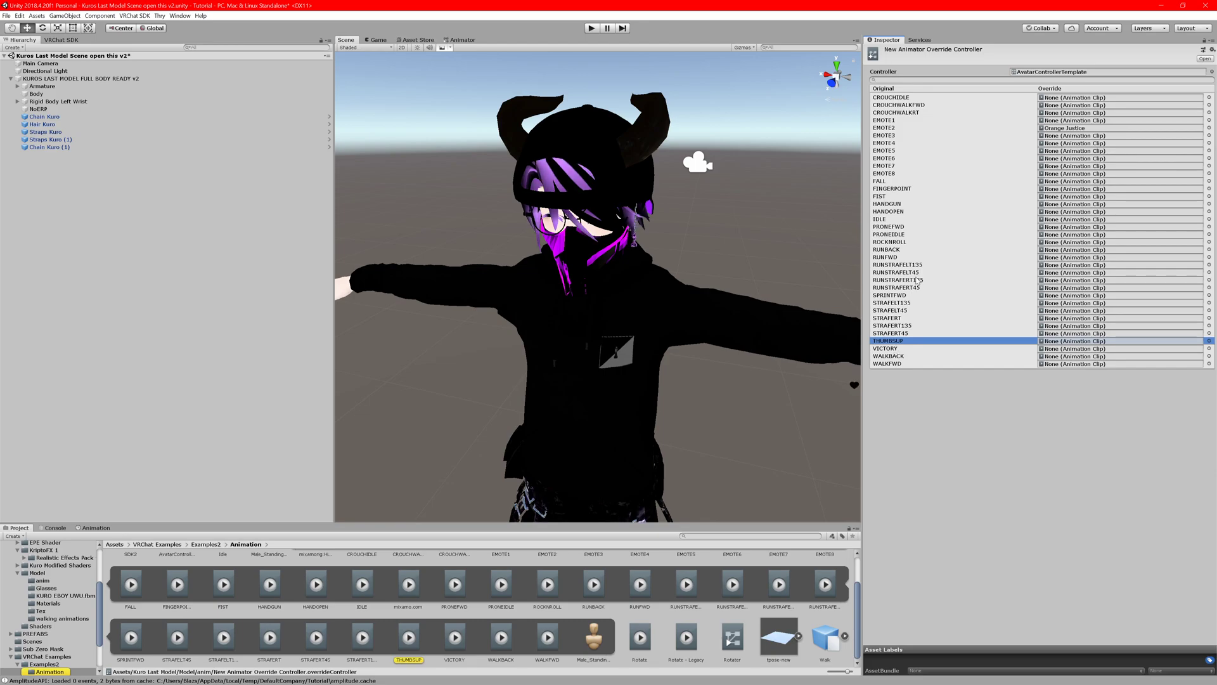
{"action": "left_click", "coordinate": [903, 204]}
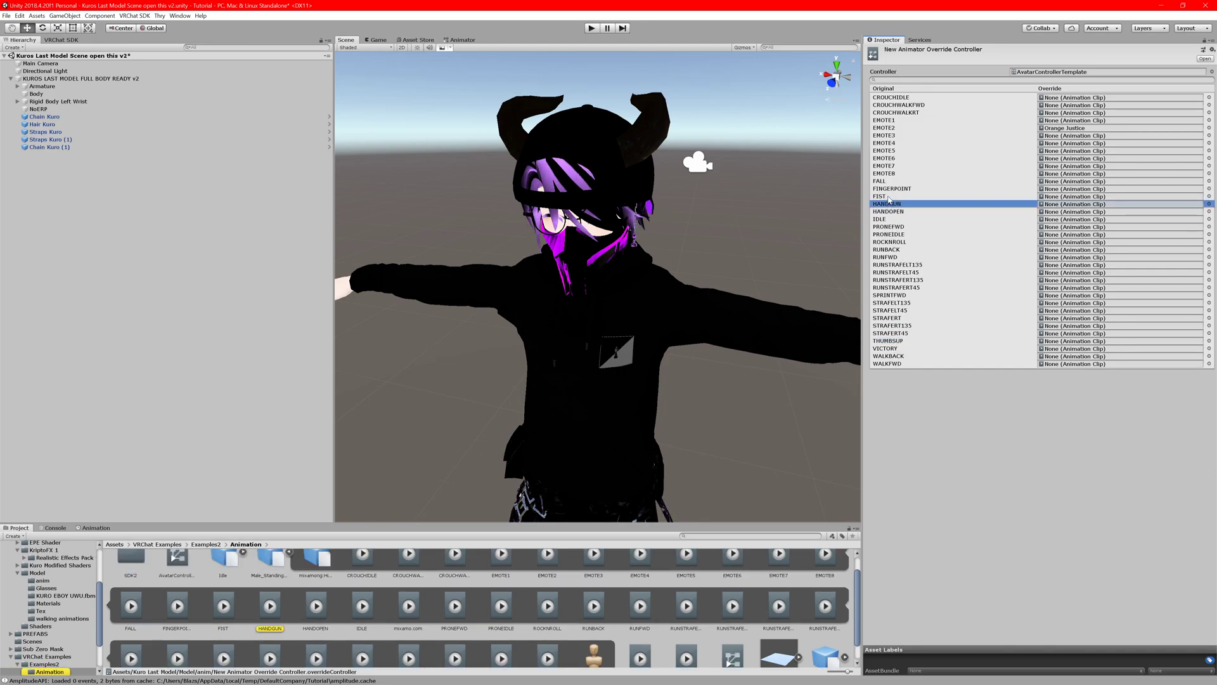
{"action": "left_click", "coordinate": [887, 196]}
{"action": "left_click", "coordinate": [889, 188]}
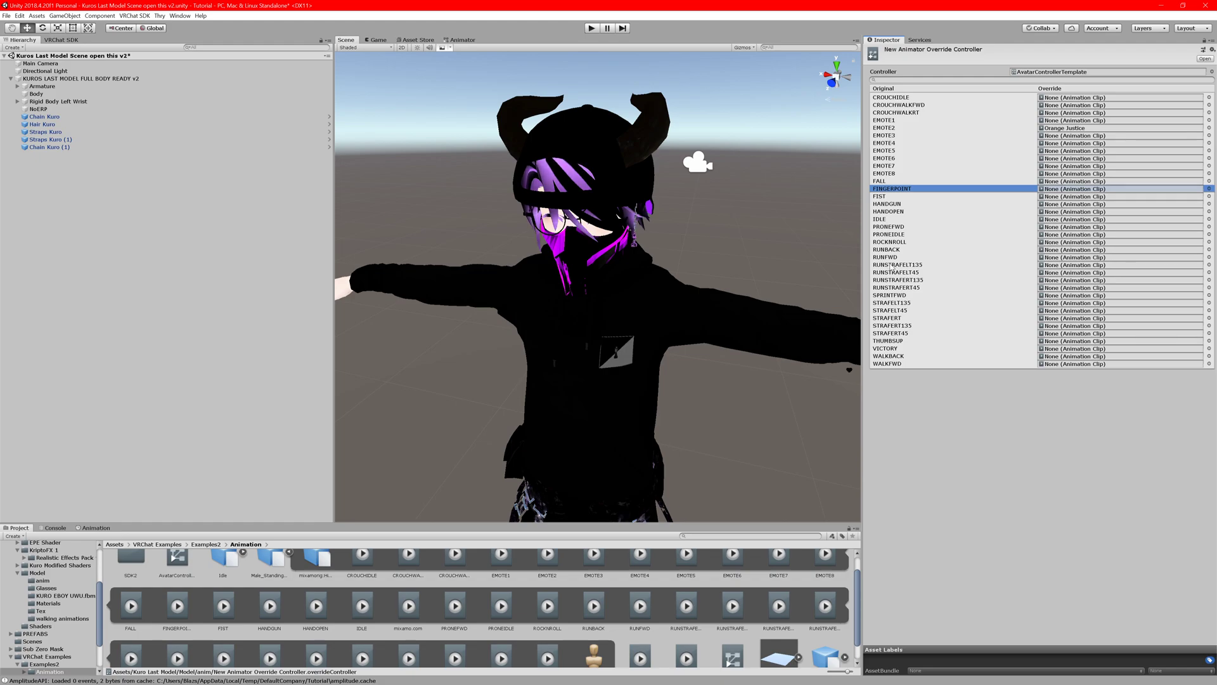
{"action": "left_click", "coordinate": [885, 219]}
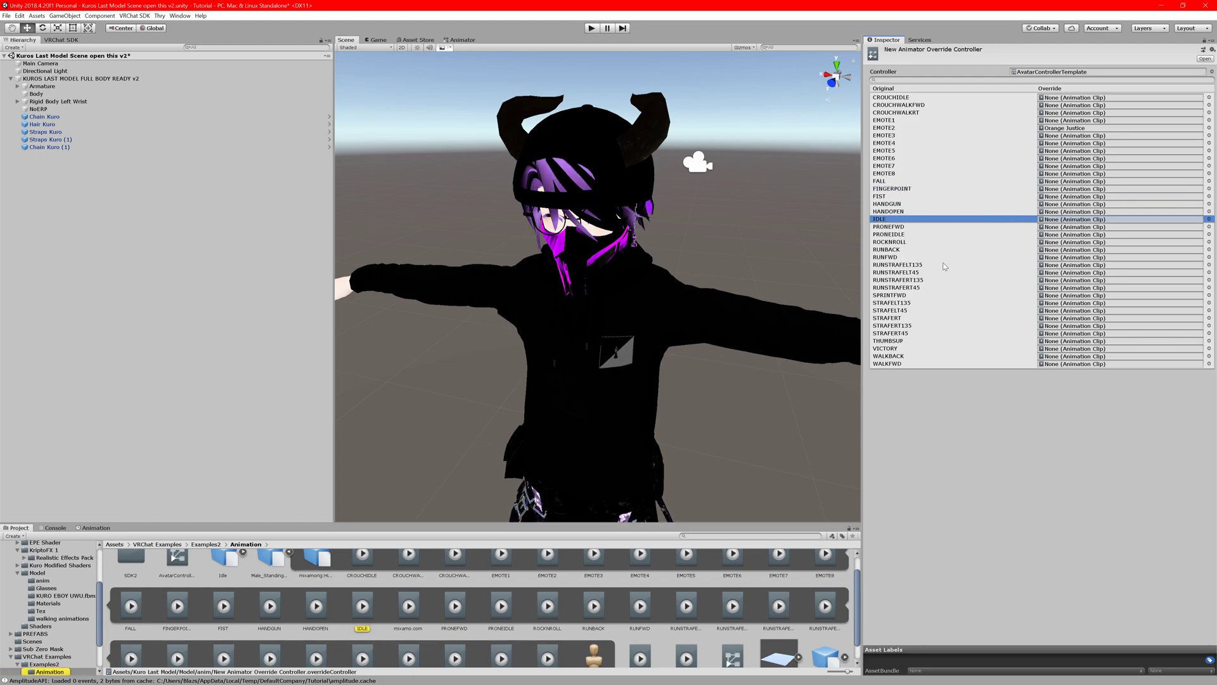
Select the Idle model asset, run the scene to check the whole avatar in the Scene view, and stop playback.
{"action": "left_click", "coordinate": [223, 563]}
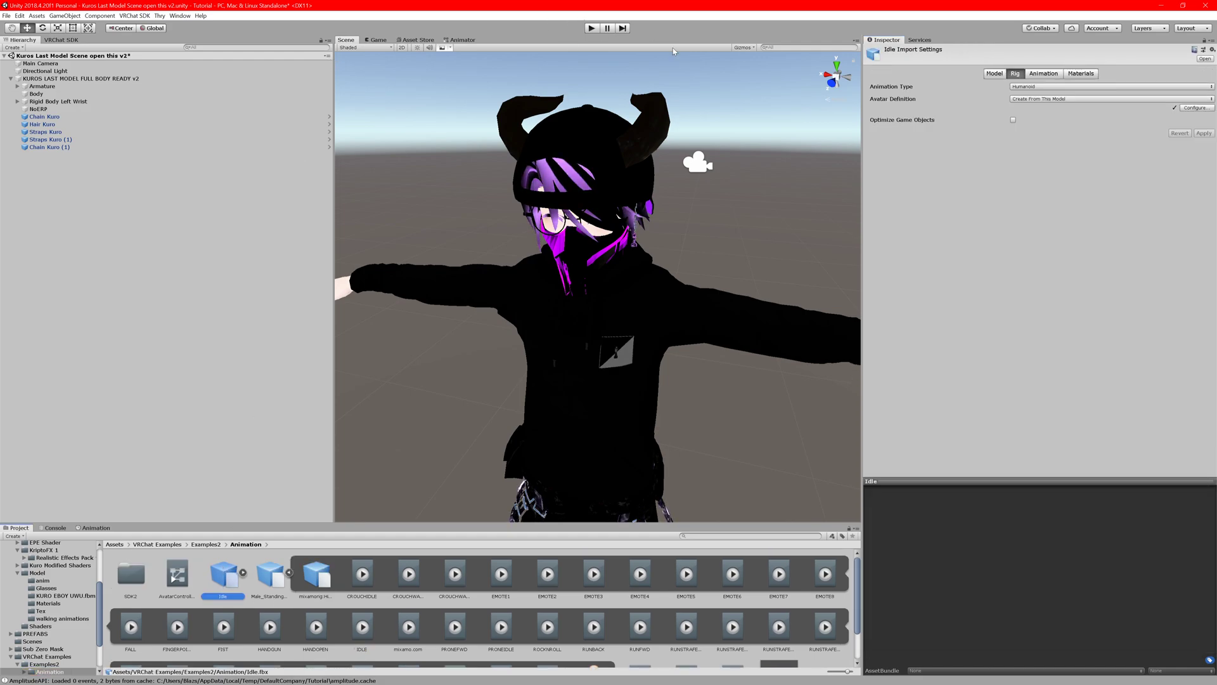
{"action": "left_click", "coordinate": [591, 28]}
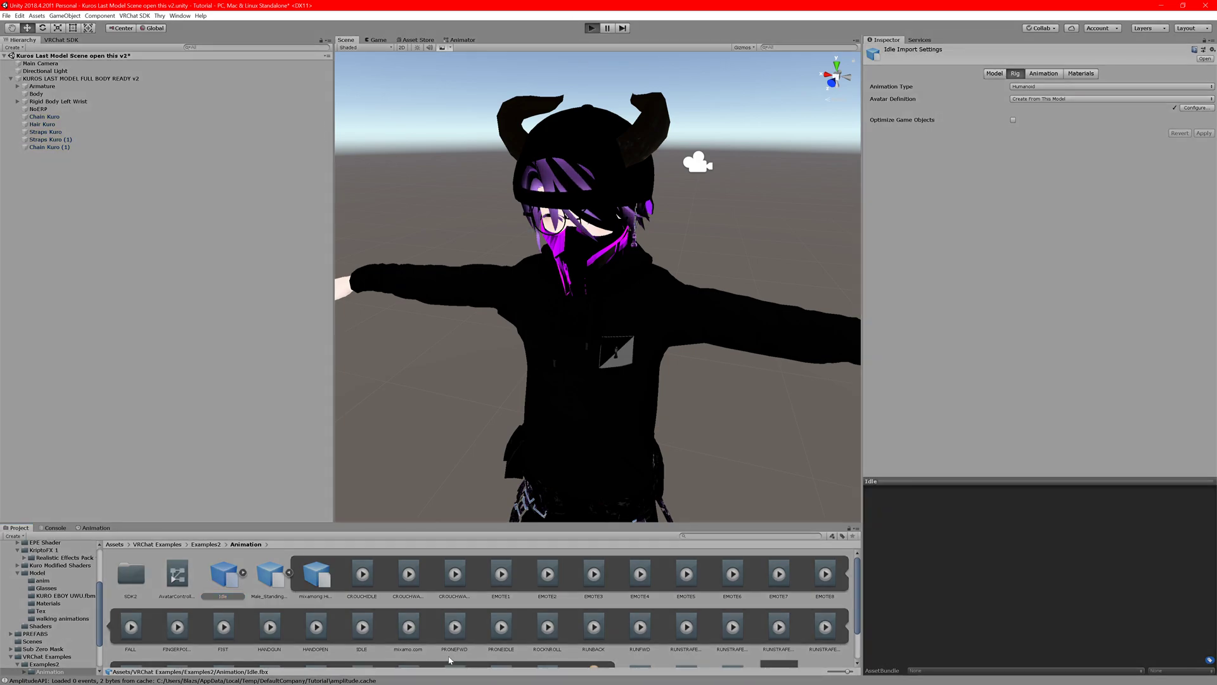
{"action": "left_click", "coordinate": [346, 40]}
{"action": "scroll", "coordinate": [744, 345], "scroll_direction": "down", "scroll_amount": 3}
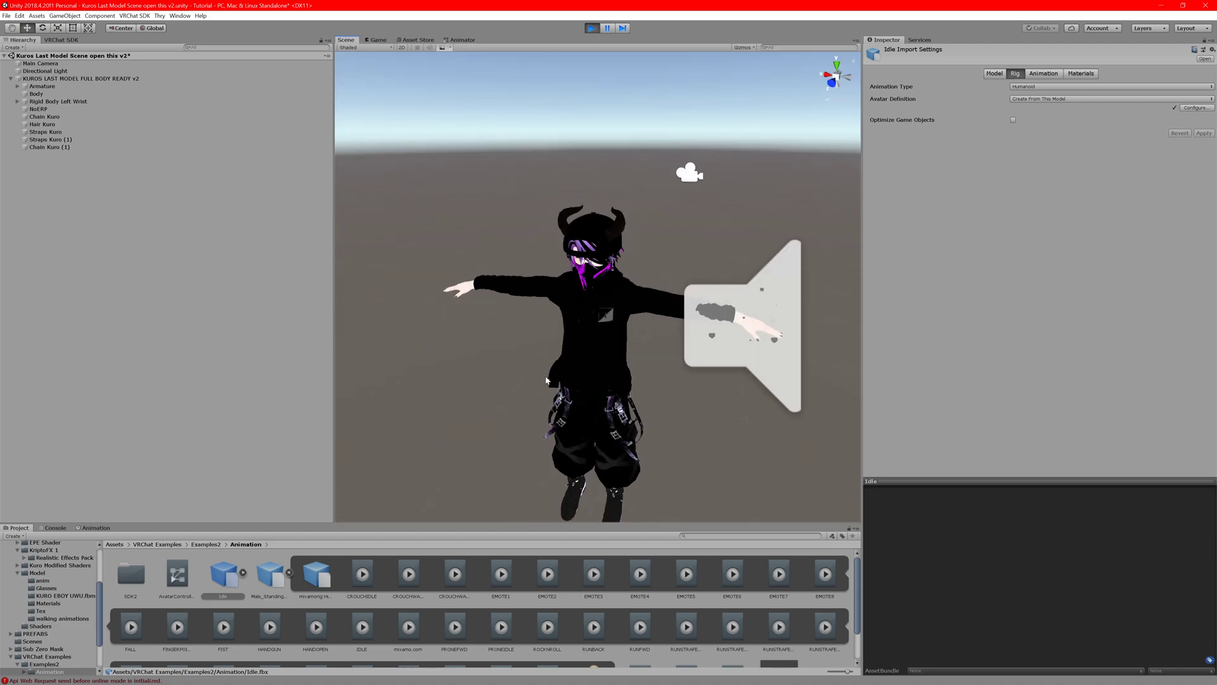
{"action": "left_click", "coordinate": [590, 29]}
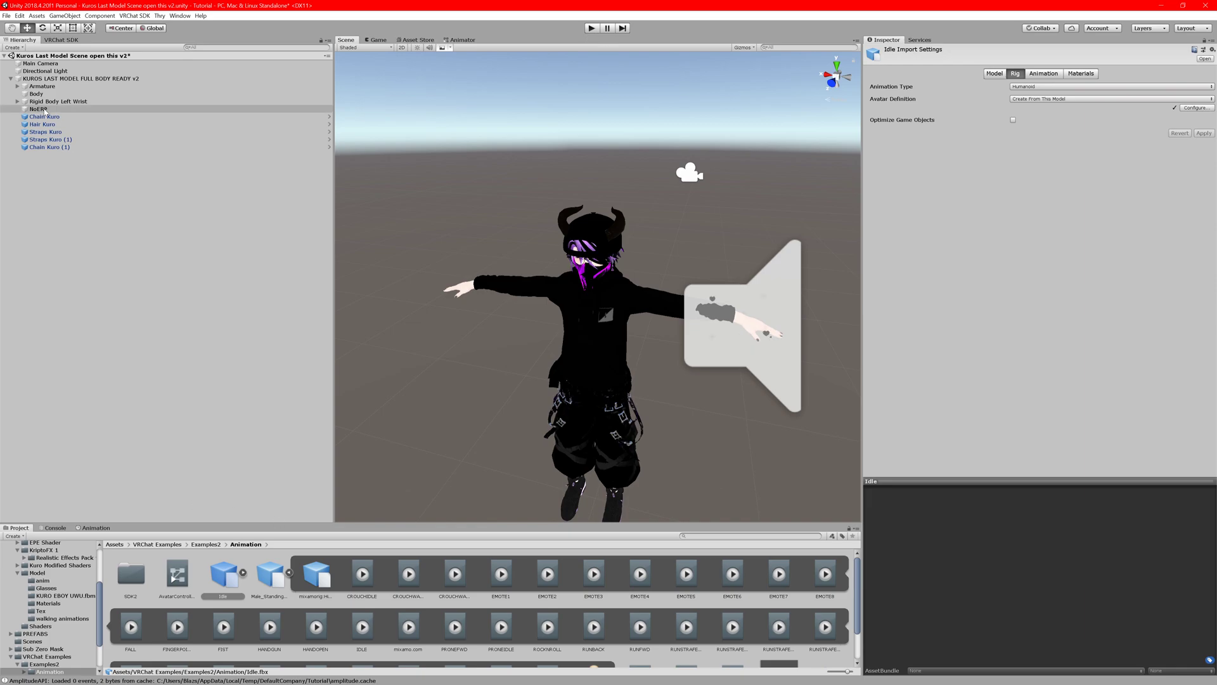
Examine the clip overrides in the avatar's kuro 2019 eboy dec controller and preview the walk_BAK animation.
{"action": "left_click", "coordinate": [76, 78]}
{"action": "left_click", "coordinate": [1043, 211]}
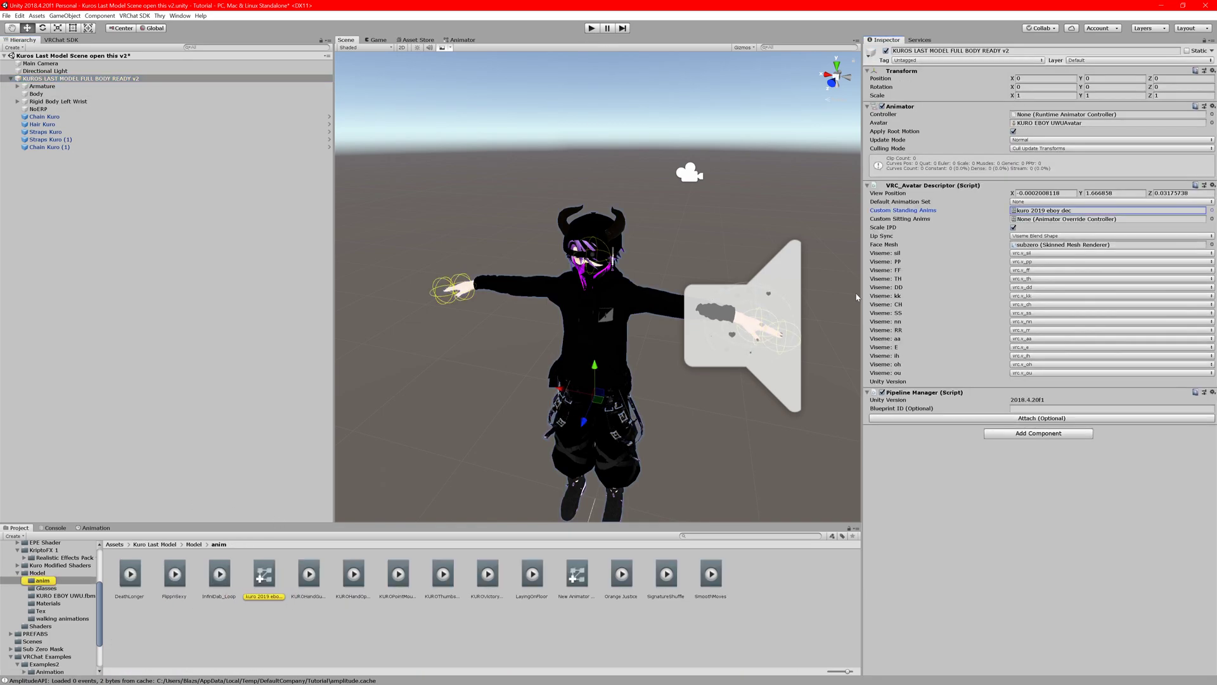
{"action": "left_click", "coordinate": [264, 574]}
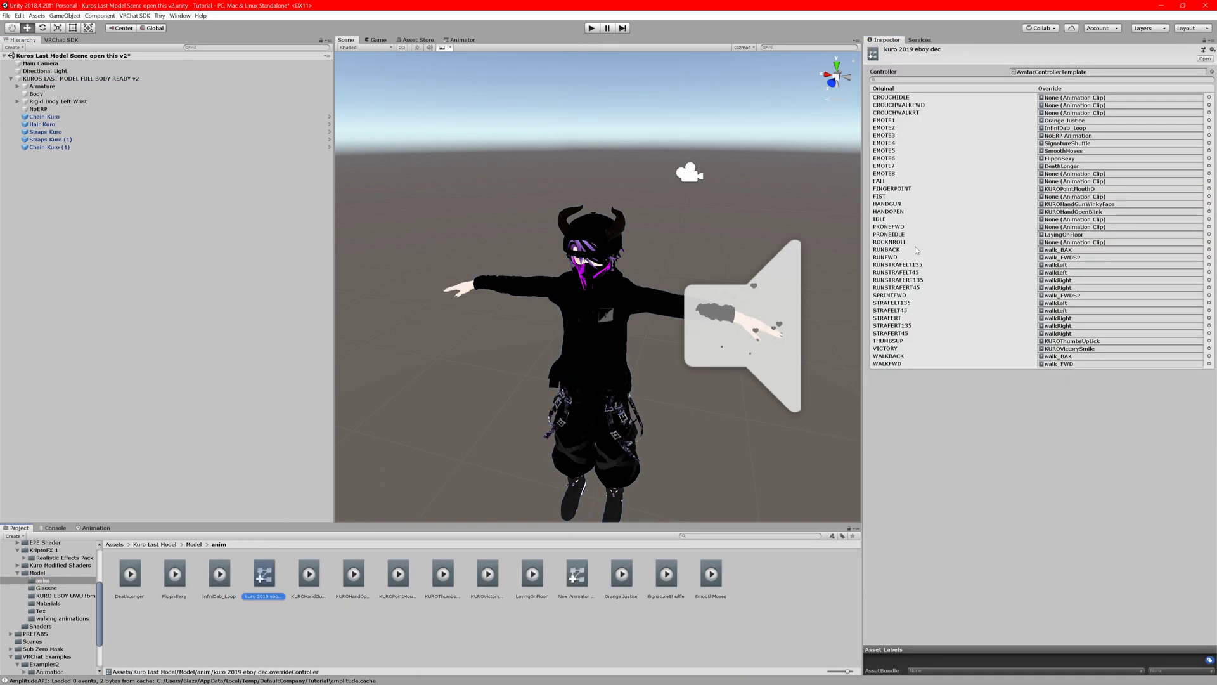
{"action": "left_click", "coordinate": [1065, 212]}
{"action": "left_click", "coordinate": [1070, 219]}
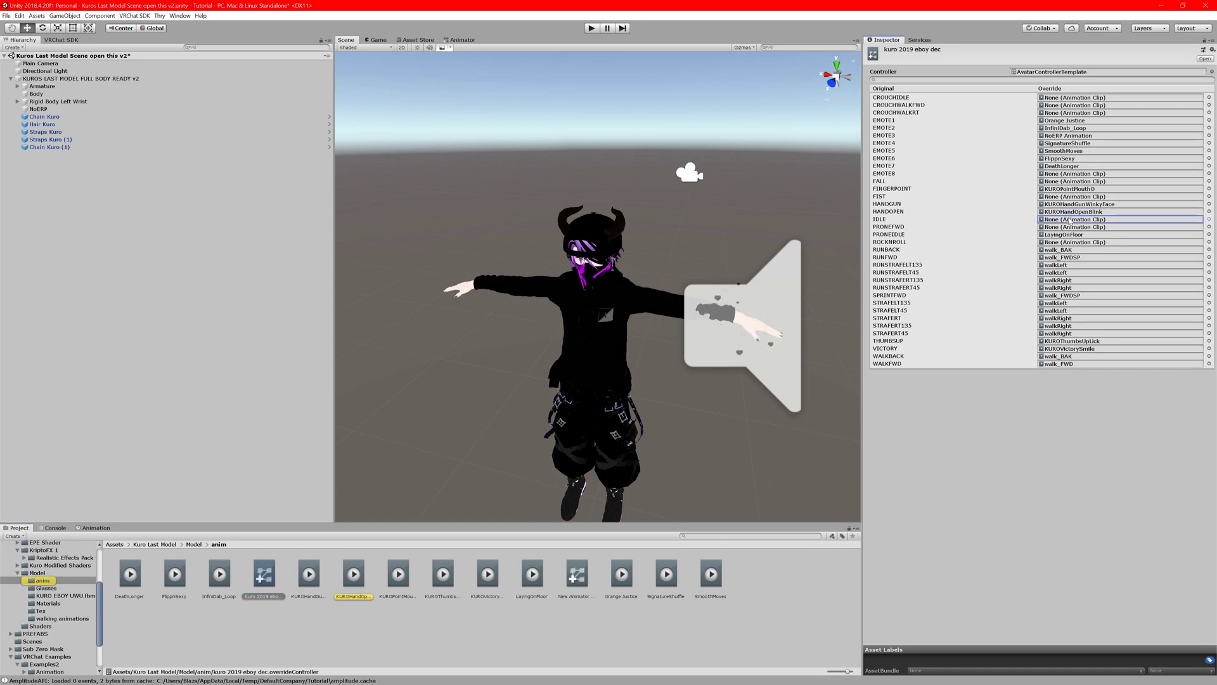
{"action": "left_click", "coordinate": [1063, 250]}
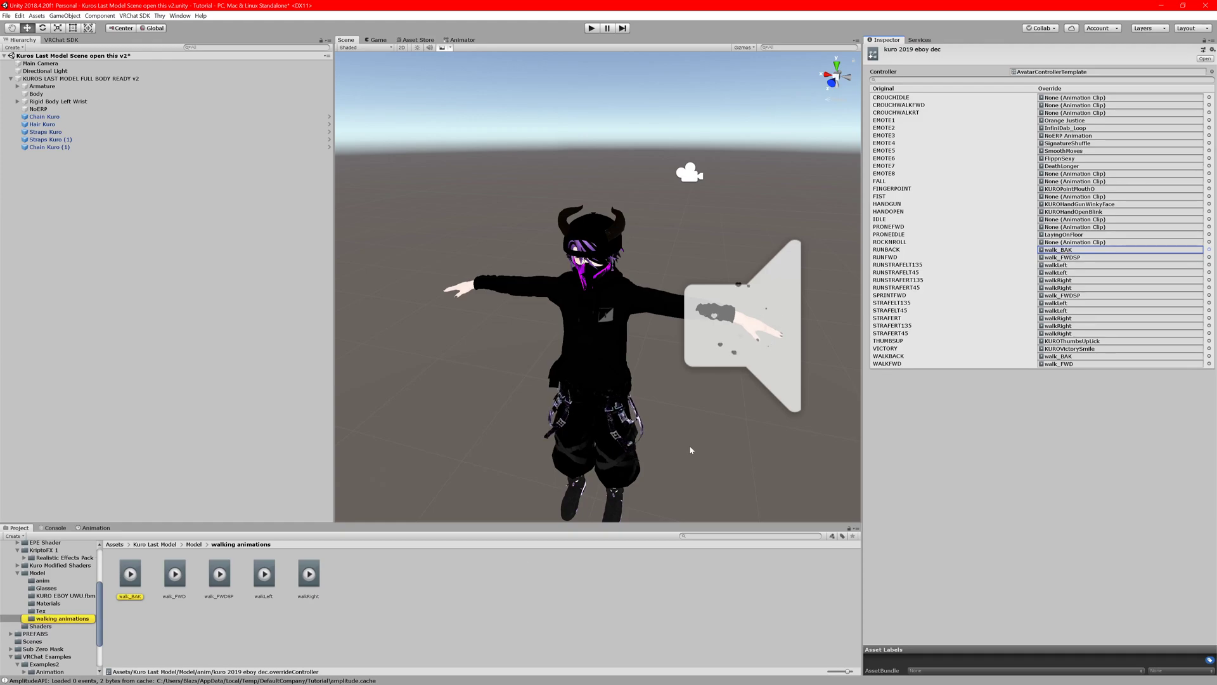
{"action": "left_click", "coordinate": [137, 581]}
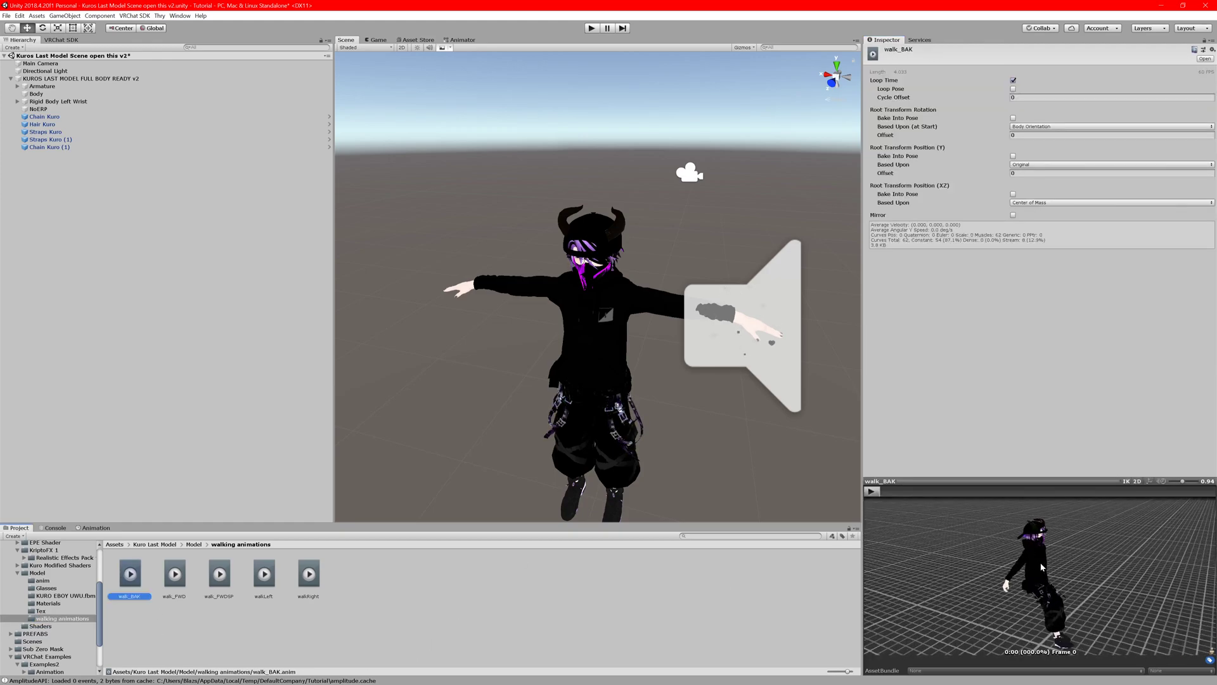
{"action": "left_click", "coordinate": [873, 495]}
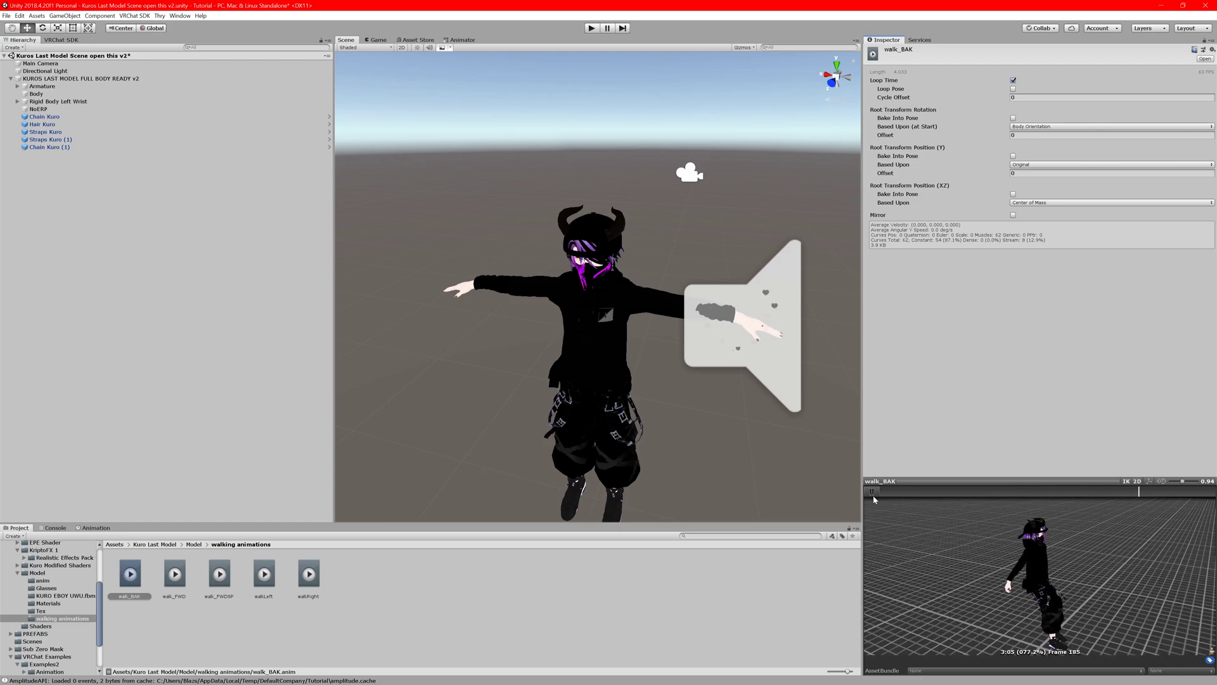
{"action": "left_click", "coordinate": [873, 498]}
Review the overrides in the avatar's Custom Standing Anims controller again and check the Animator's Controller slot.
{"action": "left_click", "coordinate": [104, 79]}
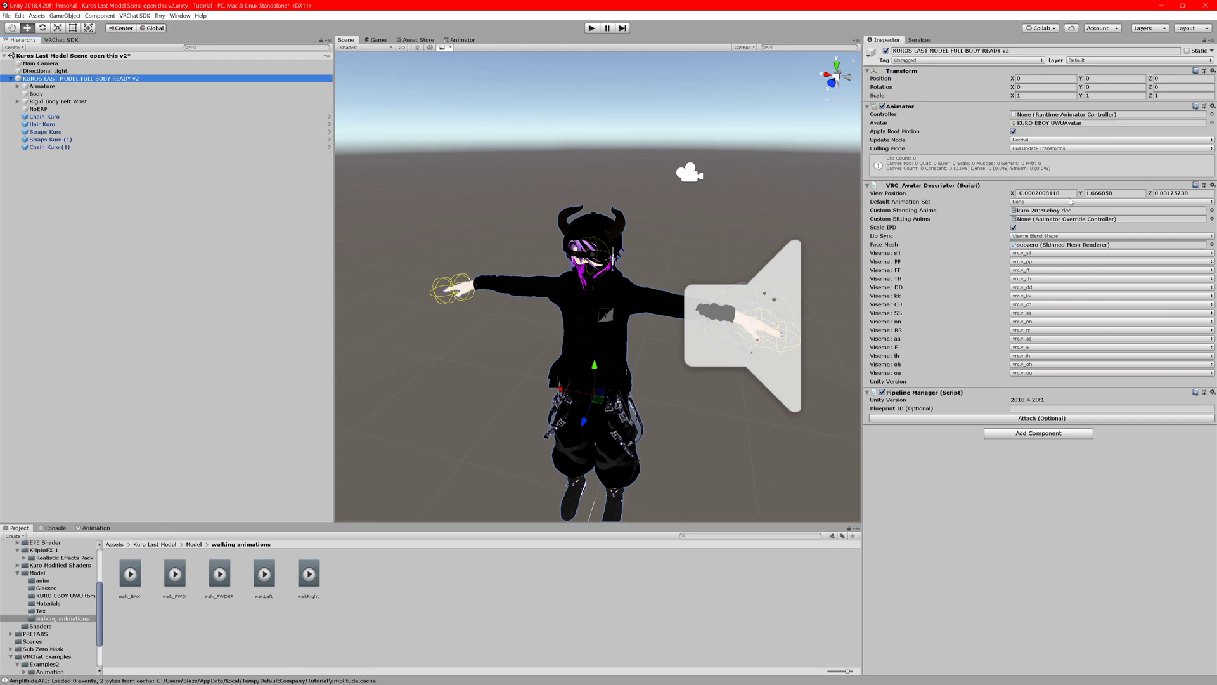
{"action": "left_click", "coordinate": [1041, 211]}
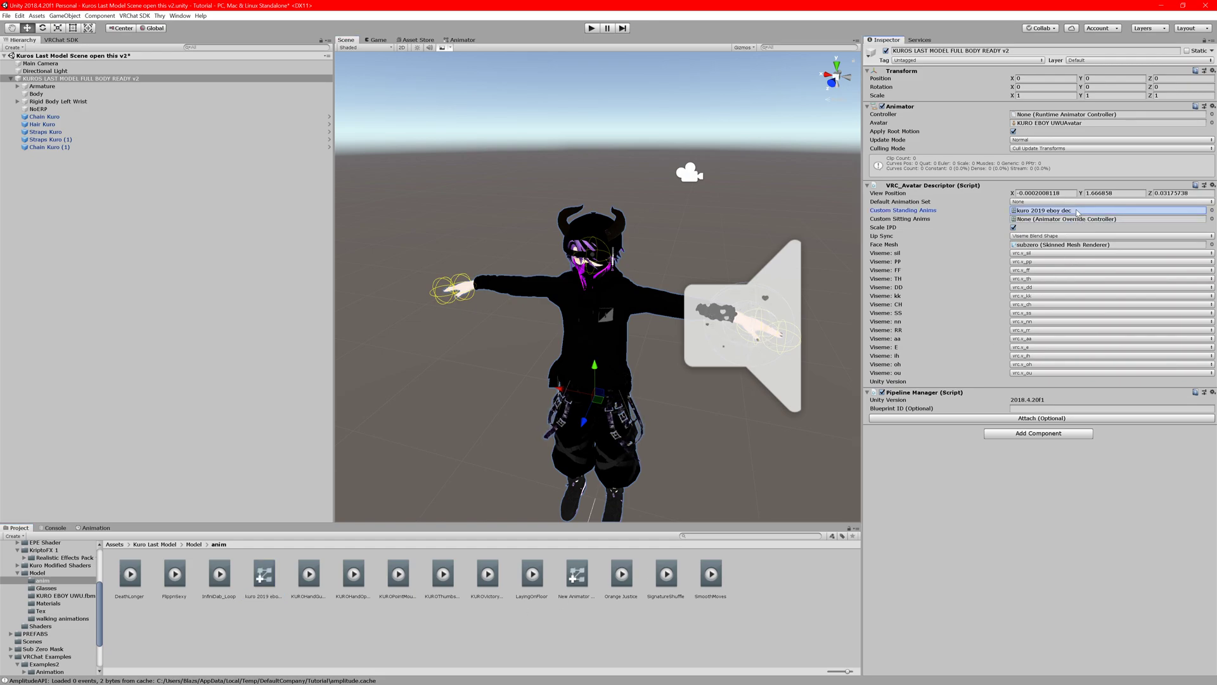
{"action": "left_click_drag", "start_coordinate": [1076, 211], "coordinate": [1076, 211]}
{"action": "left_click", "coordinate": [265, 573]}
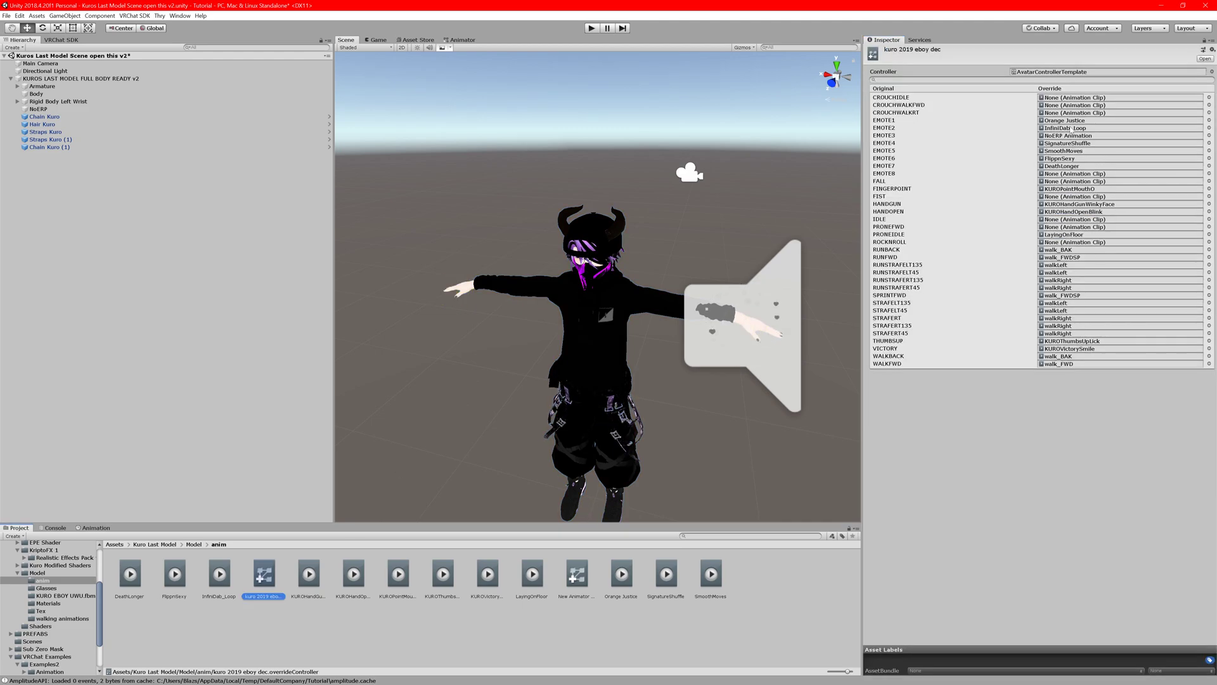
{"action": "left_click", "coordinate": [149, 79]}
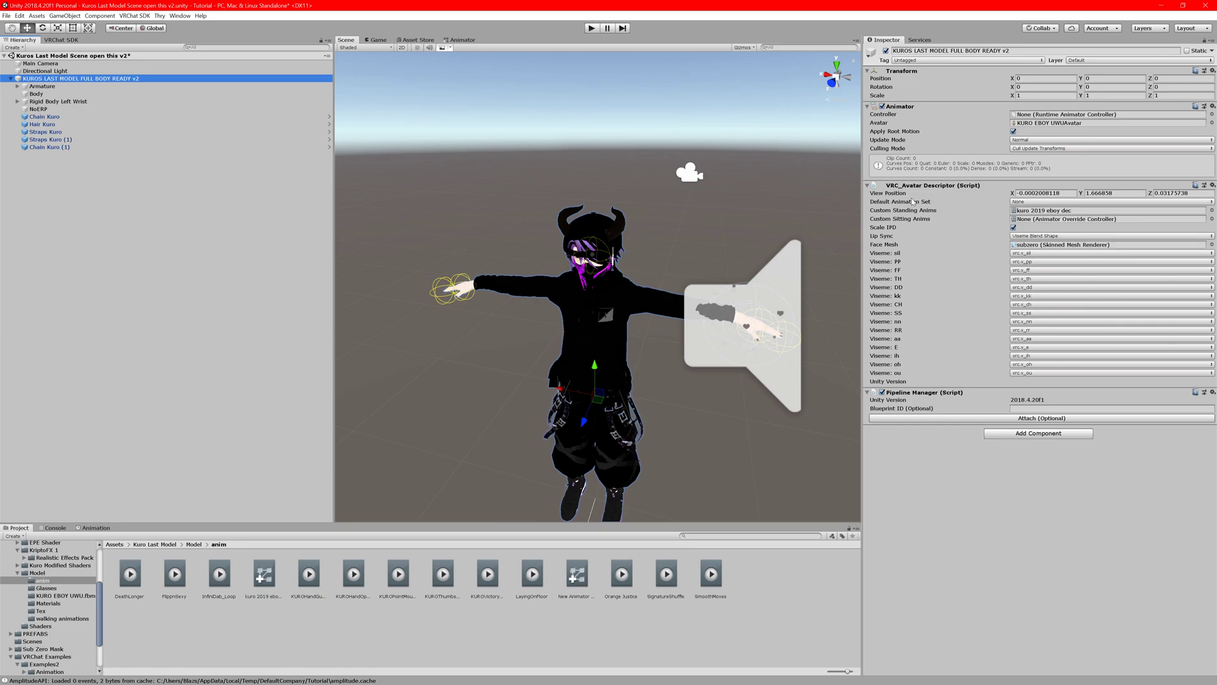
{"action": "left_click", "coordinate": [1047, 115]}
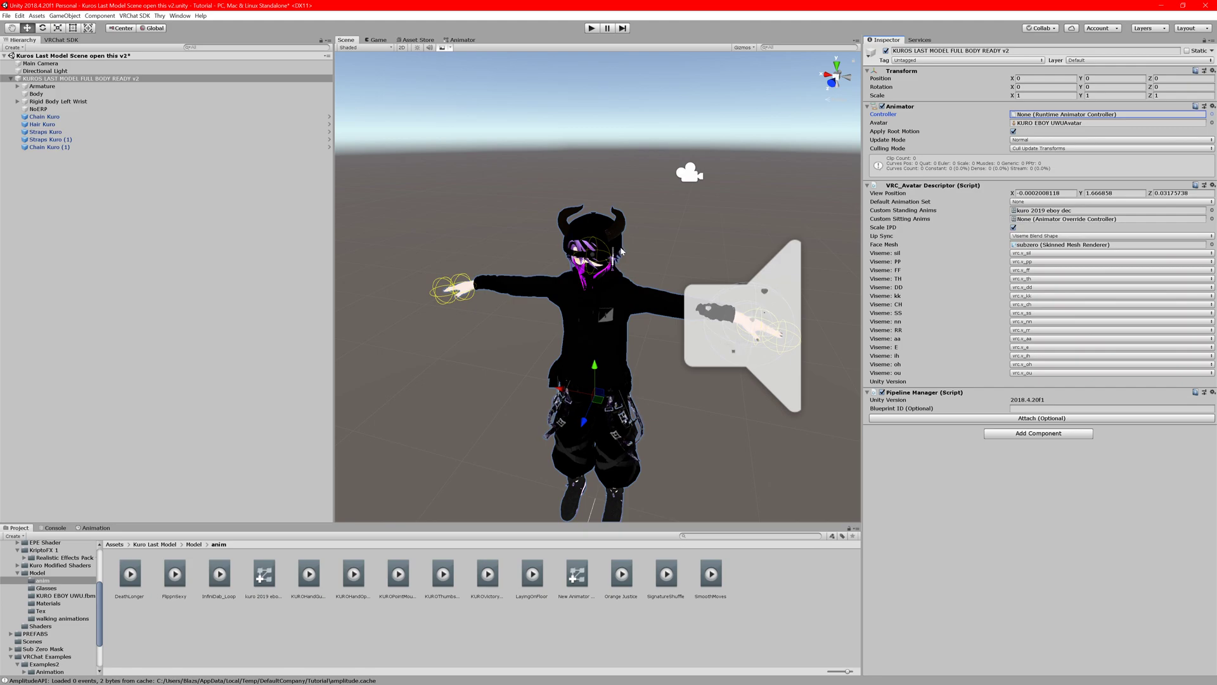
Examine the avatar's View Position coordinates in the VRC_Avatar Descriptor against the head in the Scene view.
{"action": "scroll", "coordinate": [621, 251], "scroll_direction": "up", "scroll_amount": 3}
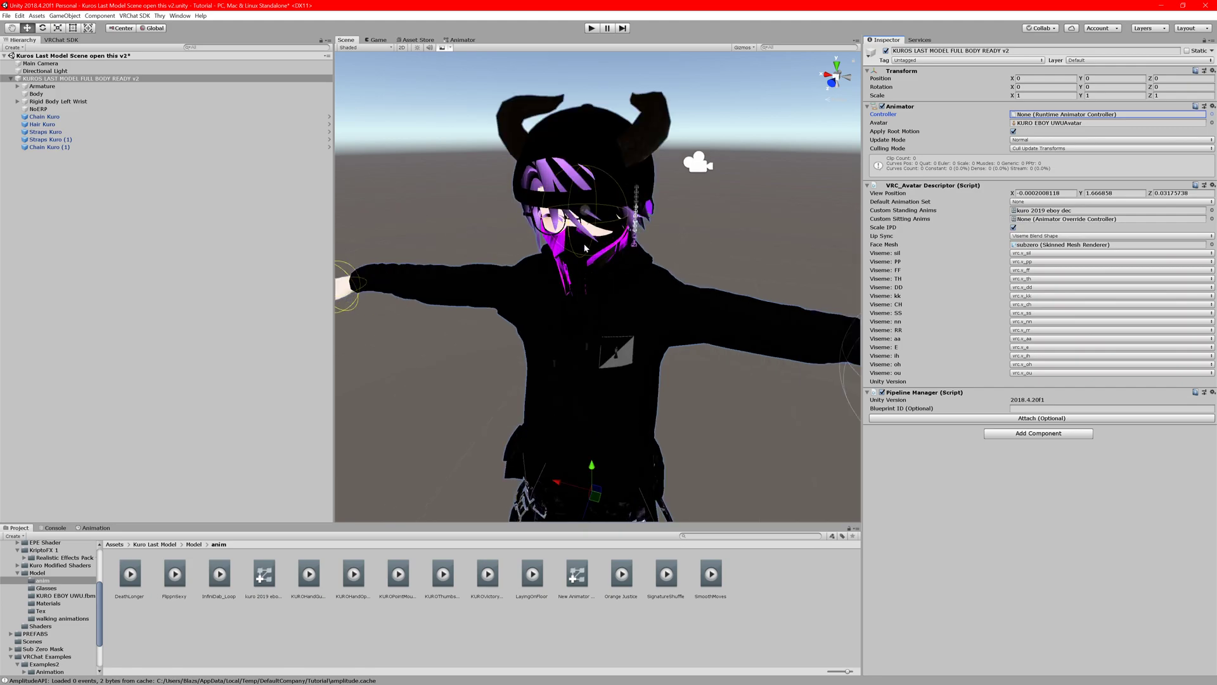
{"action": "left_click", "coordinate": [87, 79]}
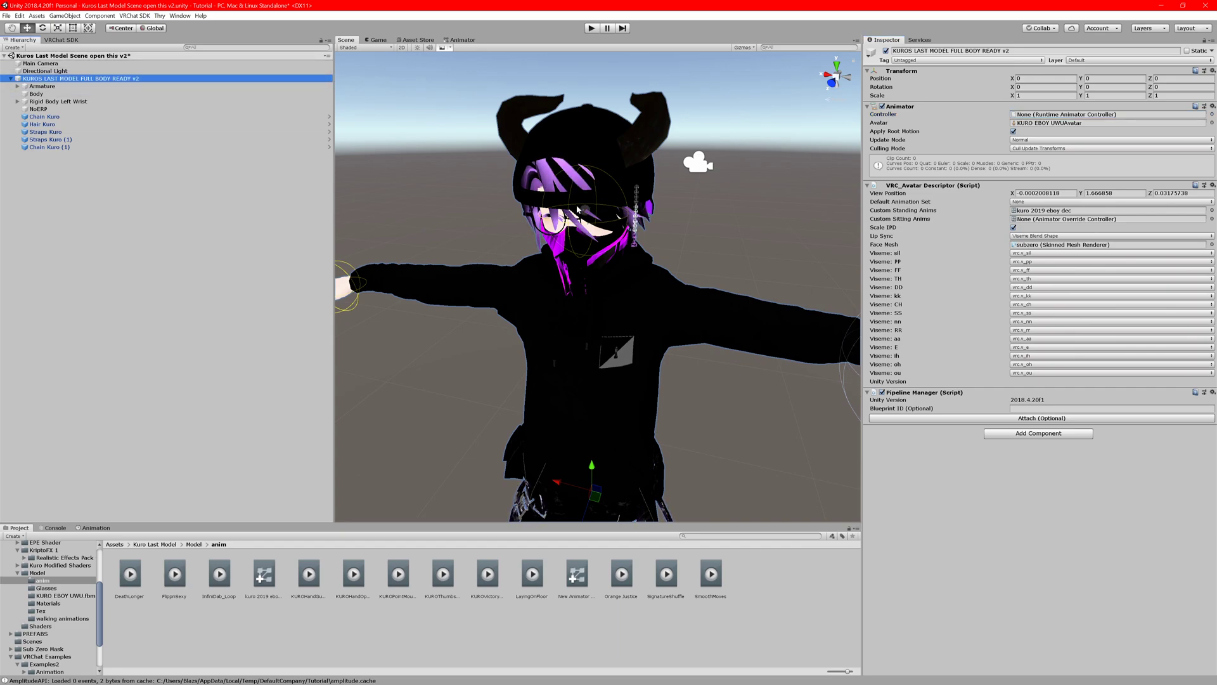
{"action": "mouse_move", "coordinate": [616, 294]}
{"action": "middle_mouse_down"}
{"action": "mouse_move", "coordinate": [616, 188]}
{"action": "mouse_move", "coordinate": [637, 290]}
{"action": "middle_mouse_up"}
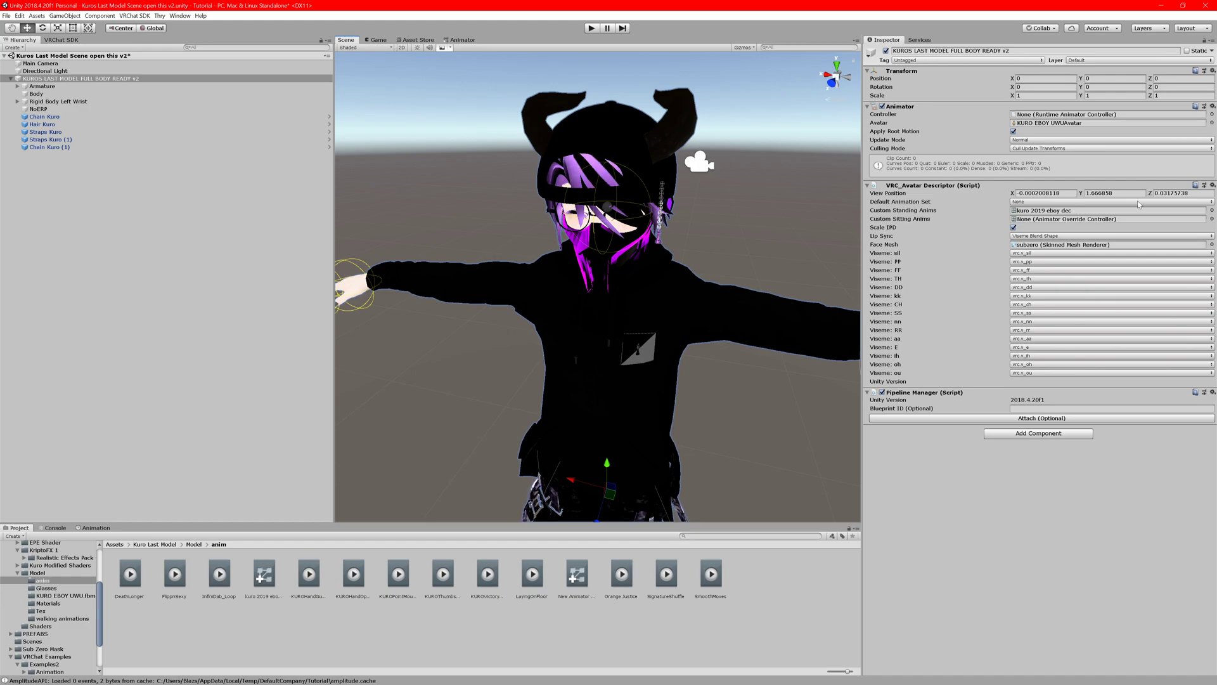
{"action": "left_click", "coordinate": [1114, 194]}
{"action": "left_click", "coordinate": [1046, 193]}
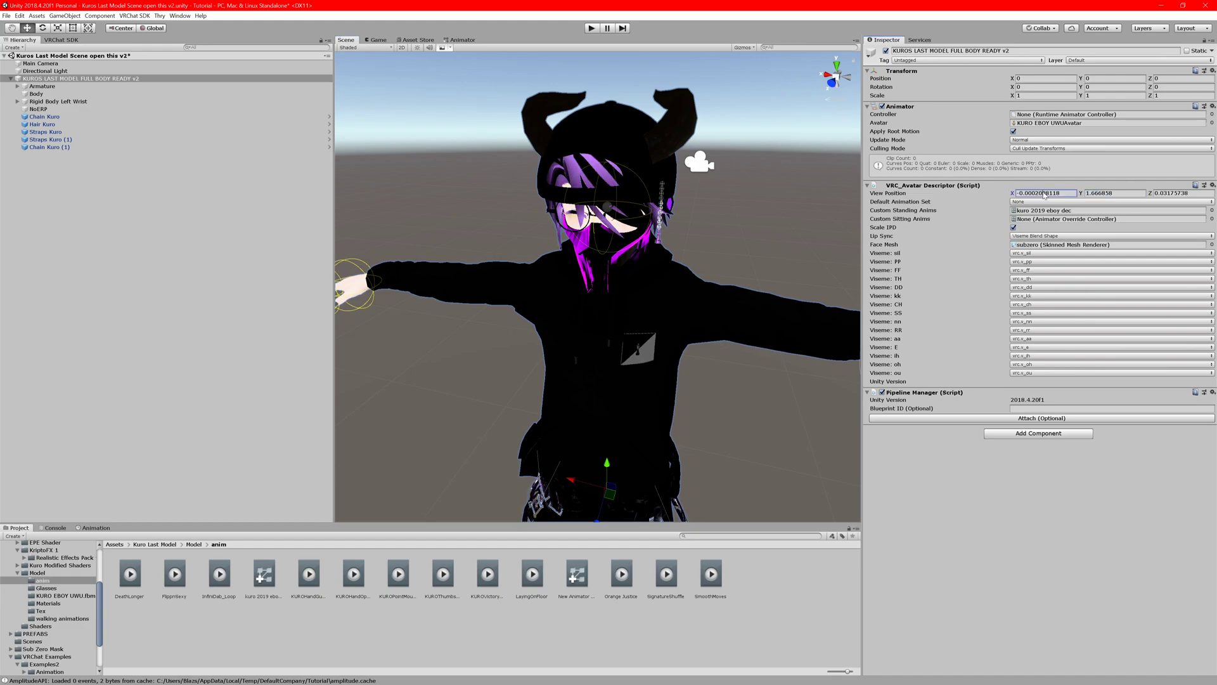
{"action": "left_click", "coordinate": [1181, 194]}
{"action": "left_click", "coordinate": [1115, 193]}
{"action": "left_click", "coordinate": [1046, 193]}
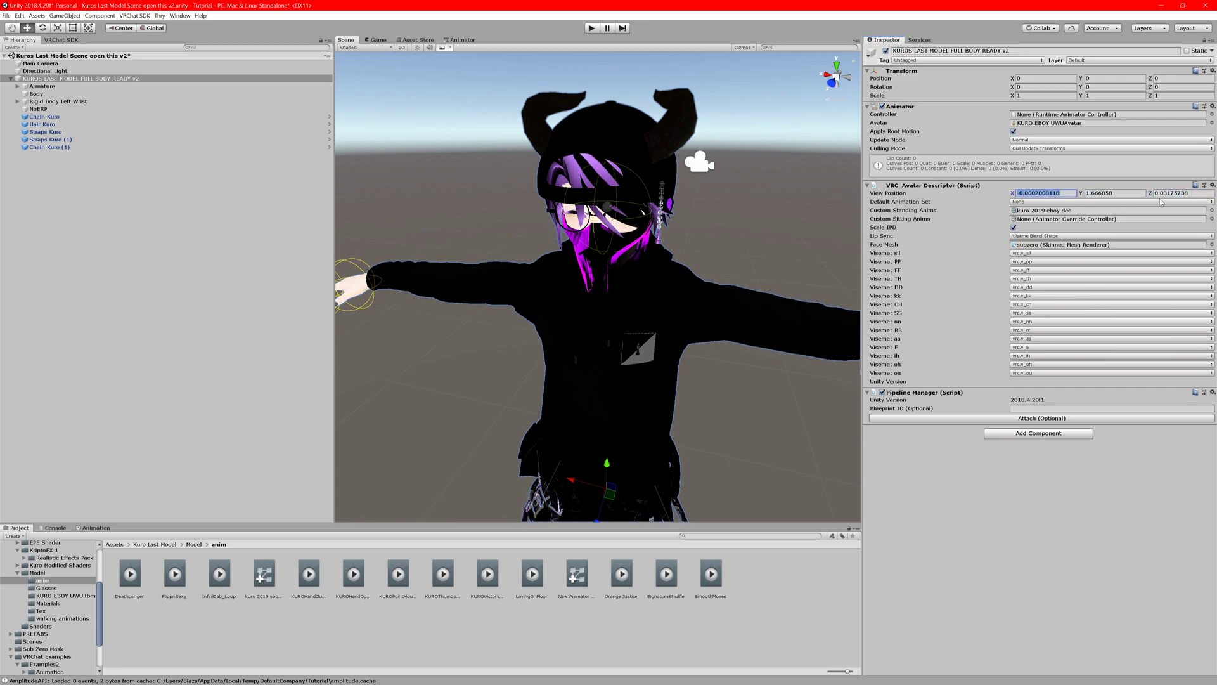
{"action": "right_click_drag", "start_coordinate": [727, 129], "coordinate": [783, 154]}
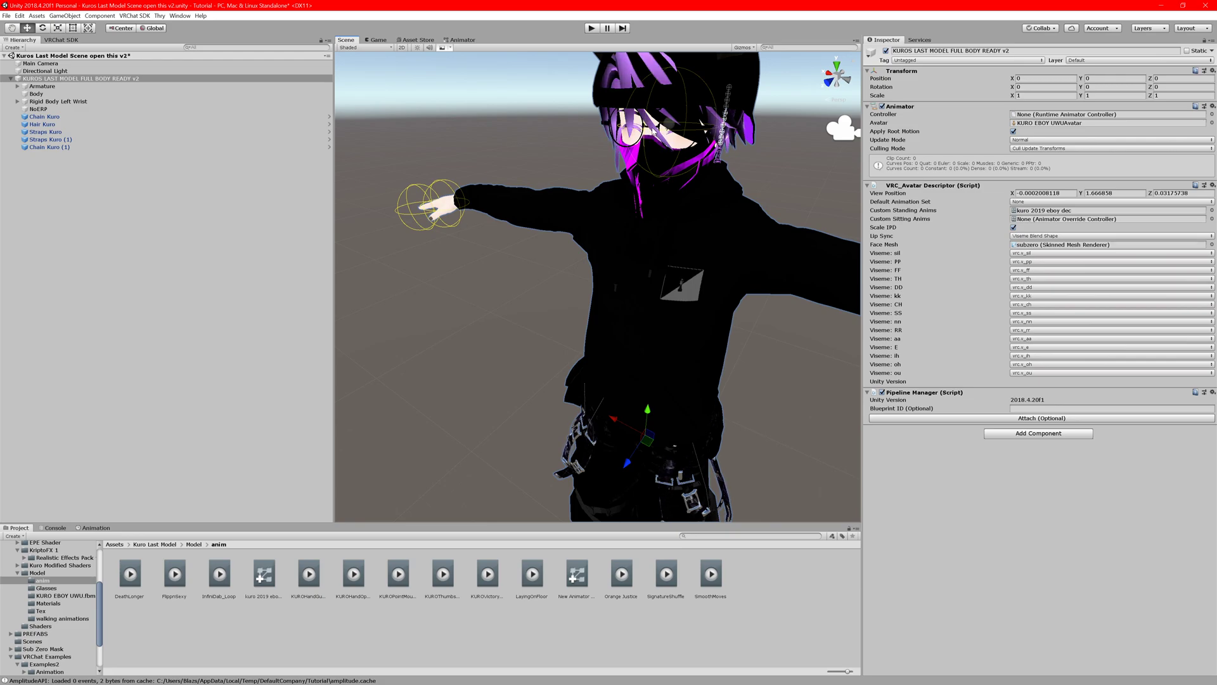
Set the Z value of the avatar's View Position to 0.09.
{"action": "left_click", "coordinate": [1110, 193]}
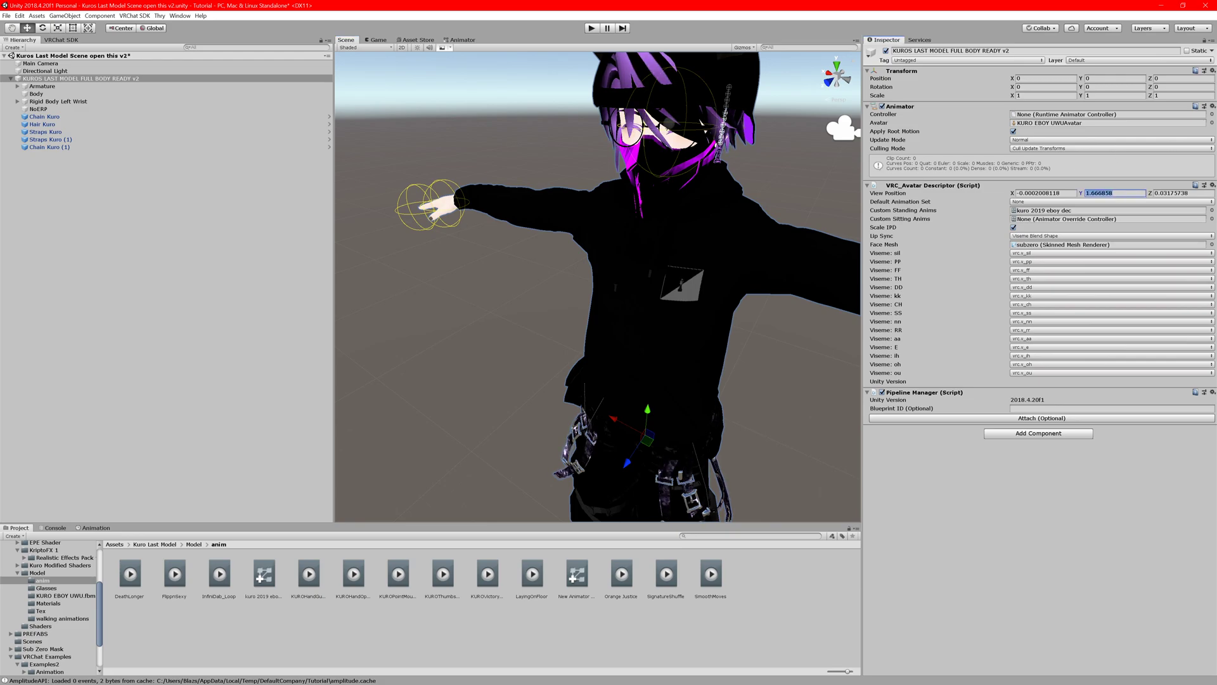
{"action": "left_click", "coordinate": [1168, 193]}
{"action": "key", "text": "BackSpace"}
{"action": "type", "text": "1"}
{"action": "key", "text": "BackSpace"}
{"action": "type", "text": "0.2"}
{"action": "key", "text": "BackSpace"}
{"action": "type", "text": "09"}
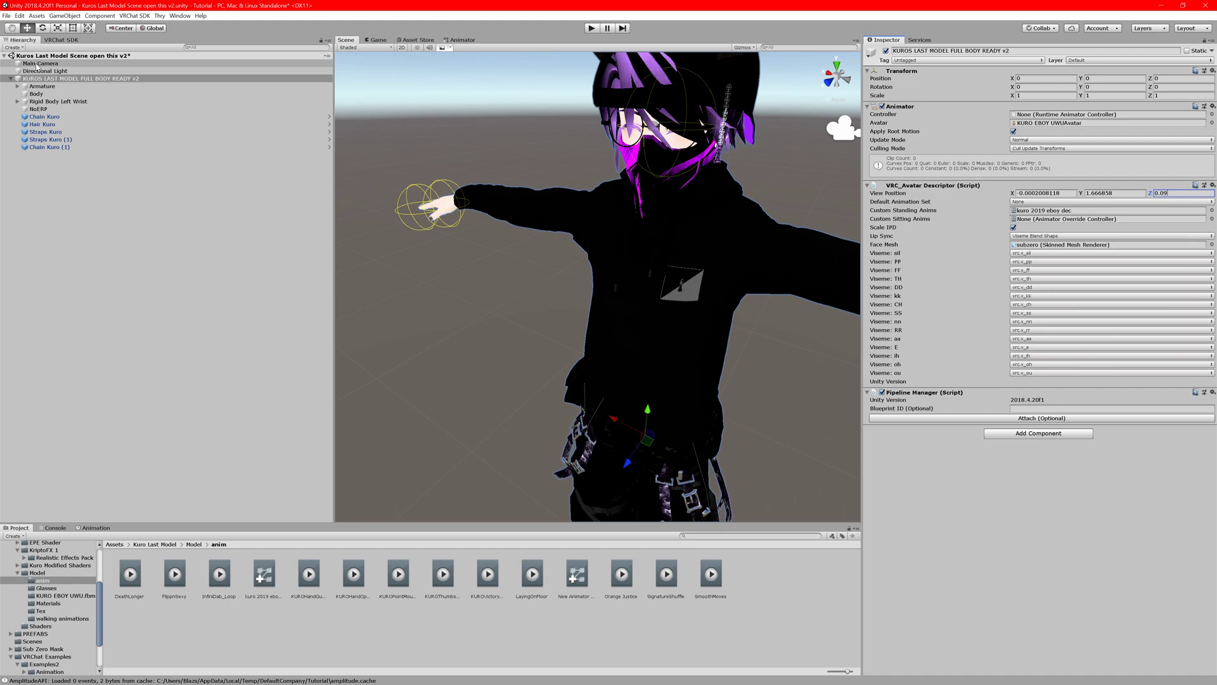
Auto-fix the avatar's Streaming Mip Maps issue in the VRChat SDK builder and start Build & Publish for Windows.
{"action": "left_click", "coordinate": [71, 40]}
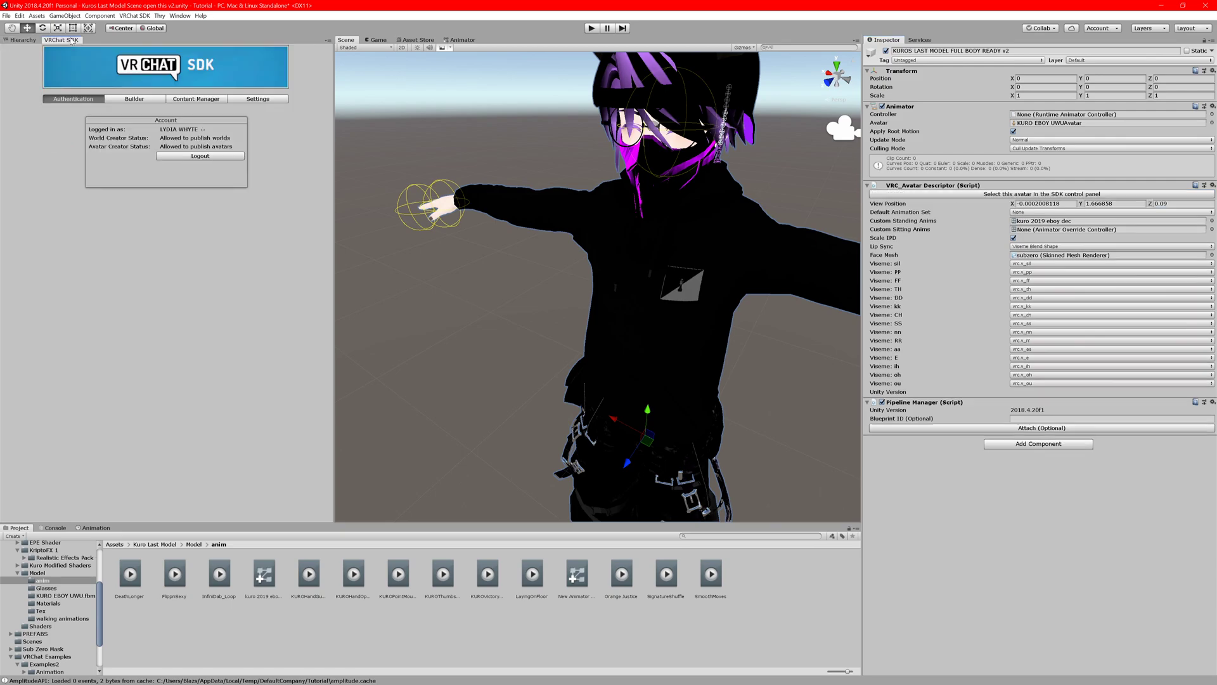
{"action": "left_click", "coordinate": [134, 99]}
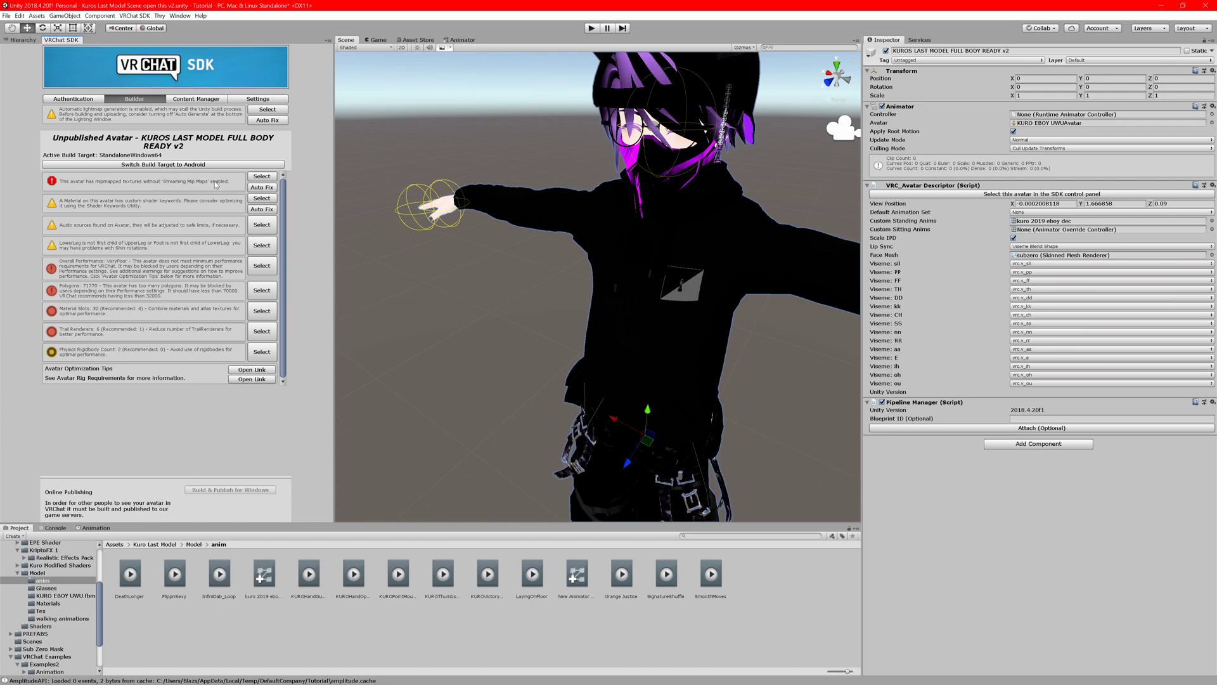
{"action": "left_click", "coordinate": [257, 190]}
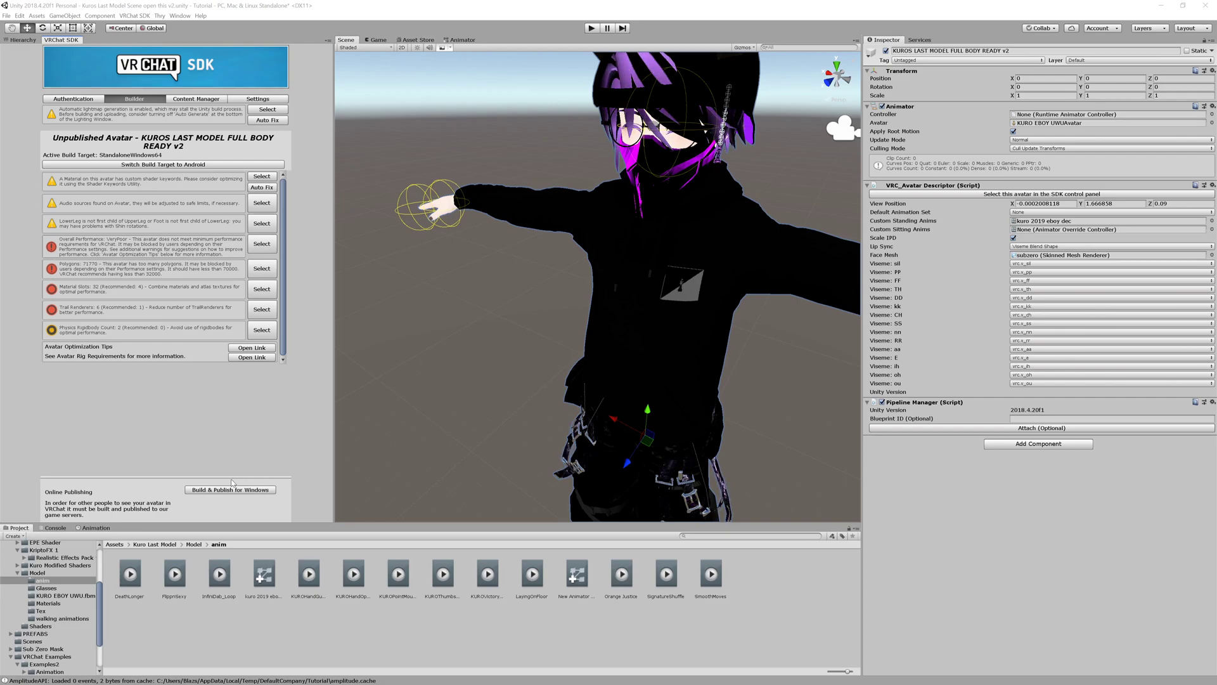
{"action": "left_click", "coordinate": [202, 492]}
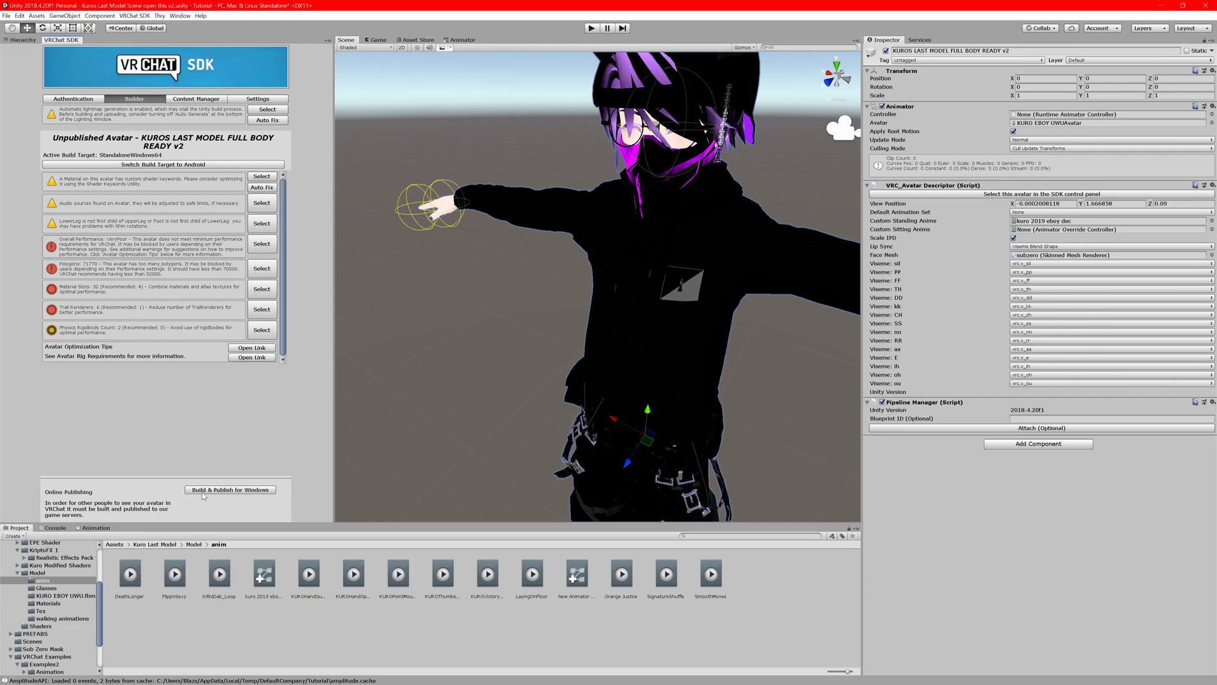
{"action": "left_click", "coordinate": [243, 490]}
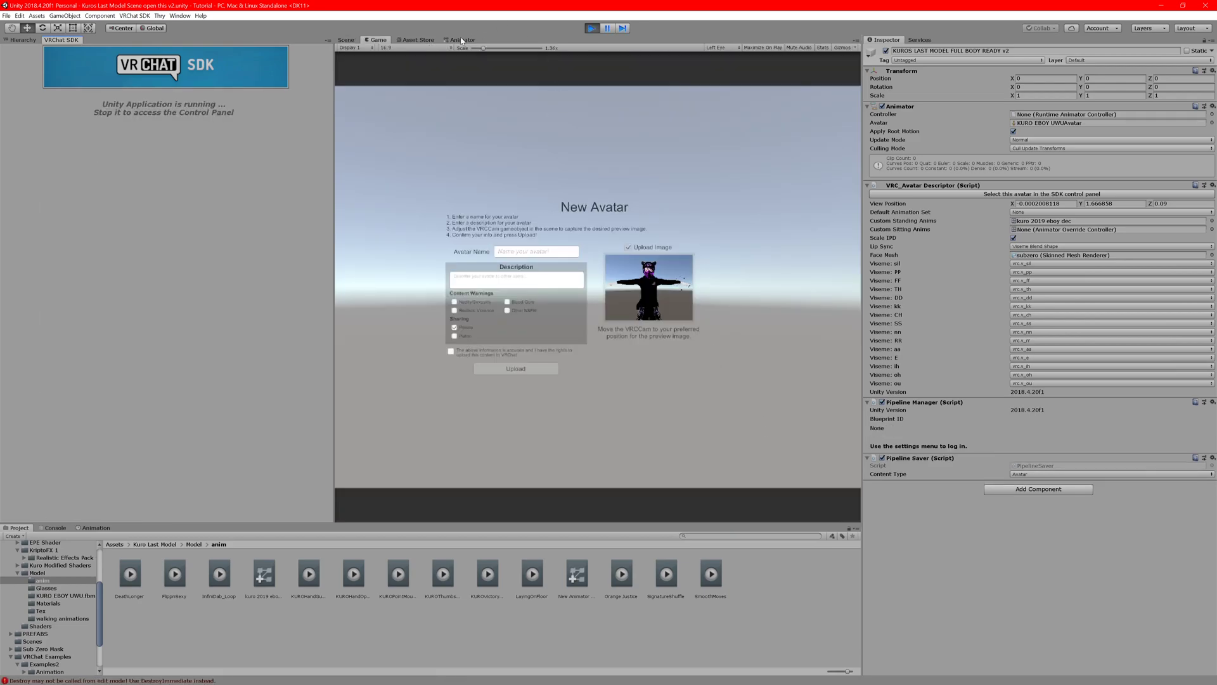
Scale the Game view to about 2.1x and set its resolution to Standalone (1024x768).
{"action": "mouse_move", "coordinate": [525, 47]}
{"action": "left_mouse_down"}
{"action": "mouse_move", "coordinate": [482, 48]}
{"action": "mouse_move", "coordinate": [502, 45]}
{"action": "left_mouse_up"}
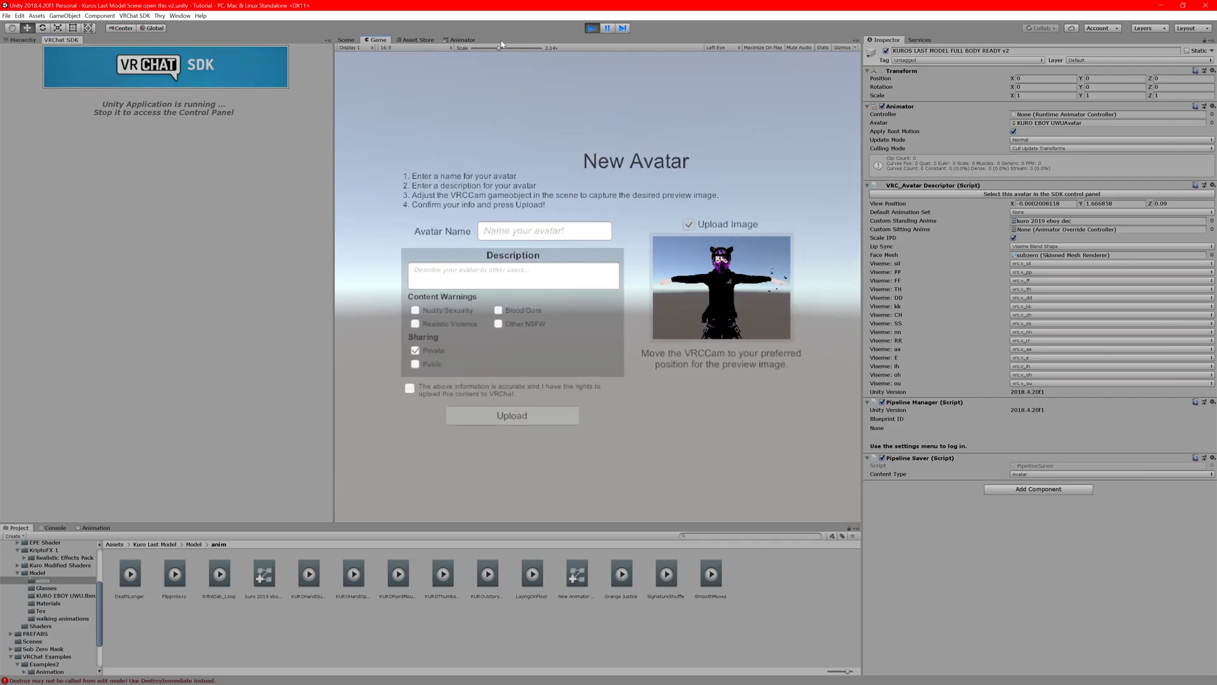
{"action": "left_click", "coordinate": [433, 48]}
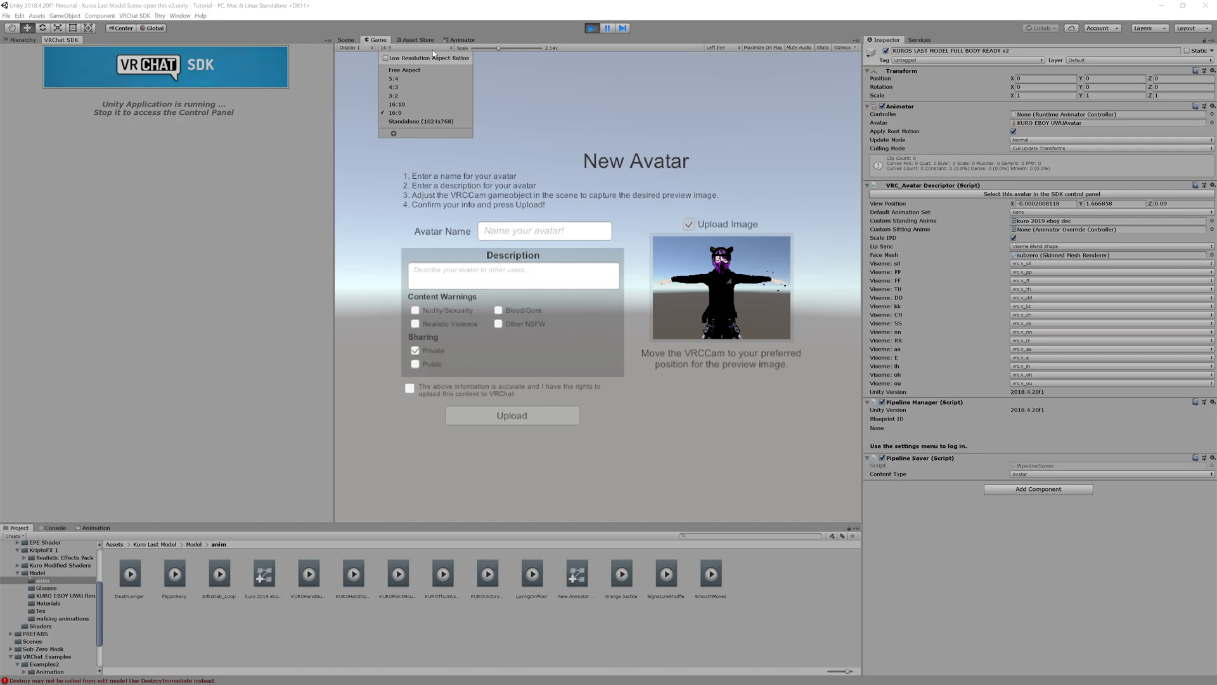
{"action": "left_click", "coordinate": [425, 122]}
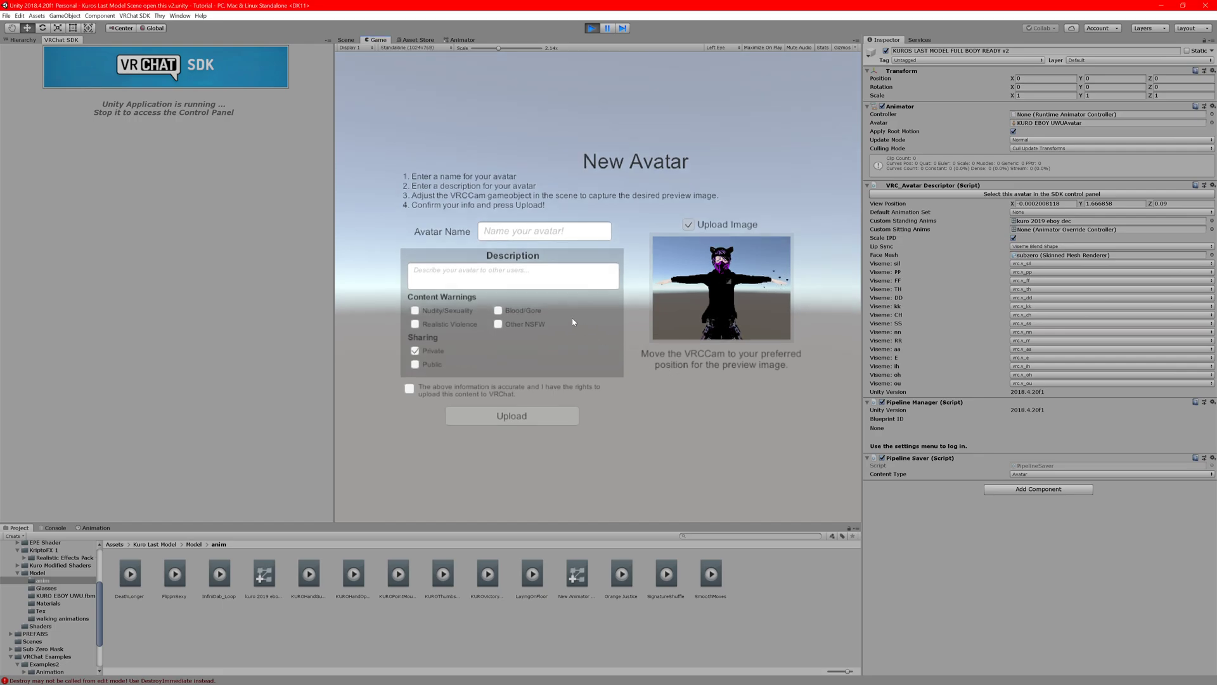
Name the new avatar Tut, set its sharing to Public, and accept the content rights statement.
{"action": "left_click", "coordinate": [545, 230]}
{"action": "type", "text": "Tut"}
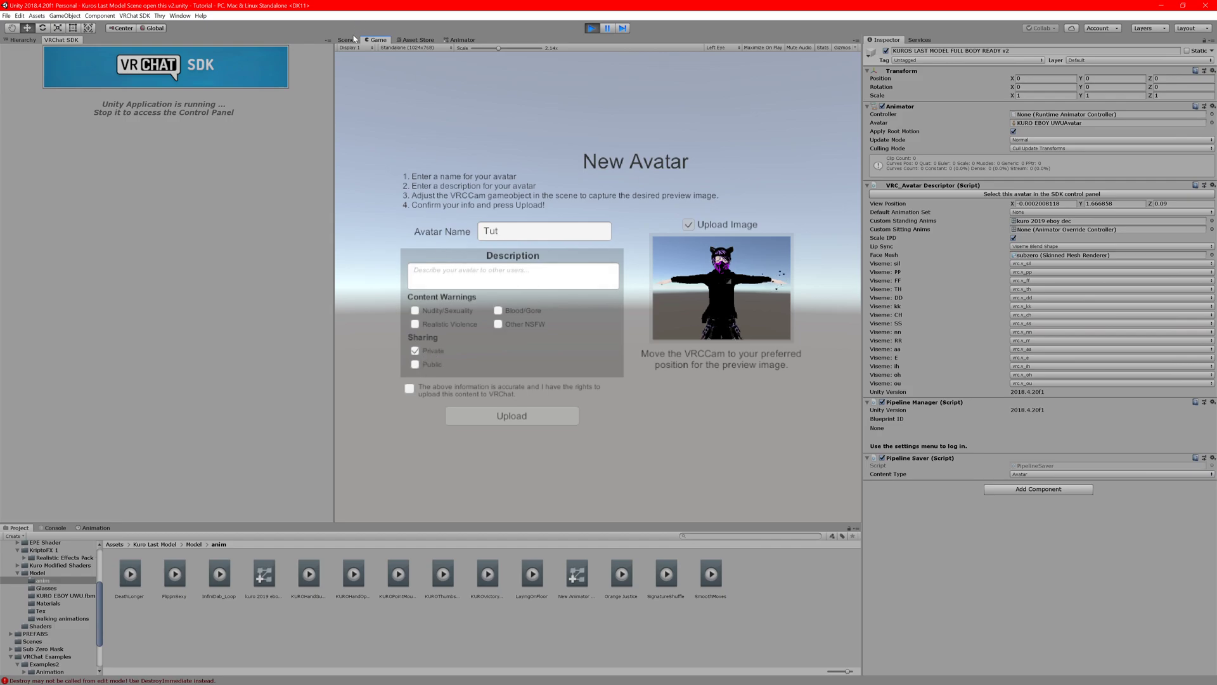
{"action": "left_click", "coordinate": [415, 364]}
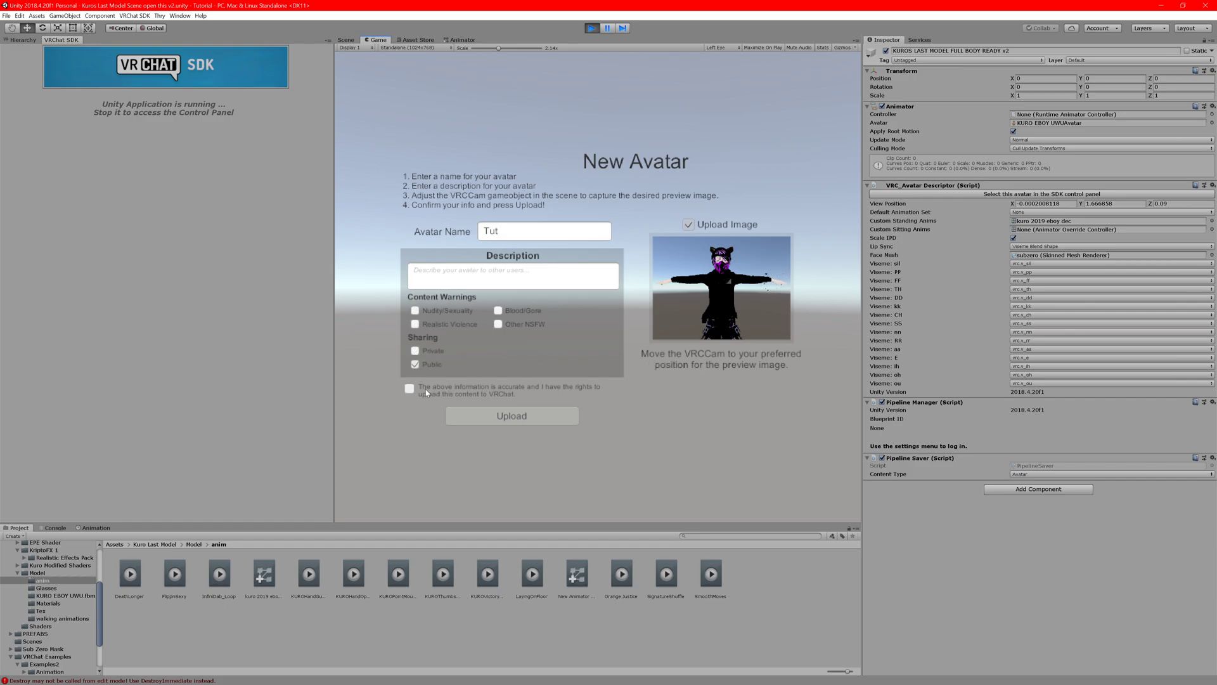
{"action": "left_click", "coordinate": [410, 389]}
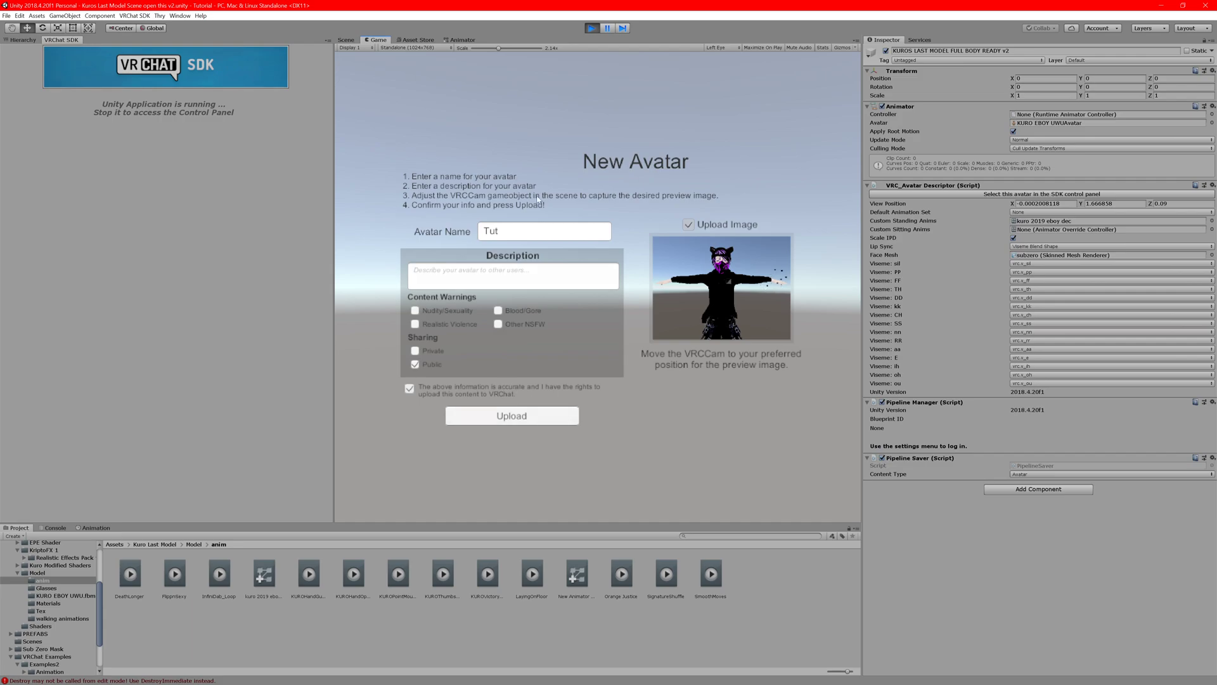
Move the VRCCam in front of the avatar's face, roll it about 14 degrees around Z, and return to the upload form.
{"action": "left_click", "coordinate": [345, 39]}
{"action": "scroll", "coordinate": [527, 375], "scroll_direction": "down", "scroll_amount": 5}
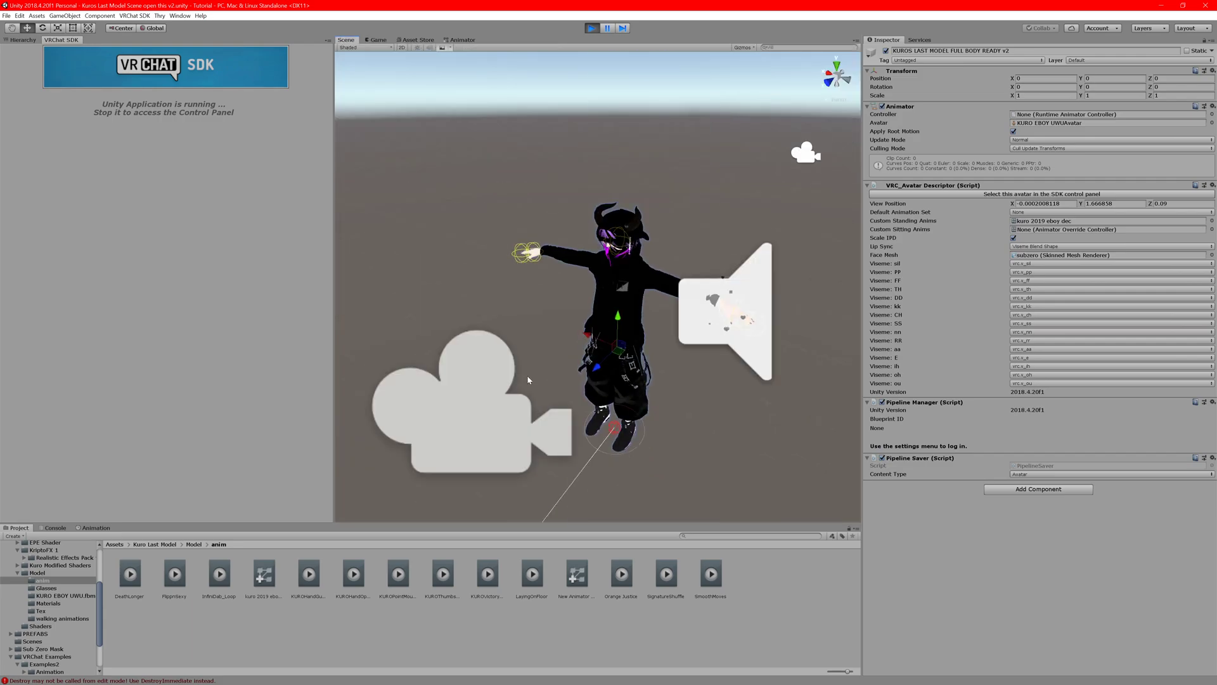
{"action": "left_click", "coordinate": [484, 401]}
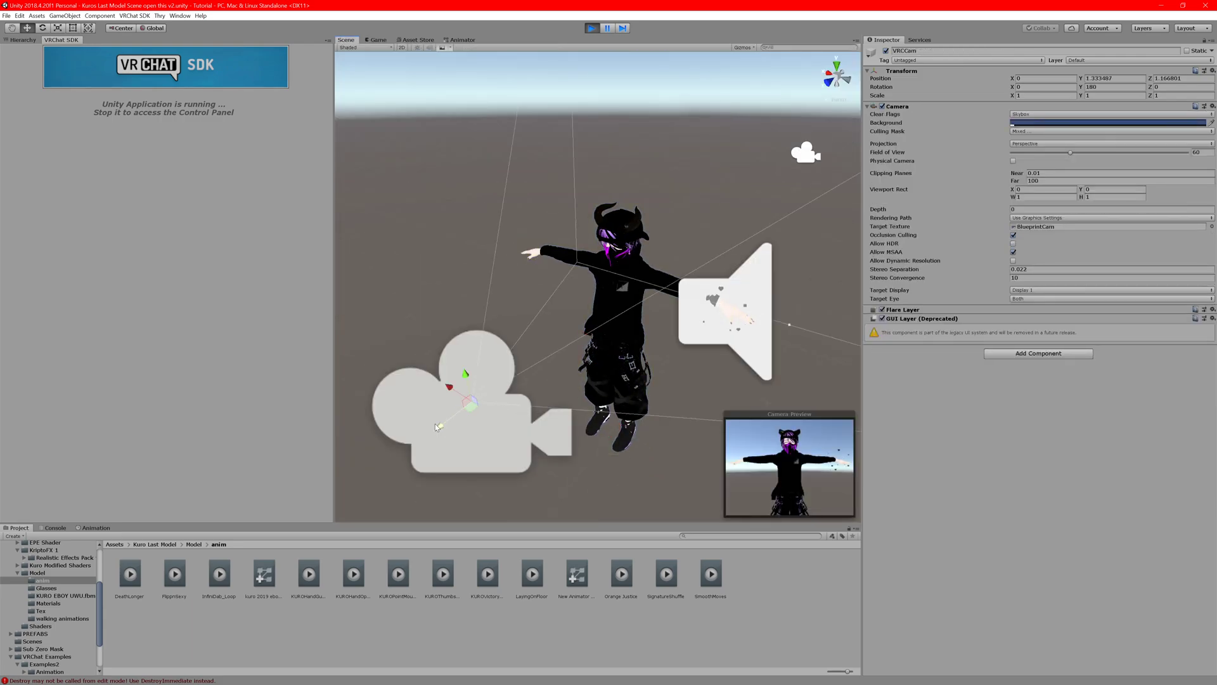
{"action": "left_click_drag", "start_coordinate": [469, 409], "coordinate": [570, 241]}
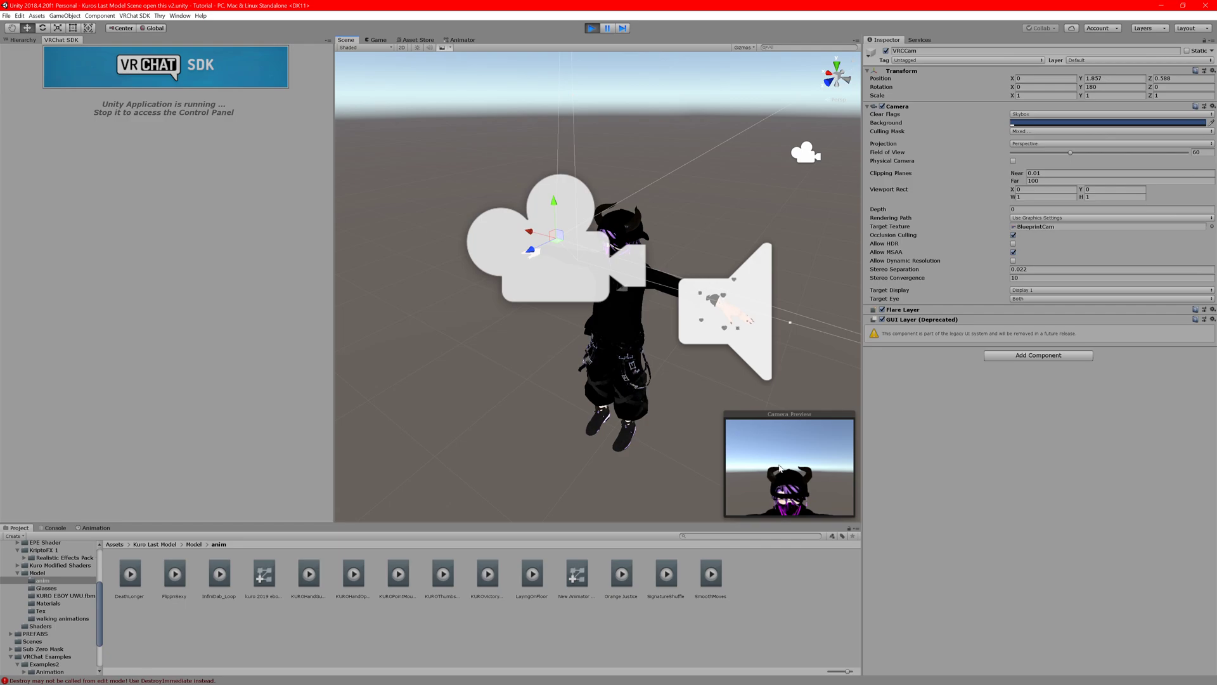
{"action": "left_click_drag", "start_coordinate": [553, 202], "coordinate": [550, 227]}
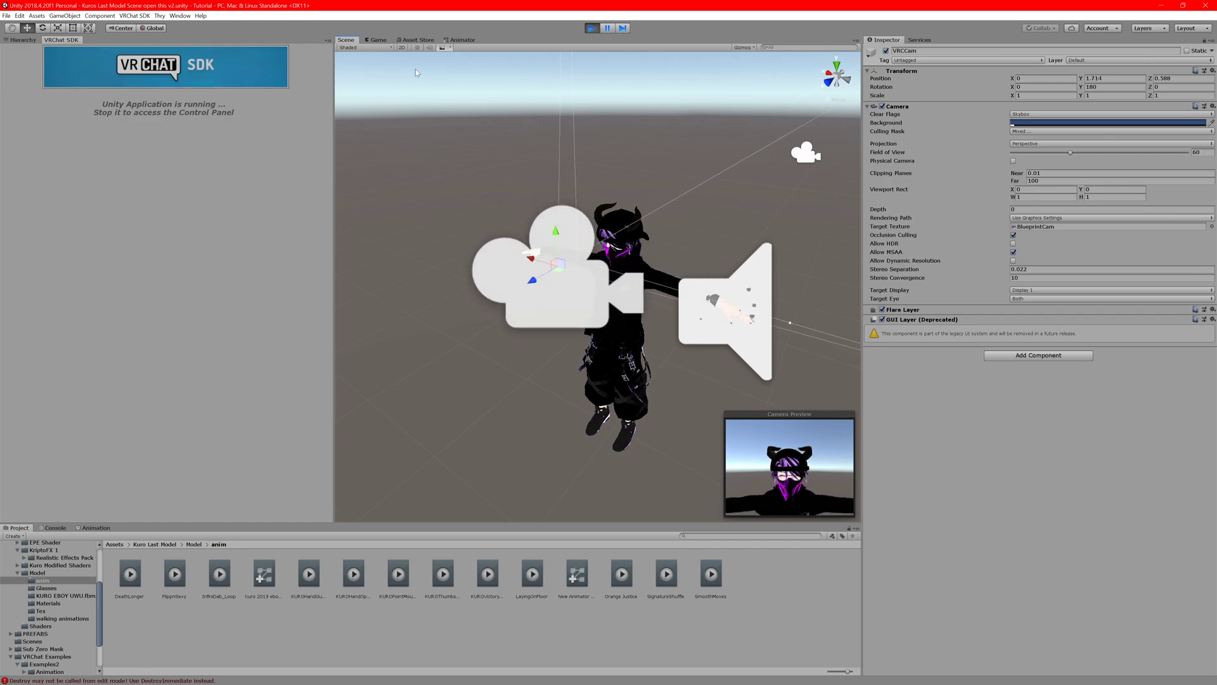
{"action": "left_click_drag", "start_coordinate": [557, 231], "coordinate": [498, 192]}
{"action": "key", "text": "e"}
{"action": "left_click", "coordinate": [377, 40]}
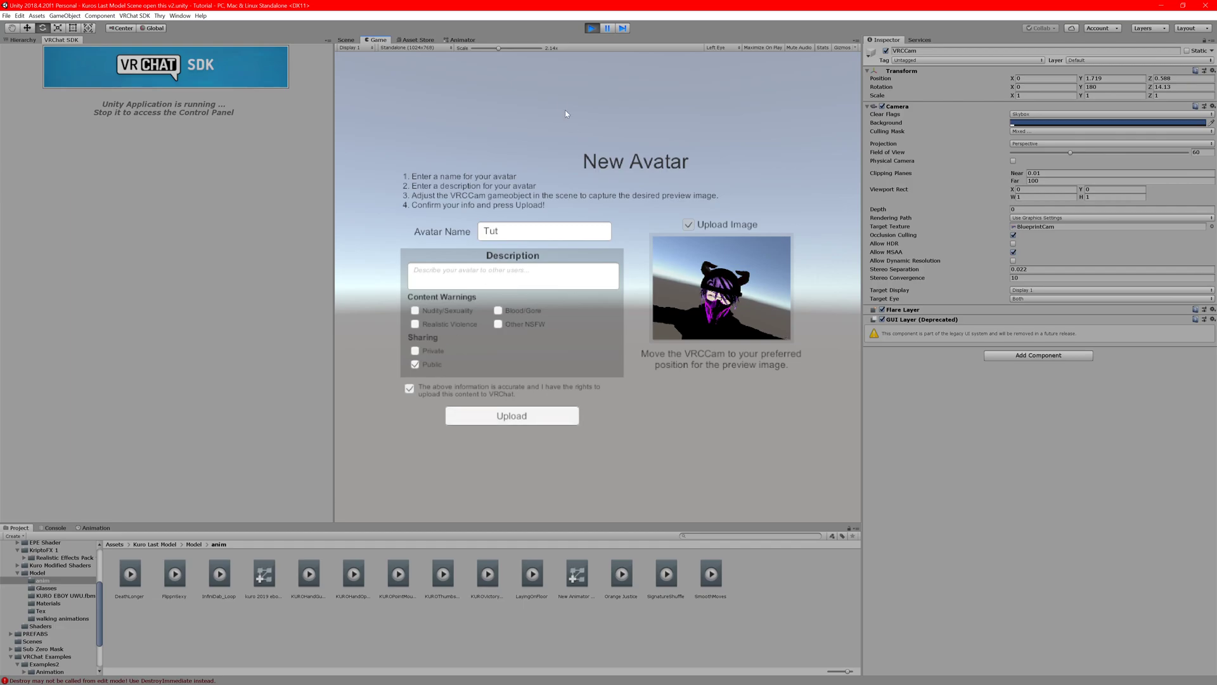
Exit Play mode, bring back the scene hierarchy, and go to the Kuro Last Model project folder.
{"action": "left_click", "coordinate": [592, 29]}
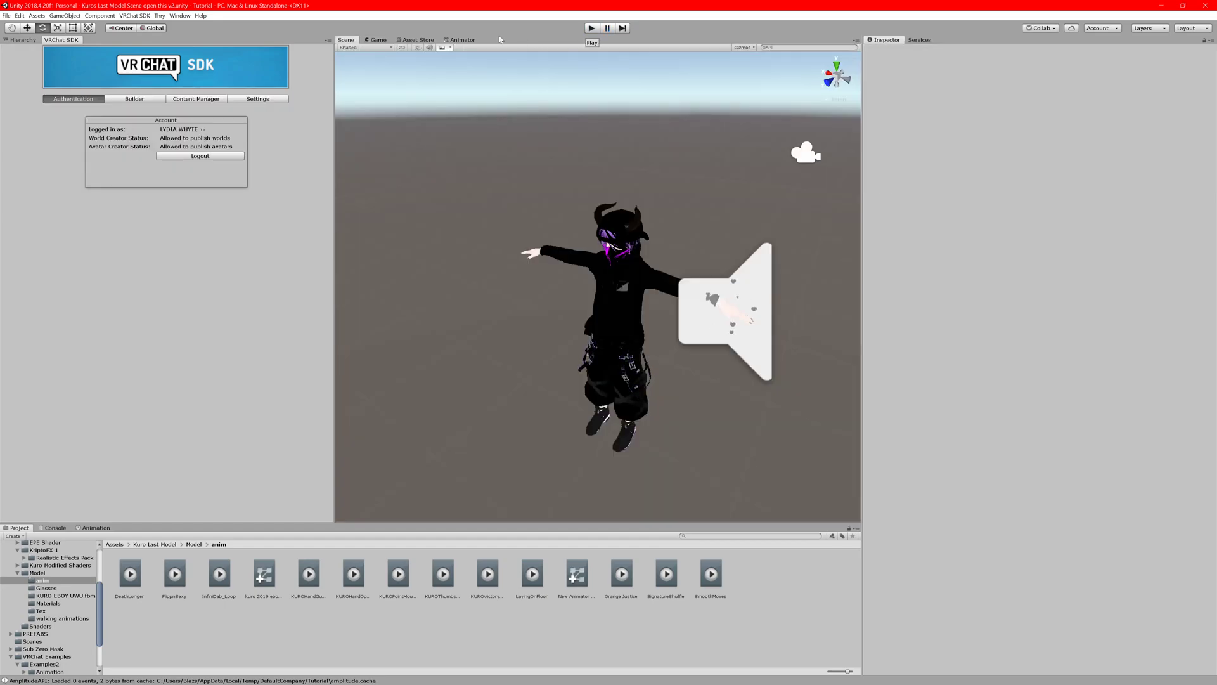
{"action": "left_click", "coordinate": [17, 39]}
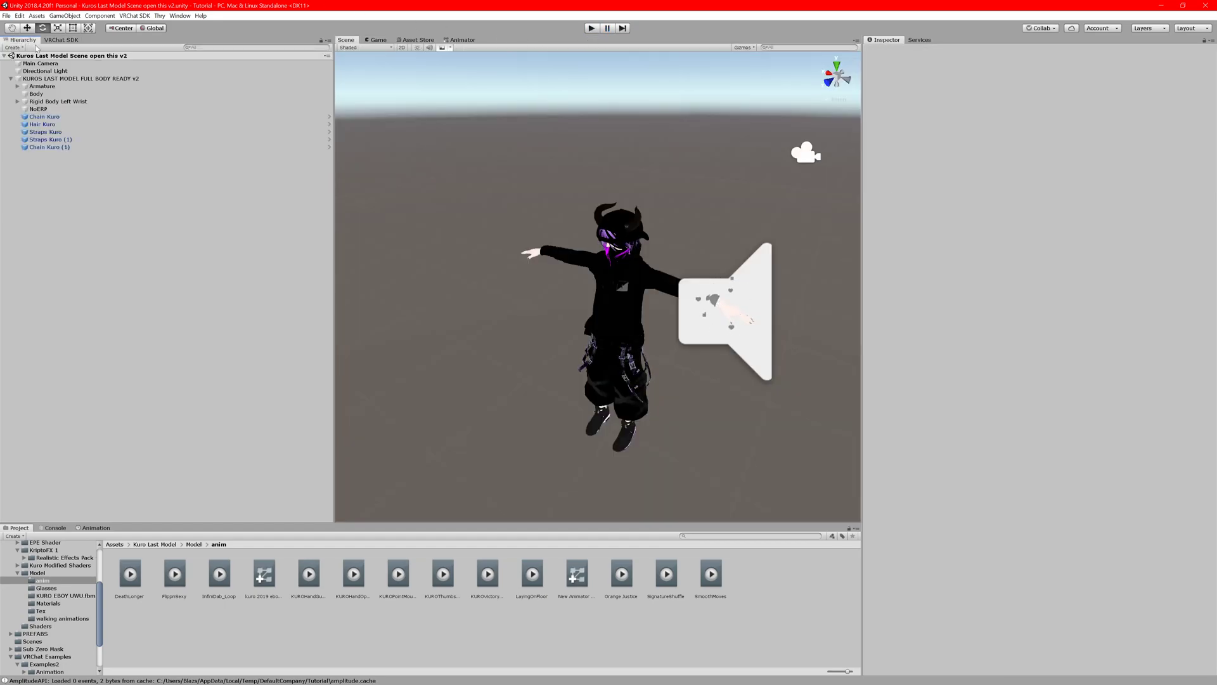
{"action": "left_click", "coordinate": [162, 546]}
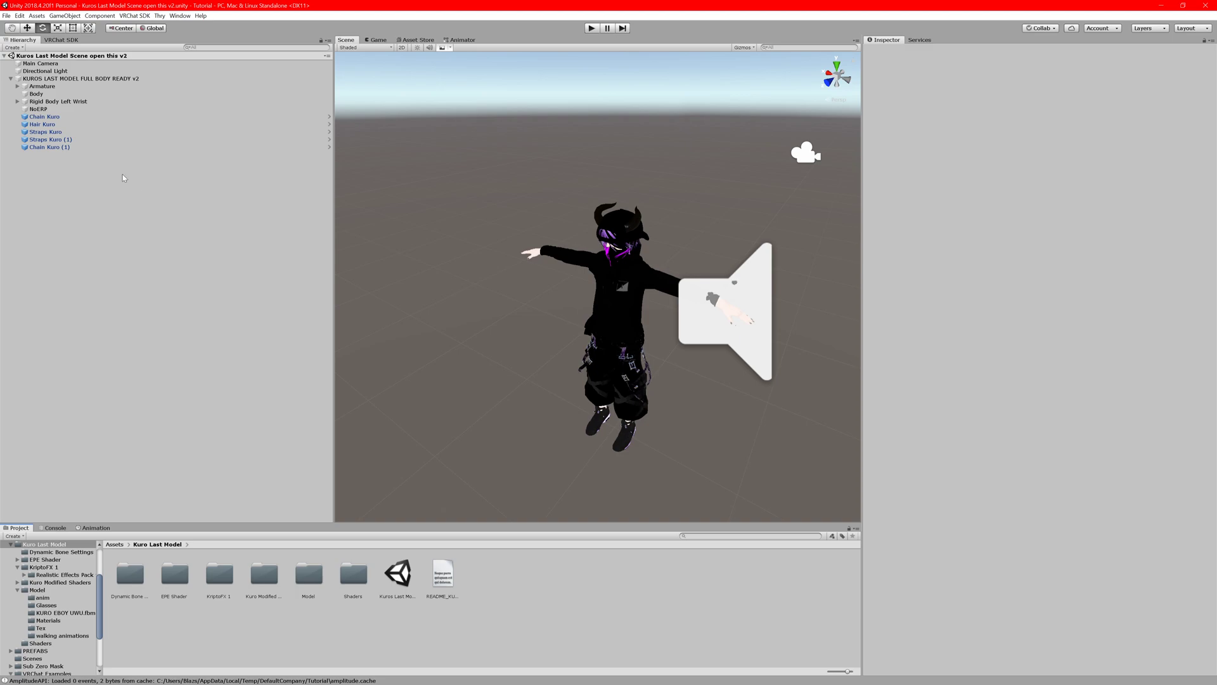
Select the avatar's Body mesh, expand its sweateredit material, and locate the material's main texture in the project files.
{"action": "left_click", "coordinate": [51, 71]}
{"action": "left_click", "coordinate": [57, 78]}
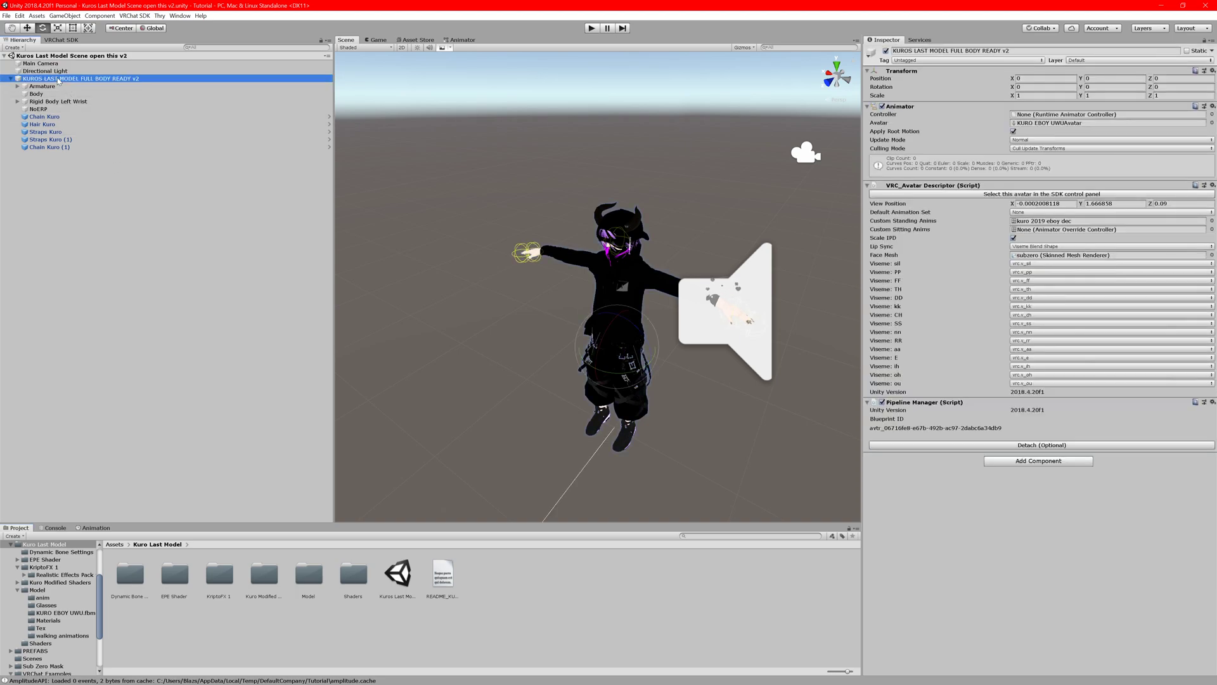
{"action": "key", "text": "Down"}
{"action": "key", "text": "Down"}
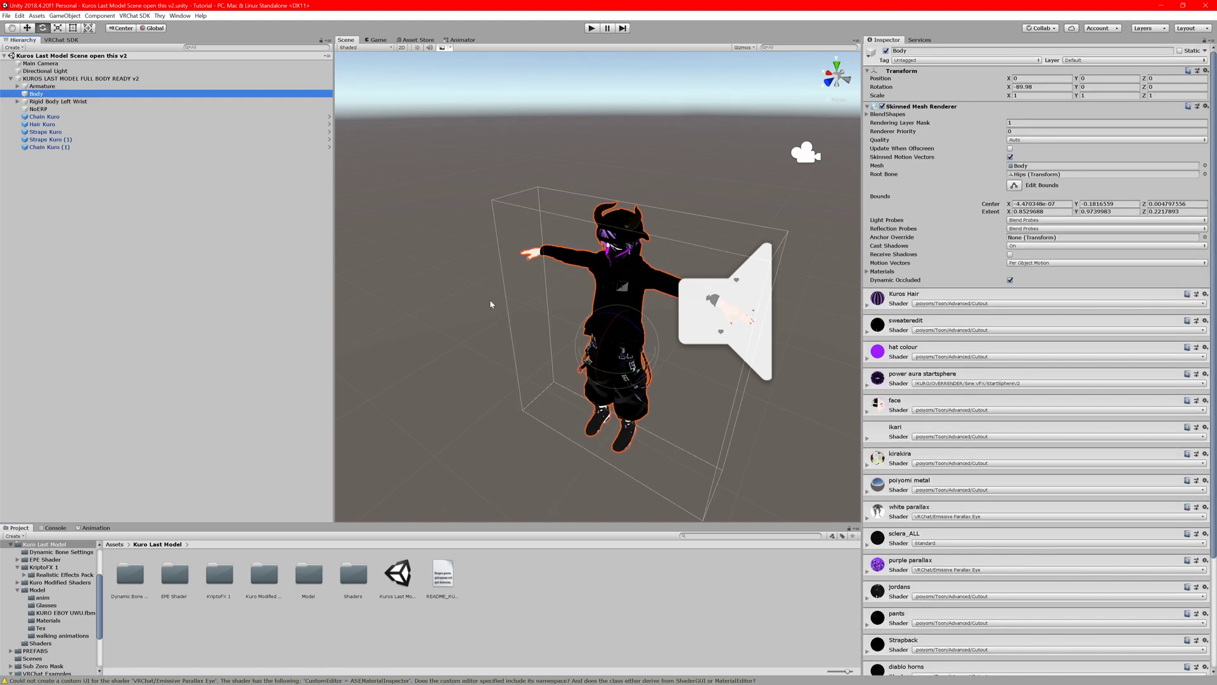
{"action": "left_click", "coordinate": [866, 338]}
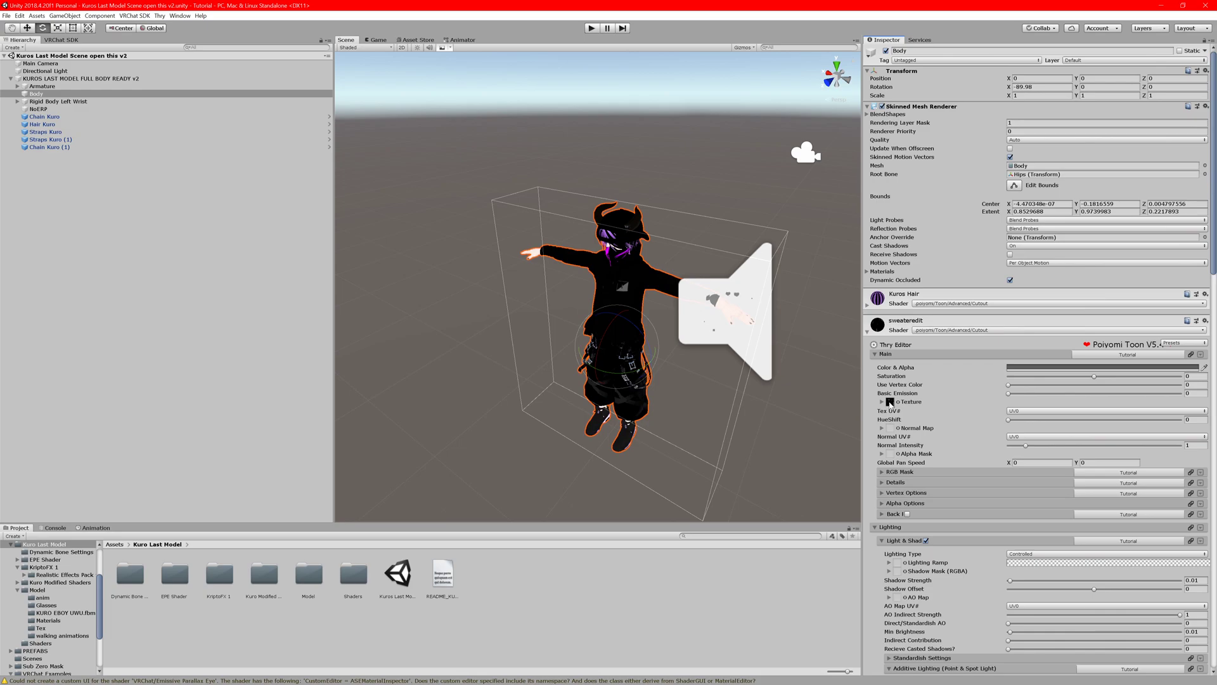
{"action": "left_click", "coordinate": [891, 402]}
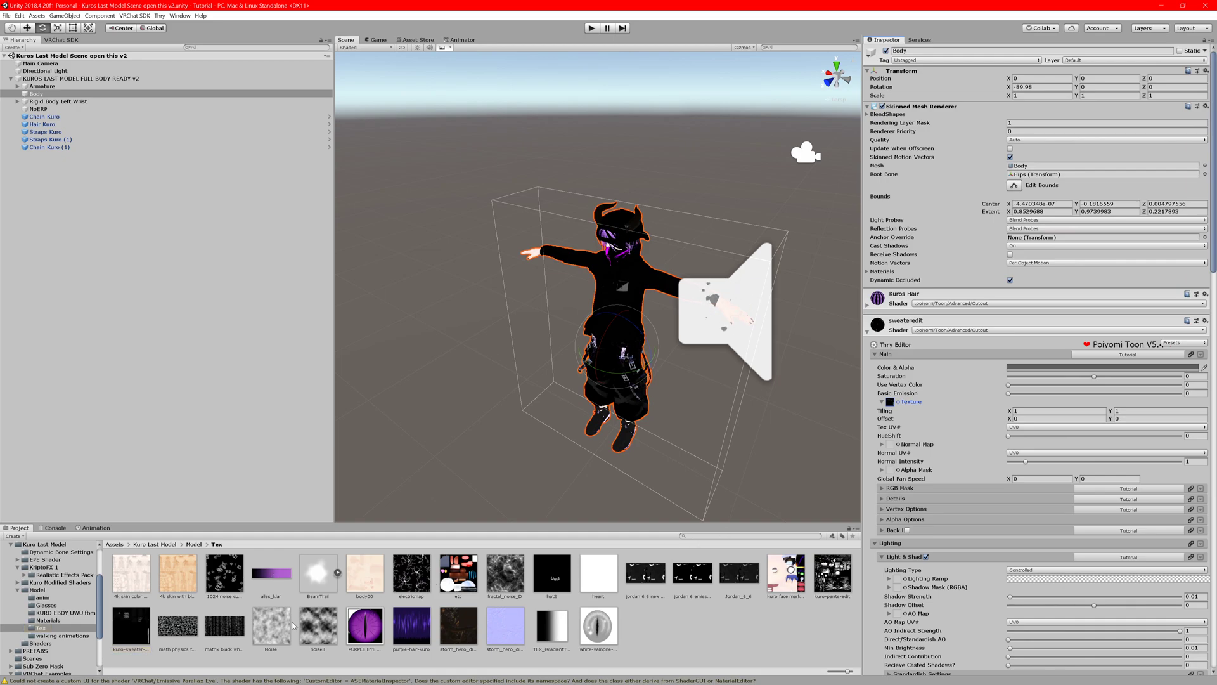
Preview the kuro sweater, kuro face marked and 4k skin with black nails textures and compare them with the avatar.
{"action": "left_click", "coordinate": [132, 625]}
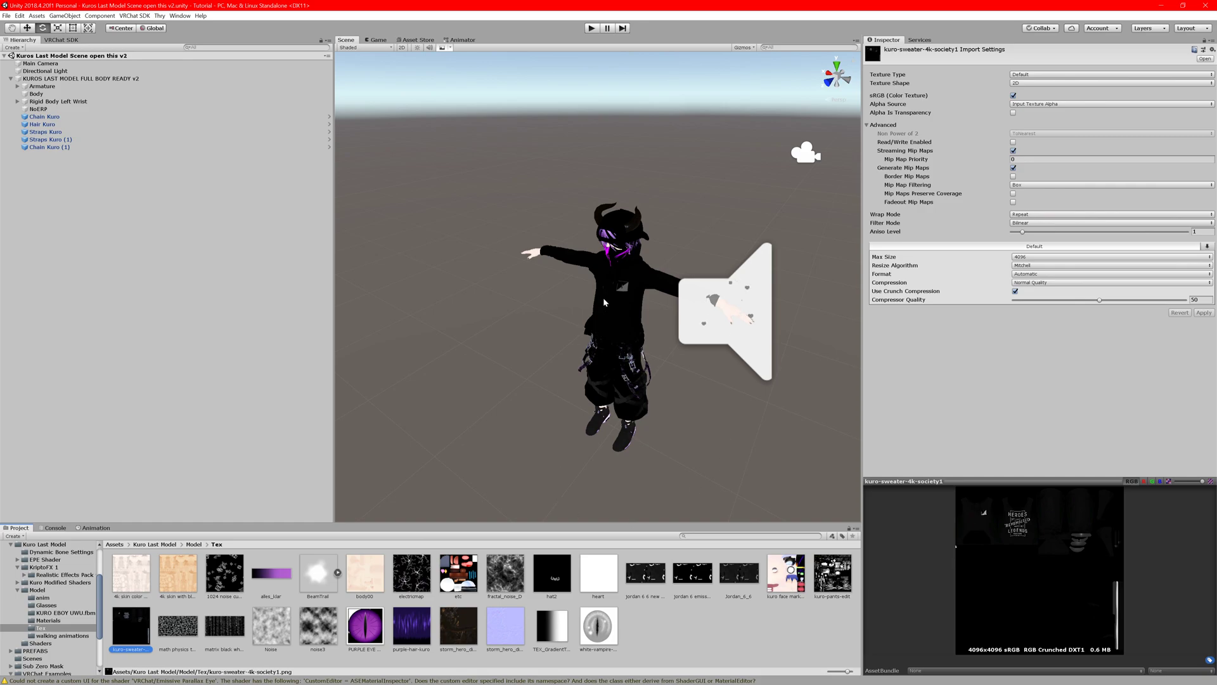
{"action": "scroll", "coordinate": [603, 289], "scroll_direction": "up", "scroll_amount": 5}
{"action": "scroll", "coordinate": [605, 289], "scroll_direction": "up", "scroll_amount": 3}
{"action": "middle_click_drag", "start_coordinate": [605, 289], "coordinate": [715, 308]}
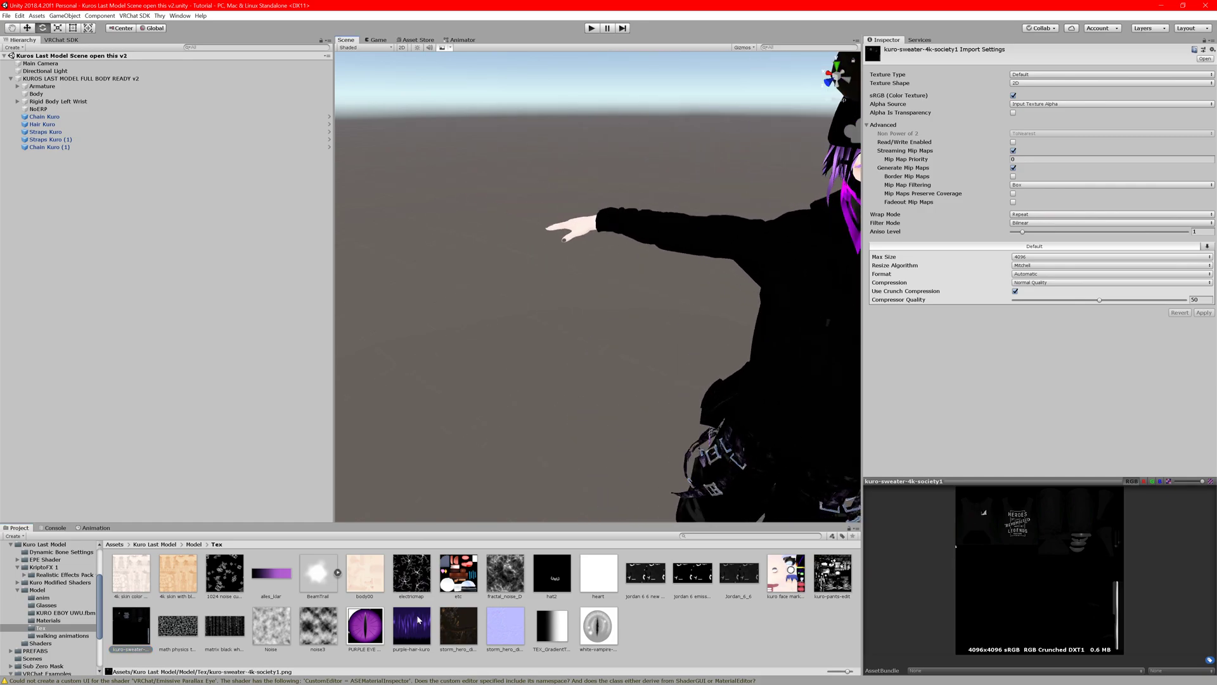
{"action": "middle_click_drag", "start_coordinate": [742, 352], "coordinate": [613, 362]}
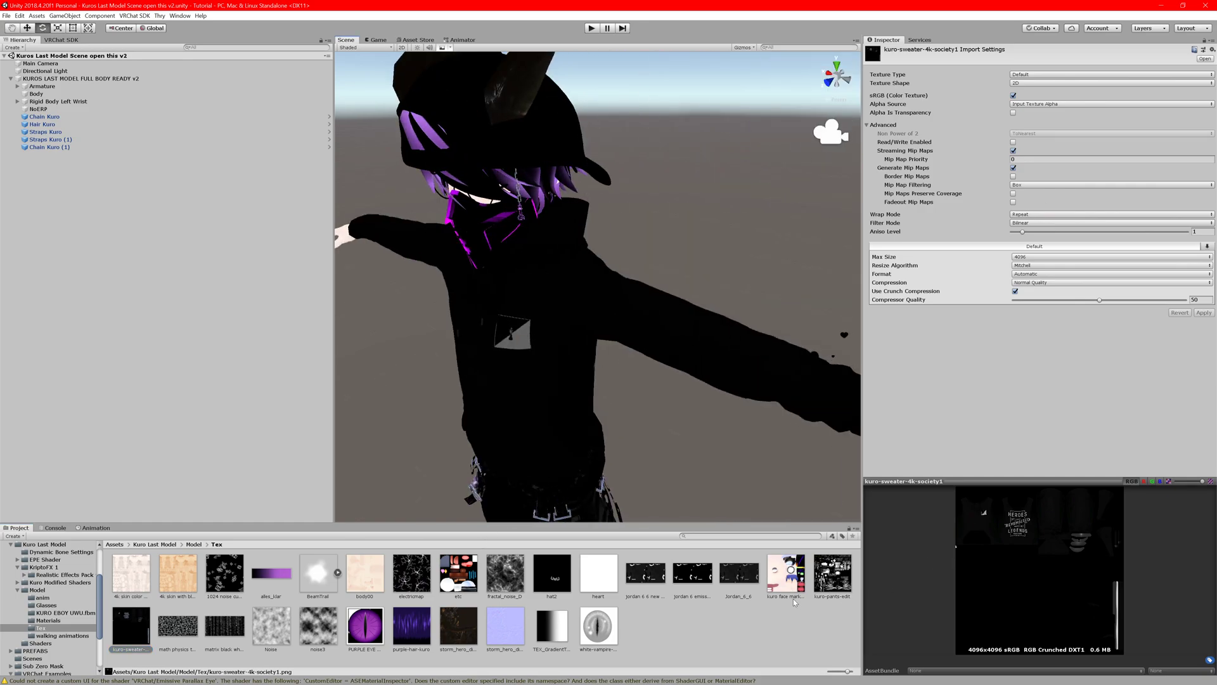
{"action": "left_click", "coordinate": [786, 577]}
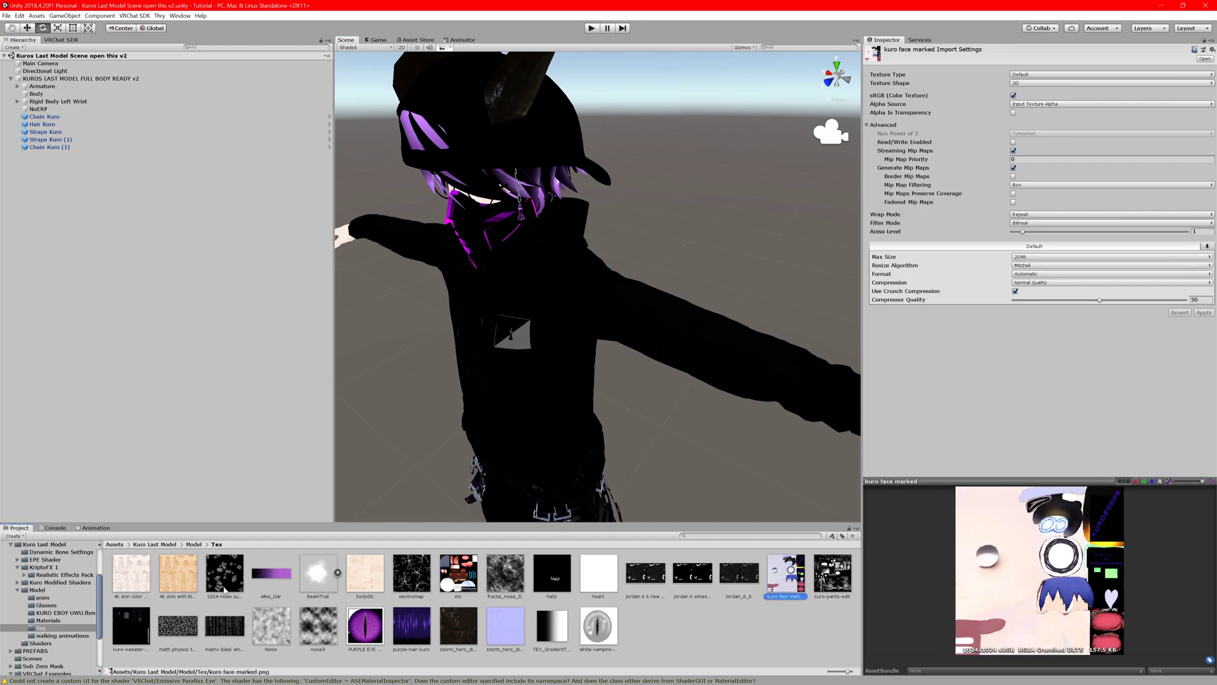
{"action": "left_click", "coordinate": [174, 594]}
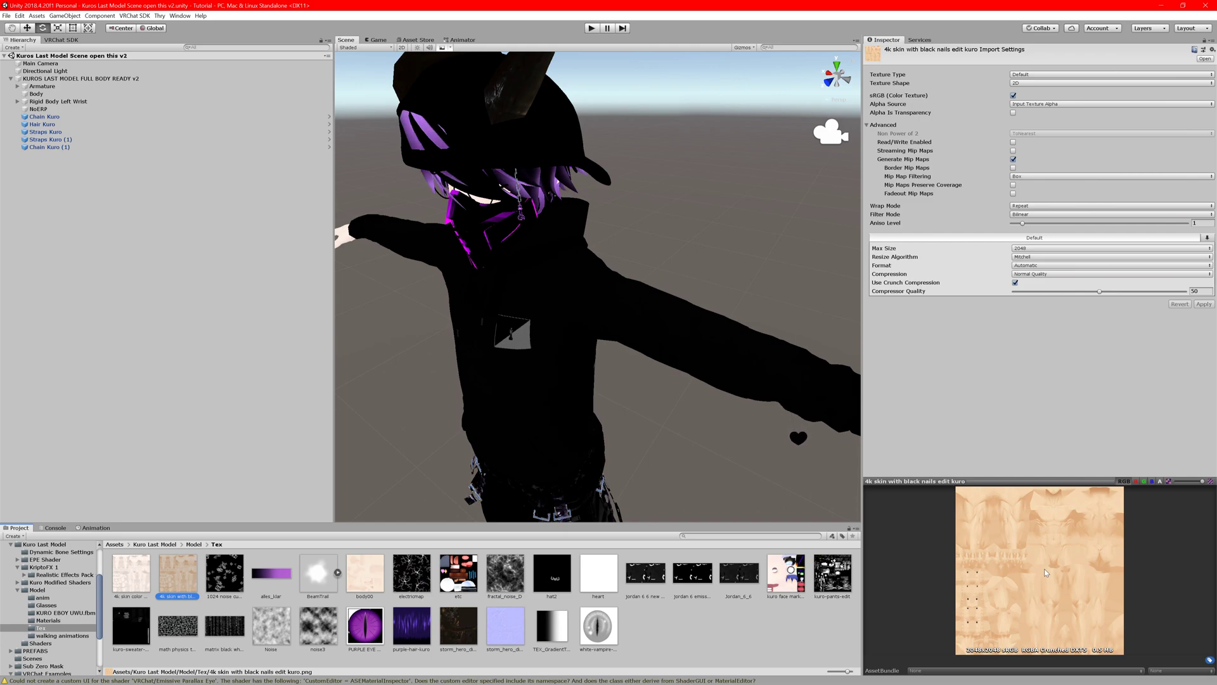
Preview the jordan 6 6 new texture and examine the matching shoes on the avatar.
{"action": "left_click", "coordinate": [645, 572]}
{"action": "middle_click_drag", "start_coordinate": [646, 485], "coordinate": [660, 236]}
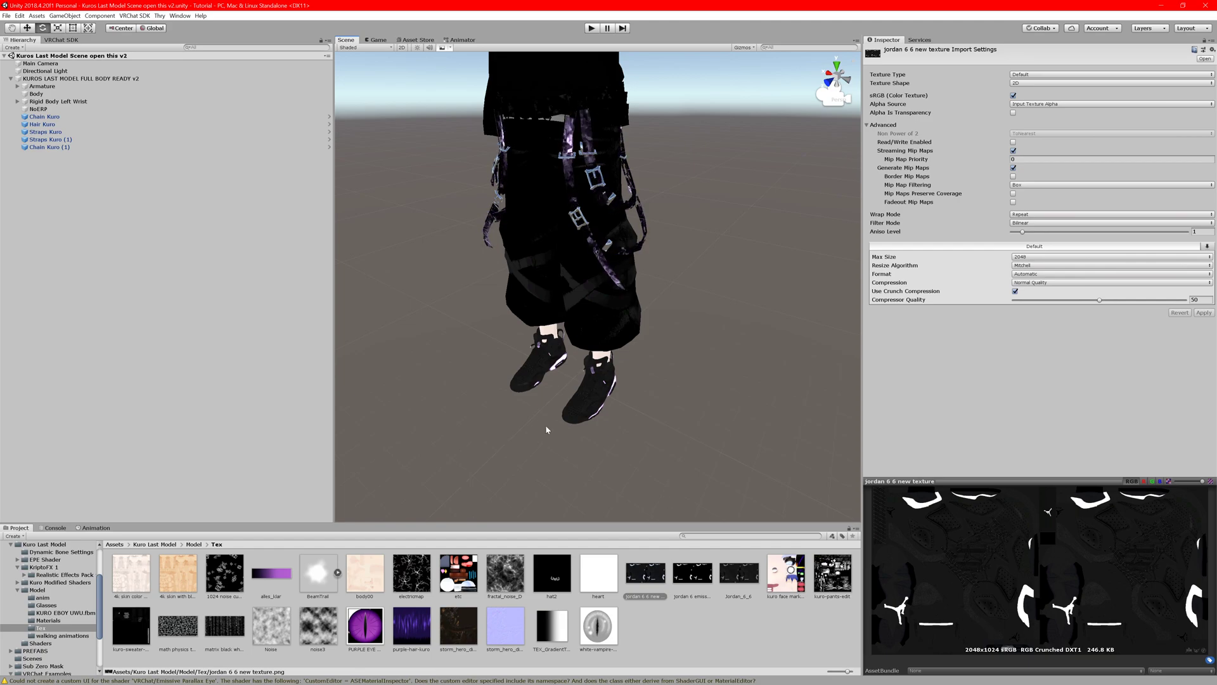
{"action": "scroll", "coordinate": [578, 405], "scroll_direction": "up", "scroll_amount": 5}
{"action": "left_click_drag", "start_coordinate": [578, 405], "coordinate": [830, 312], "text": "alt"}
{"action": "scroll", "coordinate": [830, 312], "scroll_direction": "up", "scroll_amount": 2}
{"action": "middle_click_drag", "start_coordinate": [829, 312], "coordinate": [905, 310]}
{"action": "middle_click_drag", "start_coordinate": [584, 421], "coordinate": [769, 373]}
{"action": "left_click_drag", "start_coordinate": [768, 373], "coordinate": [911, 364], "text": "alt"}
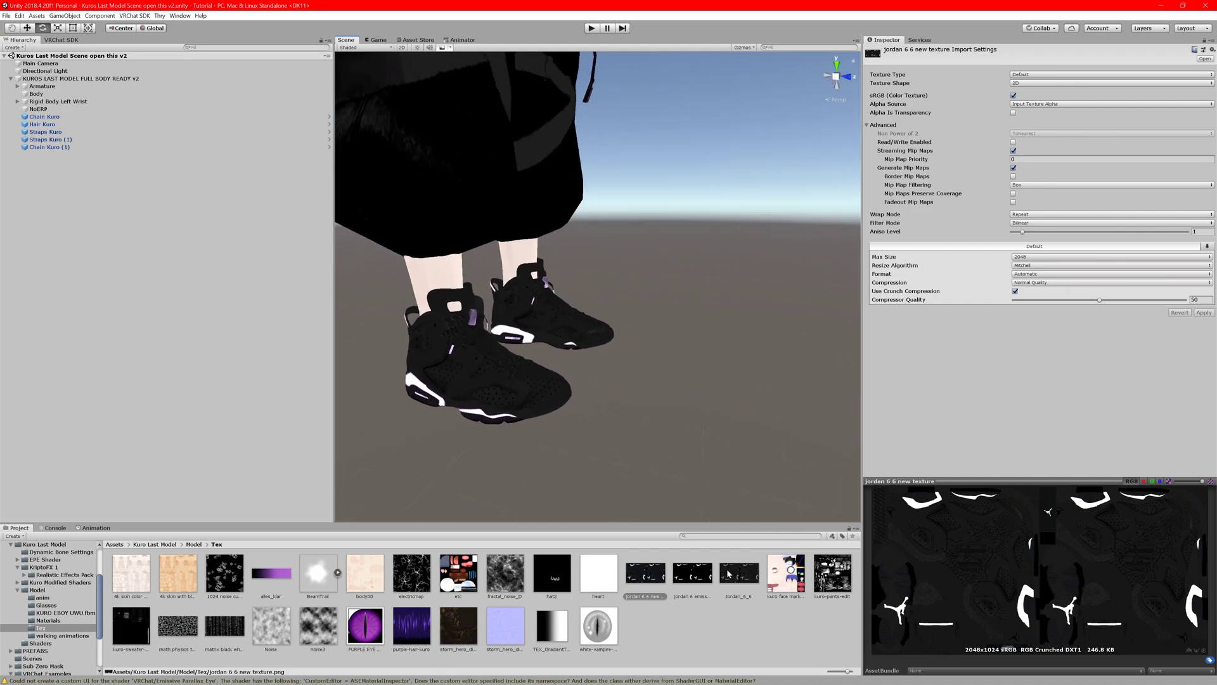
Compare the Jordan_6_6 texture with jordan 6 6 new texture while examining the shoes' sides and heels.
{"action": "left_click", "coordinate": [723, 580]}
{"action": "left_click", "coordinate": [644, 580]}
{"action": "middle_click_drag", "start_coordinate": [539, 371], "coordinate": [761, 388]}
{"action": "left_click_drag", "start_coordinate": [621, 393], "coordinate": [764, 400], "text": "alt"}
{"action": "middle_click_drag", "start_coordinate": [412, 402], "coordinate": [702, 359]}
{"action": "left_click", "coordinate": [708, 579]}
{"action": "left_click", "coordinate": [719, 582]}
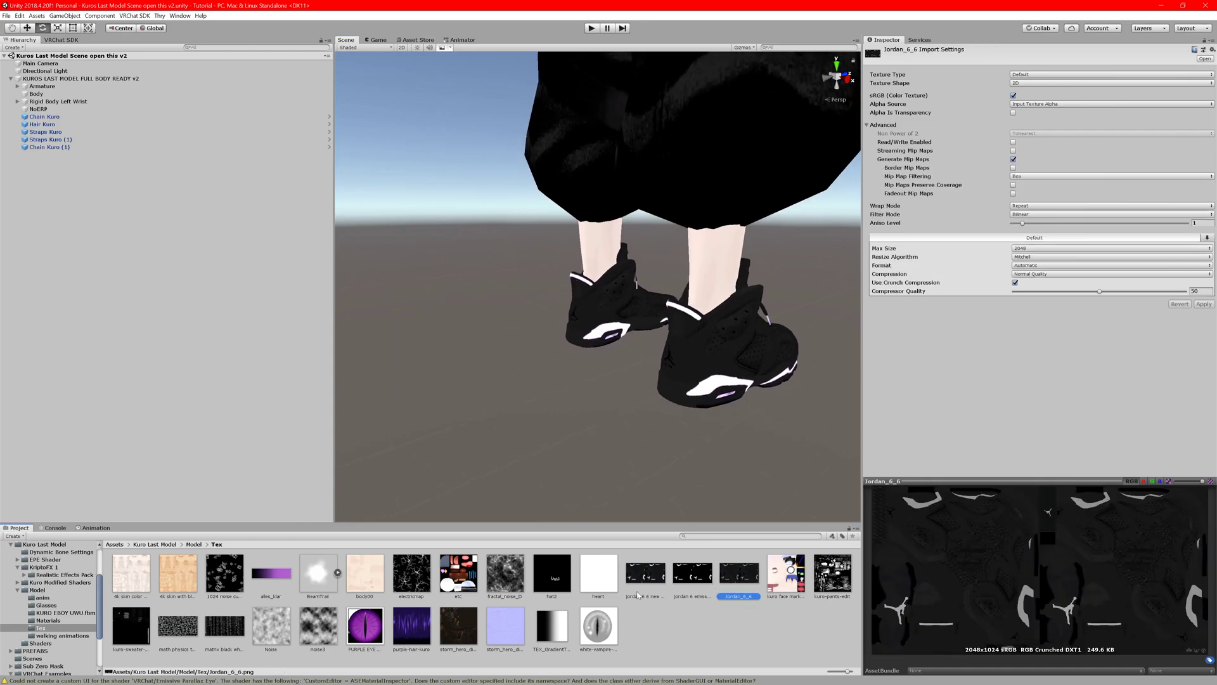
{"action": "left_click", "coordinate": [637, 591]}
{"action": "left_click", "coordinate": [725, 583]}
{"action": "left_click", "coordinate": [636, 587]}
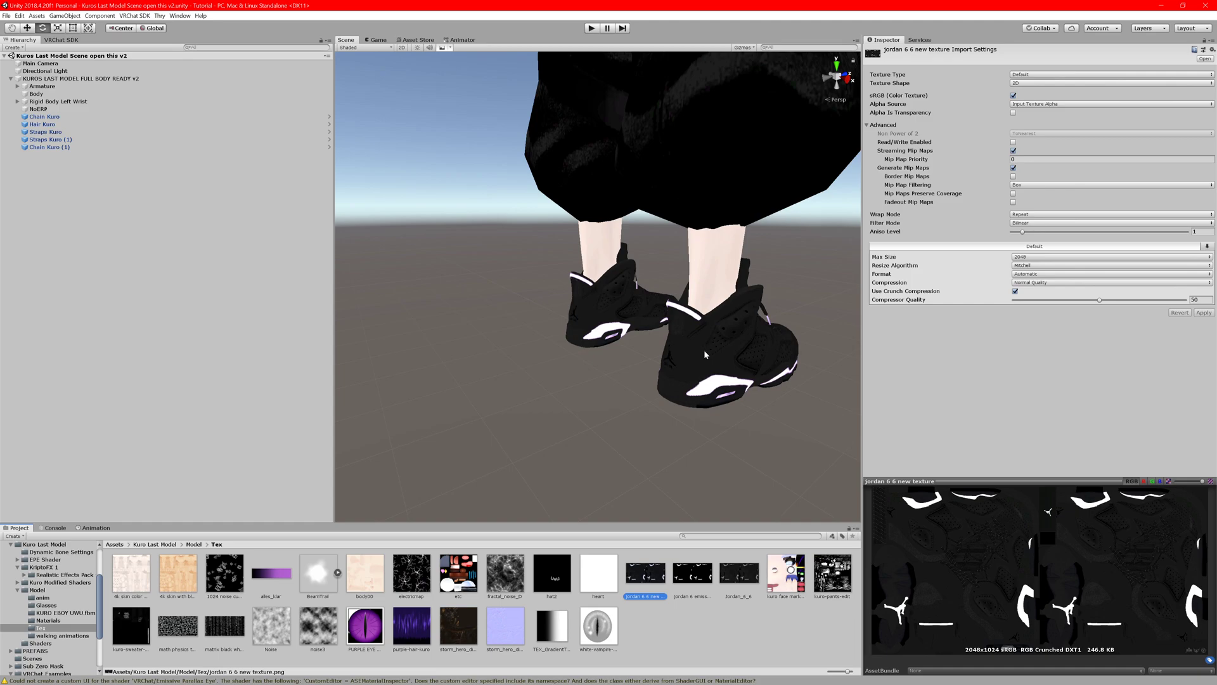
Show the jordan 6 6 new texture file in File Explorer and open it in GIMP.
{"action": "right_click", "coordinate": [640, 583]}
{"action": "left_click", "coordinate": [690, 379]}
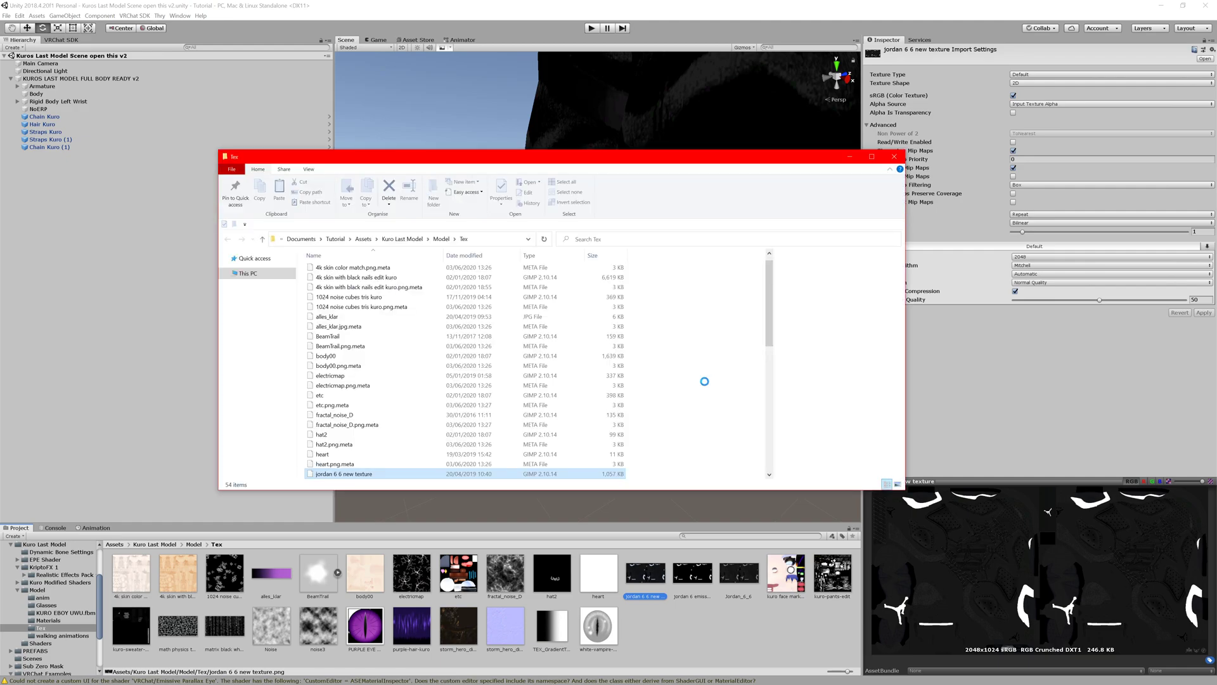
{"action": "scroll", "coordinate": [411, 394], "scroll_direction": "down", "scroll_amount": 3}
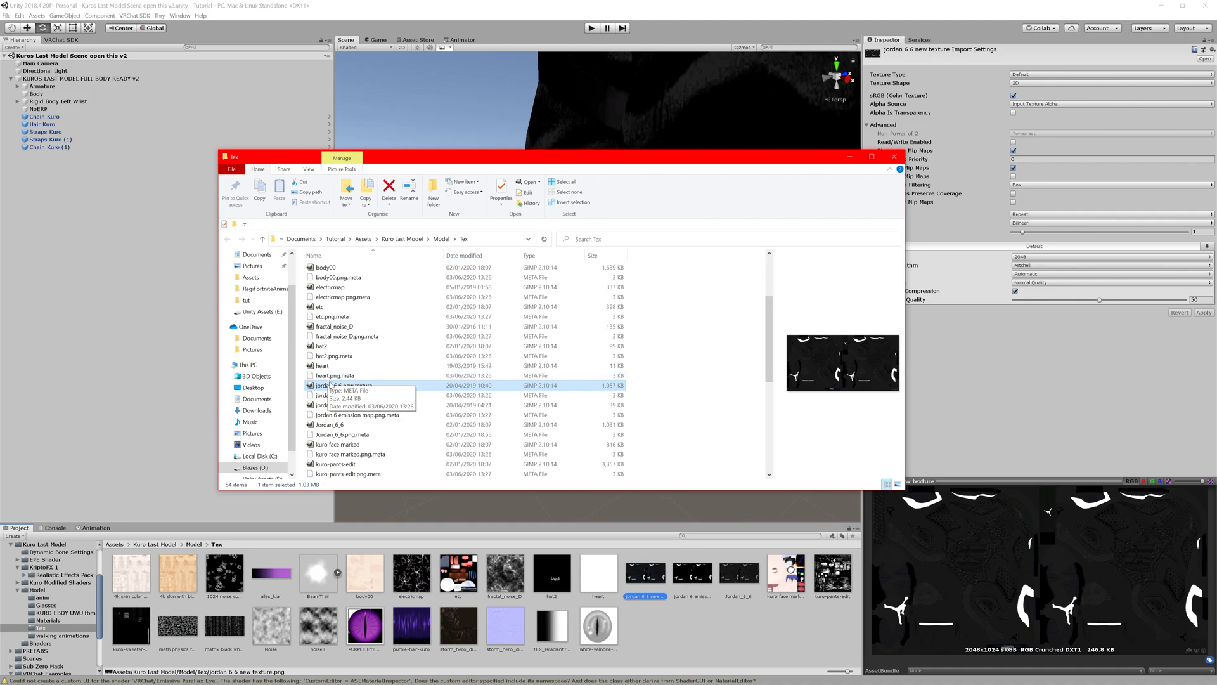
{"action": "right_click", "coordinate": [334, 385]}
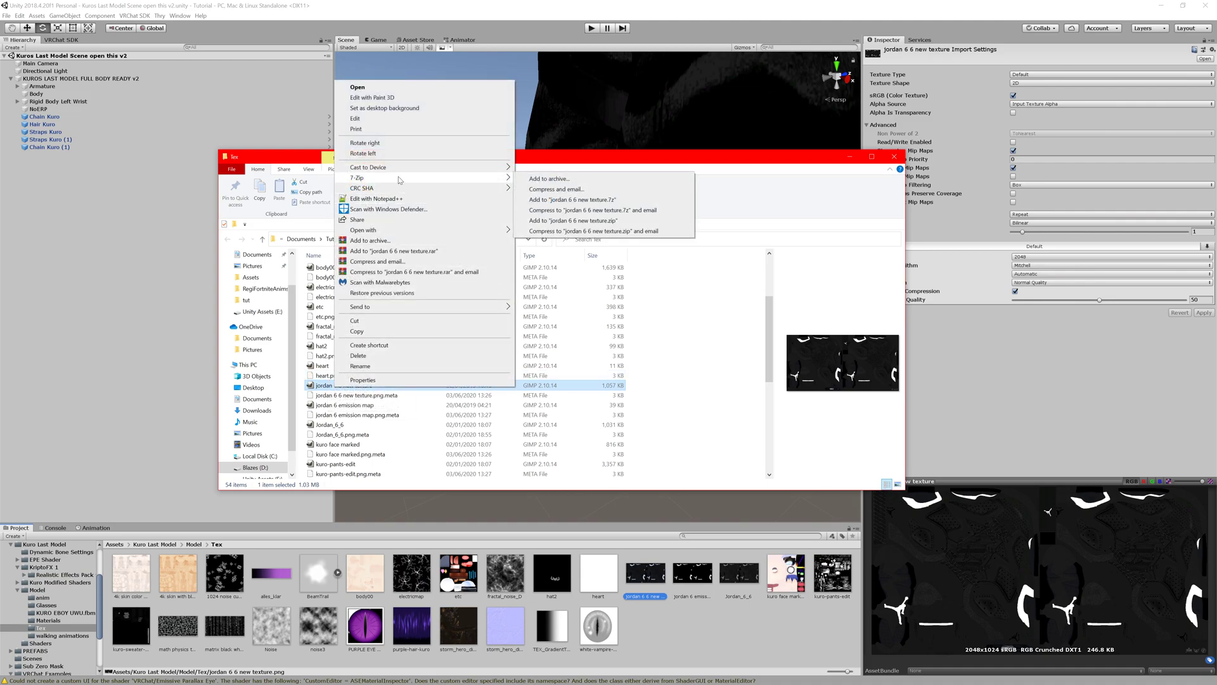
{"action": "mouse_move", "coordinate": [375, 230]}
{"action": "left_click", "coordinate": [547, 233]}
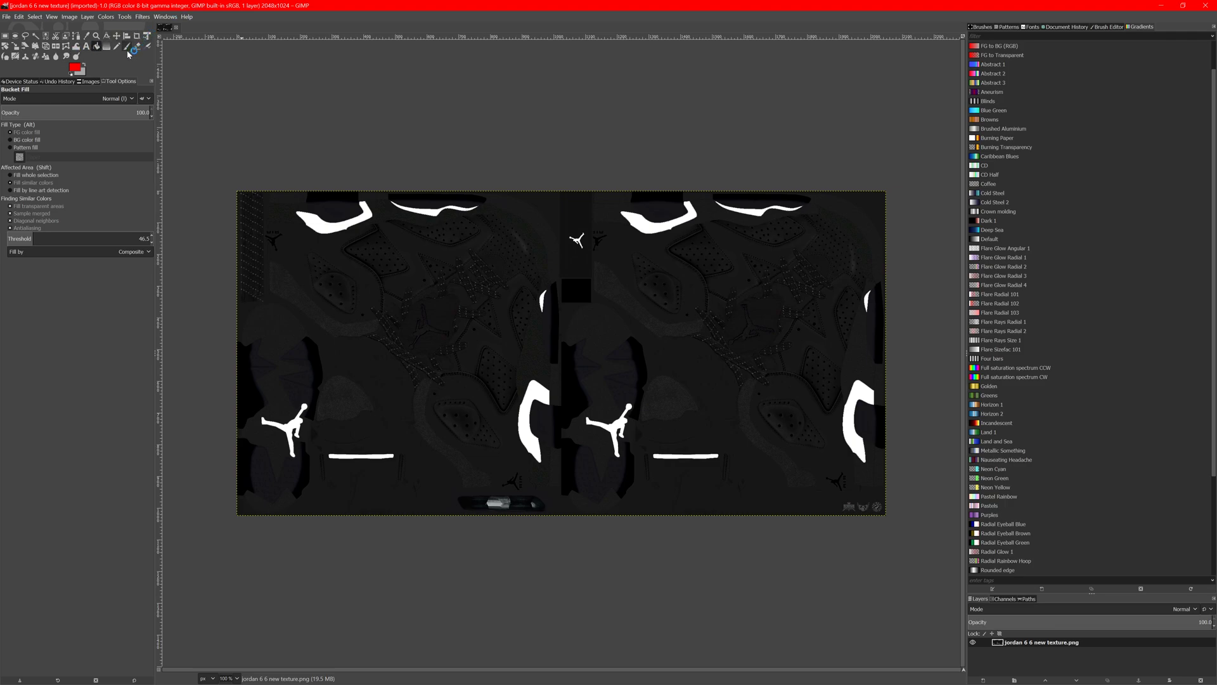
Fuzzy-select the white curved shape near the texture's upper-left corner and bucket fill it with red.
{"action": "left_click", "coordinate": [35, 35]}
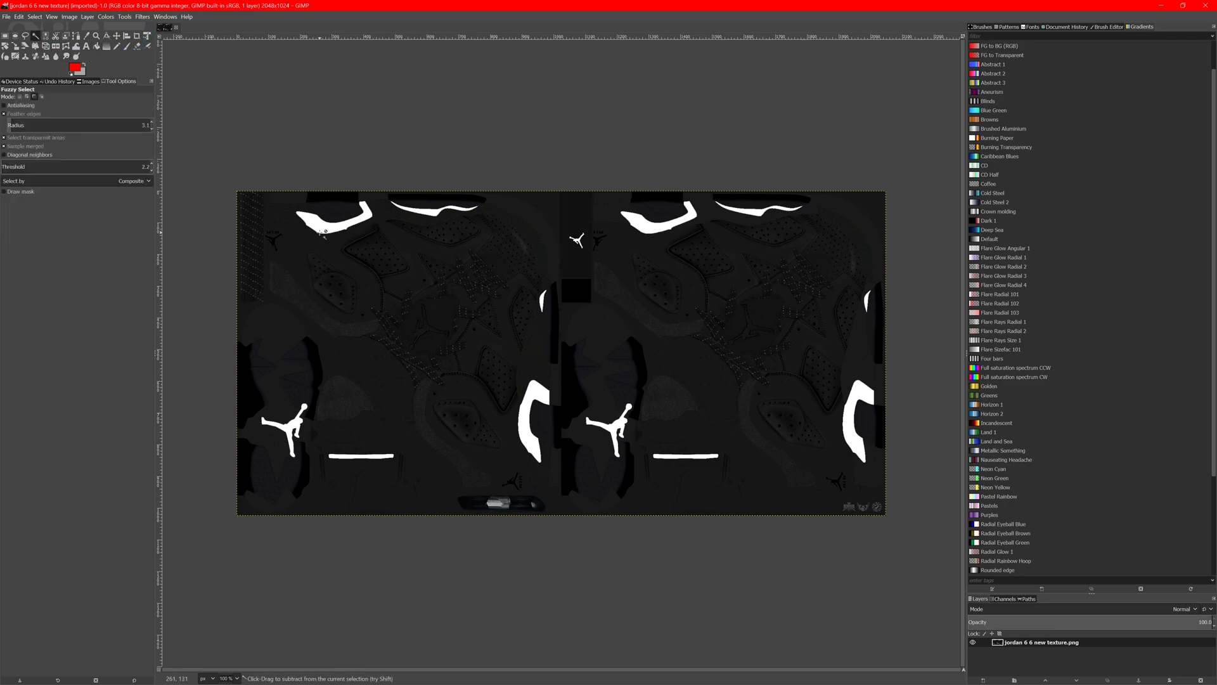
{"action": "scroll", "coordinate": [315, 229], "scroll_direction": "up", "scroll_amount": 2, "text": "ctrl"}
{"action": "left_click", "coordinate": [326, 230]}
{"action": "scroll", "coordinate": [326, 230], "scroll_direction": "up", "scroll_amount": 3, "text": "ctrl"}
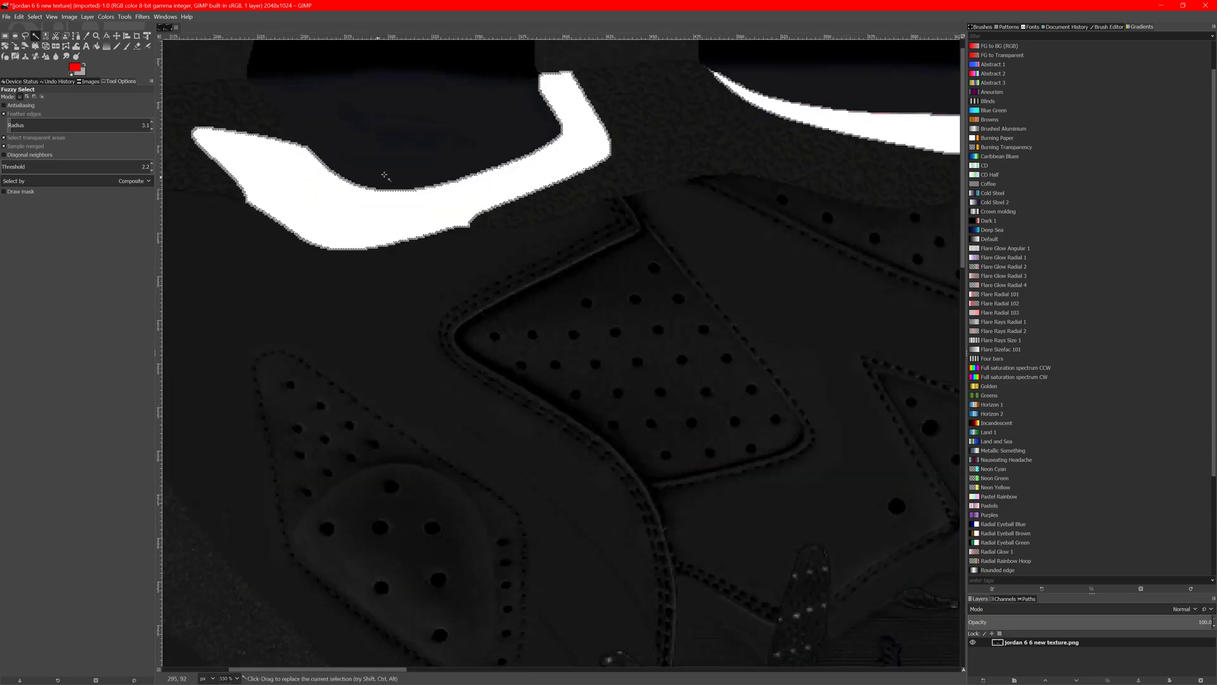
{"action": "left_click", "coordinate": [96, 46]}
{"action": "left_click", "coordinate": [248, 185]}
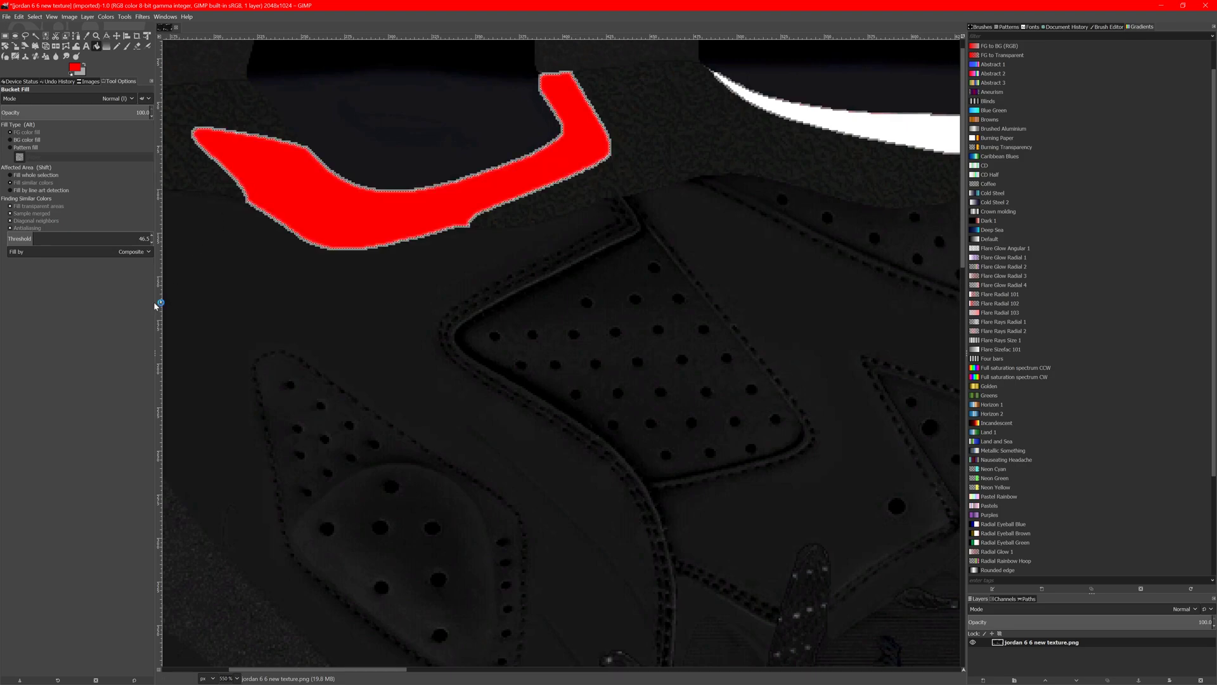
Inspect the edges of the red-filled shape up close and undo the fill.
{"action": "scroll", "coordinate": [357, 184], "scroll_direction": "up", "scroll_amount": 4, "text": "ctrl"}
{"action": "middle_click_drag", "start_coordinate": [437, 163], "coordinate": [271, 223]}
{"action": "middle_click_drag", "start_coordinate": [681, 185], "coordinate": [235, 329]}
{"action": "middle_click_drag", "start_coordinate": [634, 157], "coordinate": [611, 329]}
{"action": "scroll", "coordinate": [610, 329], "scroll_direction": "down", "scroll_amount": 10, "text": "ctrl"}
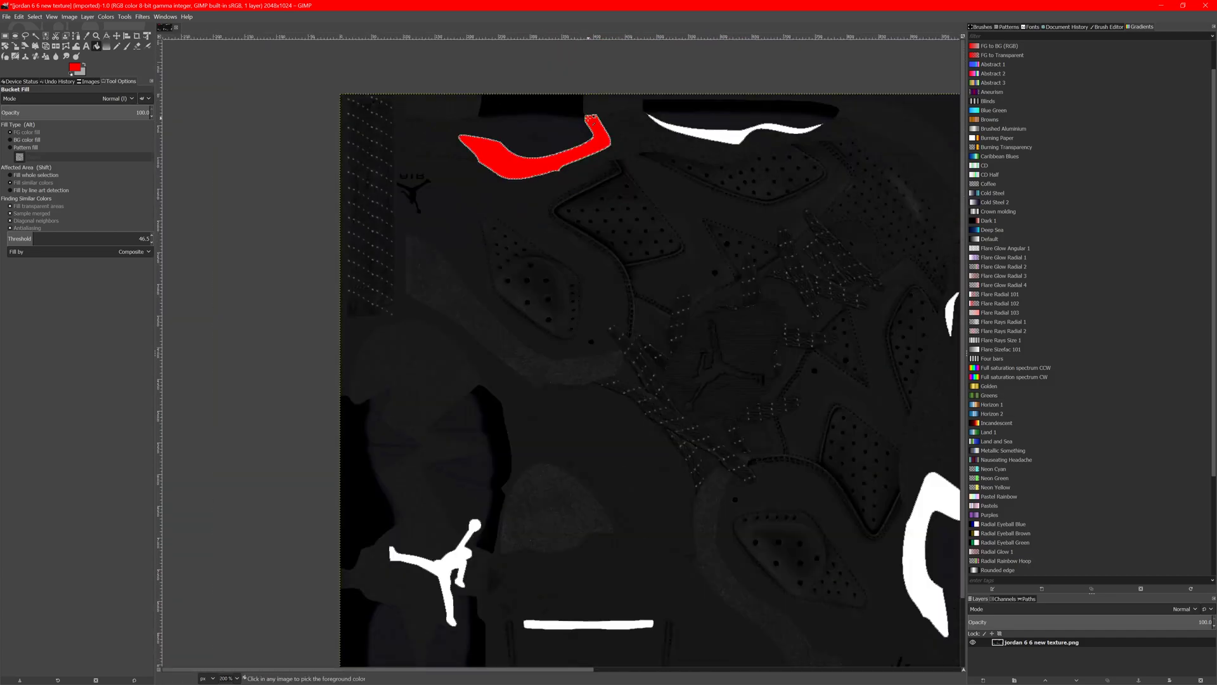
{"action": "scroll", "coordinate": [562, 123], "scroll_direction": "up", "scroll_amount": 7, "text": "ctrl"}
{"action": "key", "text": "ctrl+z"}
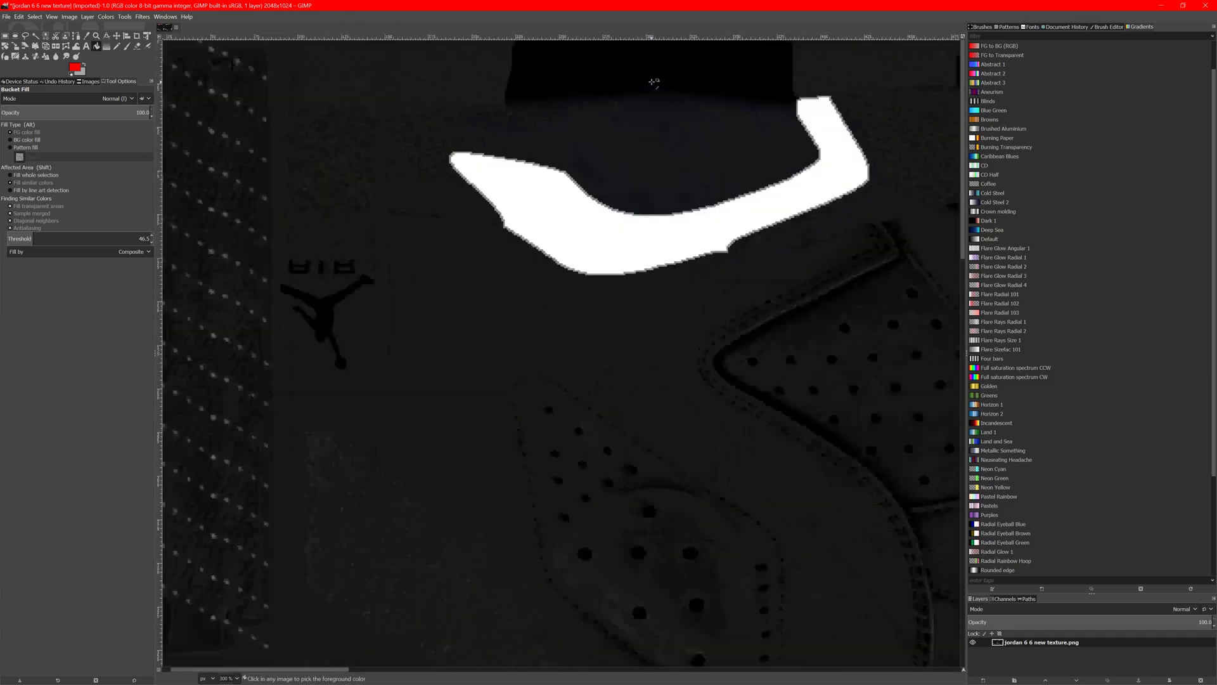
Try a red bucket fill on the white curved shape with a threshold of 57.7, and undo it.
{"action": "left_click", "coordinate": [39, 237]}
{"action": "left_click", "coordinate": [345, 247]}
{"action": "key", "text": "ctrl+z"}
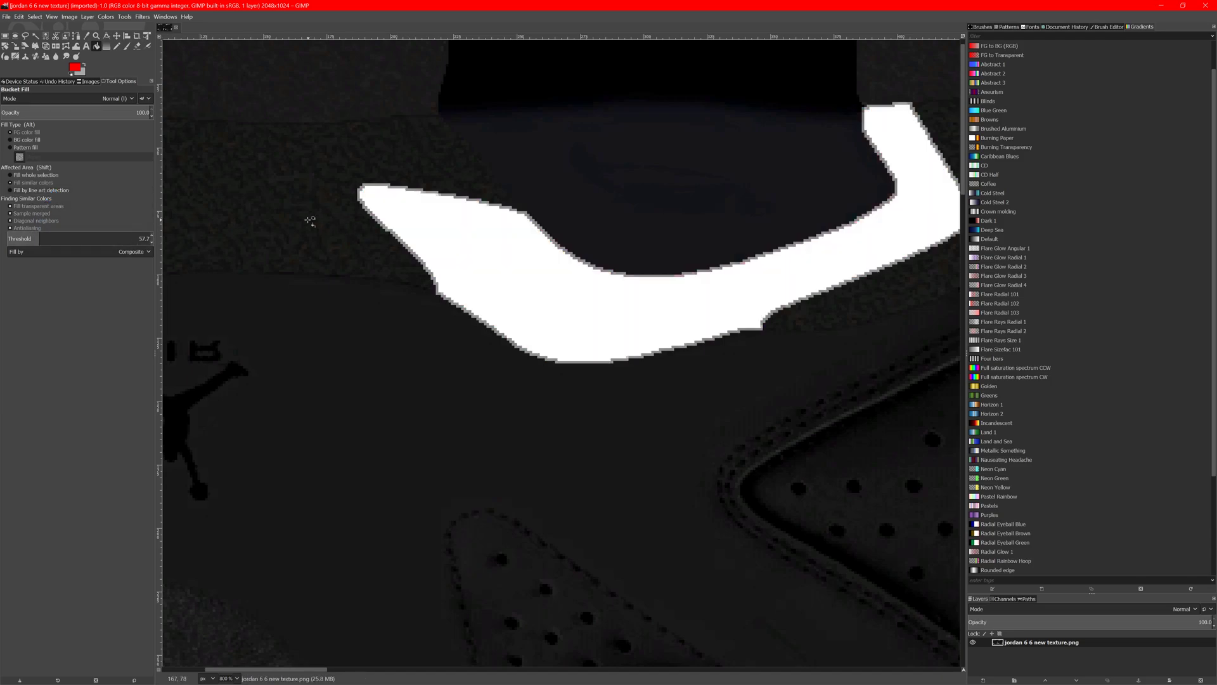
Set the bucket fill threshold to 104.8 and fill the left half's upper curved shape and thin strip with red.
{"action": "left_click", "coordinate": [65, 236]}
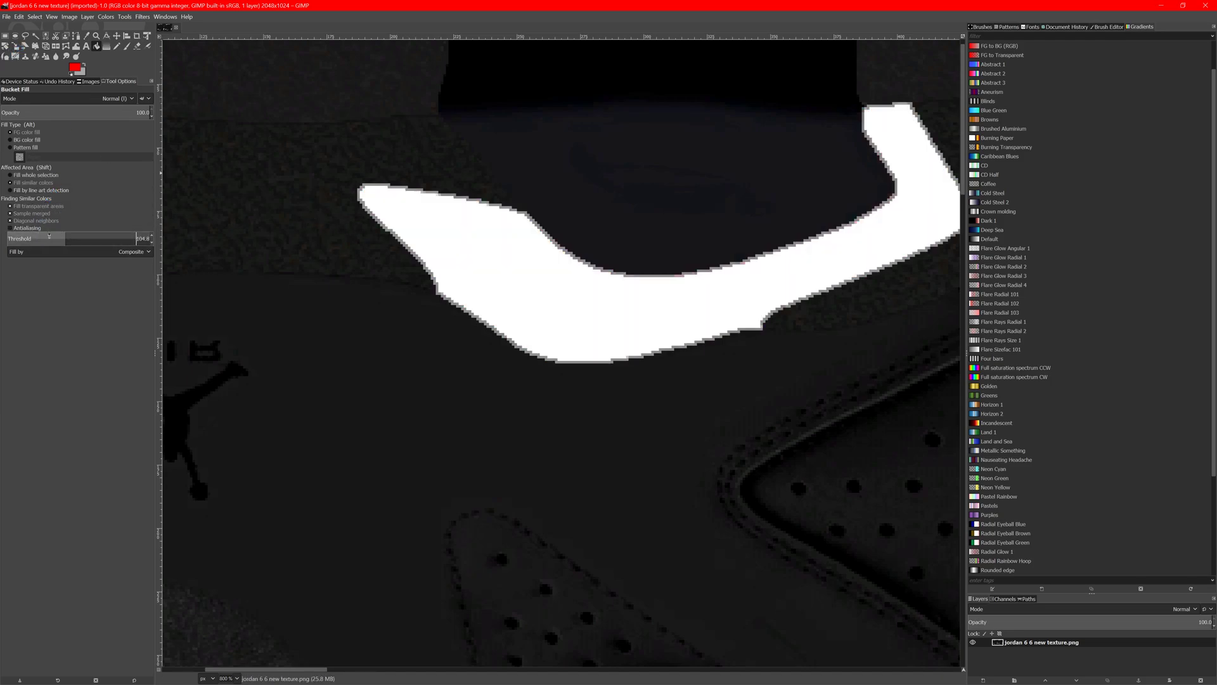
{"action": "left_click", "coordinate": [432, 218]}
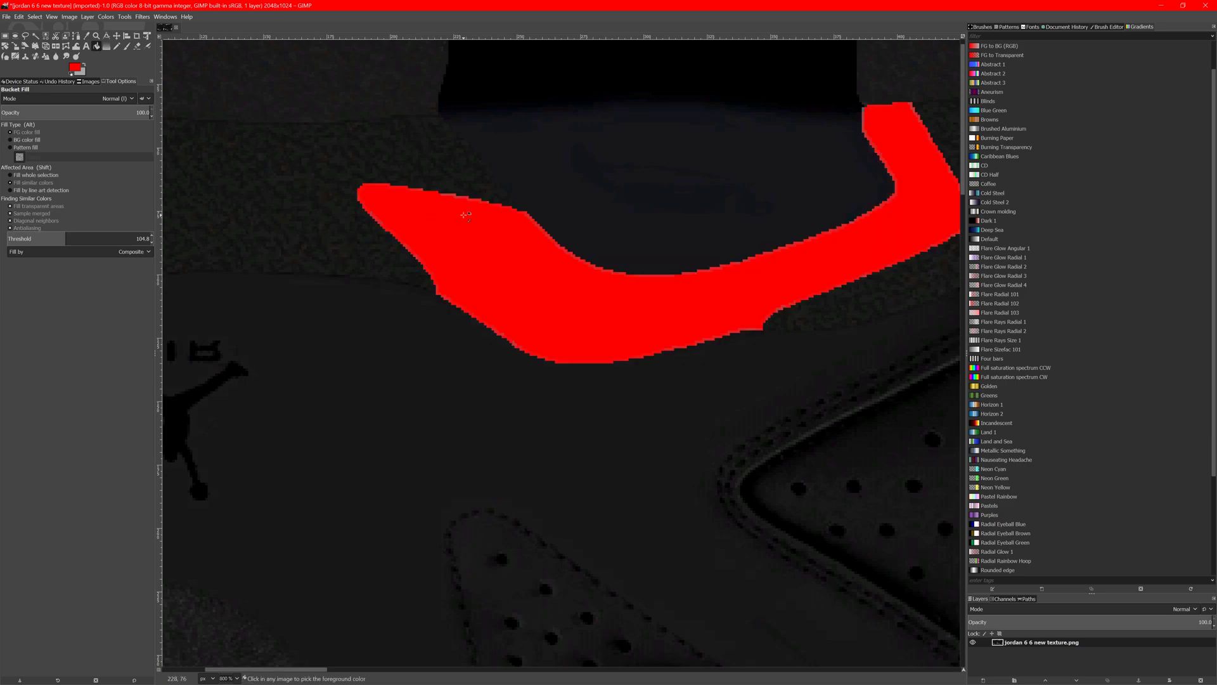
{"action": "scroll", "coordinate": [437, 215], "scroll_direction": "down", "scroll_amount": 4, "text": "ctrl"}
{"action": "left_click", "coordinate": [696, 207]}
Fill the small logo at the texture's top centre and the right half's curved shape, thin strip and small sliver with red.
{"action": "middle_click_drag", "start_coordinate": [716, 311], "coordinate": [266, 142]}
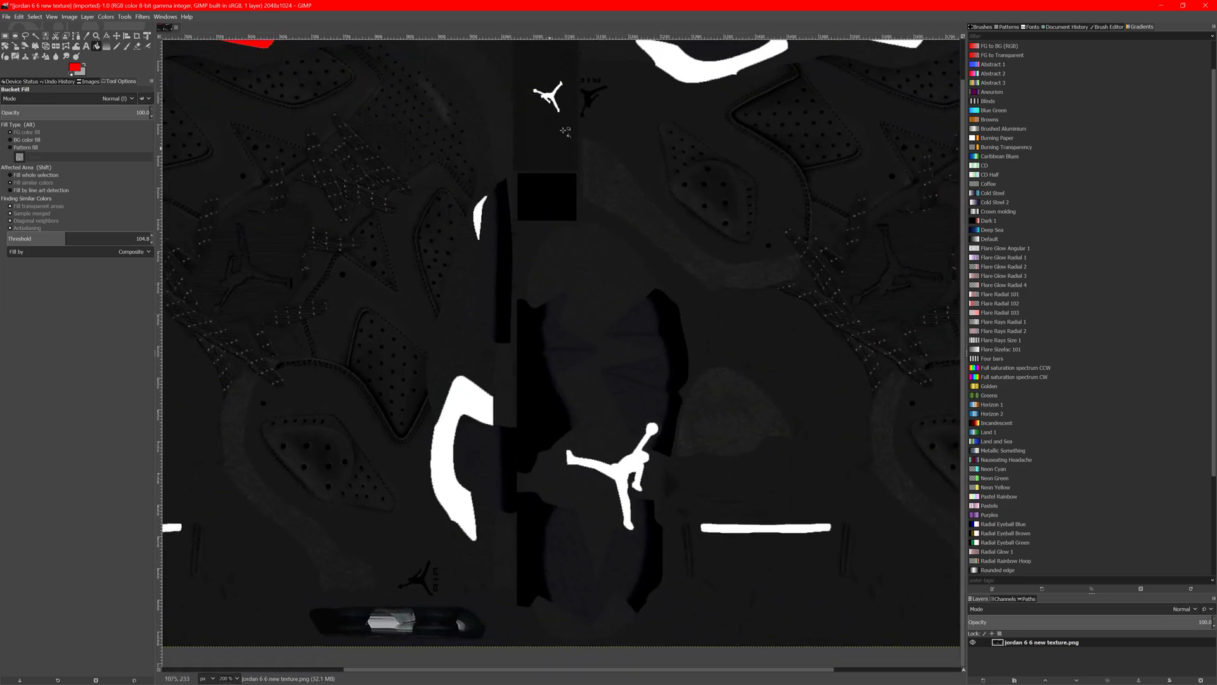
{"action": "left_click", "coordinate": [549, 92]}
{"action": "left_click", "coordinate": [656, 79]}
{"action": "middle_click_drag", "start_coordinate": [655, 79], "coordinate": [566, 168]}
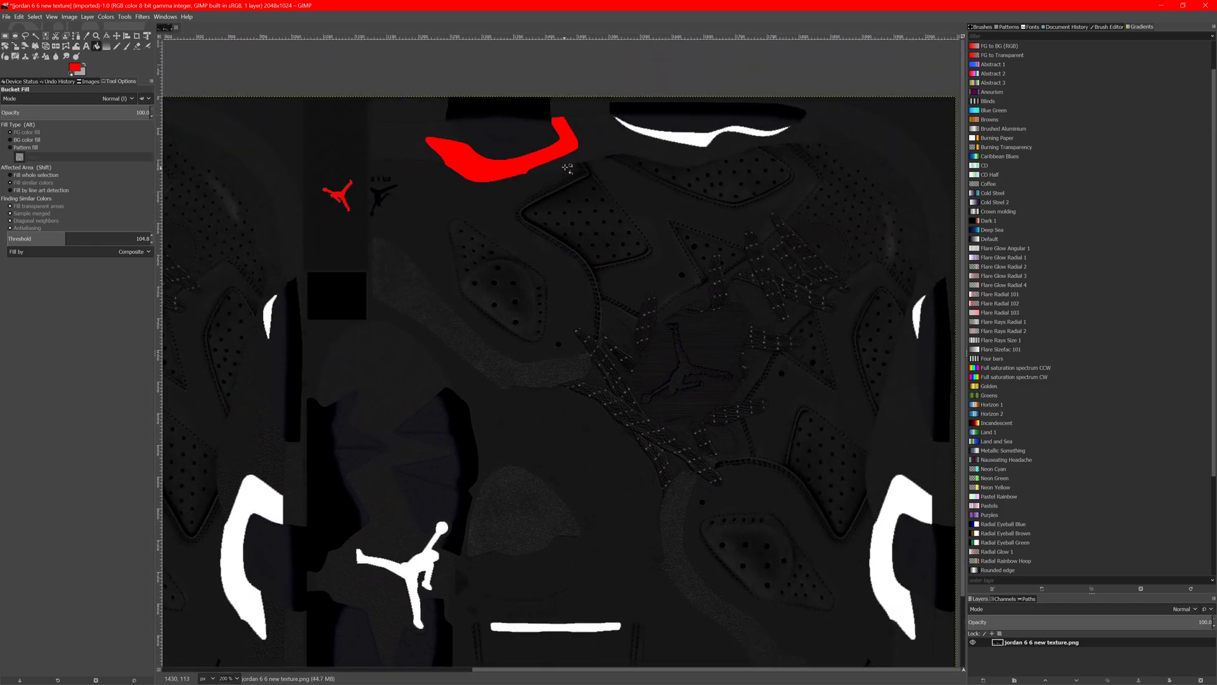
{"action": "left_click", "coordinate": [695, 135]}
{"action": "left_click", "coordinate": [917, 311]}
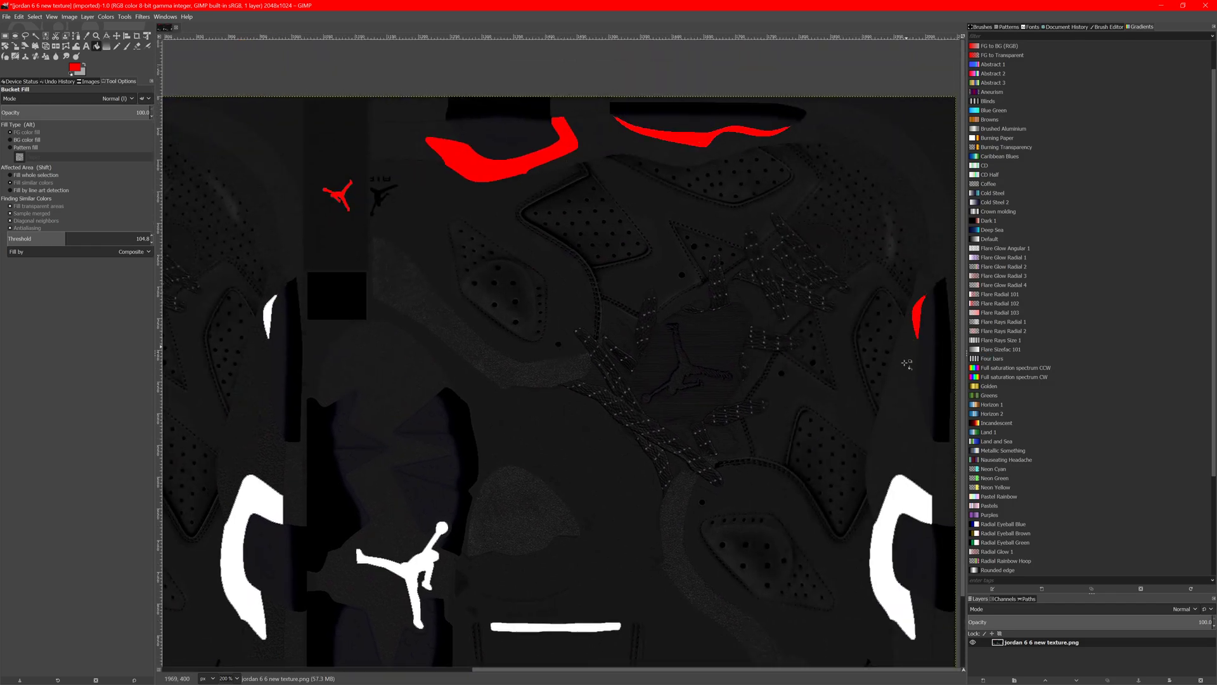
Fill the right half's large curved sole shape, horizontal bar and large Jumpman logo with red.
{"action": "middle_click_drag", "start_coordinate": [885, 456], "coordinate": [920, 266]}
{"action": "left_click", "coordinate": [930, 315]}
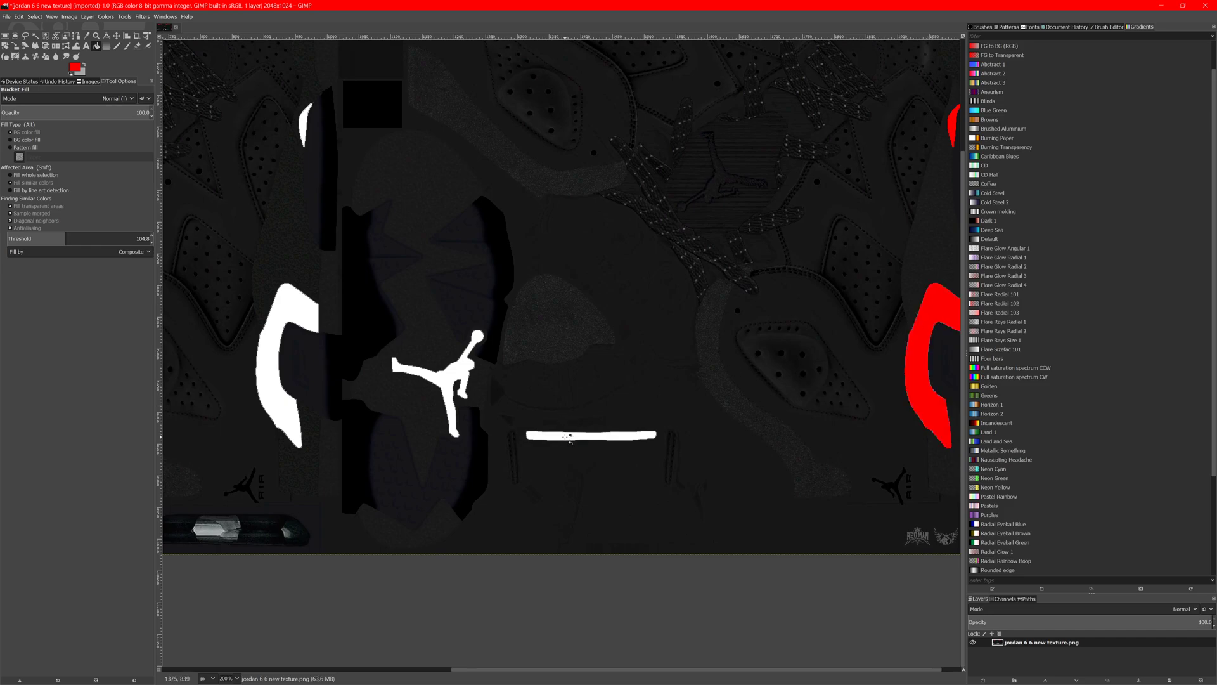
{"action": "left_click", "coordinate": [568, 436]}
{"action": "left_click", "coordinate": [449, 378]}
Fill the left half's large curved sole shape, small sliver, horizontal bar and Jumpman logo with red, and review the whole texture.
{"action": "middle_click_drag", "start_coordinate": [488, 389], "coordinate": [723, 416]}
{"action": "left_click", "coordinate": [512, 352]}
{"action": "left_click", "coordinate": [537, 148]}
{"action": "middle_click_drag", "start_coordinate": [305, 347], "coordinate": [725, 254]}
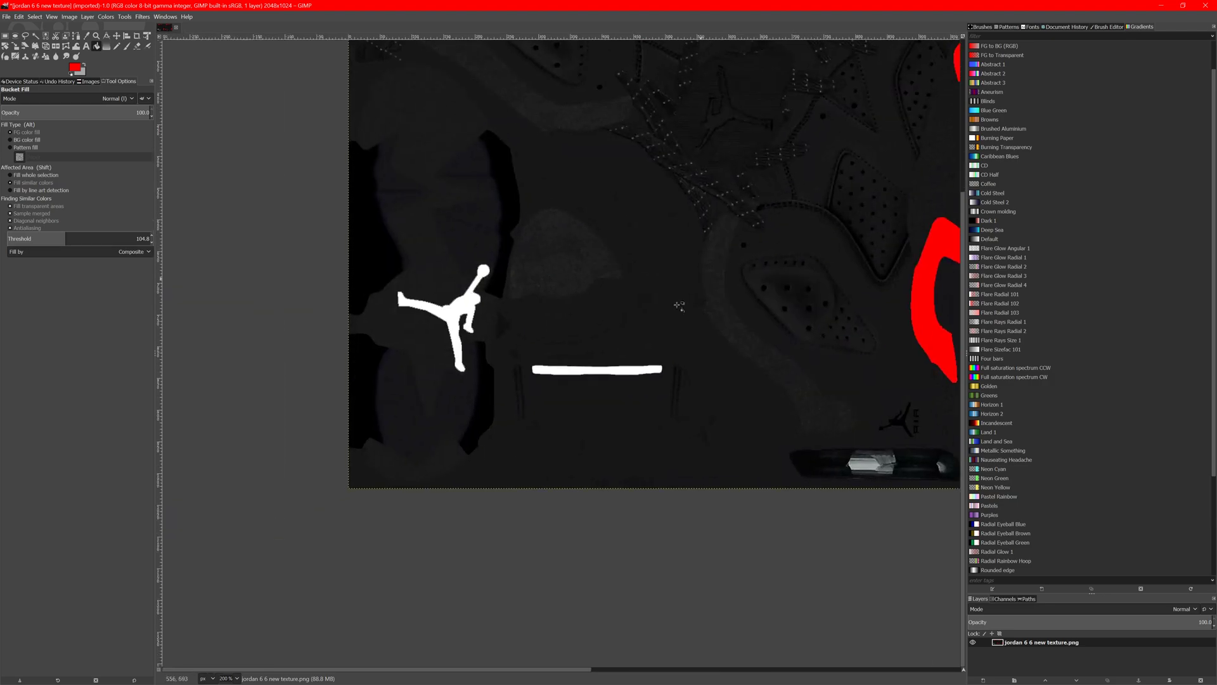
{"action": "left_click", "coordinate": [620, 374]}
{"action": "left_click", "coordinate": [441, 312]}
{"action": "middle_click_drag", "start_coordinate": [511, 196], "coordinate": [444, 489]}
{"action": "scroll", "coordinate": [555, 336], "scroll_direction": "down", "scroll_amount": 4}
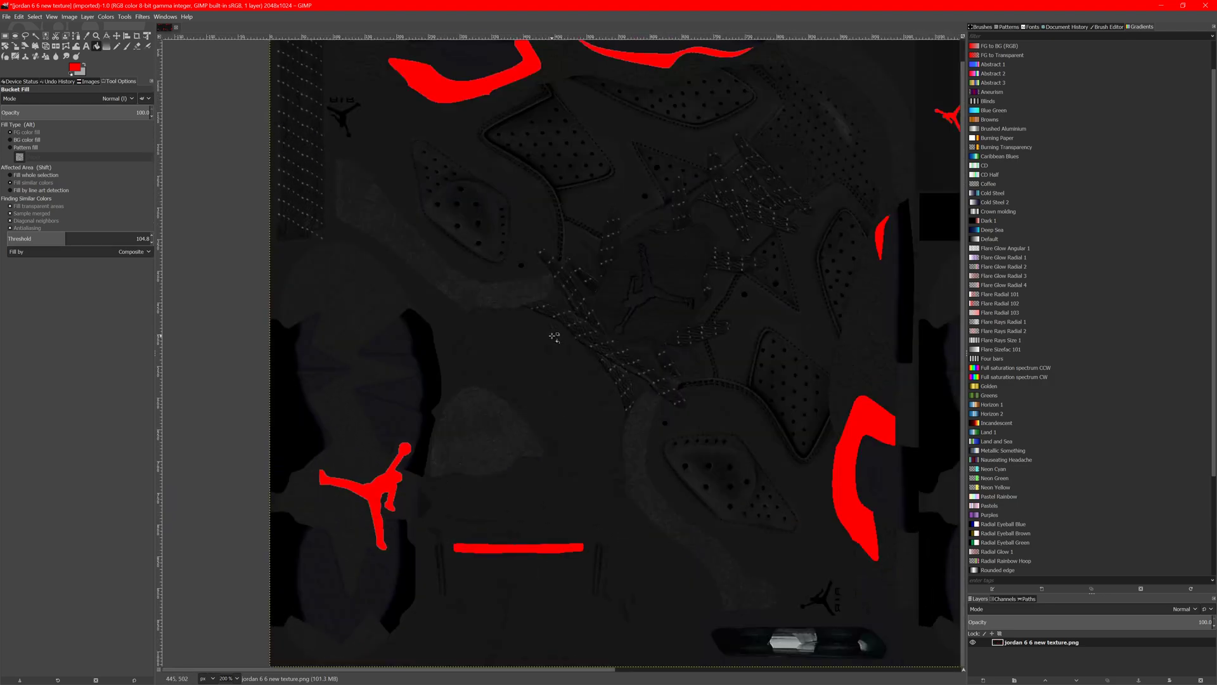
{"action": "key", "text": "1"}
{"action": "middle_click_drag", "start_coordinate": [745, 293], "coordinate": [582, 305]}
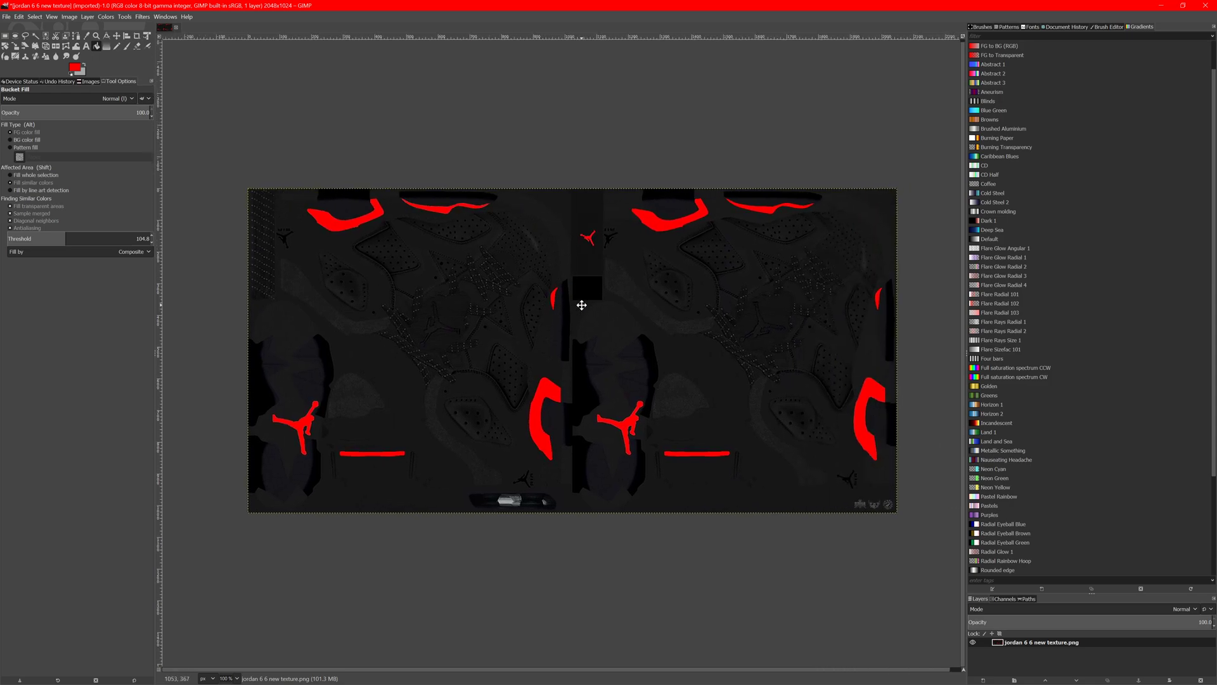
Overwrite jordan 6 6 new texture.png with the recoloured version and switch to the Unity project.
{"action": "left_click", "coordinate": [7, 17]}
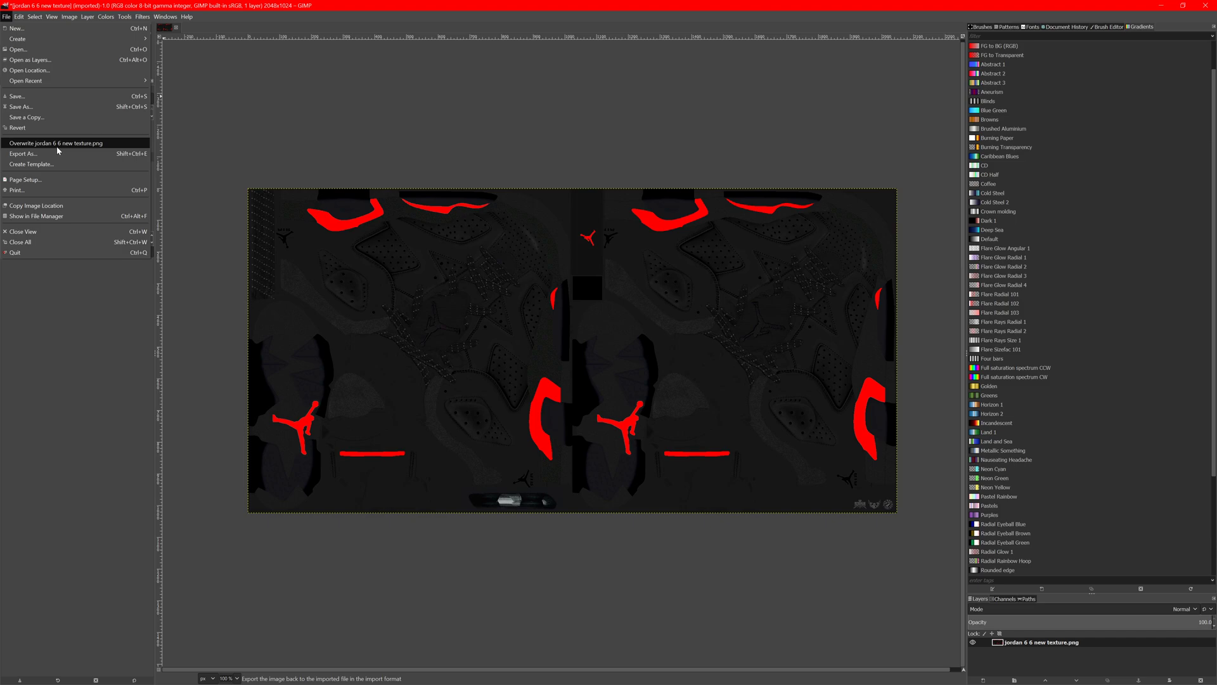
{"action": "left_click", "coordinate": [59, 147]}
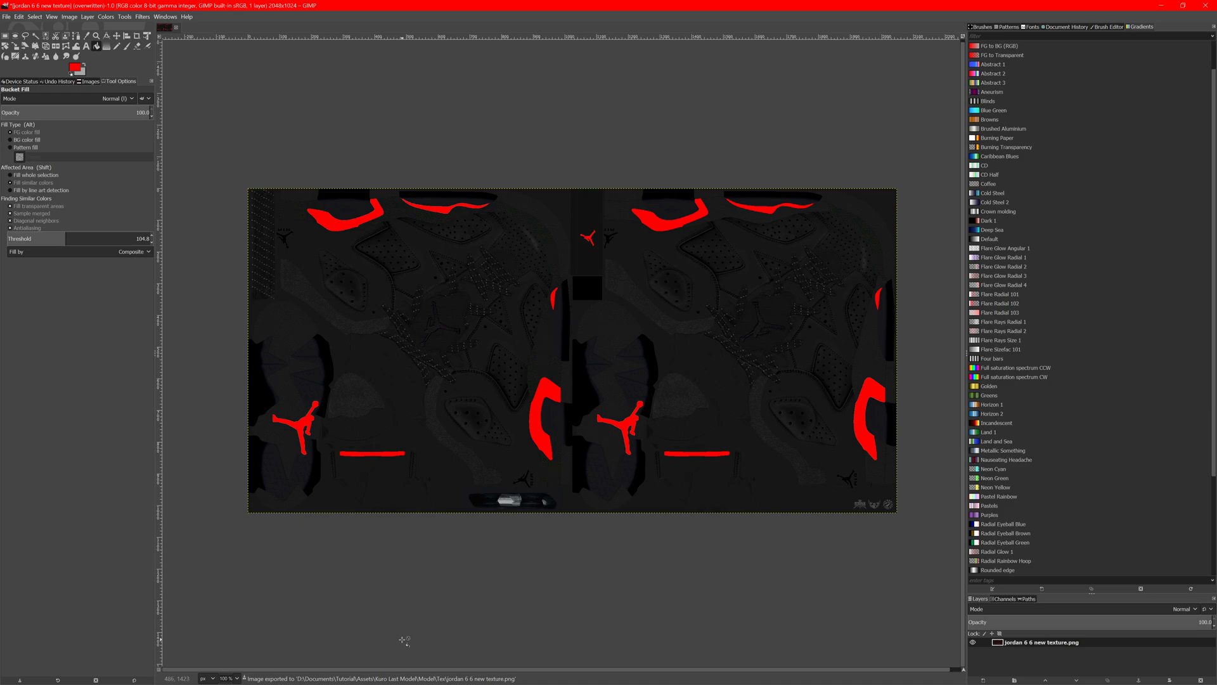
{"action": "left_click", "coordinate": [1162, 5]}
{"action": "left_click", "coordinate": [662, 637]}
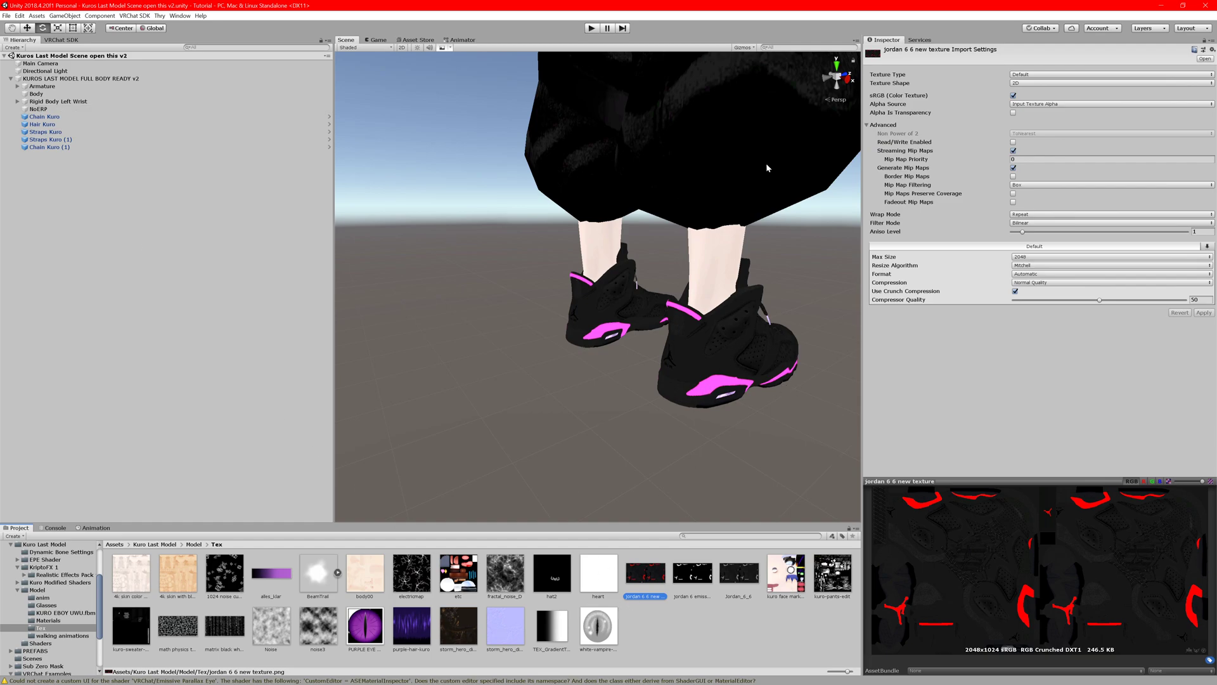
Select the avatar's Body mesh, collapse its sweateredit material and expand the settings of the jordans material.
{"action": "left_click", "coordinate": [38, 78]}
{"action": "key", "text": "Down"}
{"action": "key", "text": "Down"}
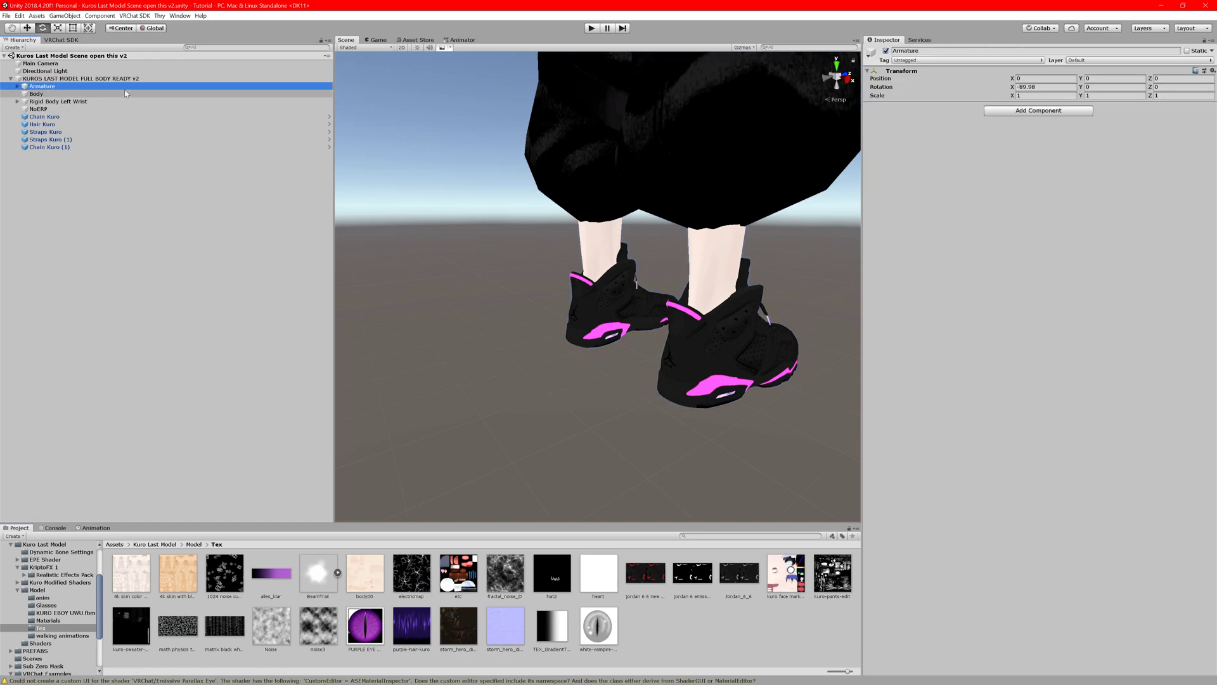
{"action": "scroll", "coordinate": [914, 289], "scroll_direction": "down", "scroll_amount": 5}
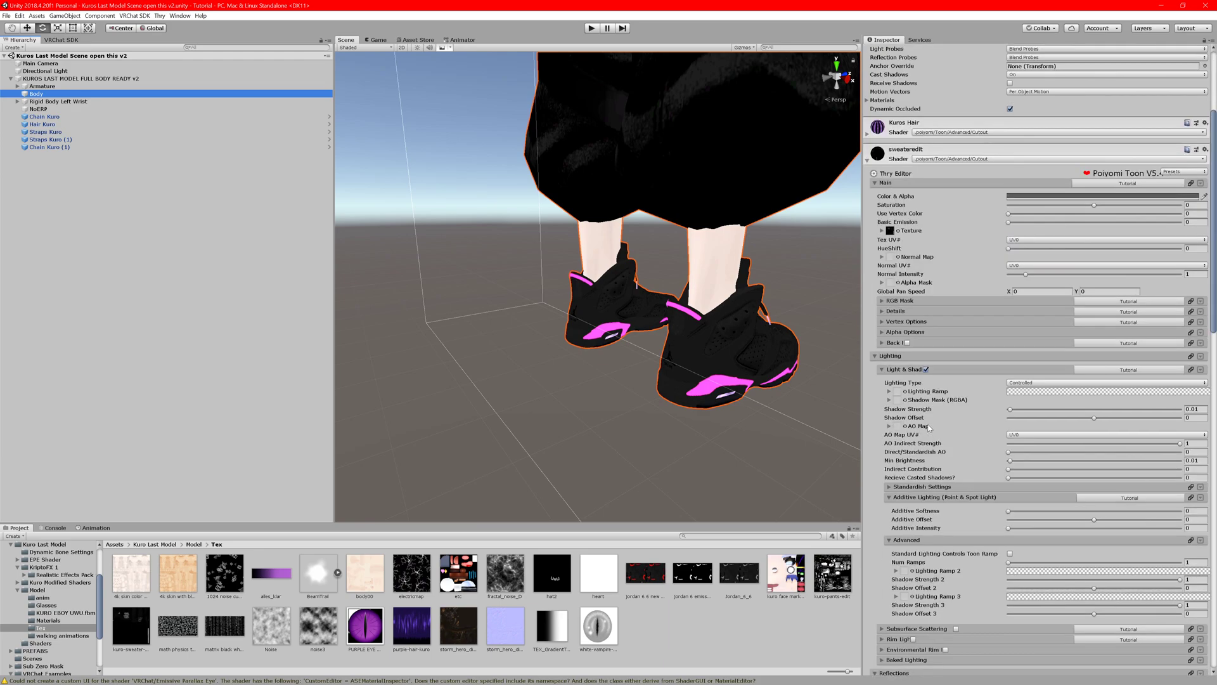
{"action": "left_click", "coordinate": [878, 153]}
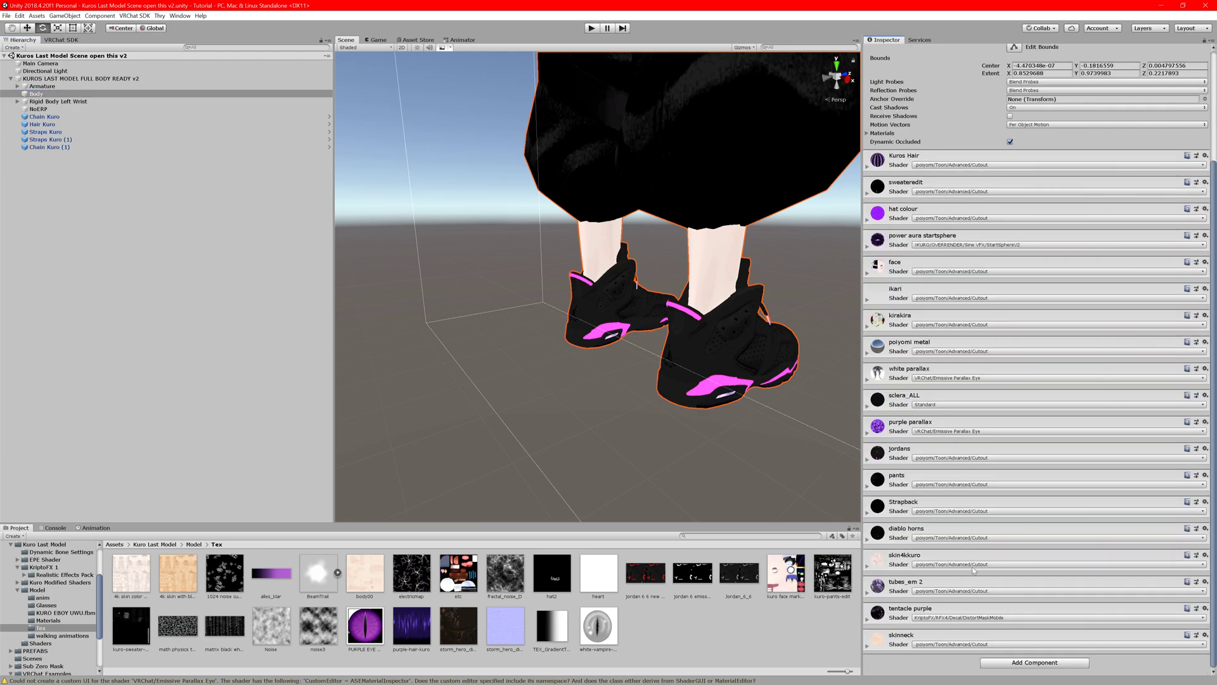
{"action": "left_click", "coordinate": [869, 460]}
{"action": "left_click", "coordinate": [867, 463]}
{"action": "left_click", "coordinate": [866, 461]}
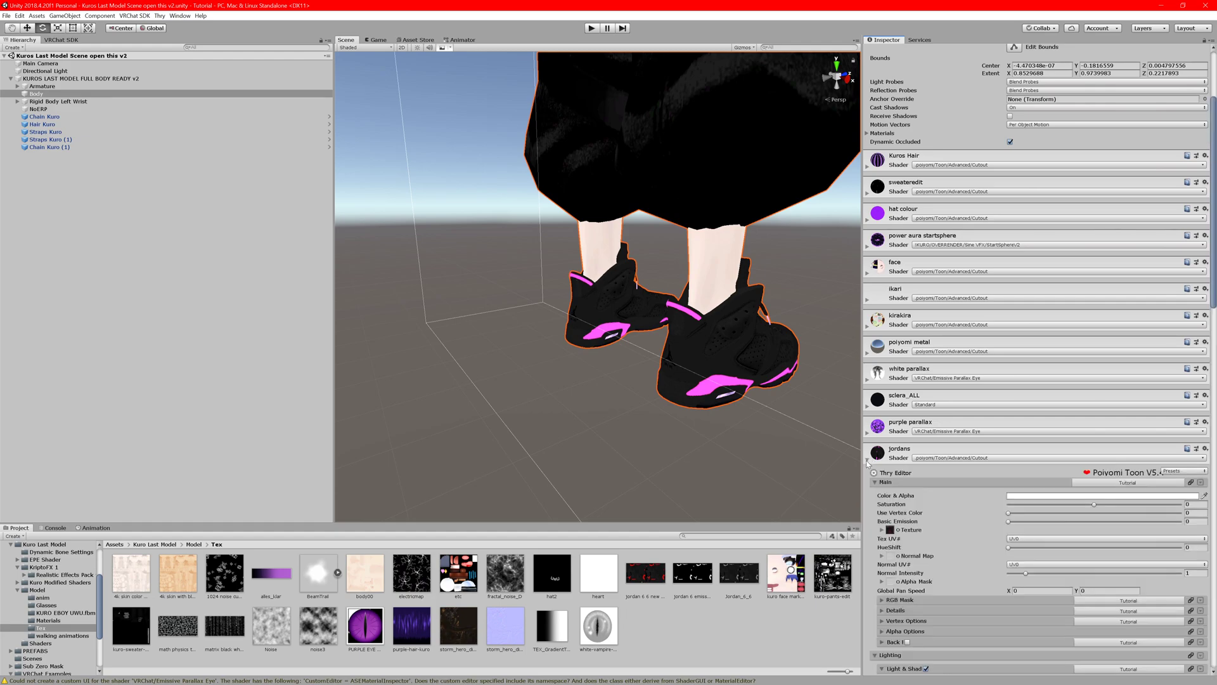
{"action": "scroll", "coordinate": [926, 554], "scroll_direction": "down", "scroll_amount": 10}
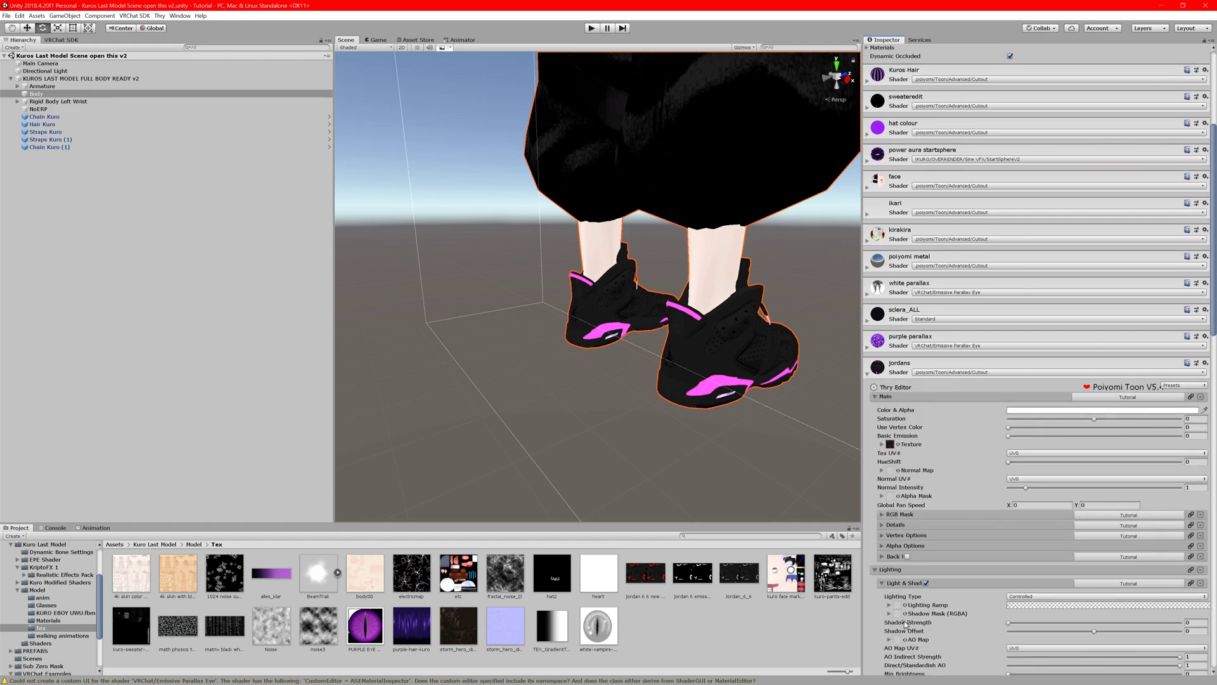
{"action": "scroll", "coordinate": [906, 624], "scroll_direction": "down", "scroll_amount": 4}
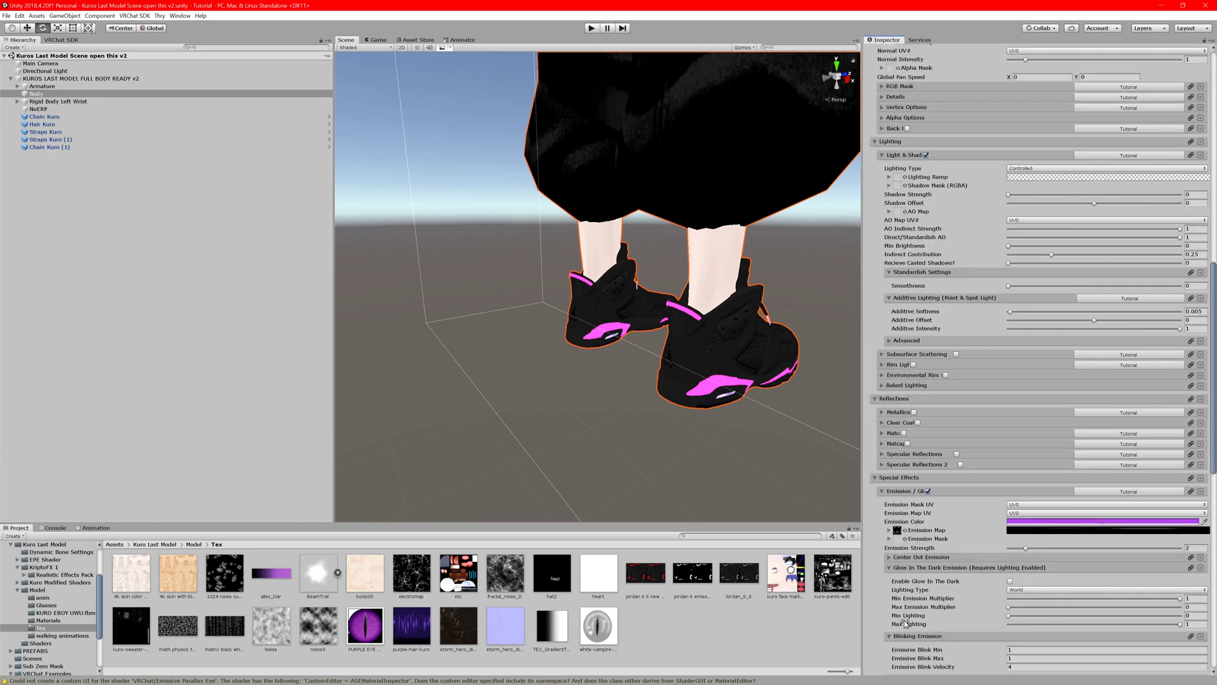
Set the jordans material's emission color to red with hexadecimal FF0006.
{"action": "left_click", "coordinate": [1024, 526]}
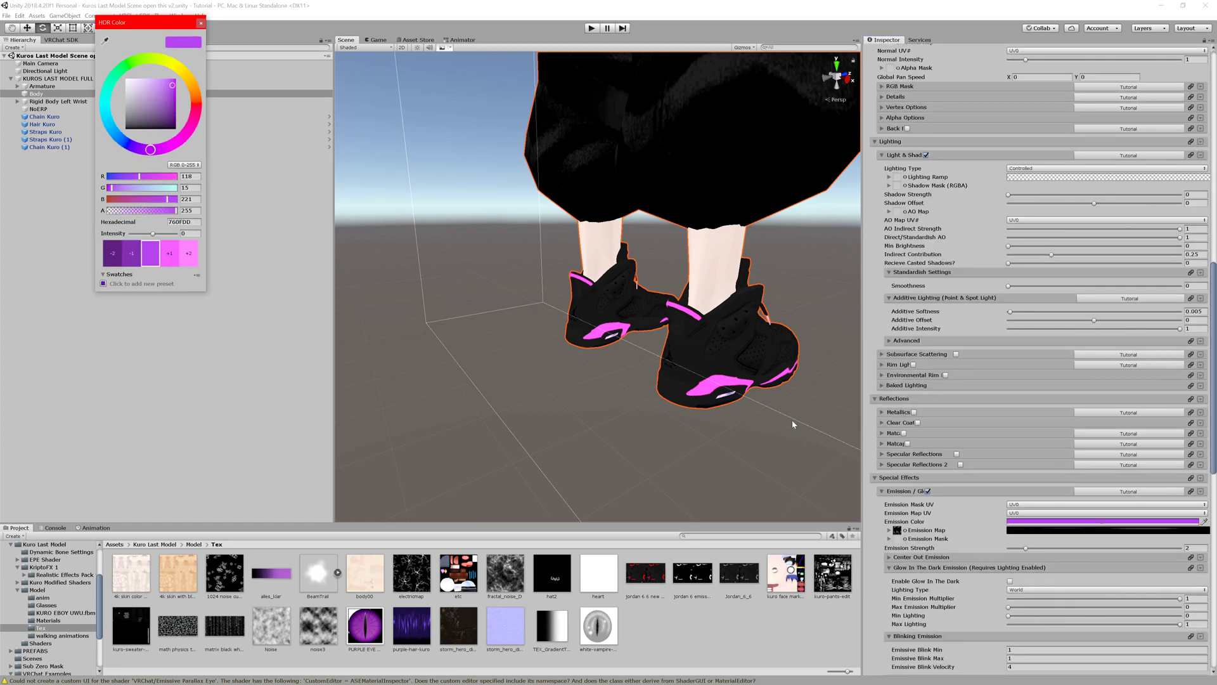
{"action": "left_click_drag", "start_coordinate": [170, 116], "coordinate": [99, 46]}
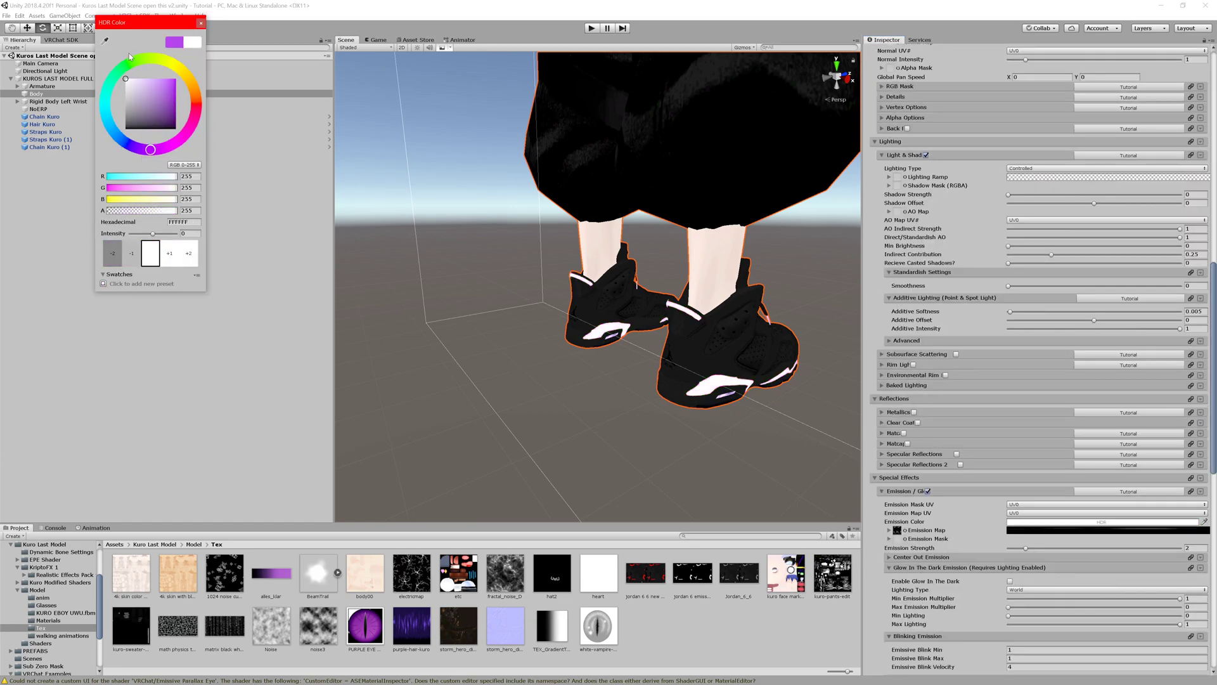
{"action": "left_click", "coordinate": [197, 105]}
{"action": "left_click_drag", "start_coordinate": [167, 94], "coordinate": [198, 60]}
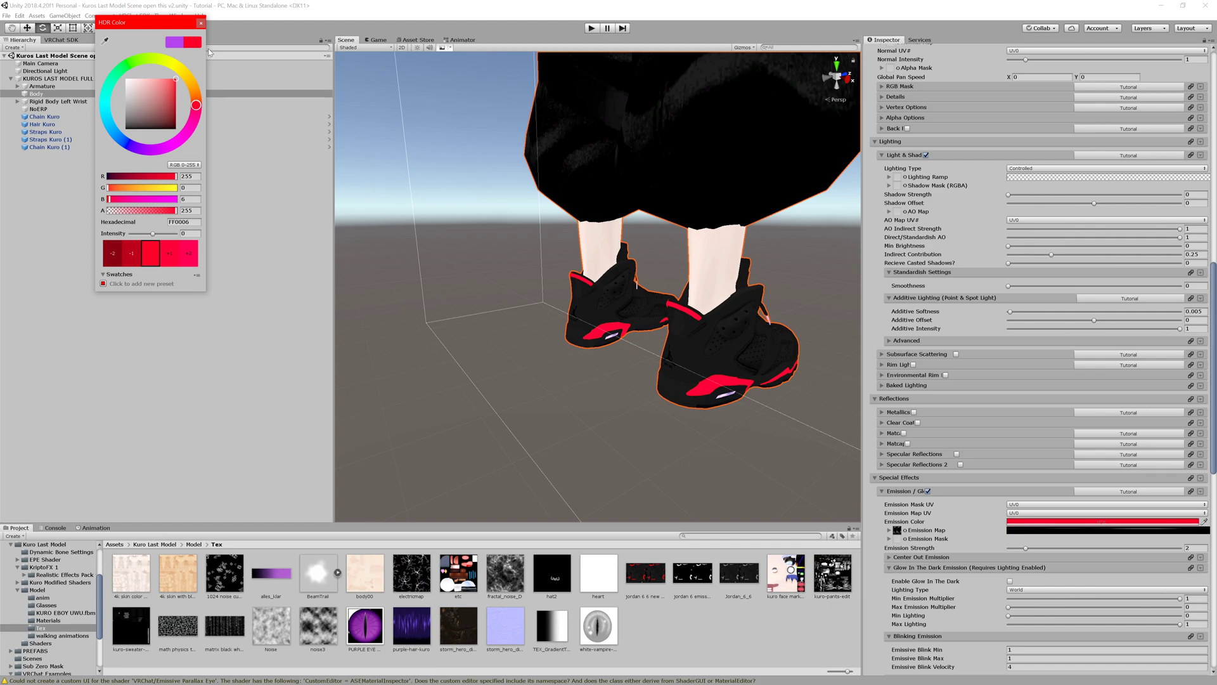
{"action": "left_click", "coordinate": [201, 23]}
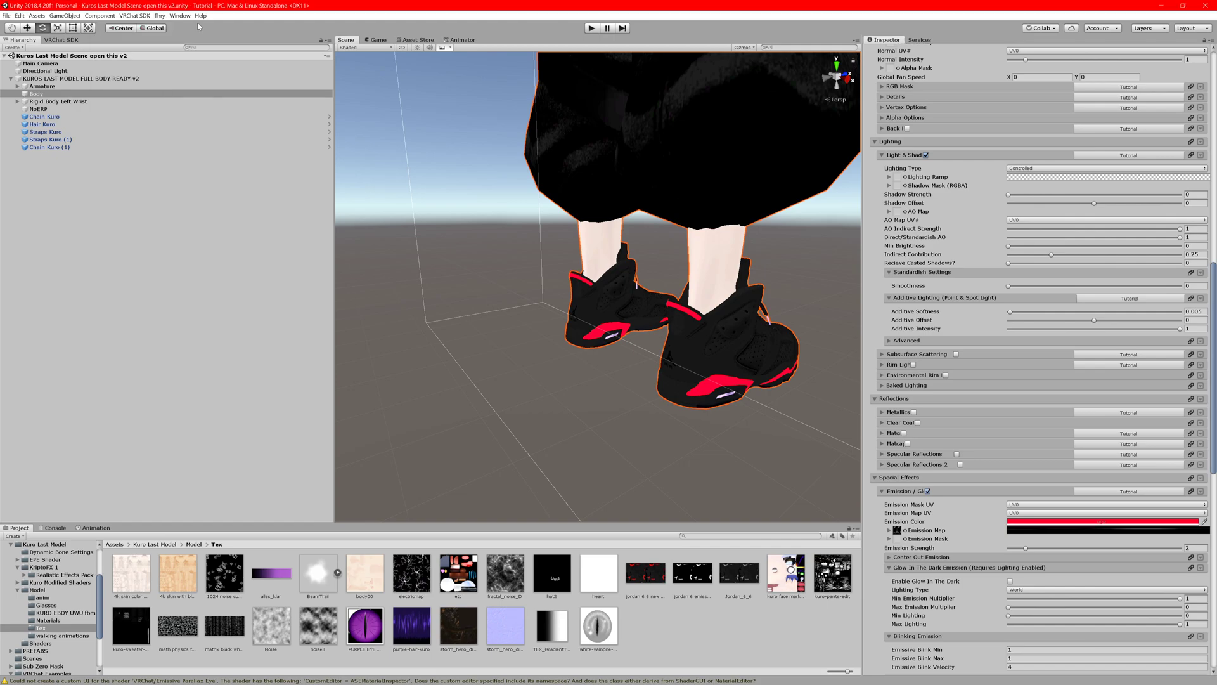
Examine the recoloured shoes together with the whole avatar from the back, side and front.
{"action": "middle_click_drag", "start_coordinate": [717, 235], "coordinate": [608, 358]}
{"action": "scroll", "coordinate": [614, 343], "scroll_direction": "down", "scroll_amount": 6}
{"action": "middle_click_drag", "start_coordinate": [624, 296], "coordinate": [624, 336]}
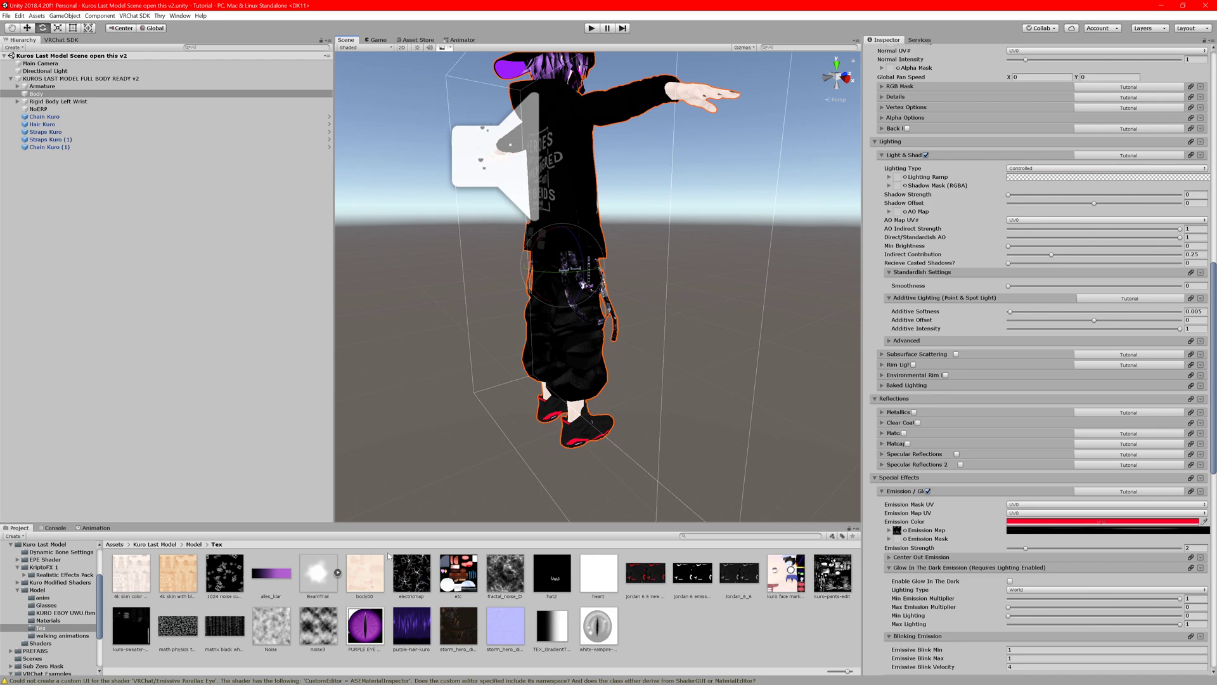
{"action": "middle_click_drag", "start_coordinate": [716, 174], "coordinate": [710, 182]}
{"action": "right_click_drag", "start_coordinate": [710, 182], "coordinate": [492, 323]}
{"action": "middle_click_drag", "start_coordinate": [551, 263], "coordinate": [451, 247]}
{"action": "scroll", "coordinate": [450, 248], "scroll_direction": "down", "scroll_amount": 4}
{"action": "middle_click_drag", "start_coordinate": [597, 273], "coordinate": [540, 265]}
{"action": "middle_click_drag", "start_coordinate": [532, 372], "coordinate": [552, 231]}
{"action": "middle_click_drag", "start_coordinate": [556, 145], "coordinate": [594, 208]}
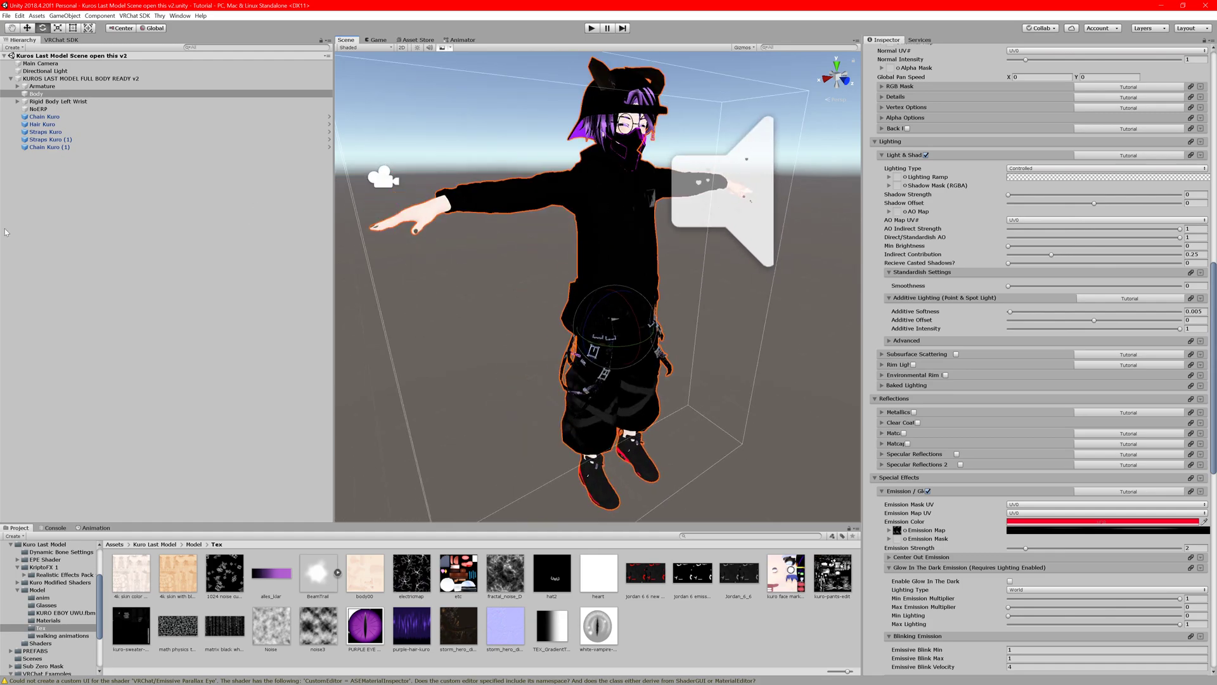
Select the avatar's subzero mask, expand its Metal material and materials list, and locate the Element 2 material in the project.
{"action": "left_click", "coordinate": [622, 147]}
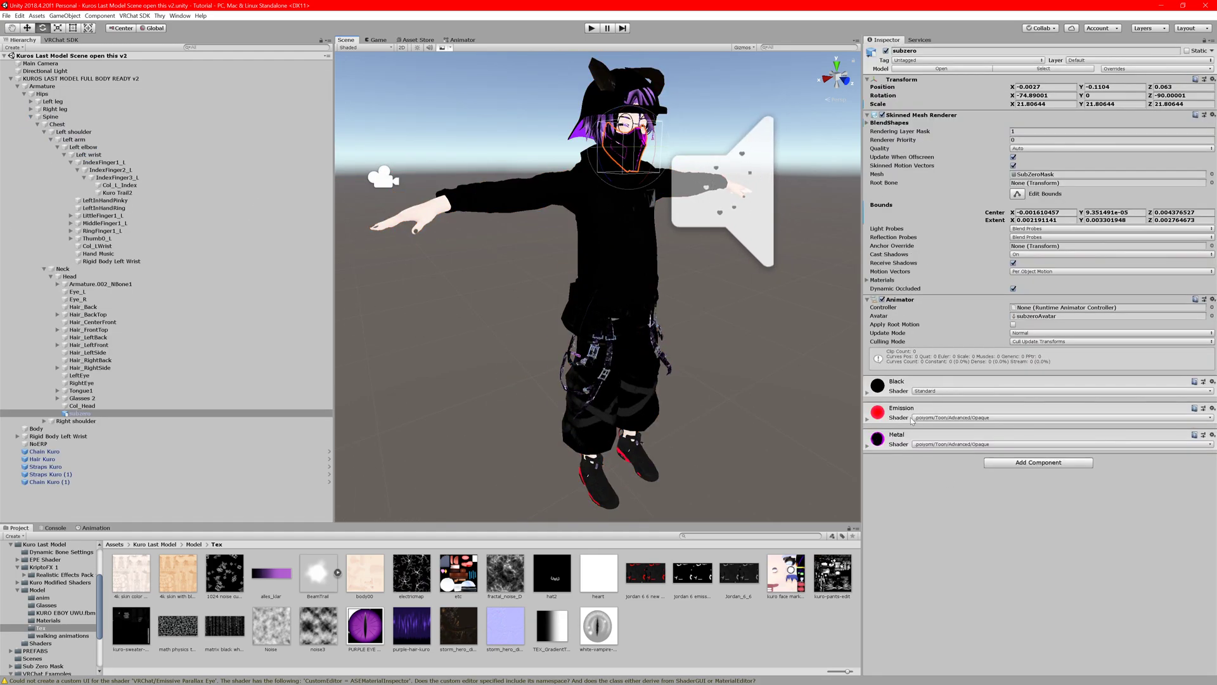
{"action": "left_click", "coordinate": [868, 446]}
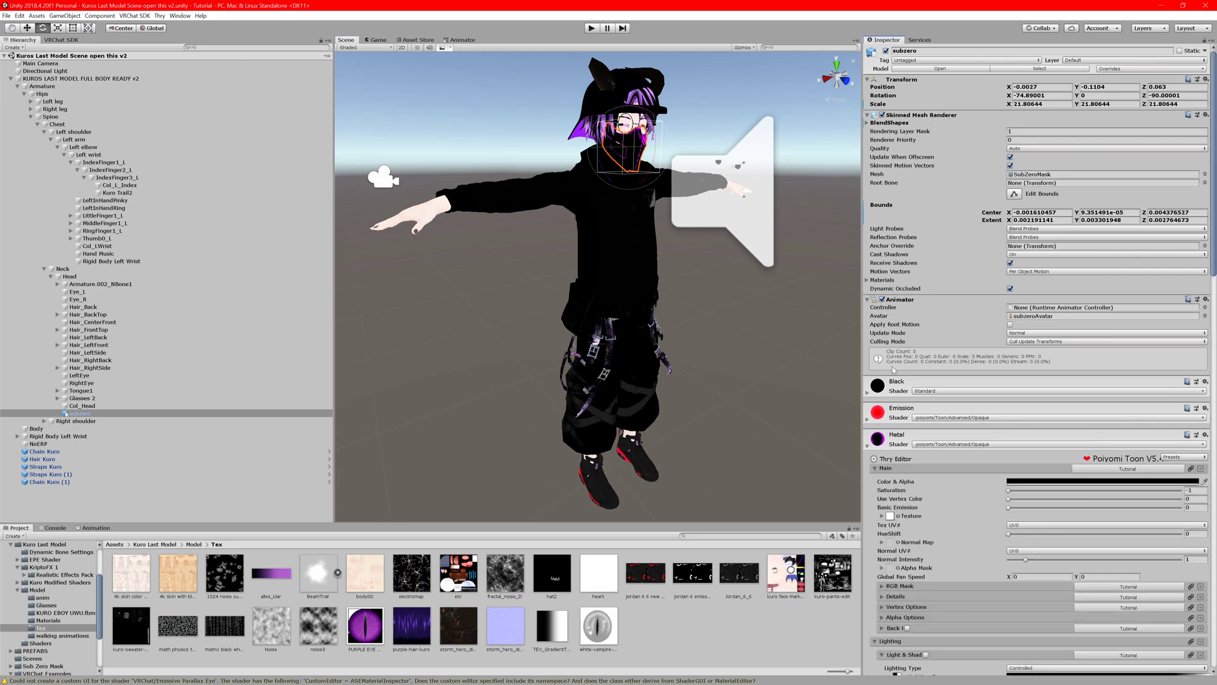
{"action": "left_click", "coordinate": [881, 280]}
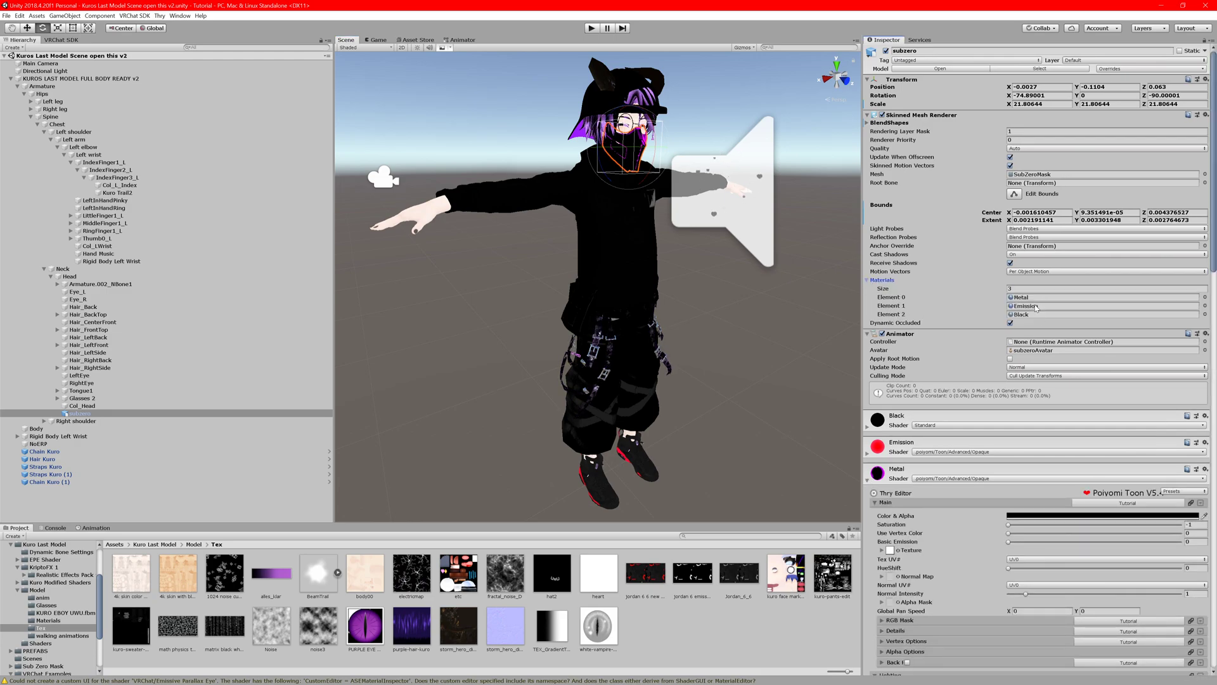
{"action": "left_click", "coordinate": [1028, 314]}
Try the Metal material on the avatar's sweater, pants, straps and hands, and undo all of these assignments.
{"action": "left_click_drag", "start_coordinate": [398, 573], "coordinate": [593, 348]}
{"action": "left_click_drag", "start_coordinate": [403, 588], "coordinate": [587, 381]}
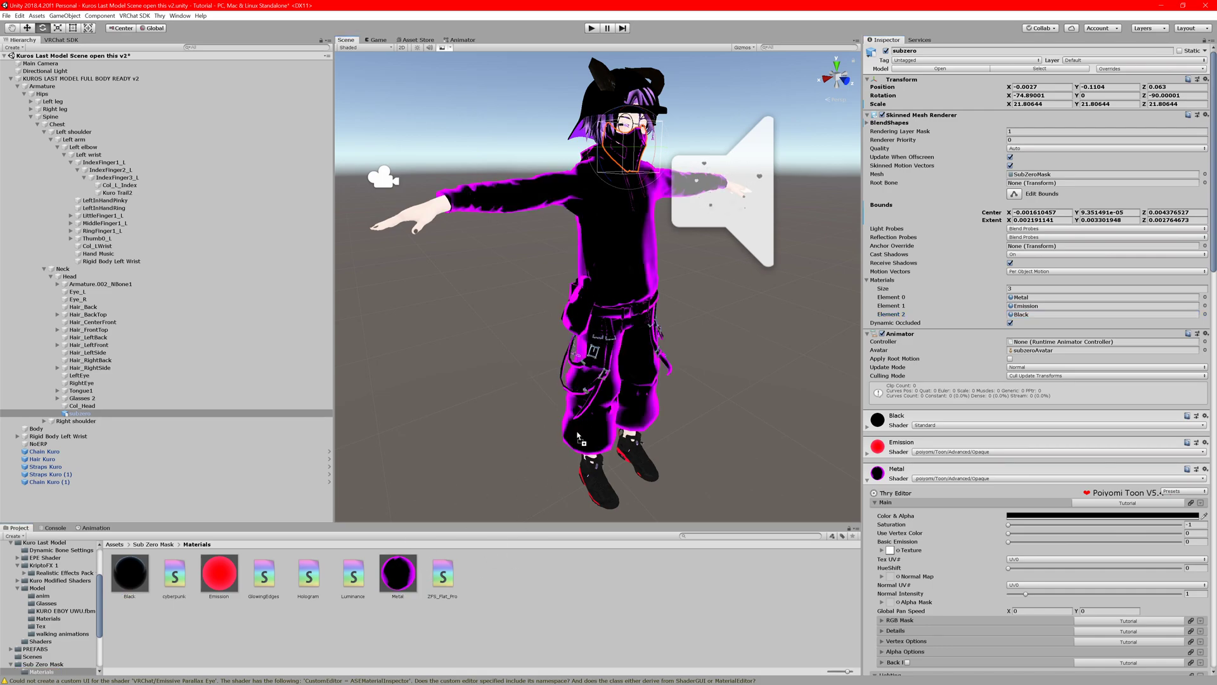
{"action": "key", "text": "ctrl+z"}
{"action": "left_click_drag", "start_coordinate": [404, 578], "coordinate": [627, 434]}
{"action": "left_click_drag", "start_coordinate": [559, 408], "coordinate": [585, 394]}
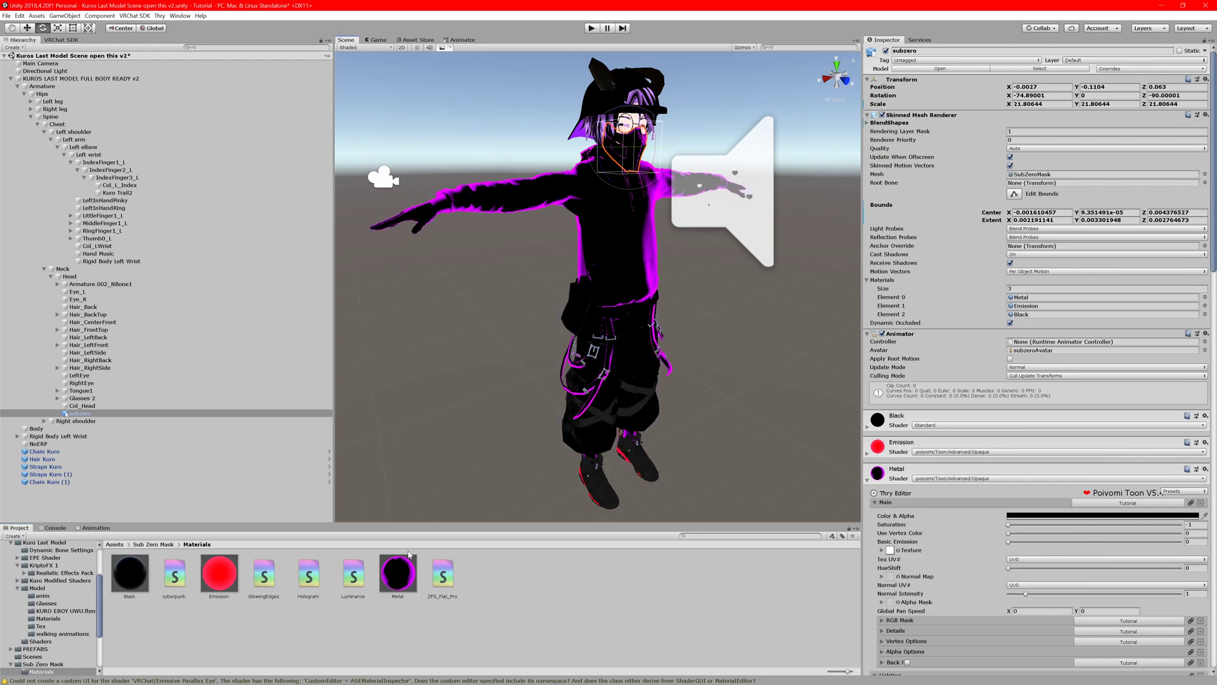
{"action": "left_click_drag", "start_coordinate": [545, 436], "coordinate": [648, 172]}
{"action": "left_click_drag", "start_coordinate": [631, 388], "coordinate": [624, 467]}
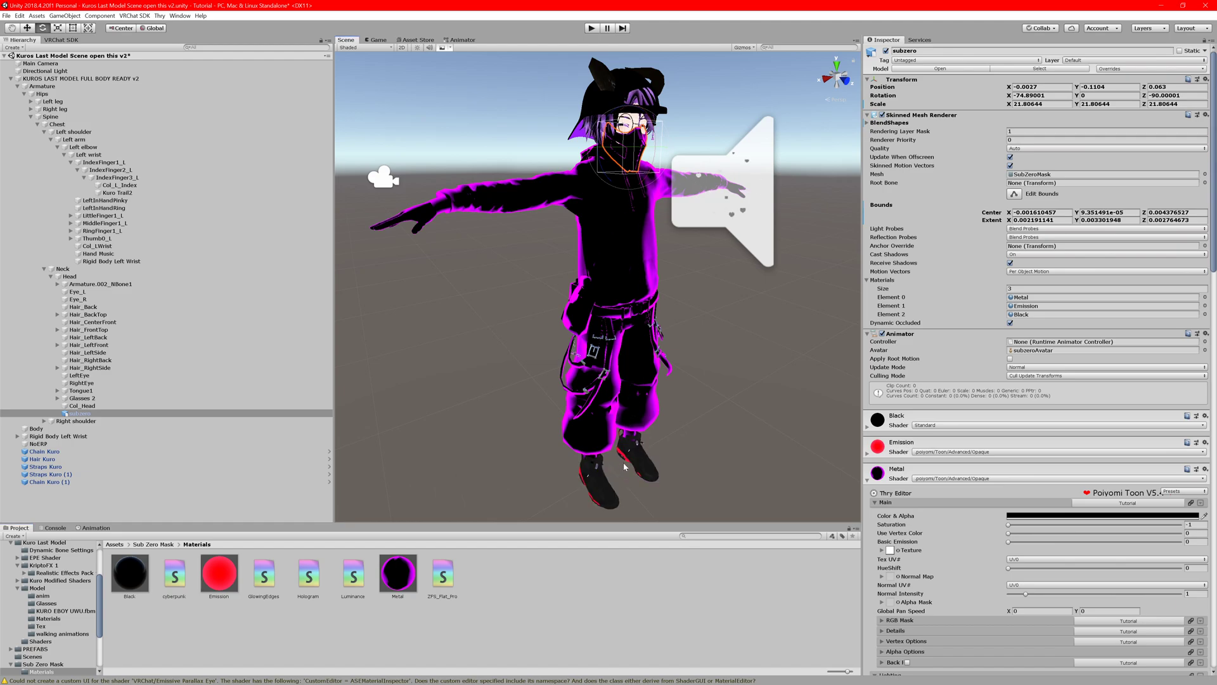
{"action": "key", "text": "ctrl+z"}
{"action": "key", "text": "ctrl+z"}
{"action": "key", "text": "ctrl+z"}
{"action": "key", "text": "ctrl+z"}
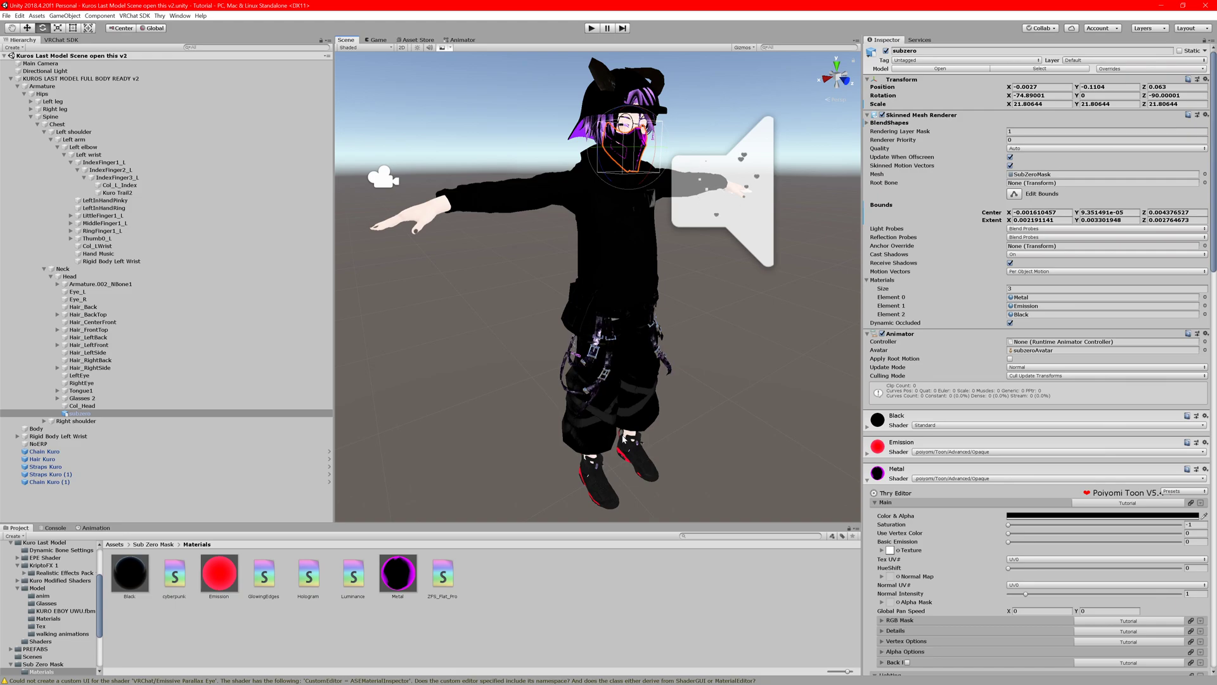
Show the top-level Assets folder and inspect the Chain Kuro, Hair Kuro, NoERP and subzero objects of the avatar.
{"action": "left_click", "coordinate": [116, 546]}
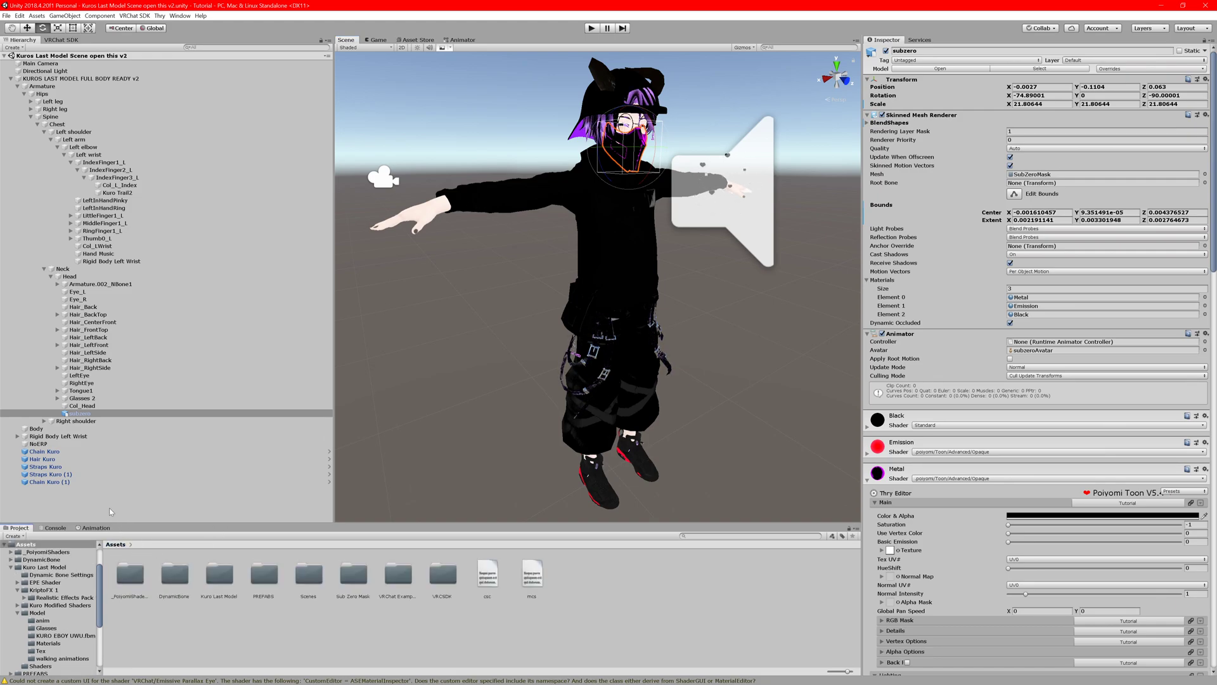
{"action": "left_click", "coordinate": [55, 451]}
{"action": "left_click", "coordinate": [891, 53]}
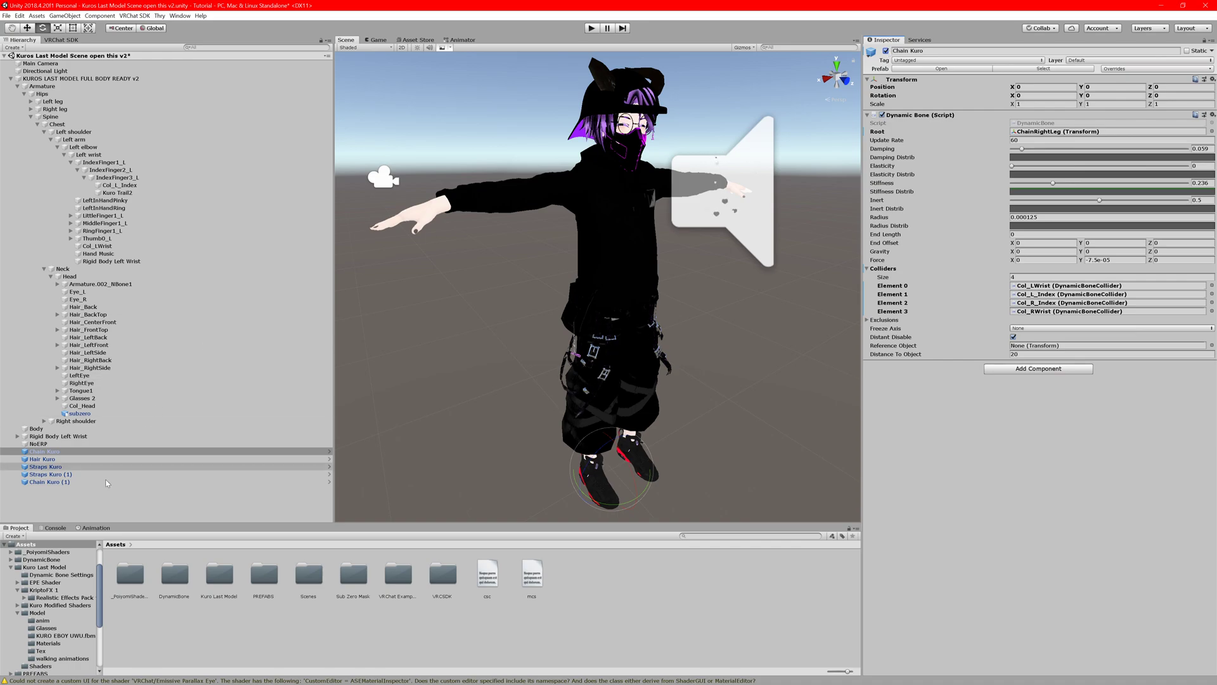
{"action": "left_click", "coordinate": [44, 459]}
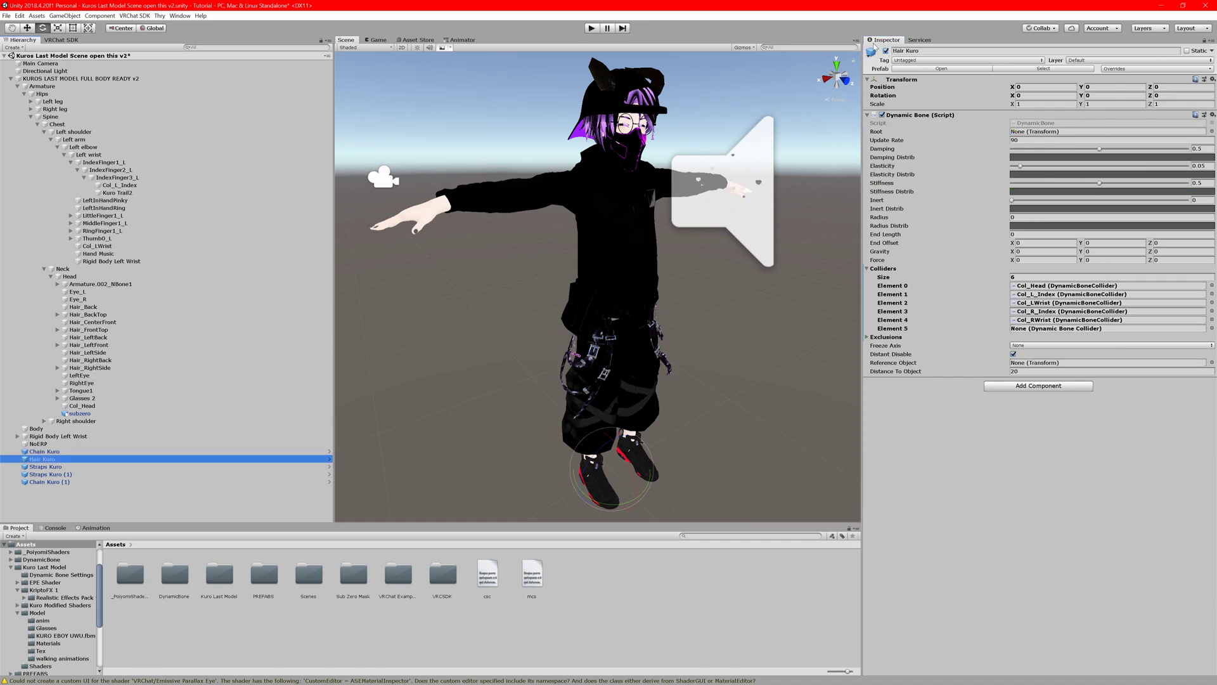
{"action": "left_click", "coordinate": [889, 54]}
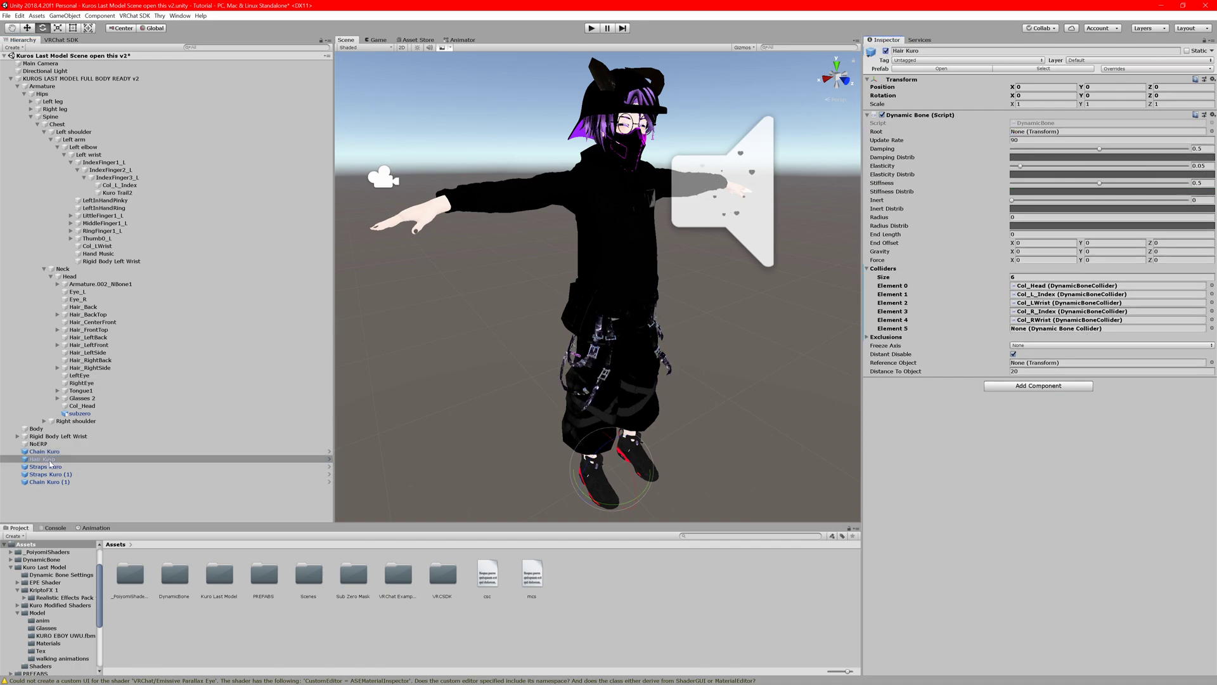
{"action": "left_click", "coordinate": [70, 429]}
{"action": "left_click", "coordinate": [51, 444]}
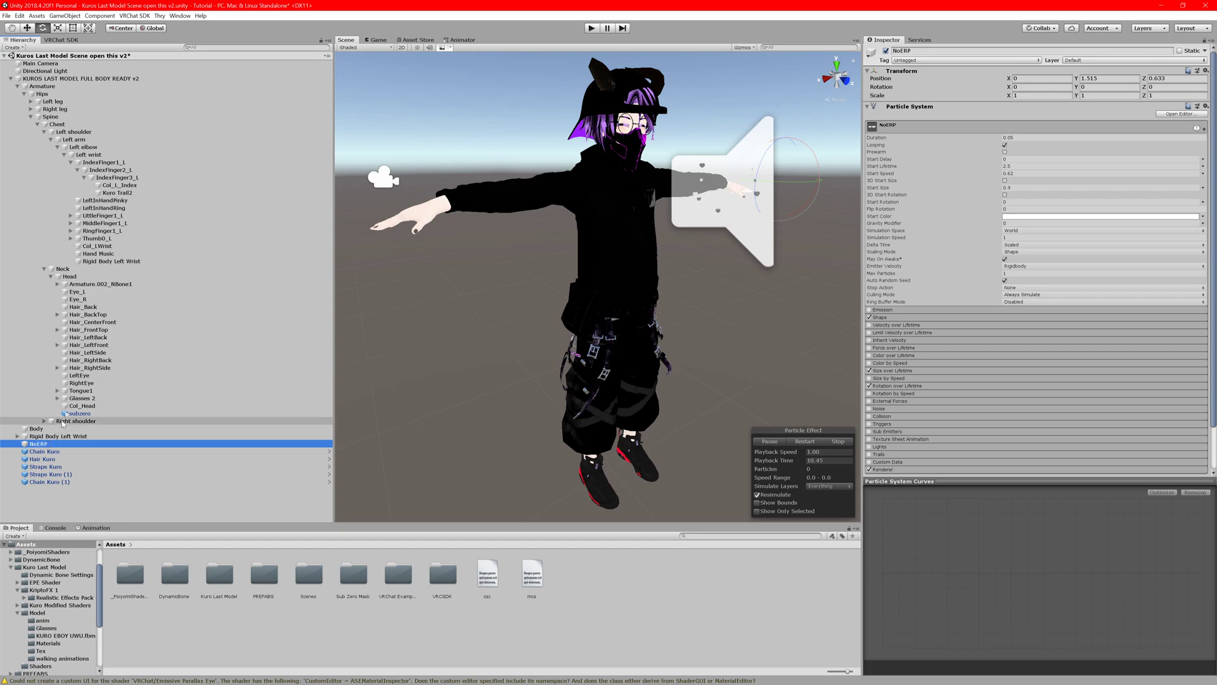
{"action": "left_click", "coordinate": [71, 414]}
{"action": "middle_click_drag", "start_coordinate": [569, 231], "coordinate": [507, 288]}
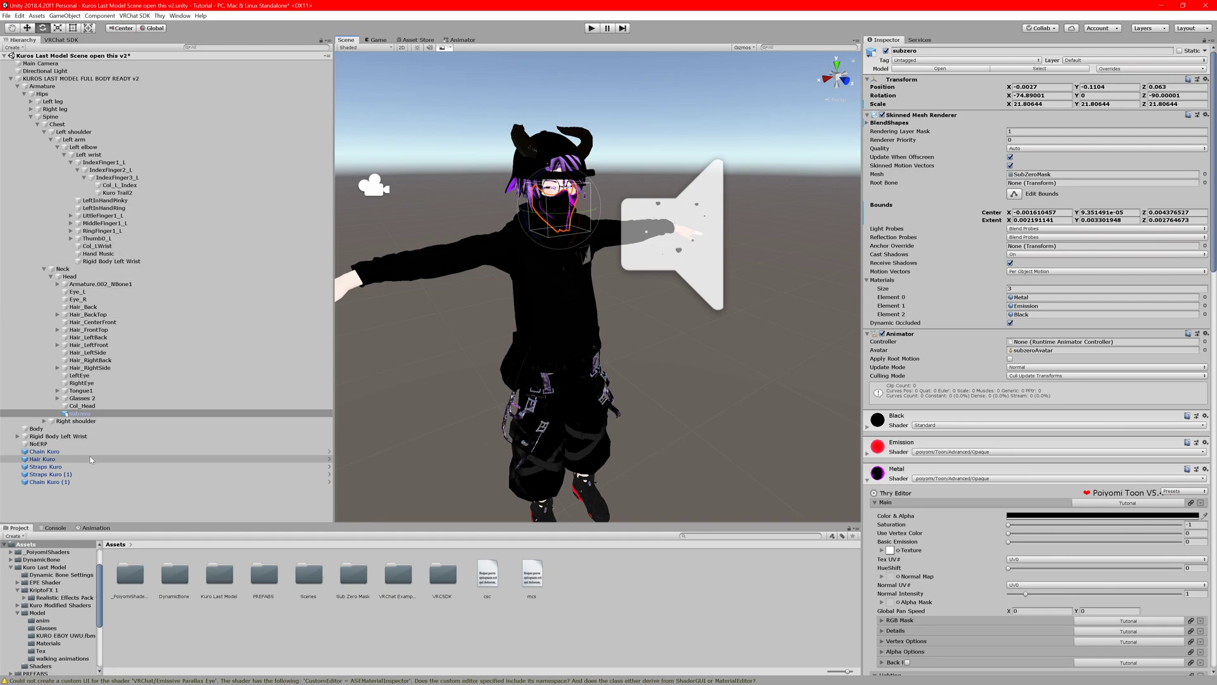
Inspect the NoERP particle system and its material, pausing and resuming the particle preview.
{"action": "left_click", "coordinate": [61, 451]}
{"action": "left_click", "coordinate": [59, 443]}
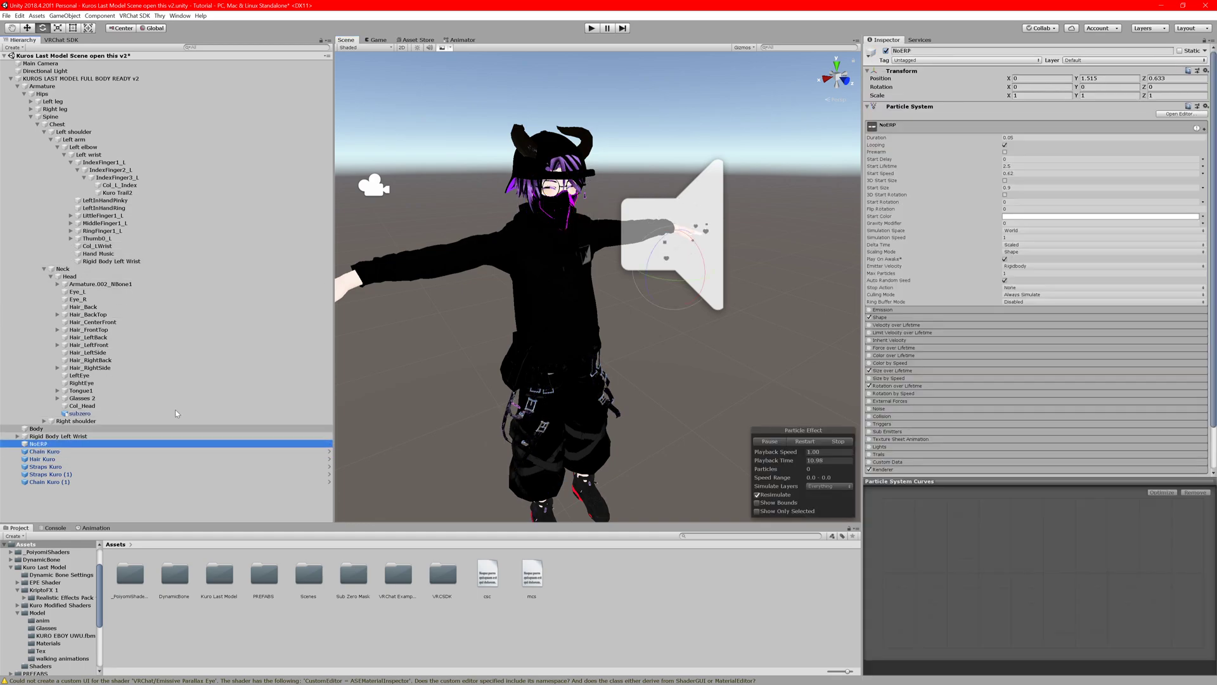
{"action": "left_click", "coordinate": [770, 442]}
{"action": "scroll", "coordinate": [930, 433], "scroll_direction": "down", "scroll_amount": 2}
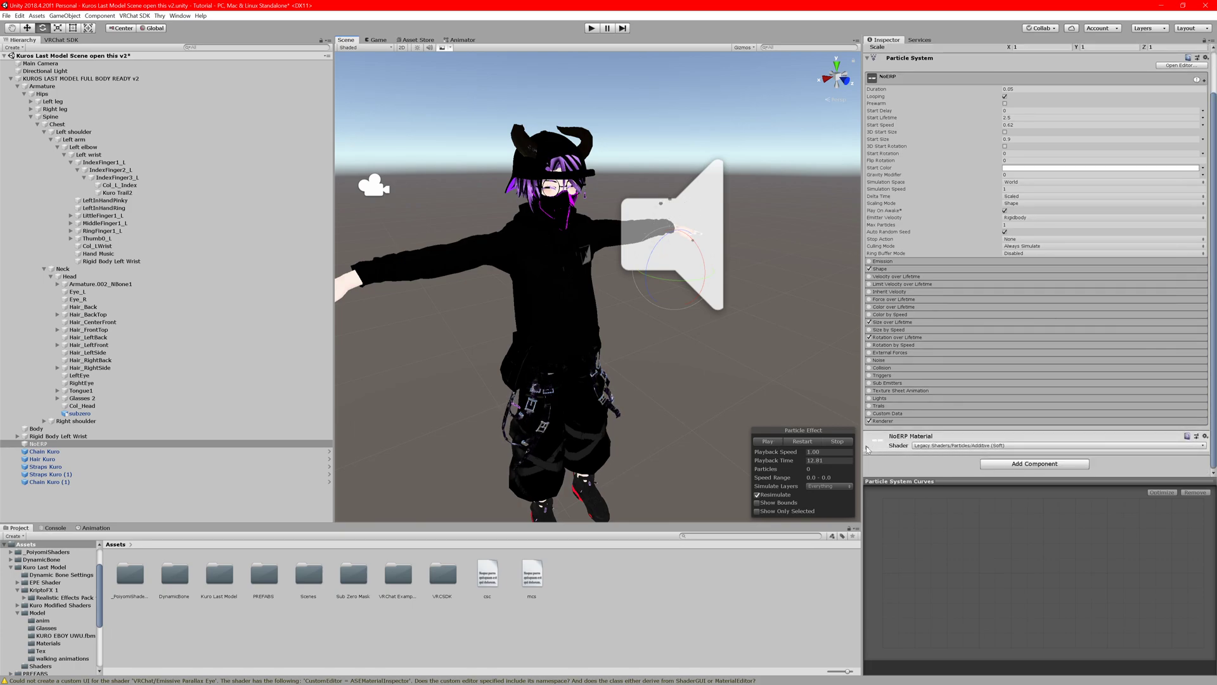
{"action": "left_click", "coordinate": [777, 440]}
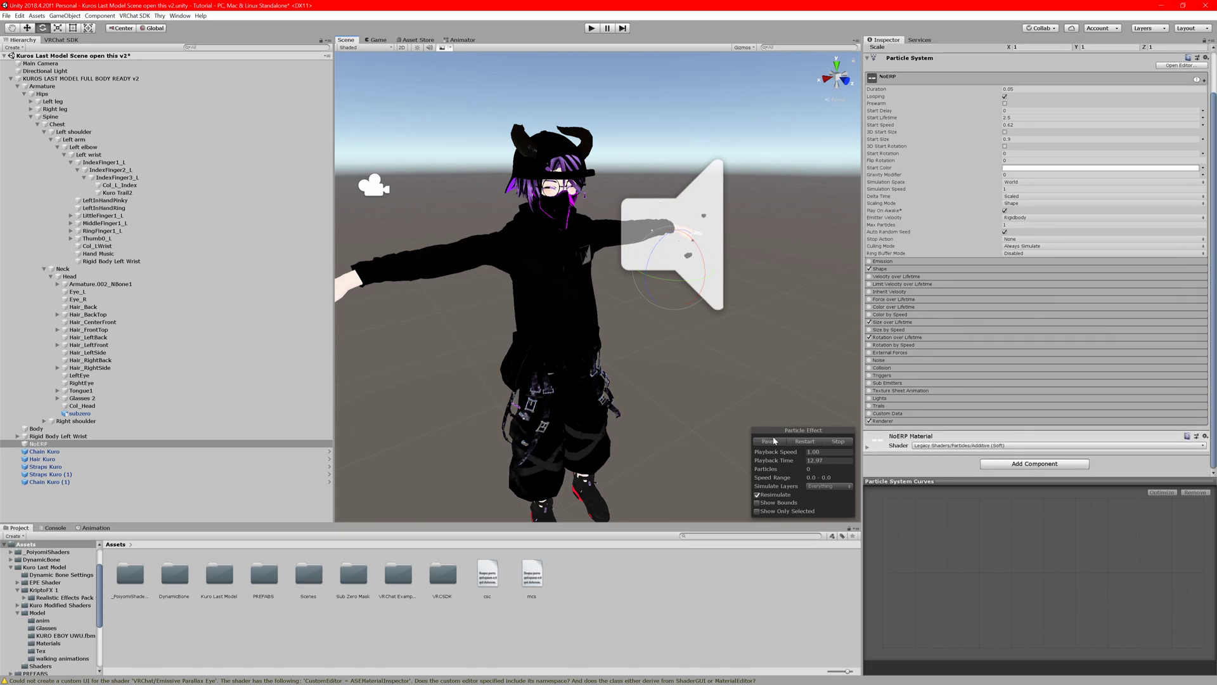
Try to save the avatar's subzero mask as a prefab in the Assets folder.
{"action": "double_click", "coordinate": [42, 430]}
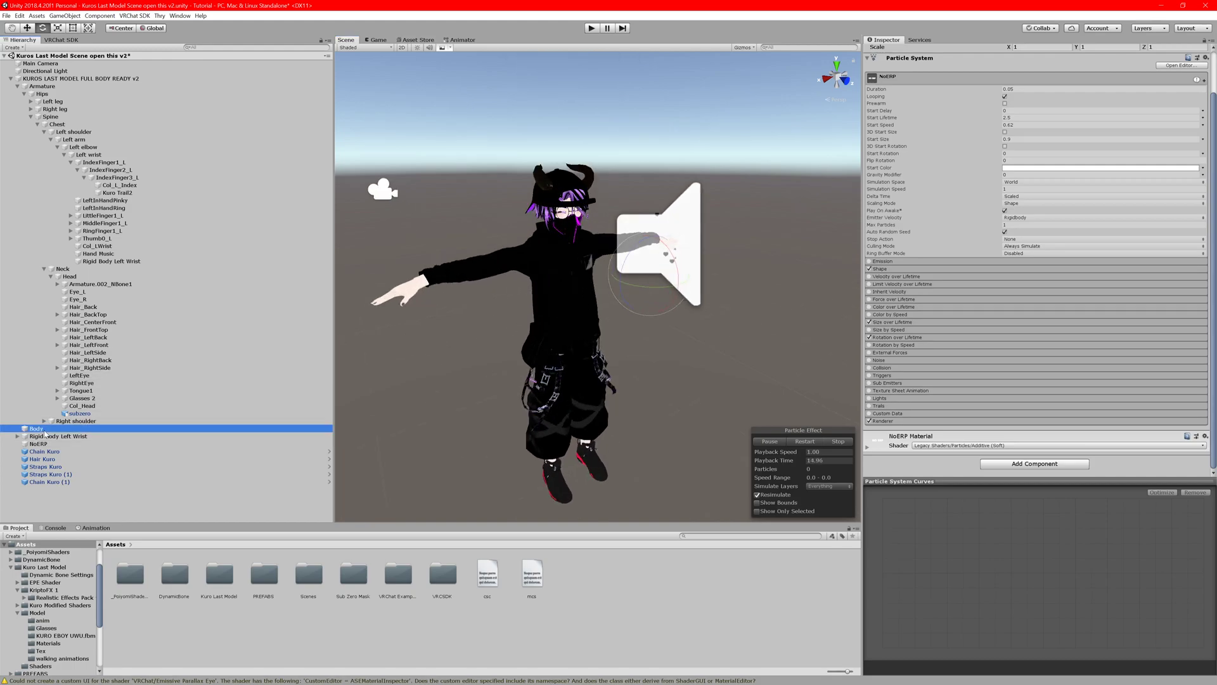
{"action": "left_click", "coordinate": [43, 437]}
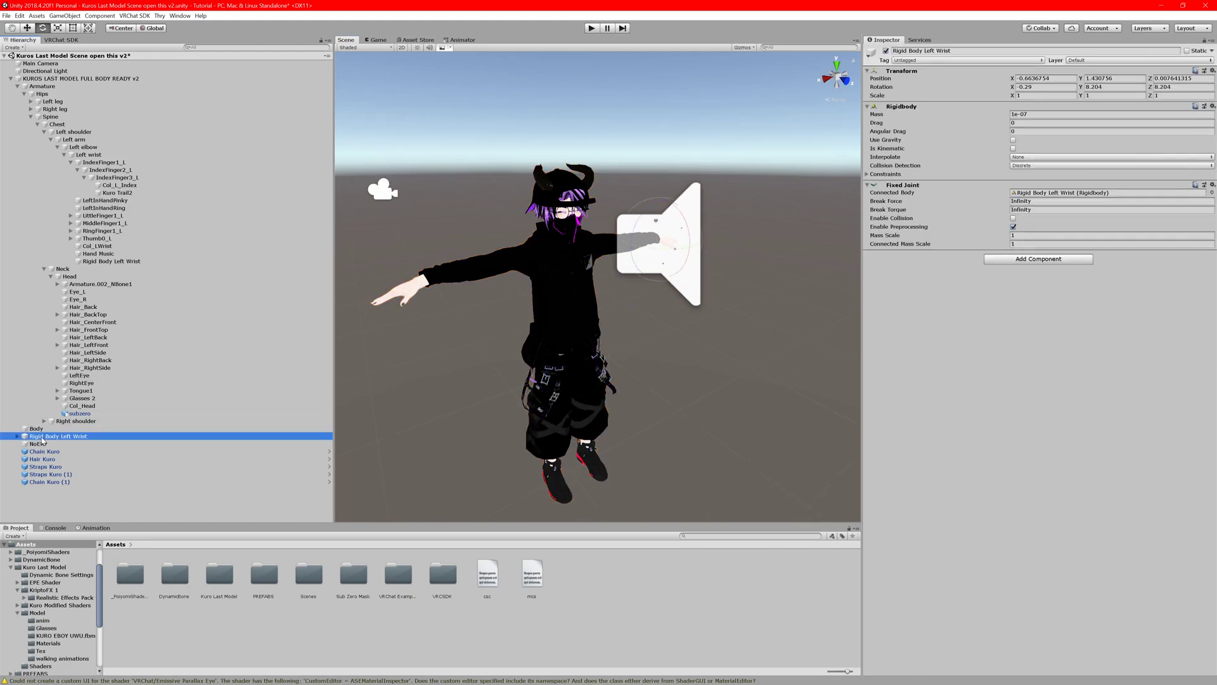
{"action": "left_click_drag", "start_coordinate": [39, 437], "coordinate": [192, 559]}
{"action": "left_click", "coordinate": [88, 413]}
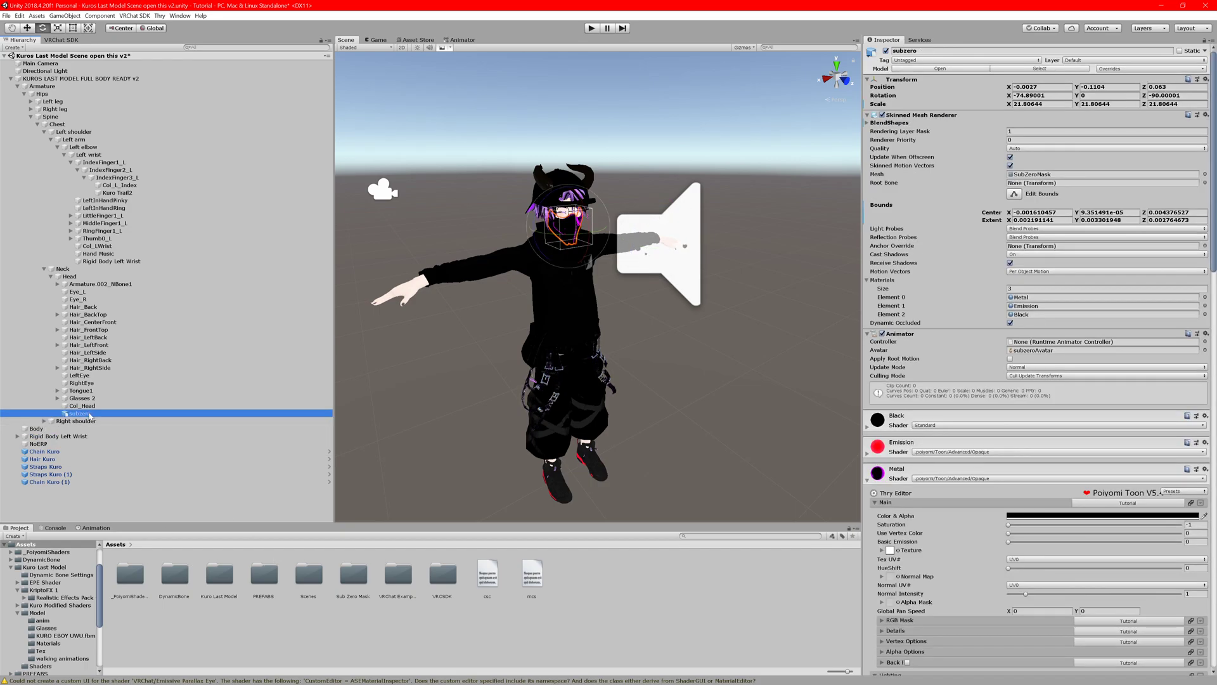
{"action": "left_click_drag", "start_coordinate": [89, 415], "coordinate": [241, 650]}
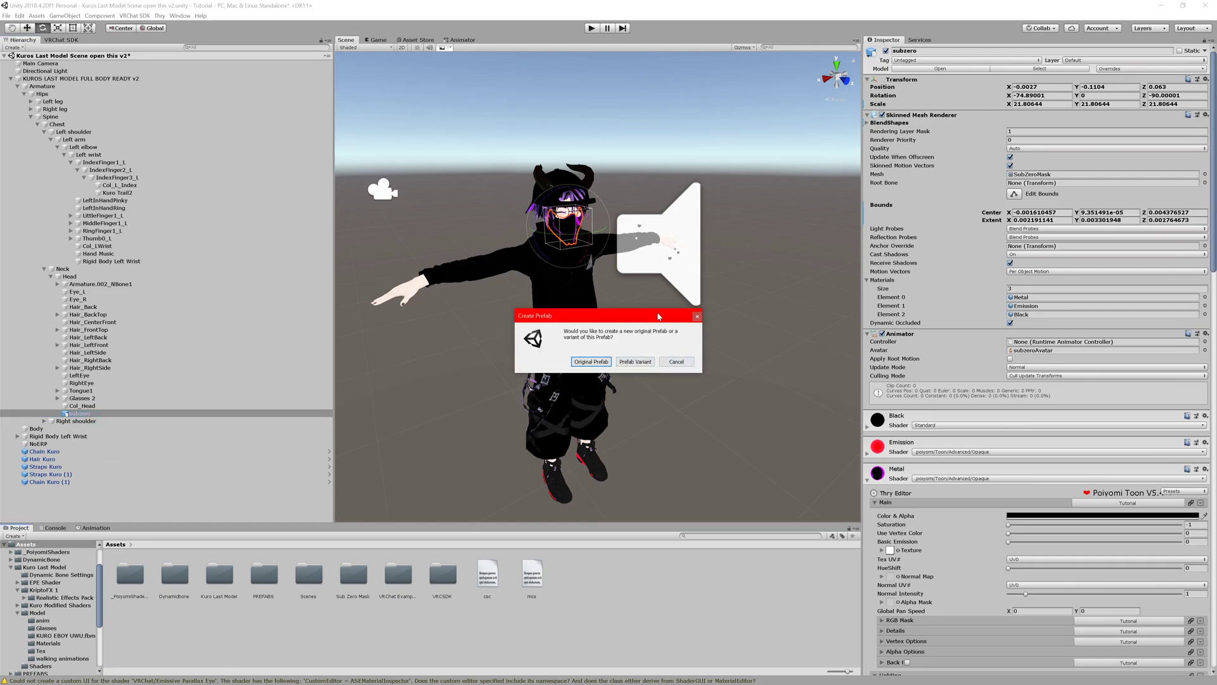
{"action": "left_click", "coordinate": [698, 315]}
{"action": "left_click", "coordinate": [273, 580]}
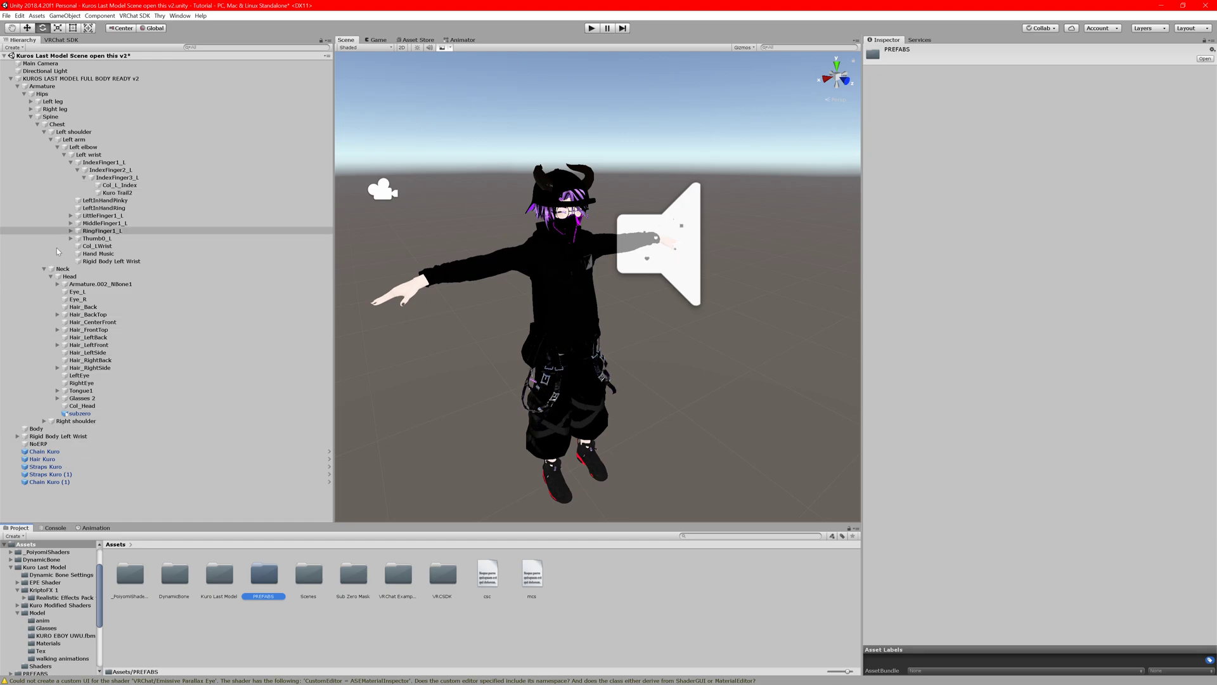
Make the subzero mask a child of the avatar's Left wrist bone.
{"action": "double_click", "coordinate": [98, 246]}
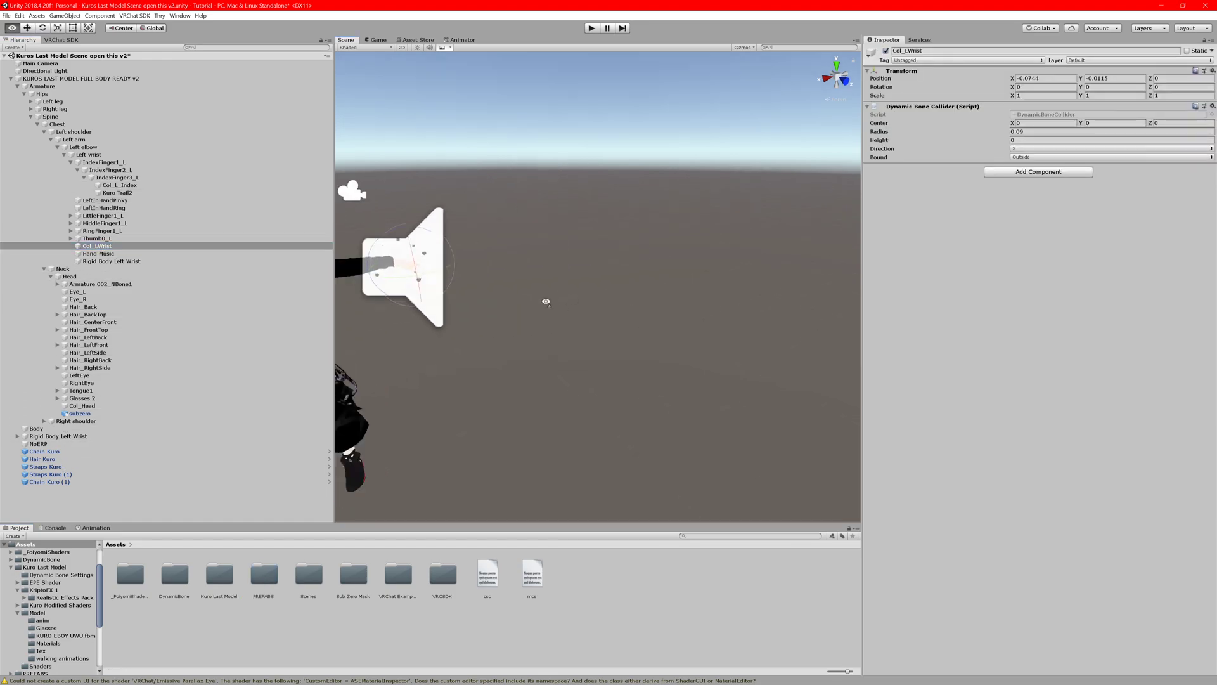
{"action": "left_click", "coordinate": [88, 155]}
{"action": "left_click_drag", "start_coordinate": [80, 414], "coordinate": [112, 157]}
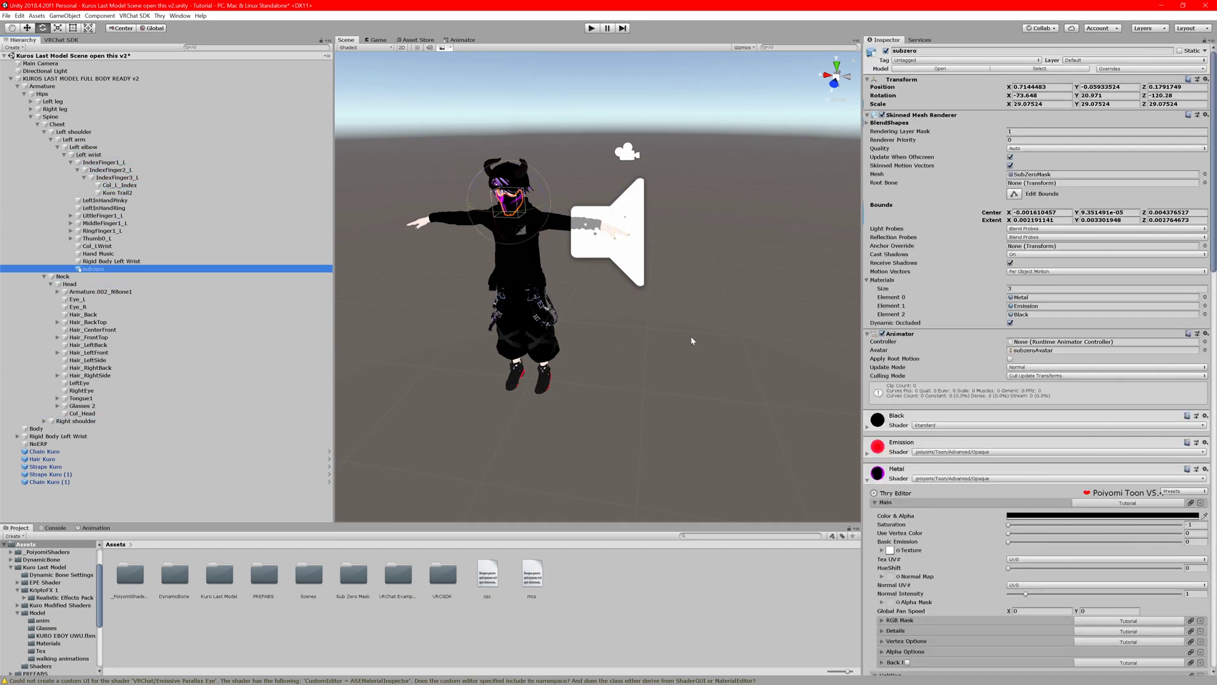
Set the subzero mask's position to X 0, Y 0, Z 0 relative to the left wrist.
{"action": "scroll", "coordinate": [688, 336], "scroll_direction": "up", "scroll_amount": 2}
{"action": "left_click", "coordinate": [1054, 92]}
{"action": "left_click", "coordinate": [1042, 80]}
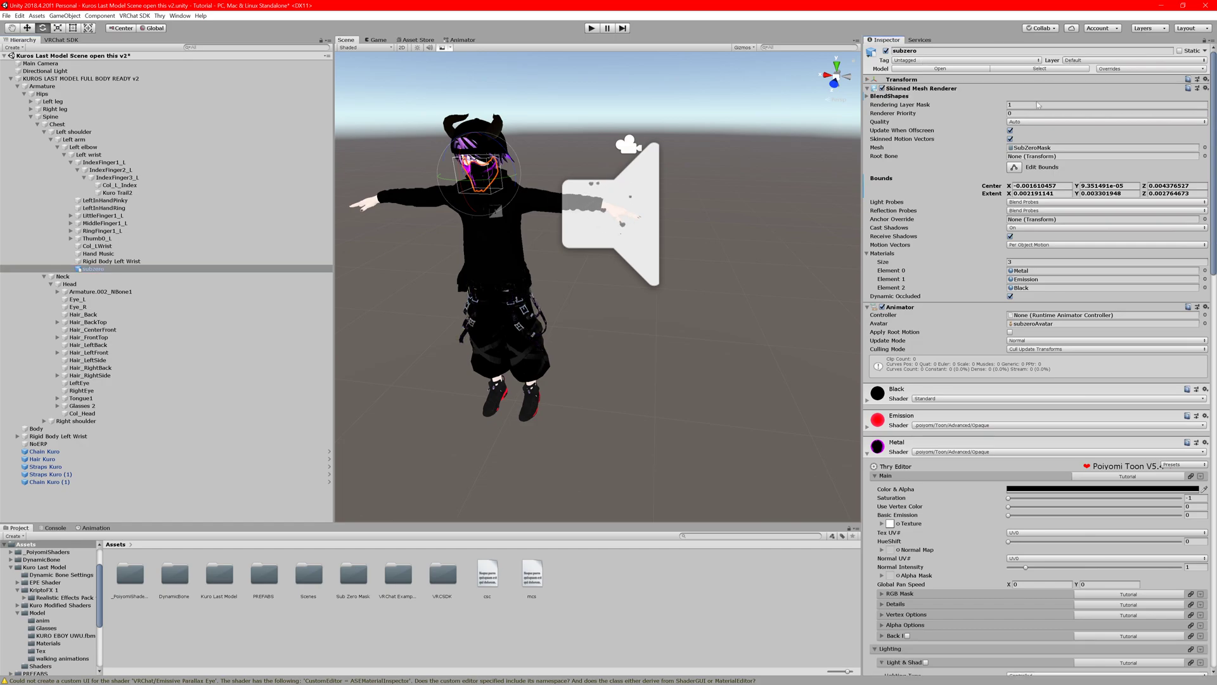
{"action": "left_click", "coordinate": [944, 82]}
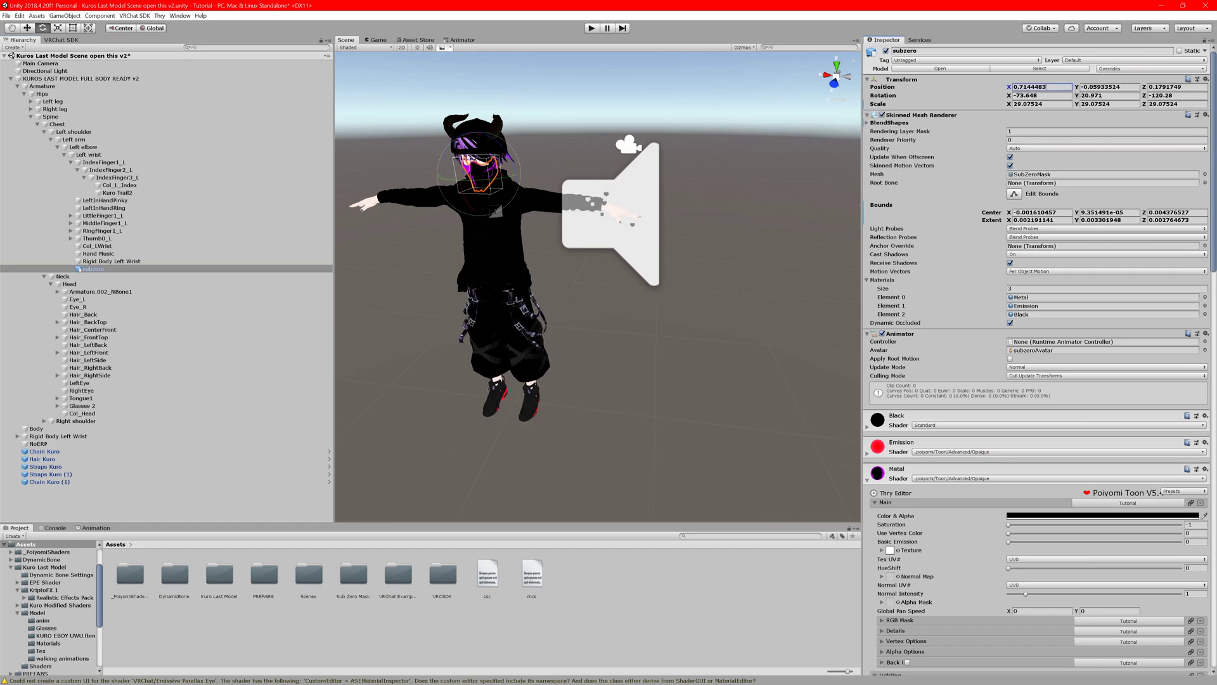
{"action": "type", "text": "09"}
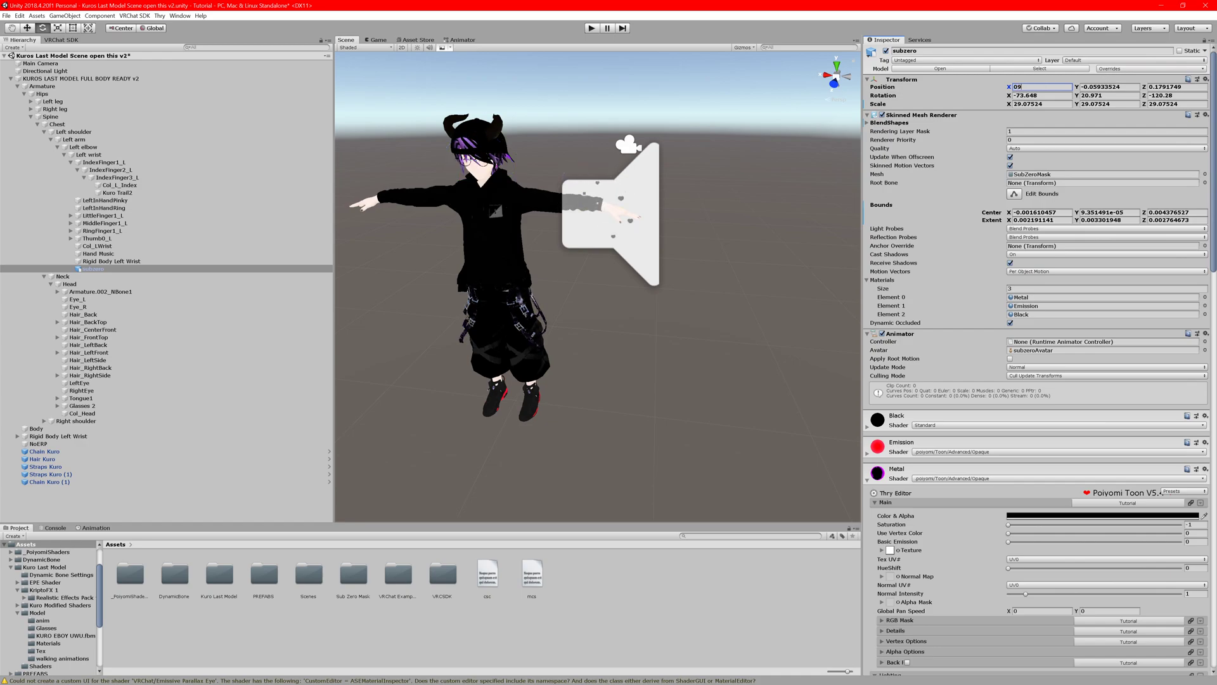
{"action": "key", "text": "Tab"}
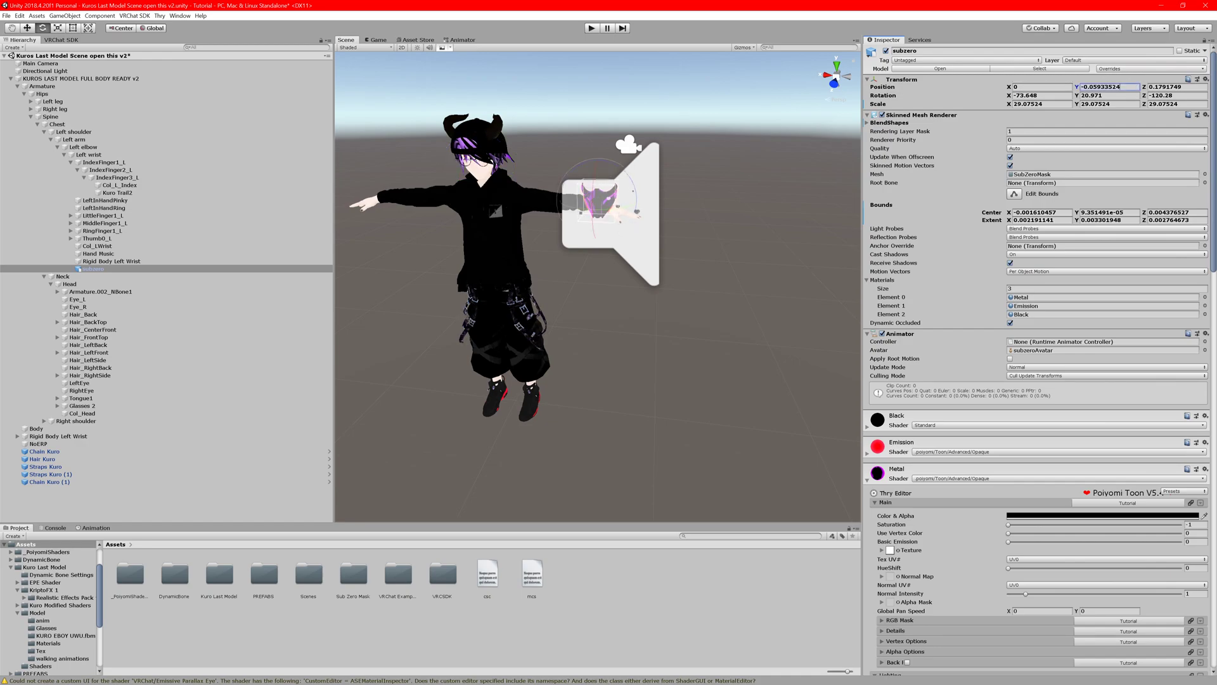
{"action": "type", "text": "0"}
{"action": "key", "text": "Tab"}
{"action": "type", "text": "0"}
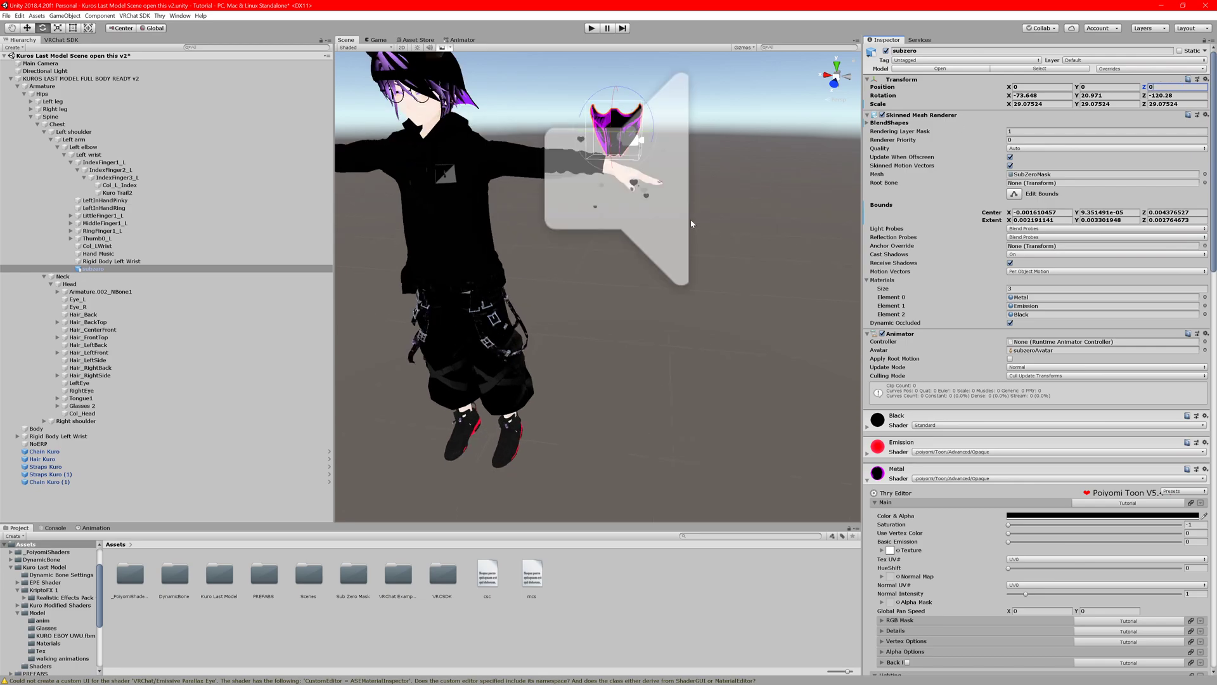
Move the subzero mask onto the left hand, at about X -0.062, Y -0.203, Z -0.006, and deactivate it.
{"action": "type", "text": "fw"}
{"action": "left_click_drag", "start_coordinate": [655, 190], "coordinate": [649, 280]}
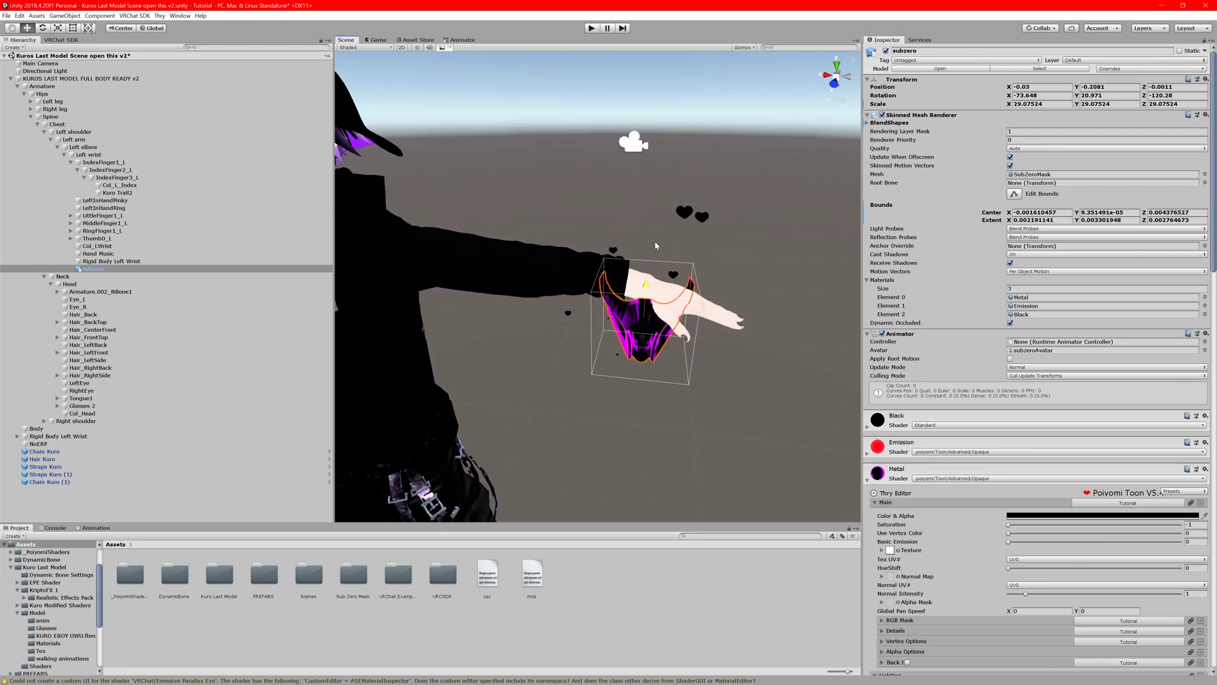
{"action": "left_click", "coordinate": [630, 324]}
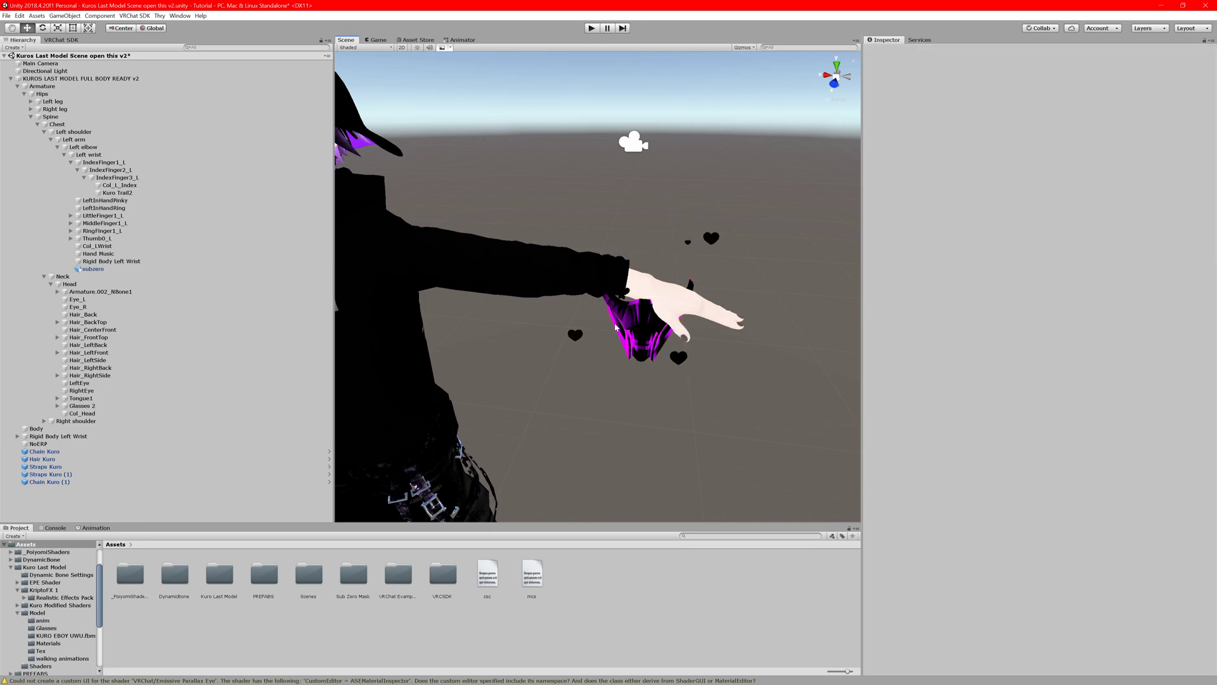
{"action": "left_click", "coordinate": [629, 323]}
{"action": "left_click_drag", "start_coordinate": [619, 321], "coordinate": [630, 323]}
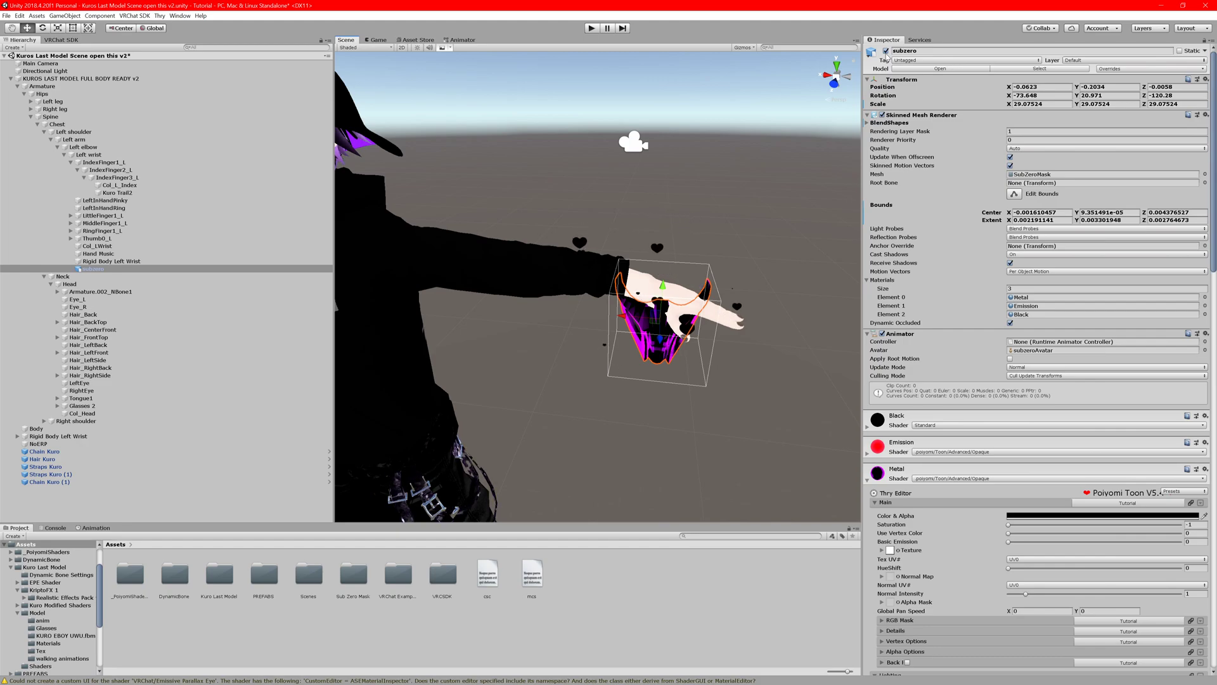
{"action": "left_click", "coordinate": [886, 51]}
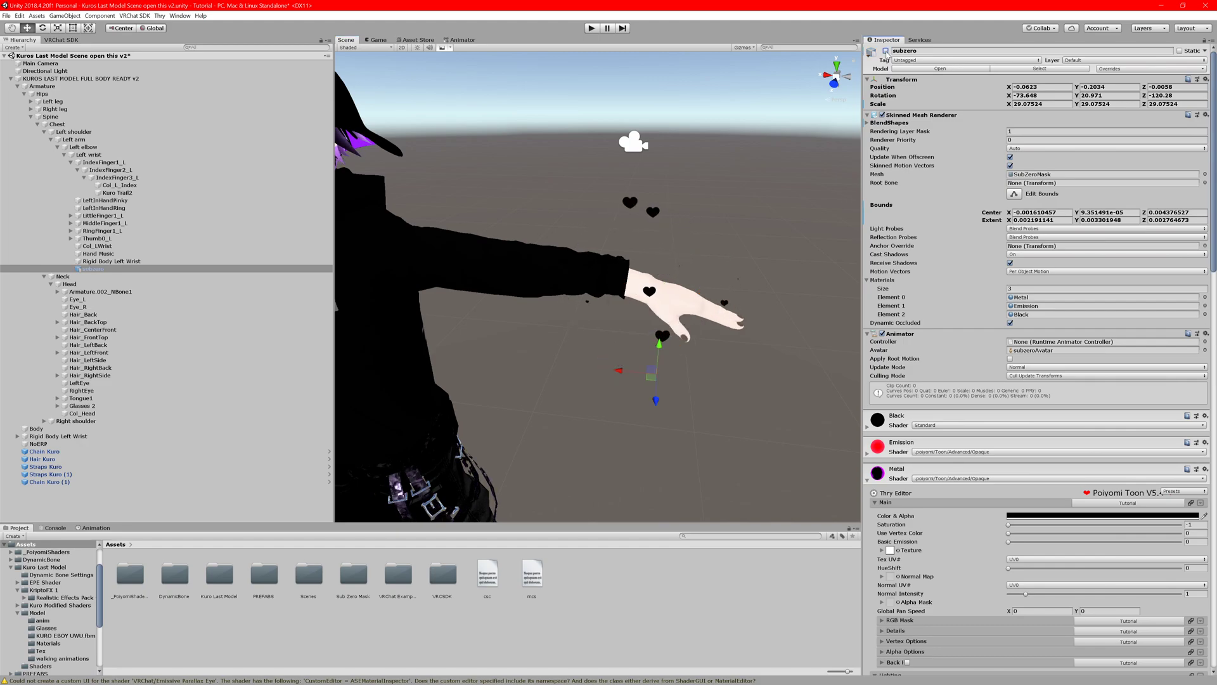
Duplicate the KUROS LAST MODEL FULL BODY READY v2 avatar and deactivate the original.
{"action": "left_click", "coordinate": [40, 80]}
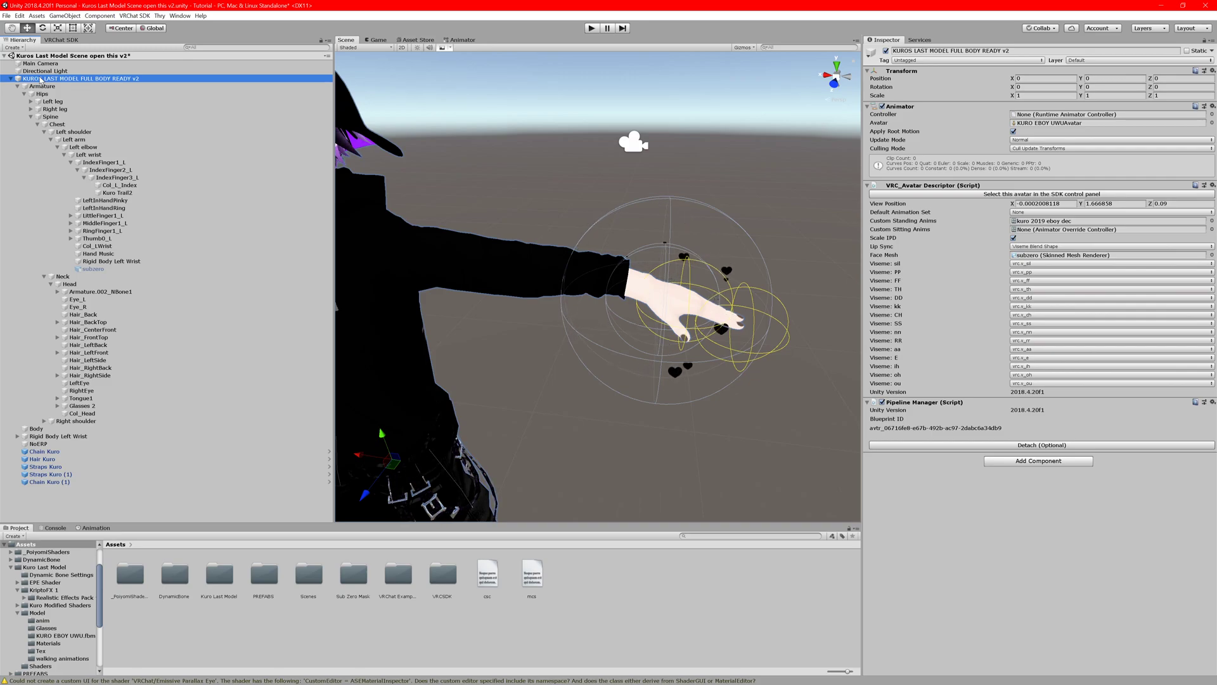
{"action": "key", "text": "ctrl+d"}
{"action": "left_click", "coordinate": [39, 79]}
{"action": "left_click", "coordinate": [886, 51]}
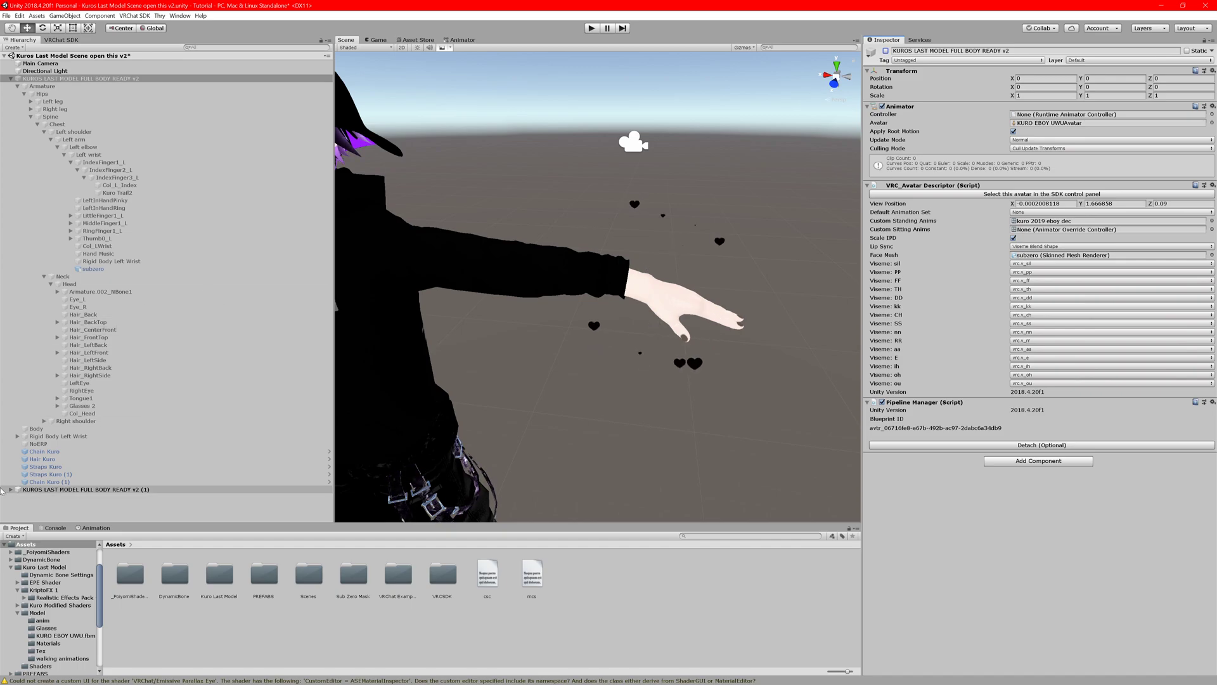
Create an animation clip named Mask on for the duplicated avatar in the Assets folder.
{"action": "left_click", "coordinate": [11, 489]}
{"action": "scroll", "coordinate": [87, 488], "scroll_direction": "down", "scroll_amount": 3}
{"action": "left_click", "coordinate": [87, 450]}
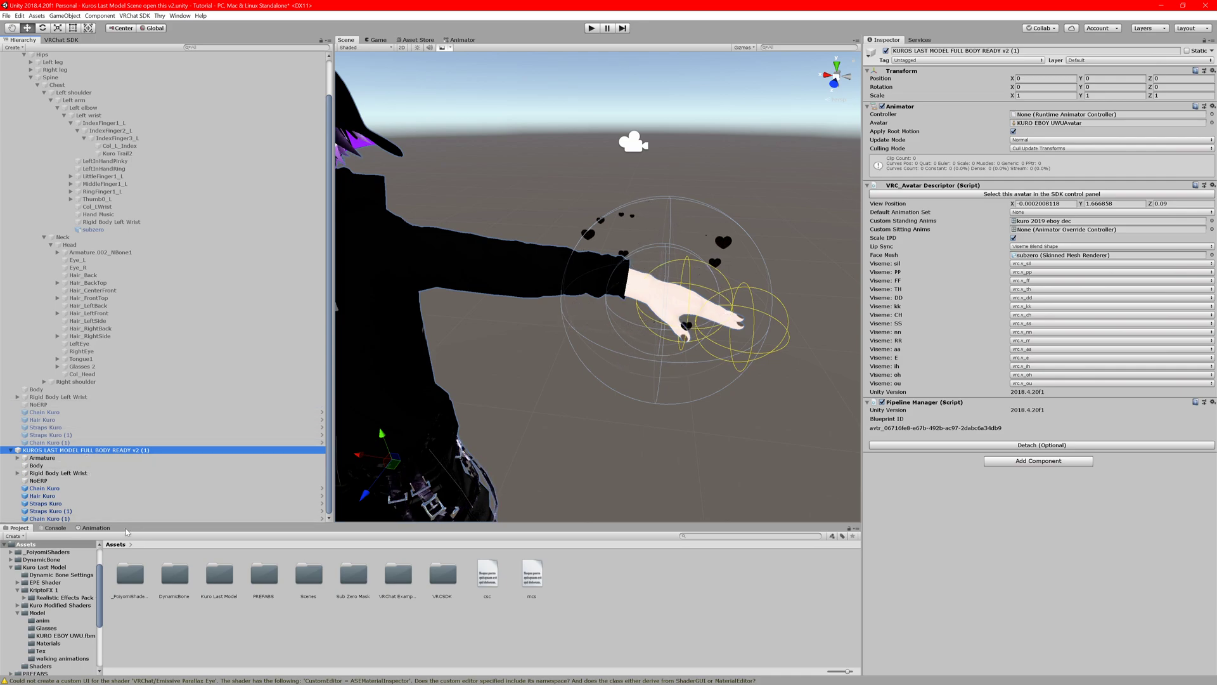
{"action": "left_click", "coordinate": [95, 528]}
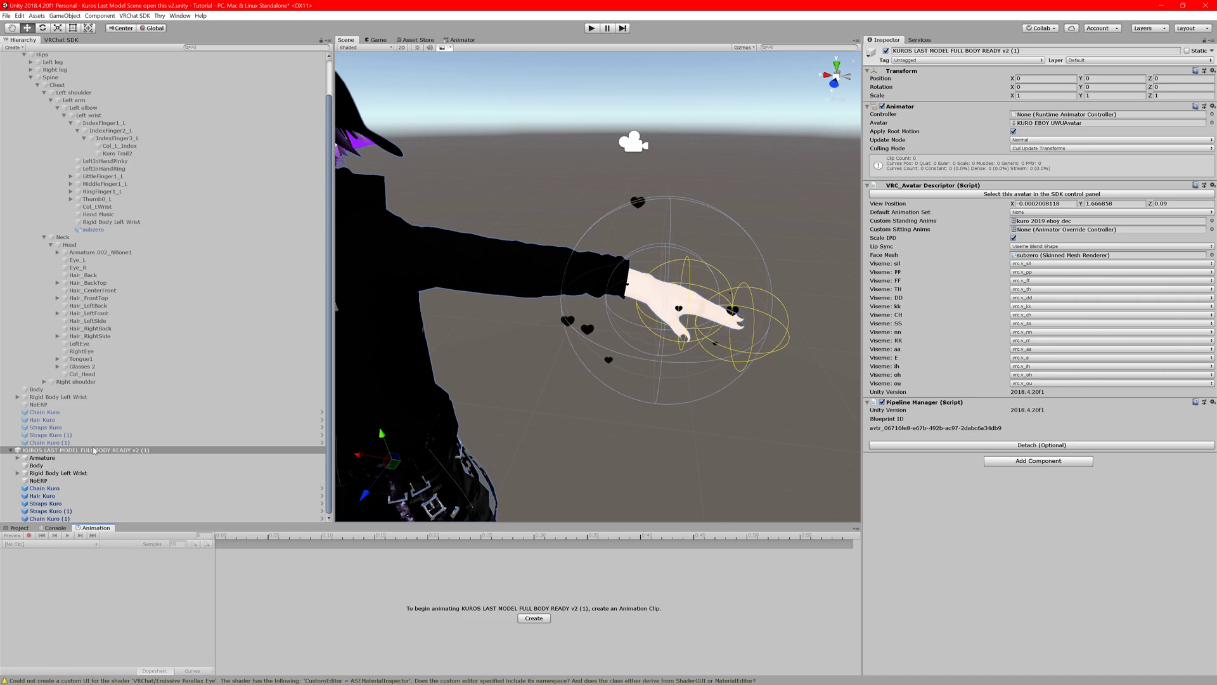
{"action": "left_click", "coordinate": [527, 622]}
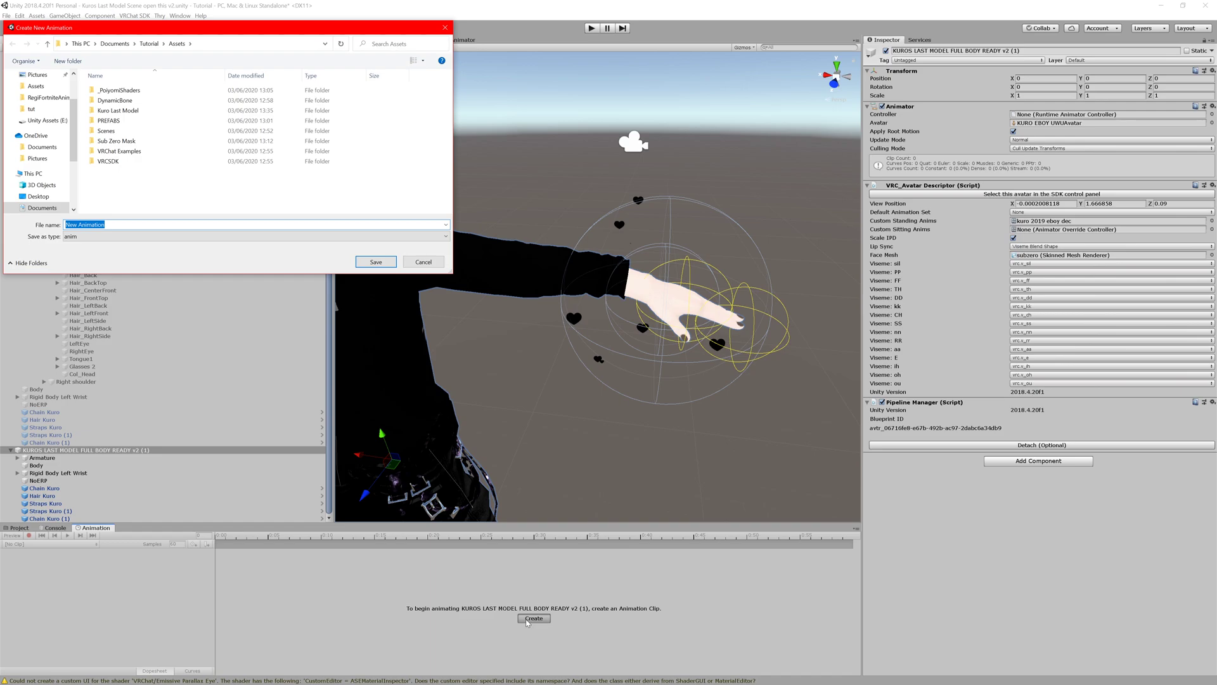
{"action": "type", "text": "Mask on"}
{"action": "key", "text": "Return"}
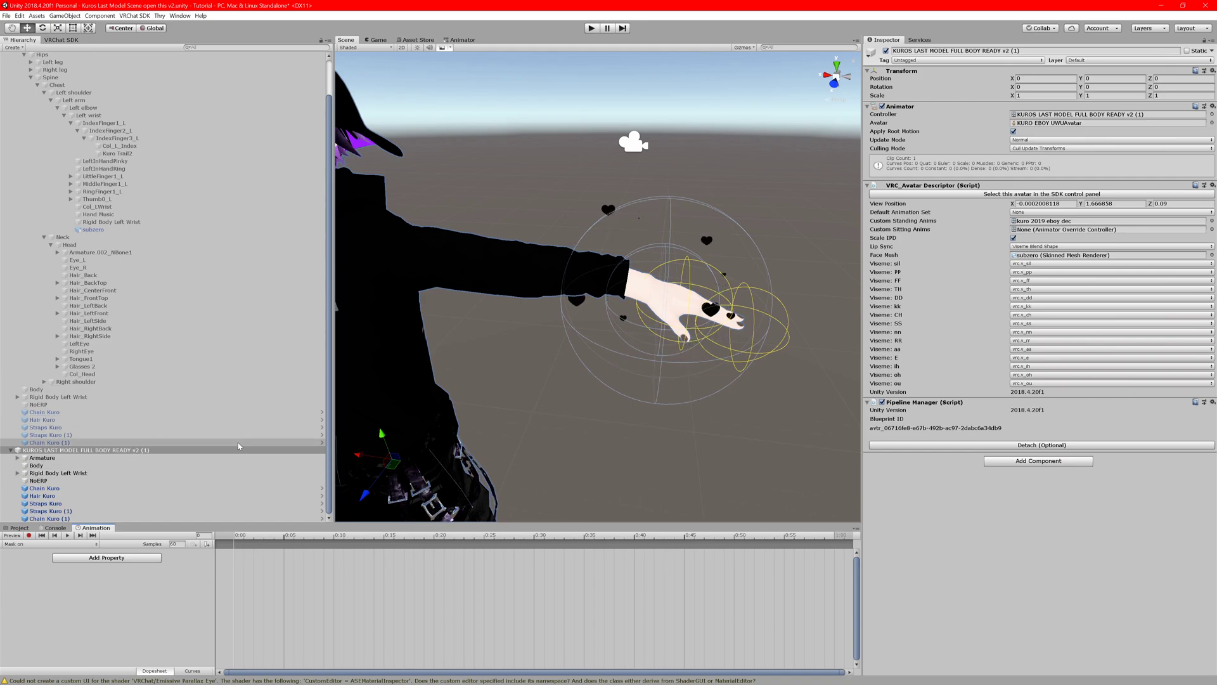
Add the Is Active property of subzero, found beneath the armature's left wrist, to the Mask on clip.
{"action": "left_click", "coordinate": [87, 558]}
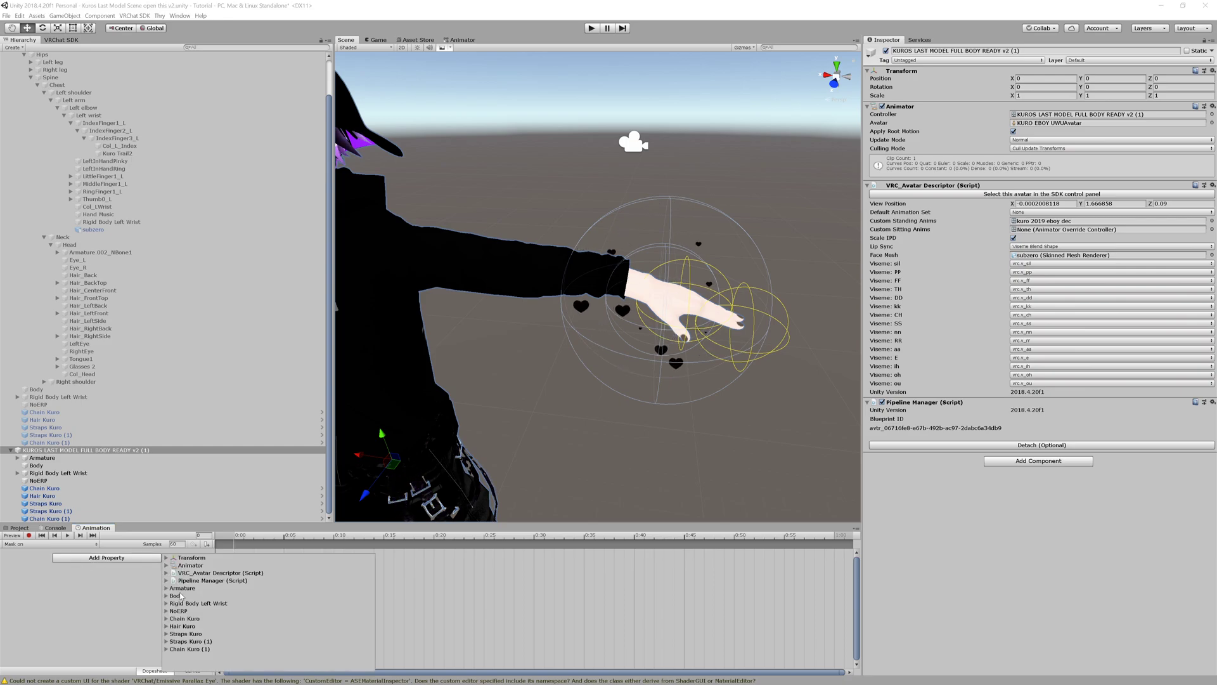
{"action": "left_click", "coordinate": [174, 588]}
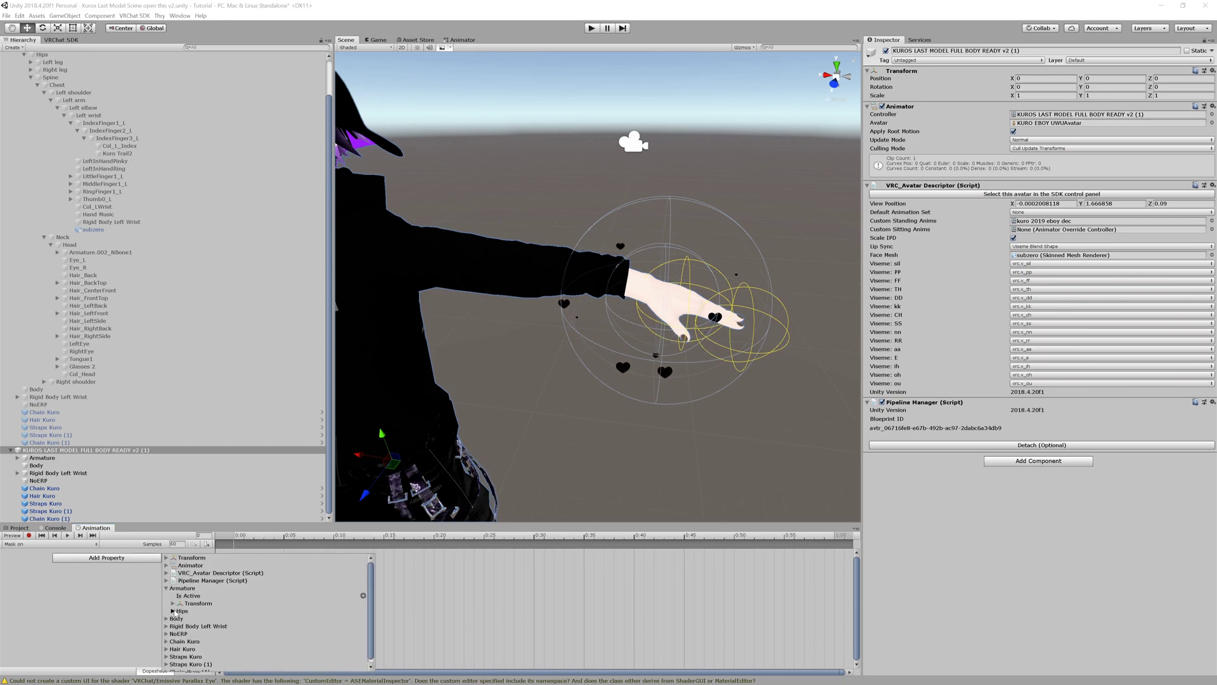
{"action": "left_click", "coordinate": [173, 610]}
{"action": "left_click", "coordinate": [180, 607]}
{"action": "left_click", "coordinate": [187, 607]}
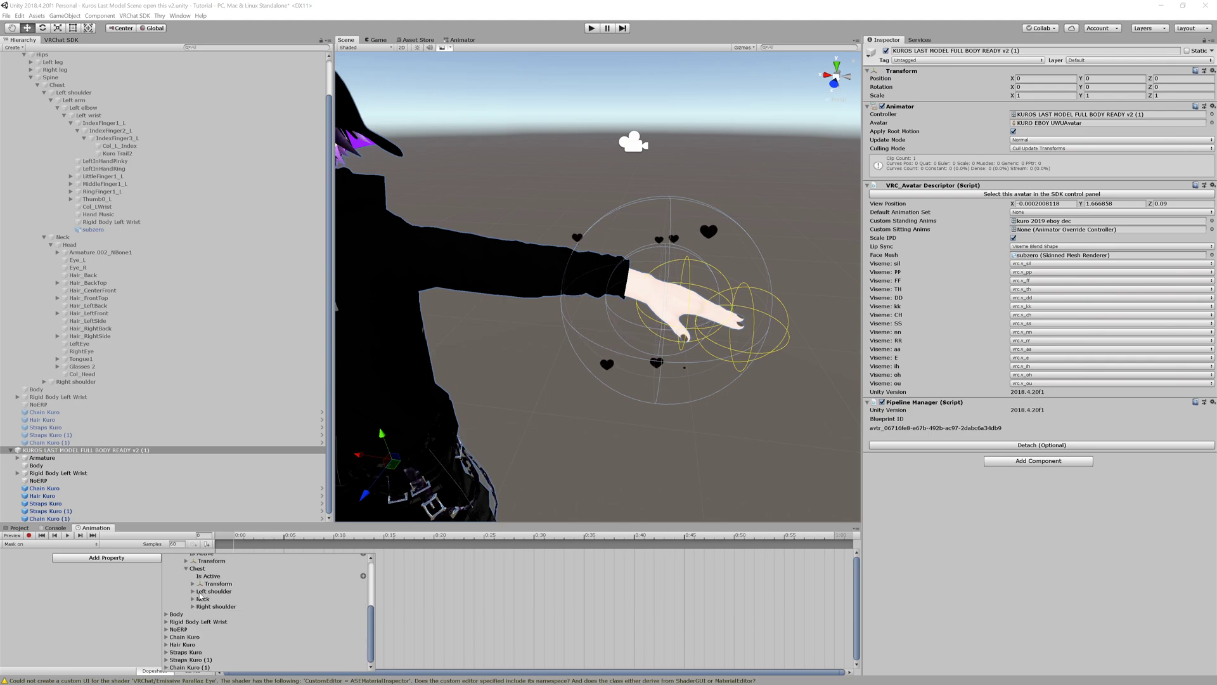
{"action": "left_click", "coordinate": [193, 592]}
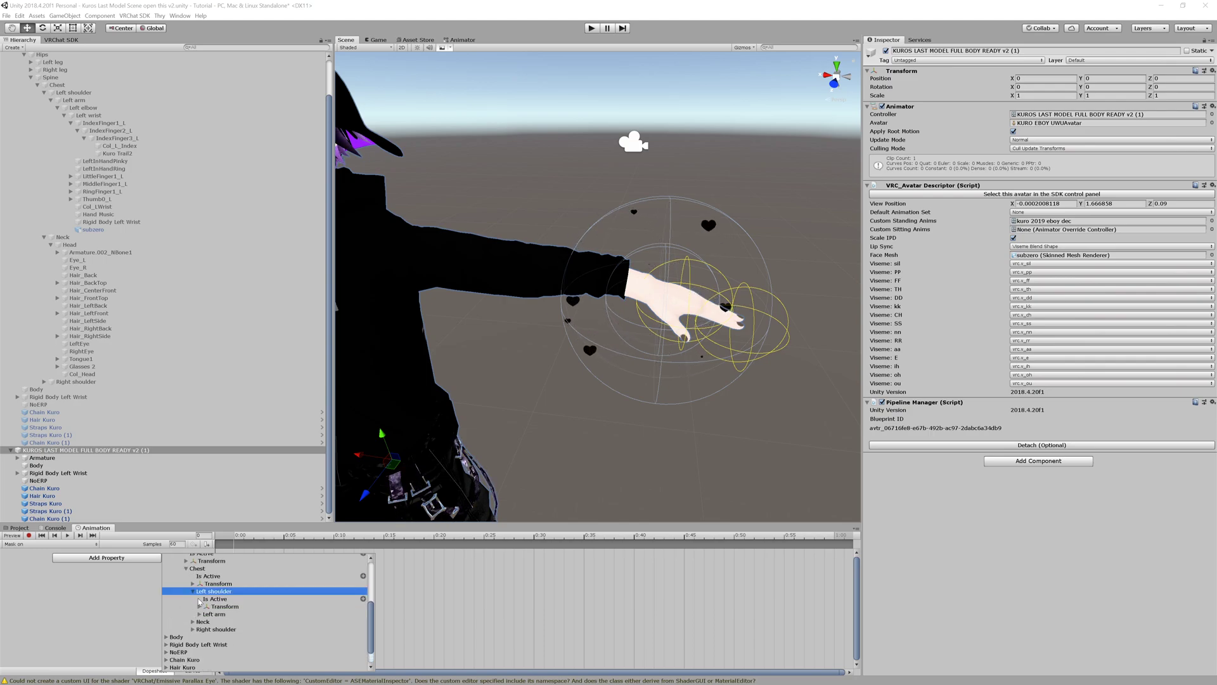
{"action": "left_click", "coordinate": [199, 615]}
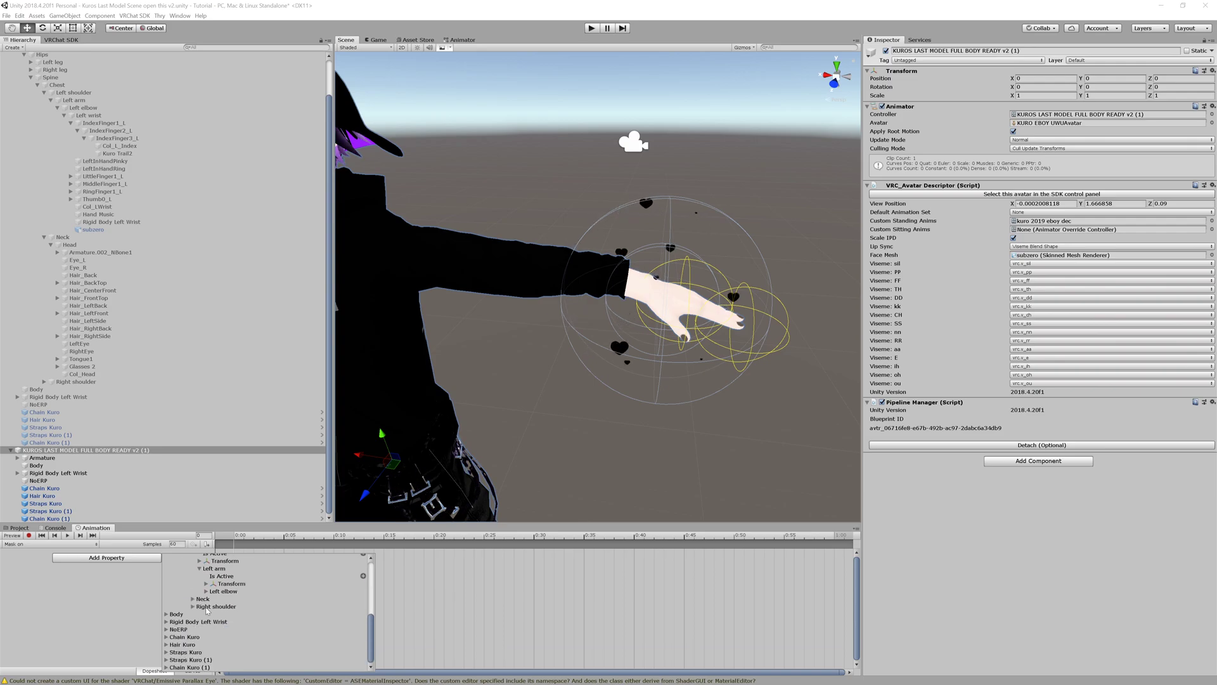
{"action": "left_click", "coordinate": [207, 591]}
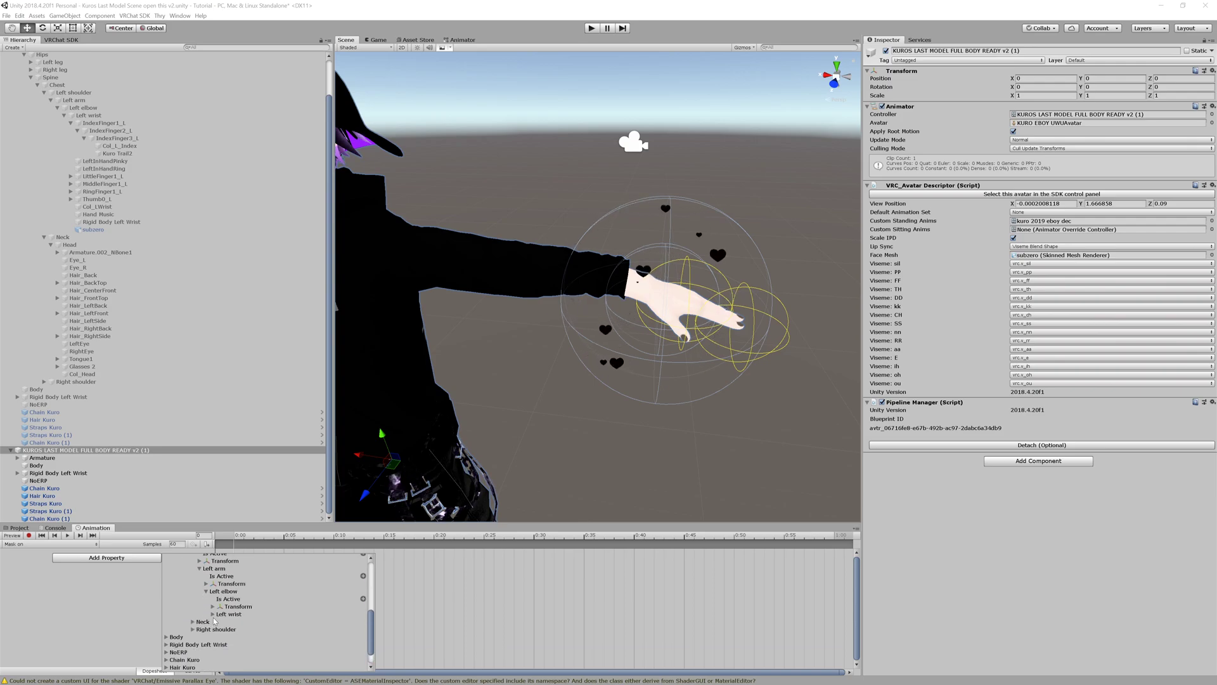
{"action": "left_click", "coordinate": [212, 614]}
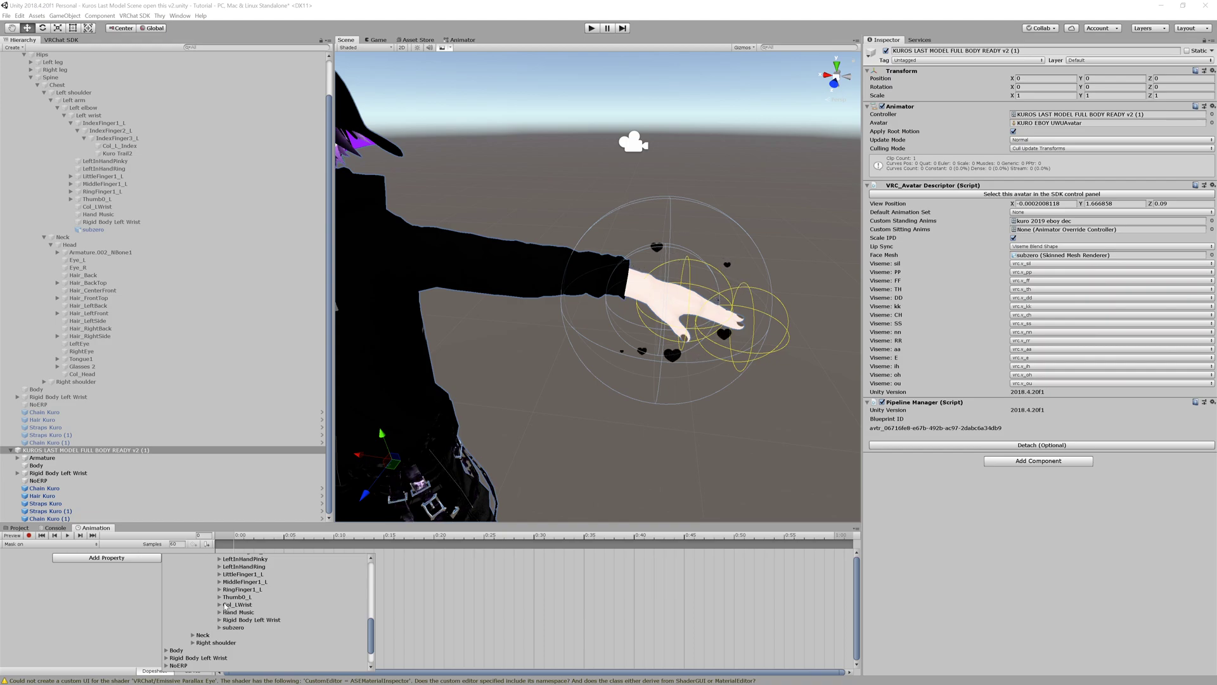
{"action": "left_click", "coordinate": [219, 628]}
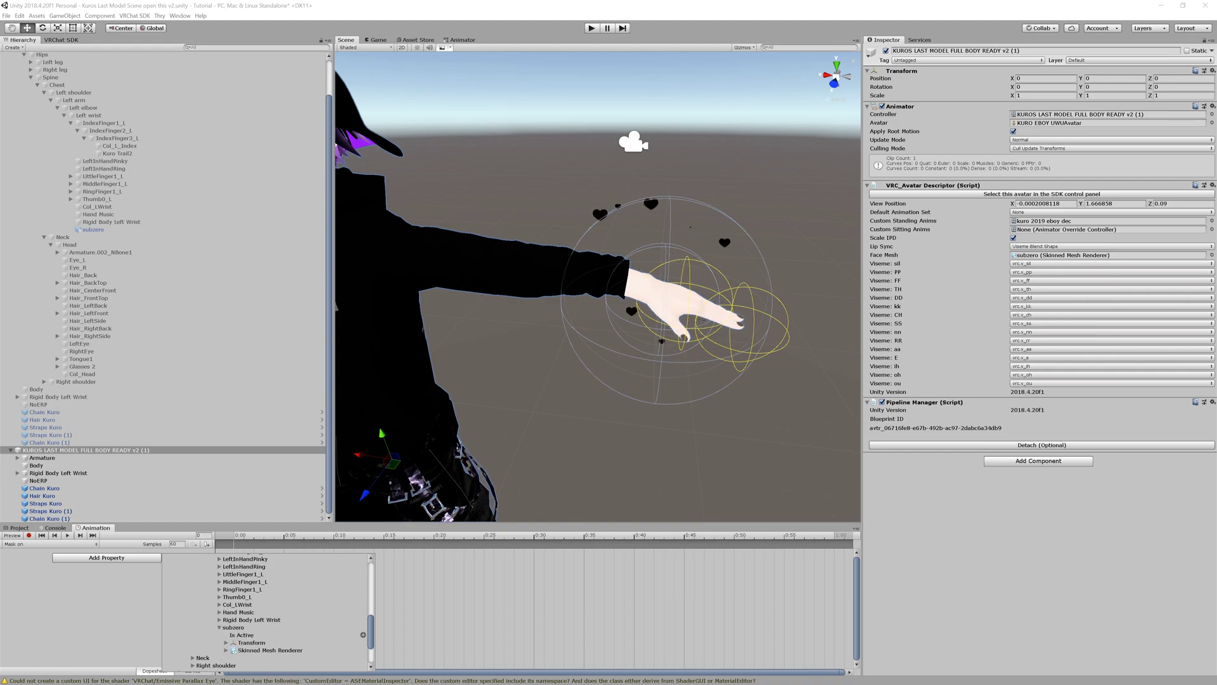
{"action": "left_click", "coordinate": [363, 635]}
Turn on subzero's active state in the Mask on clip and key it at frame 1.
{"action": "left_click", "coordinate": [170, 559]}
{"action": "scroll", "coordinate": [224, 568], "scroll_direction": "up", "scroll_amount": 5}
{"action": "left_click", "coordinate": [246, 543]}
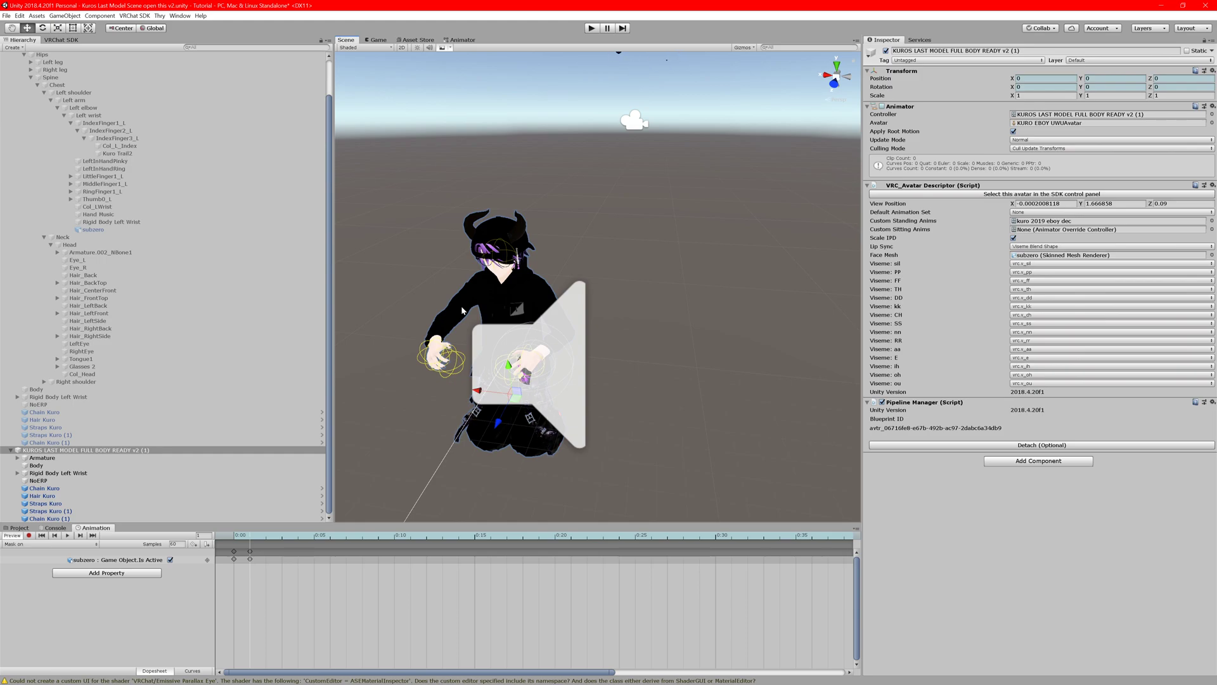
Delete the subzero key at 1:00 so only the keys at the clip's start are kept.
{"action": "scroll", "coordinate": [491, 610], "scroll_direction": "down", "scroll_amount": 5}
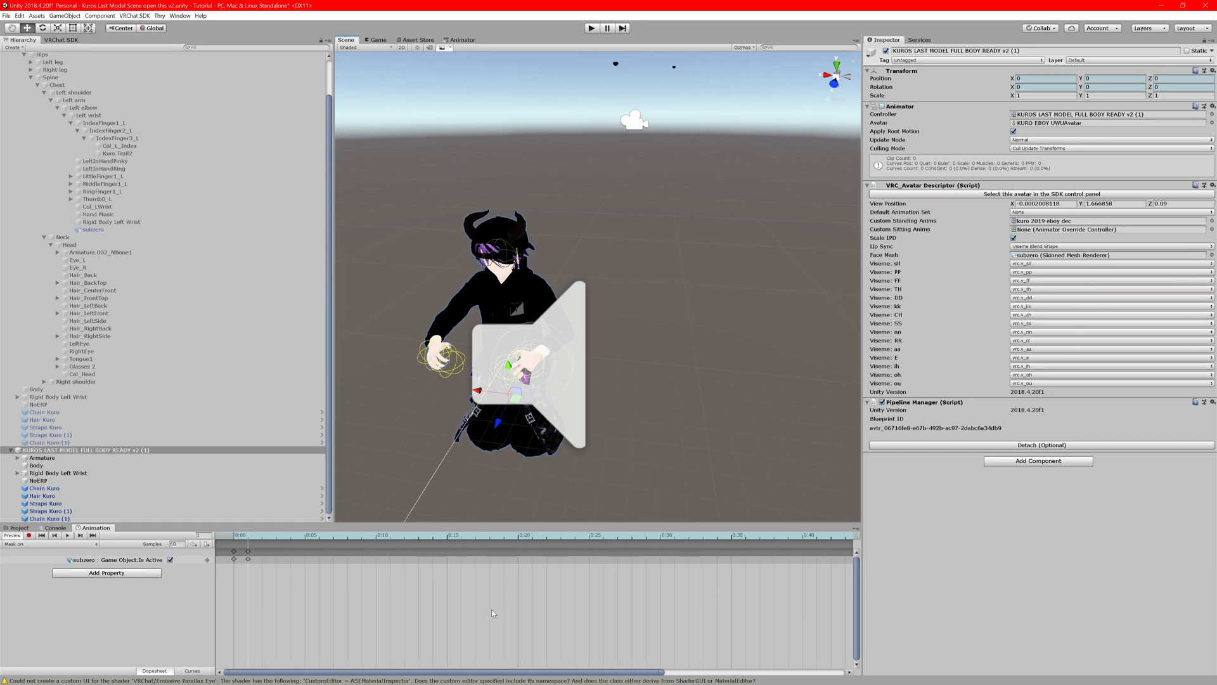
{"action": "left_click", "coordinate": [726, 555]}
{"action": "key", "text": "Delete"}
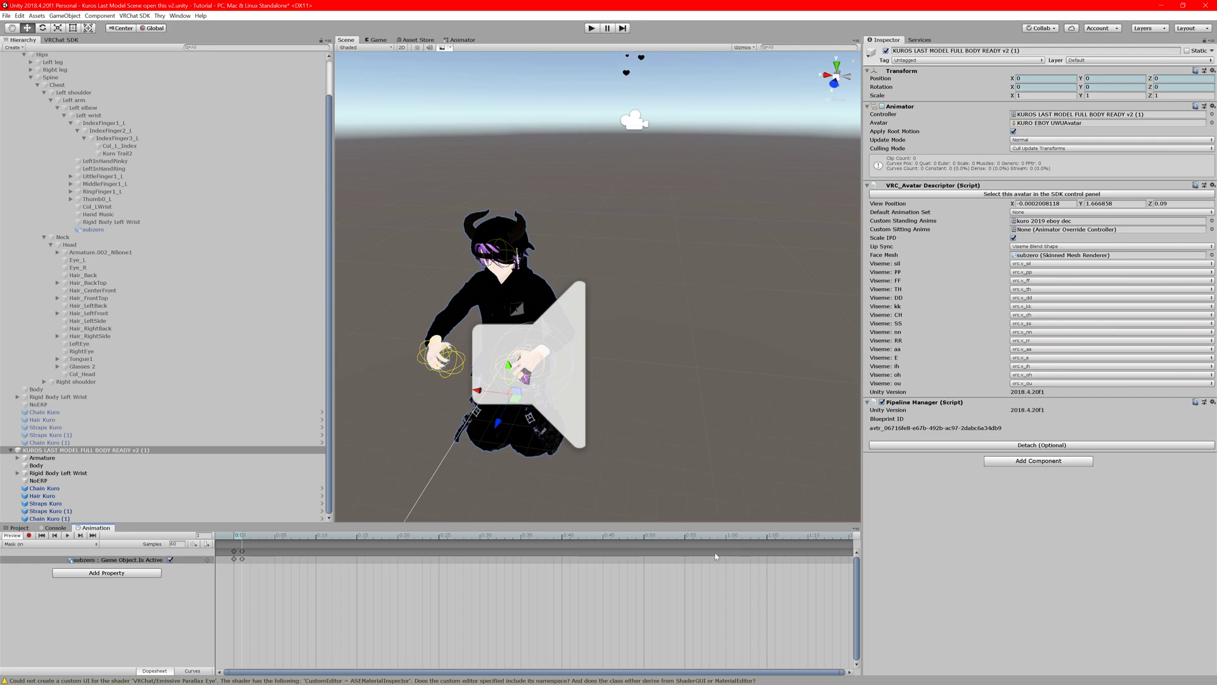
{"action": "scroll", "coordinate": [232, 552], "scroll_direction": "up", "scroll_amount": 3}
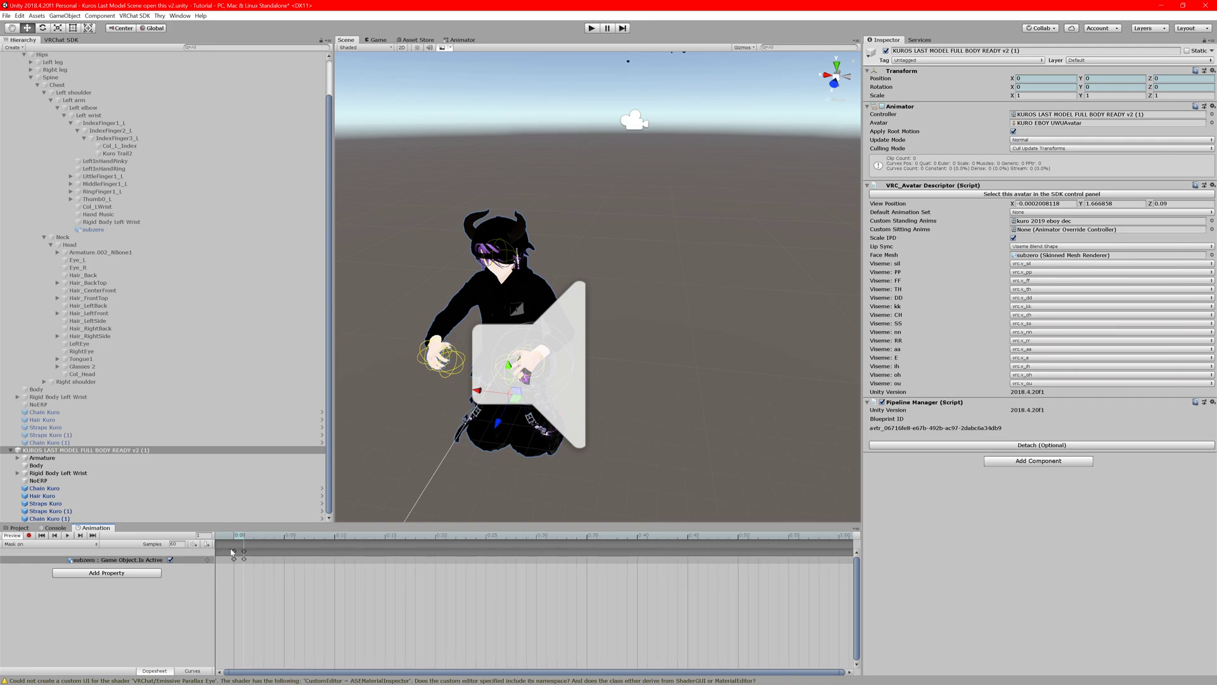
{"action": "scroll", "coordinate": [233, 552], "scroll_direction": "up", "scroll_amount": 1}
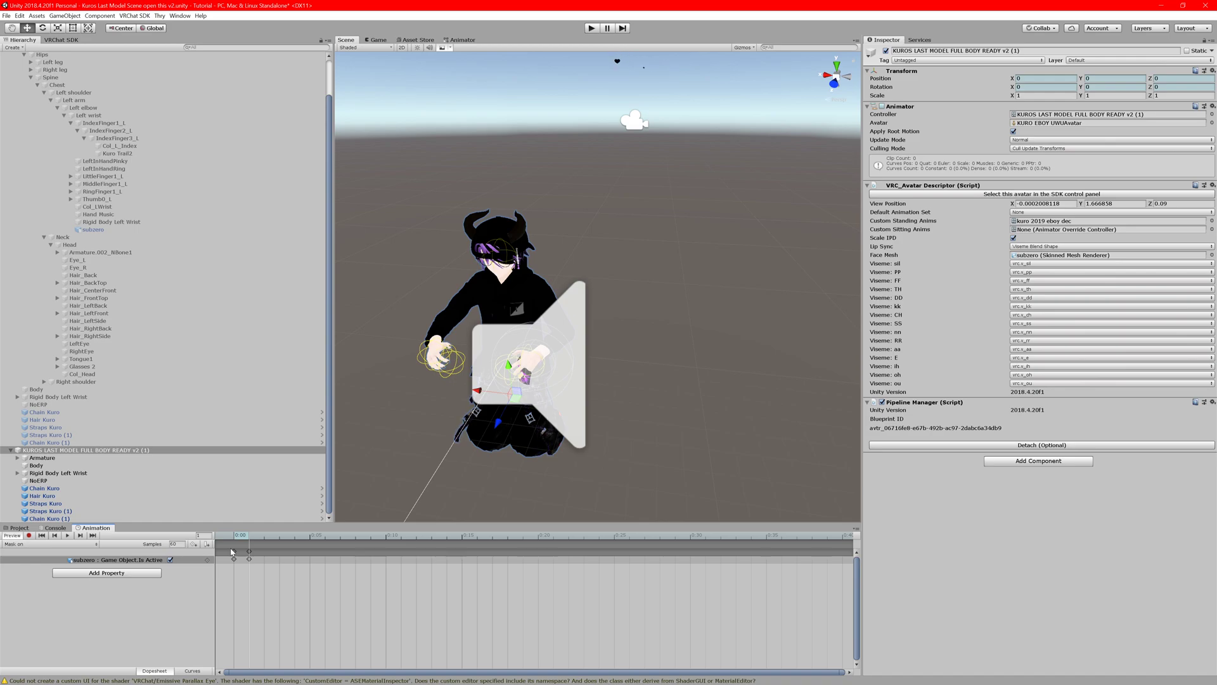
Delete the duplicated avatar KUROS LAST MODEL FULL BODY READY v2 (1) and reactivate the original avatar in the scene.
{"action": "left_click", "coordinate": [77, 450]}
{"action": "key", "text": "Delete"}
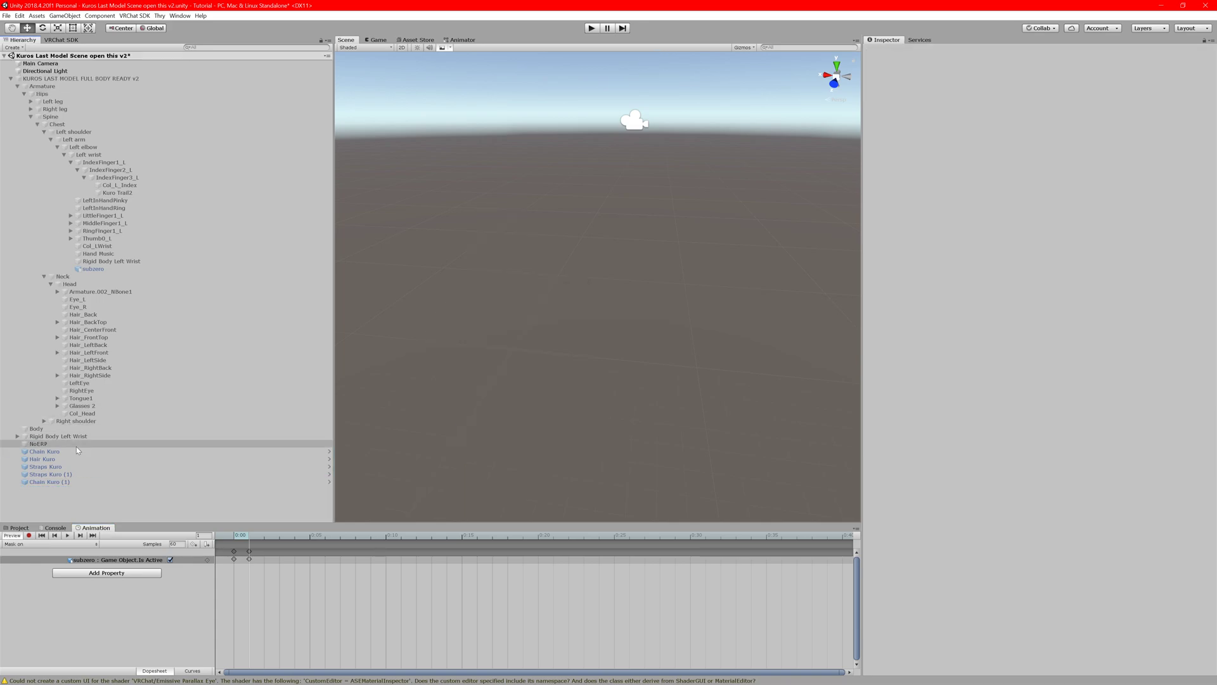
{"action": "left_click", "coordinate": [95, 79]}
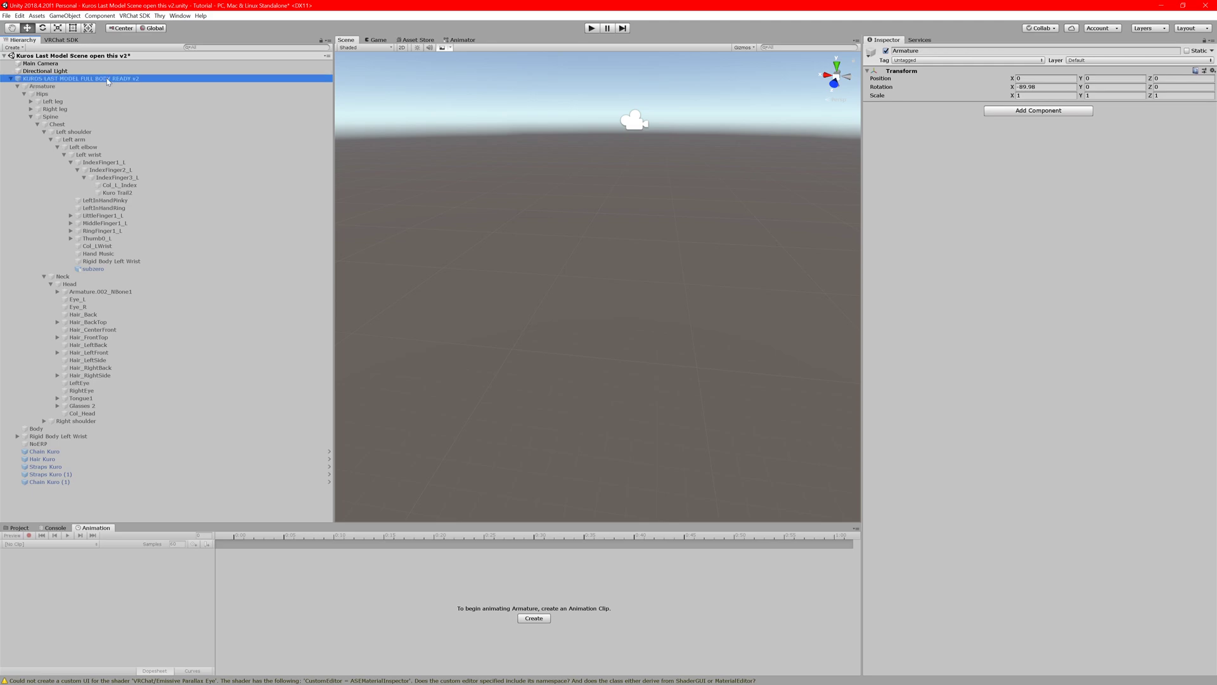
{"action": "left_click", "coordinate": [885, 51]}
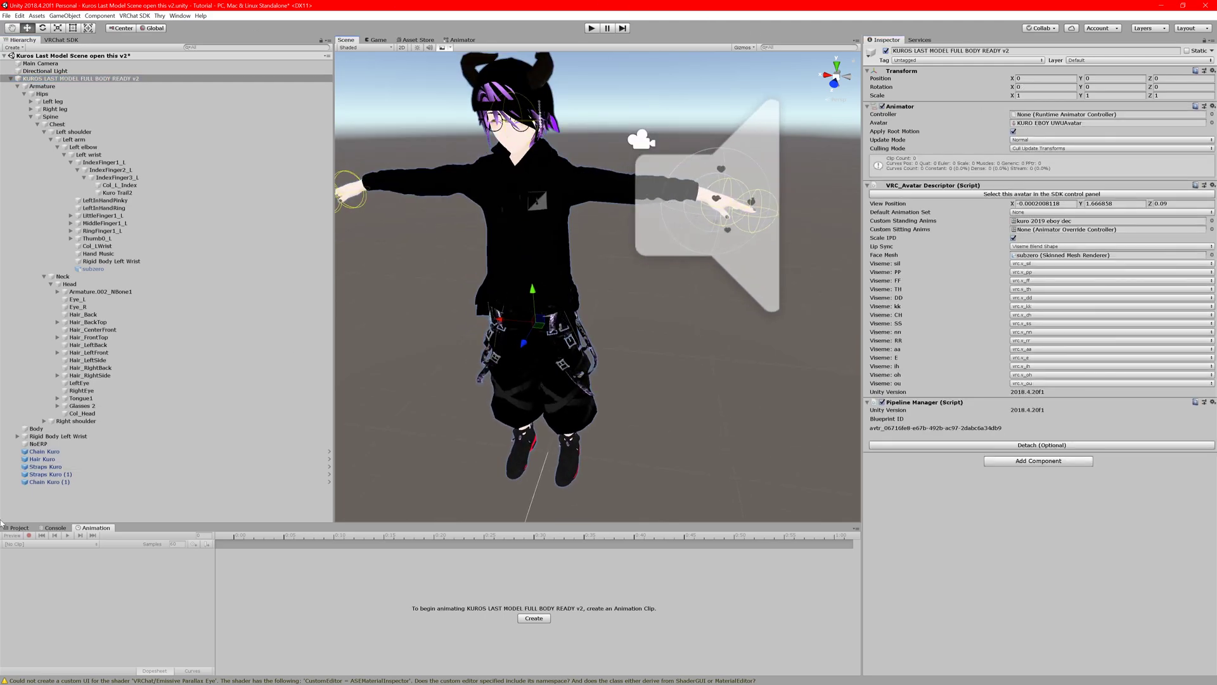
Locate the avatar's custom standing override controller, kuro 2019 eboy dec, and assign the Mask on clip to its FIST gesture.
{"action": "left_click", "coordinate": [20, 527]}
{"action": "left_click_drag", "start_coordinate": [579, 584], "coordinate": [615, 613]}
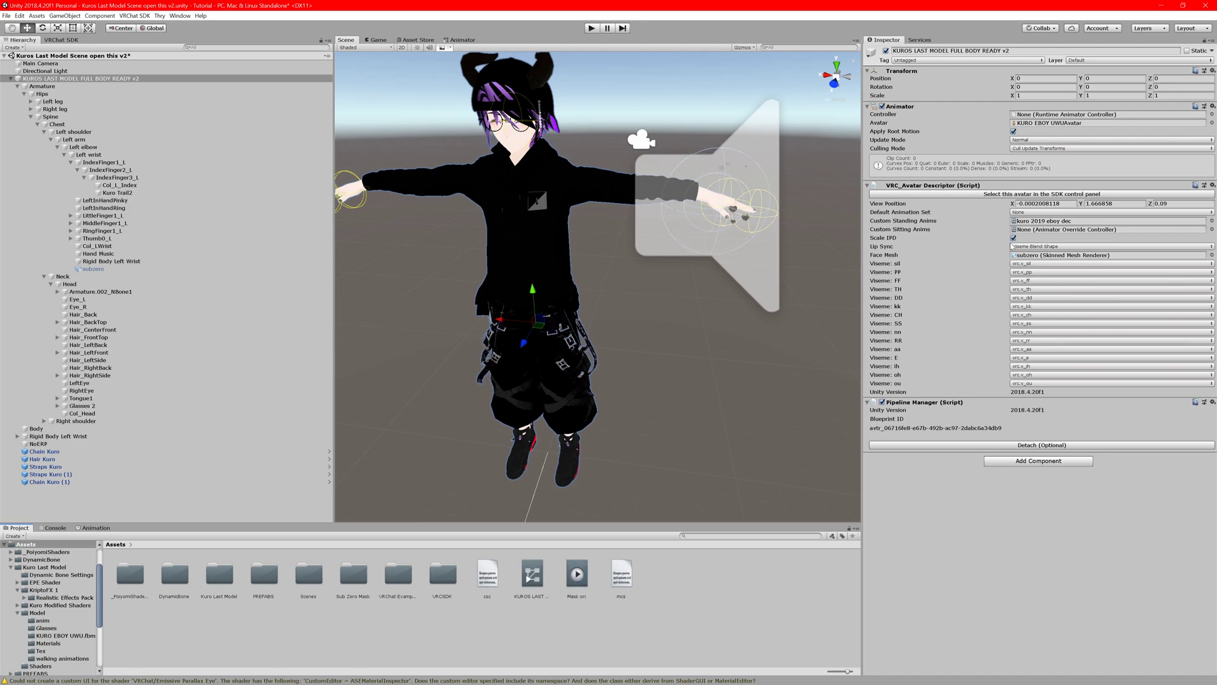
{"action": "left_click", "coordinate": [1029, 222]}
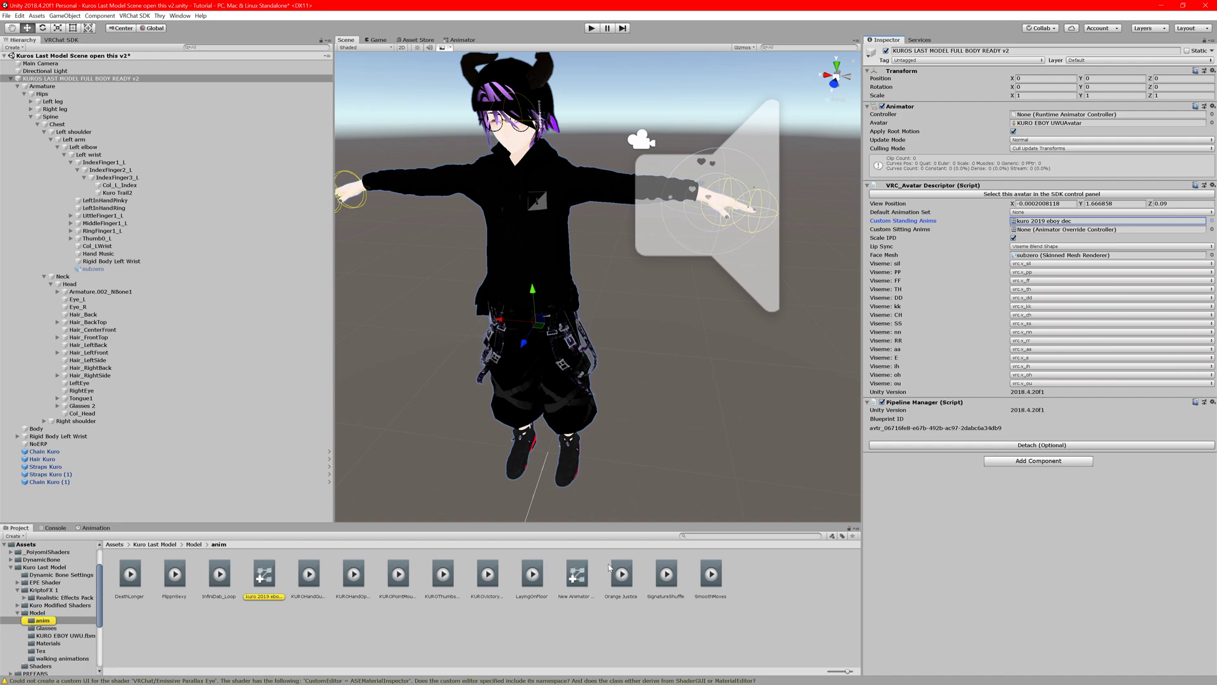
{"action": "left_click", "coordinate": [264, 576]}
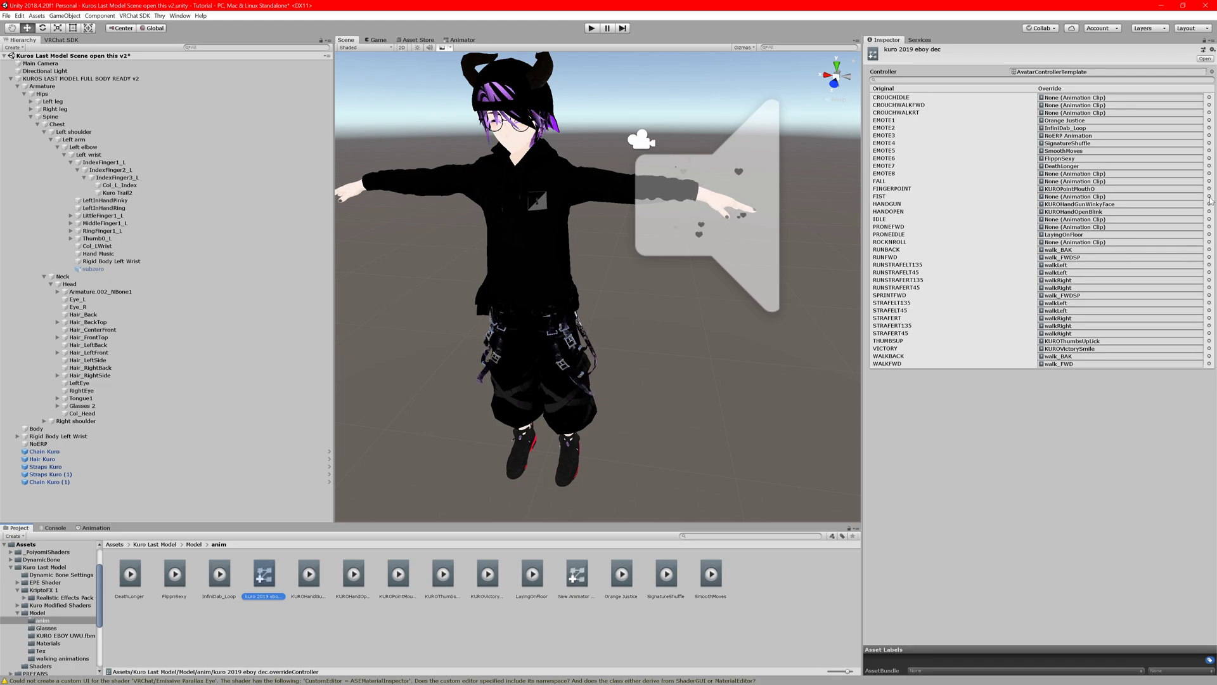
{"action": "left_click", "coordinate": [1209, 196]}
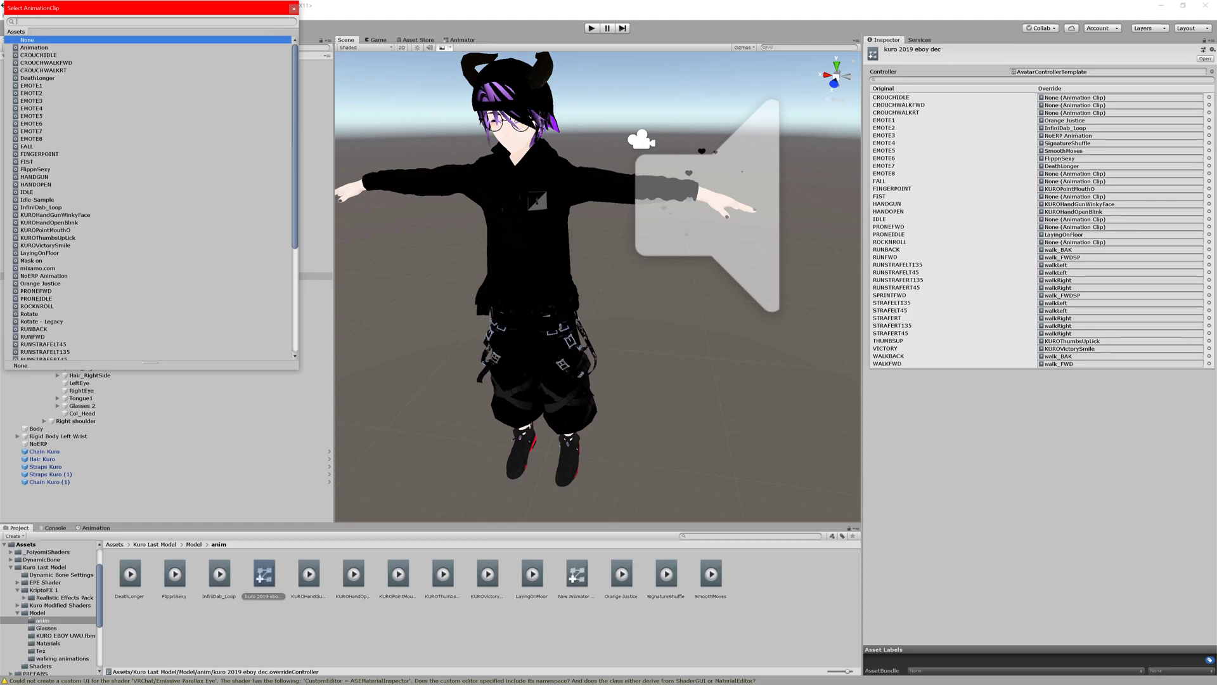
{"action": "type", "text": "mask"}
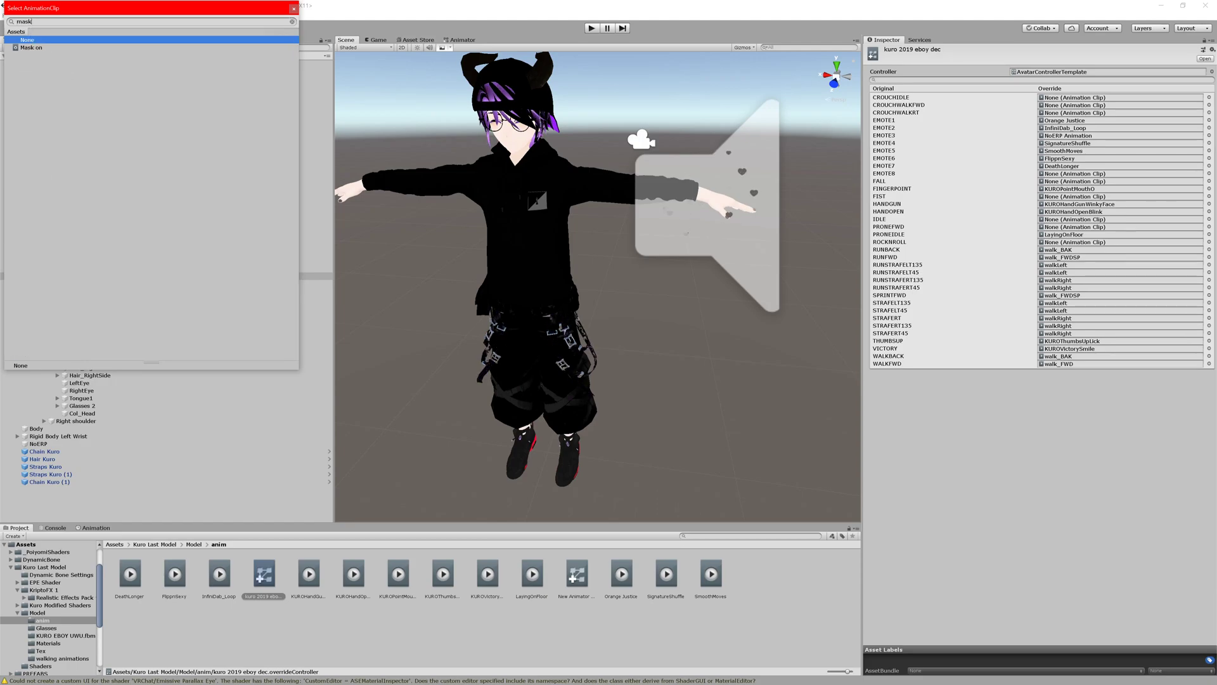
{"action": "double_click", "coordinate": [32, 48]}
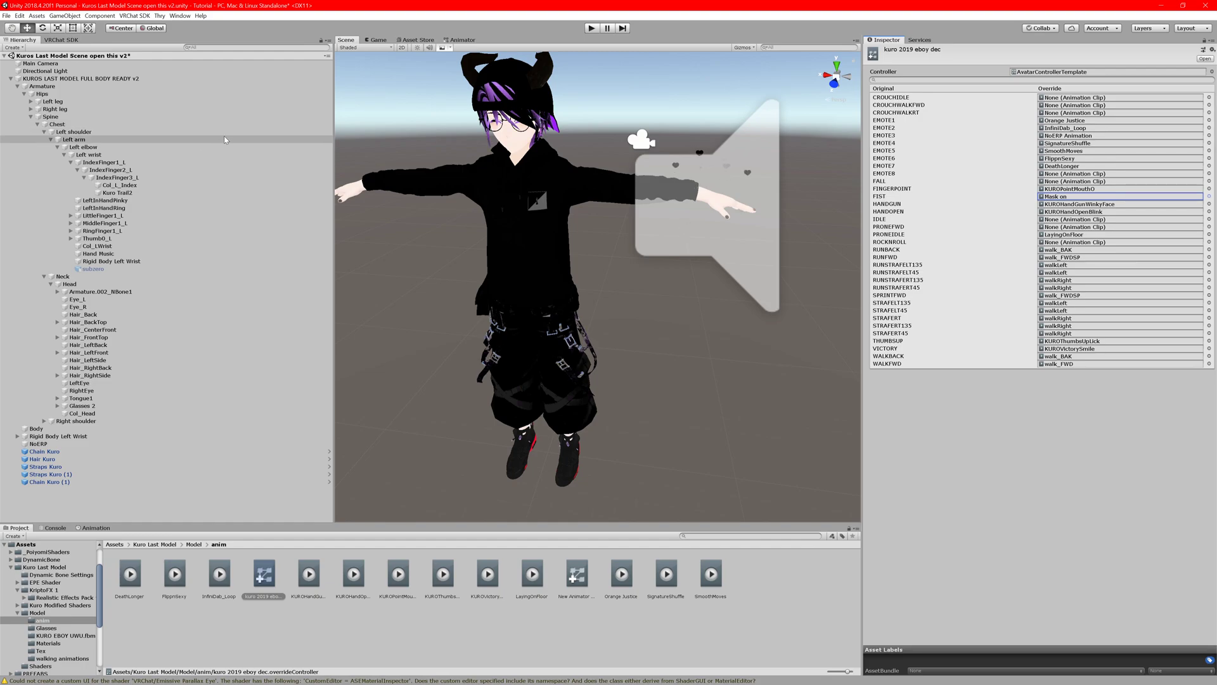